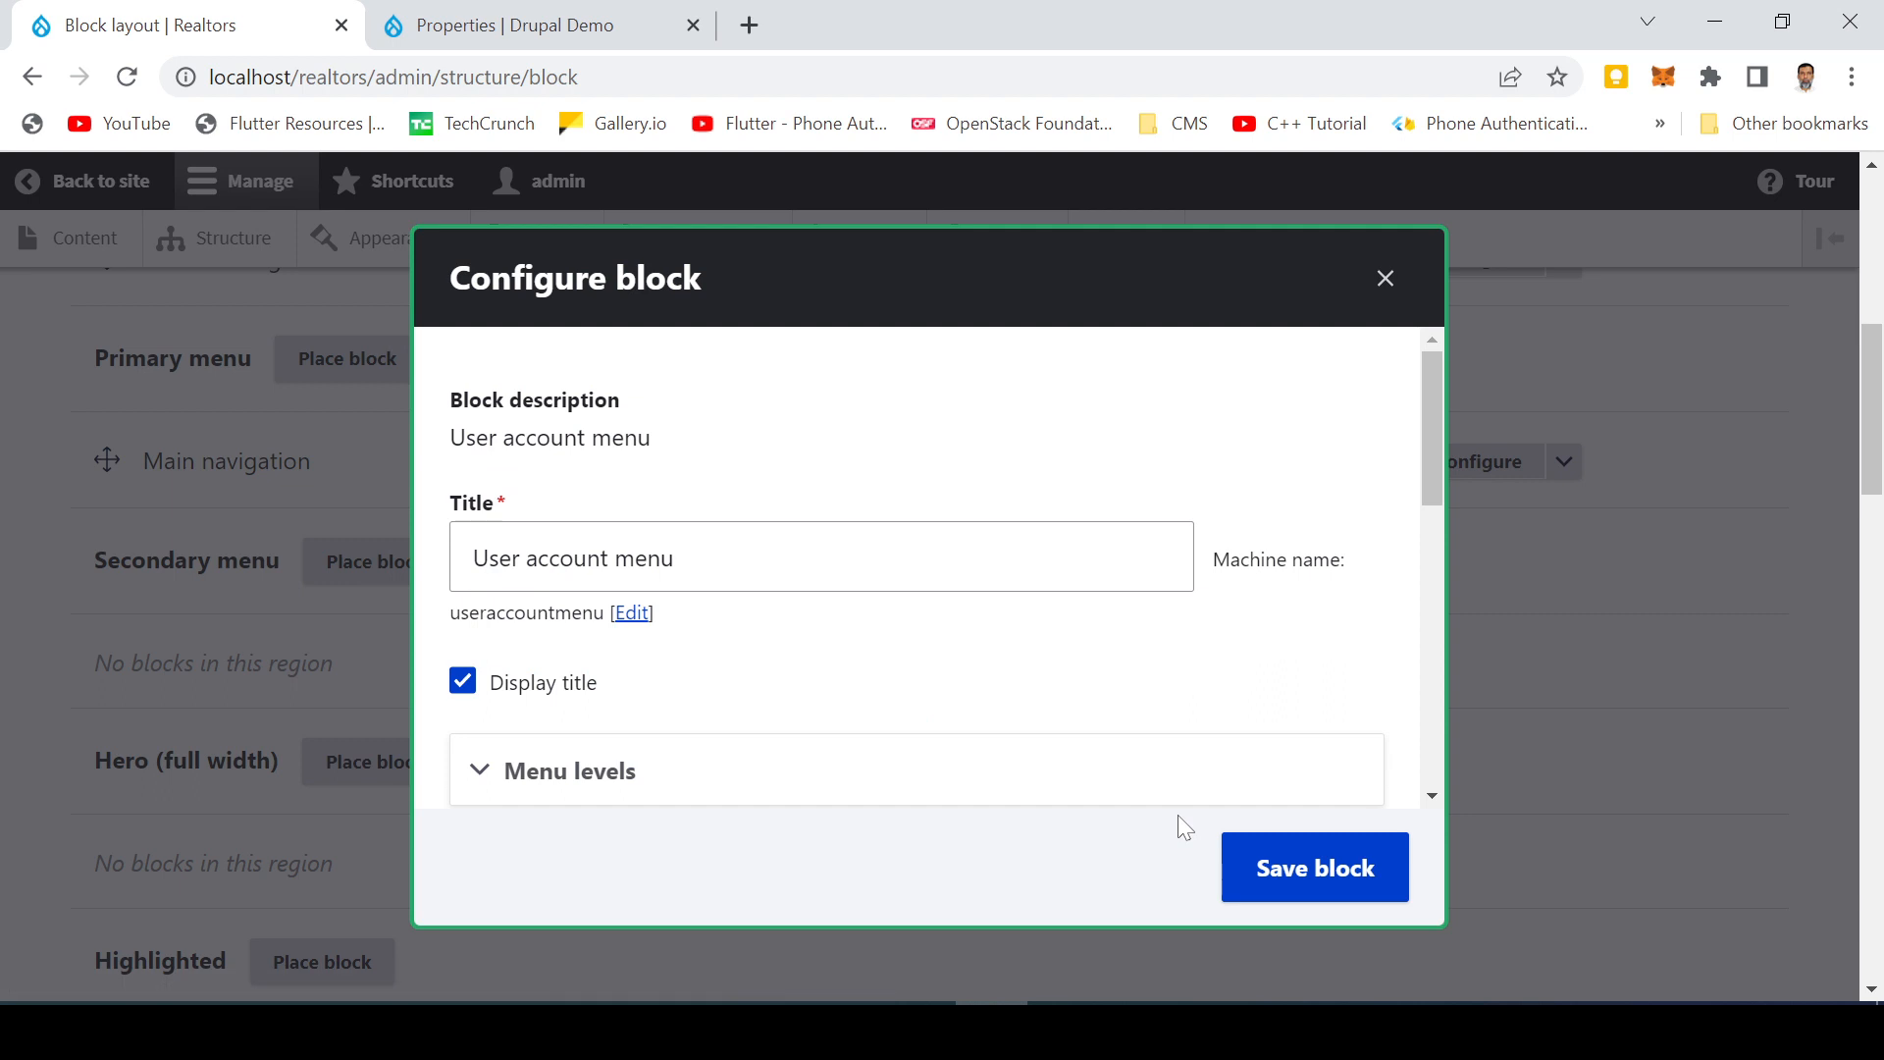
Step: Hide the User account menu block's title and save the block
scroll(778, 526, down, 3)
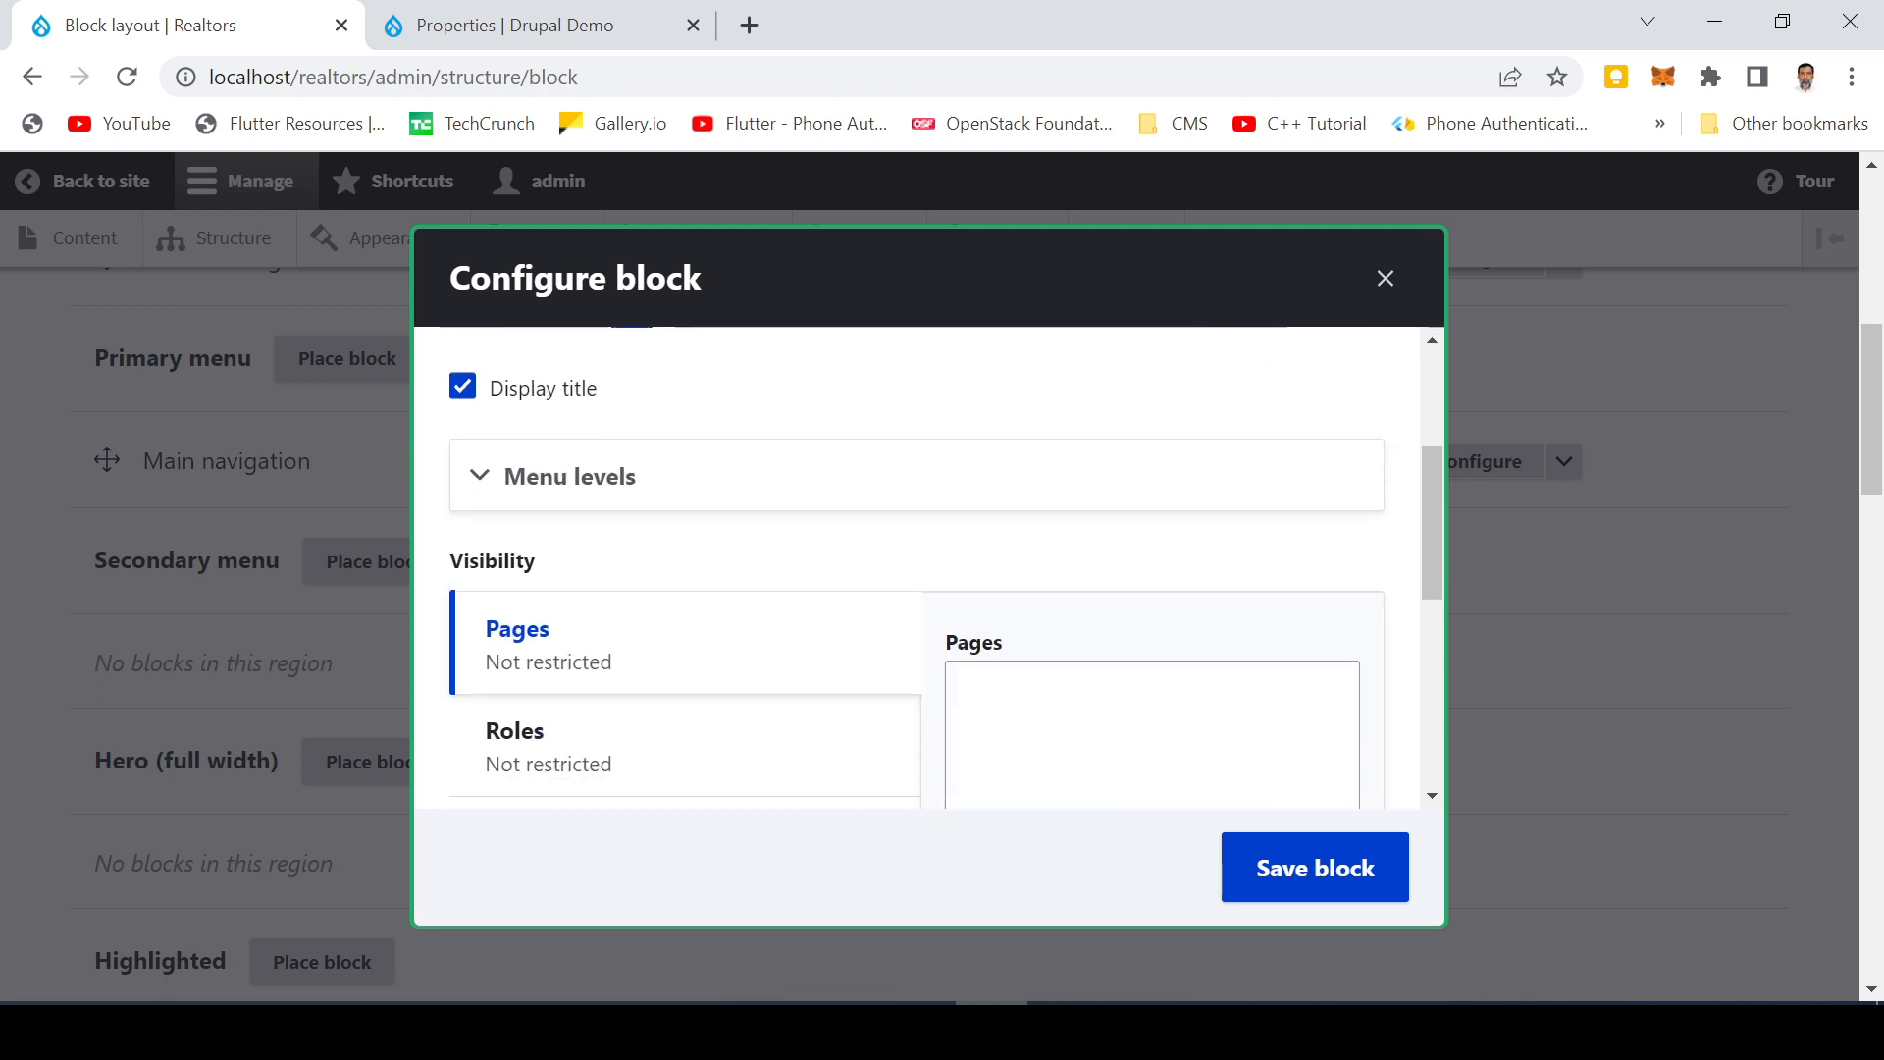
scroll(876, 529, up, 3)
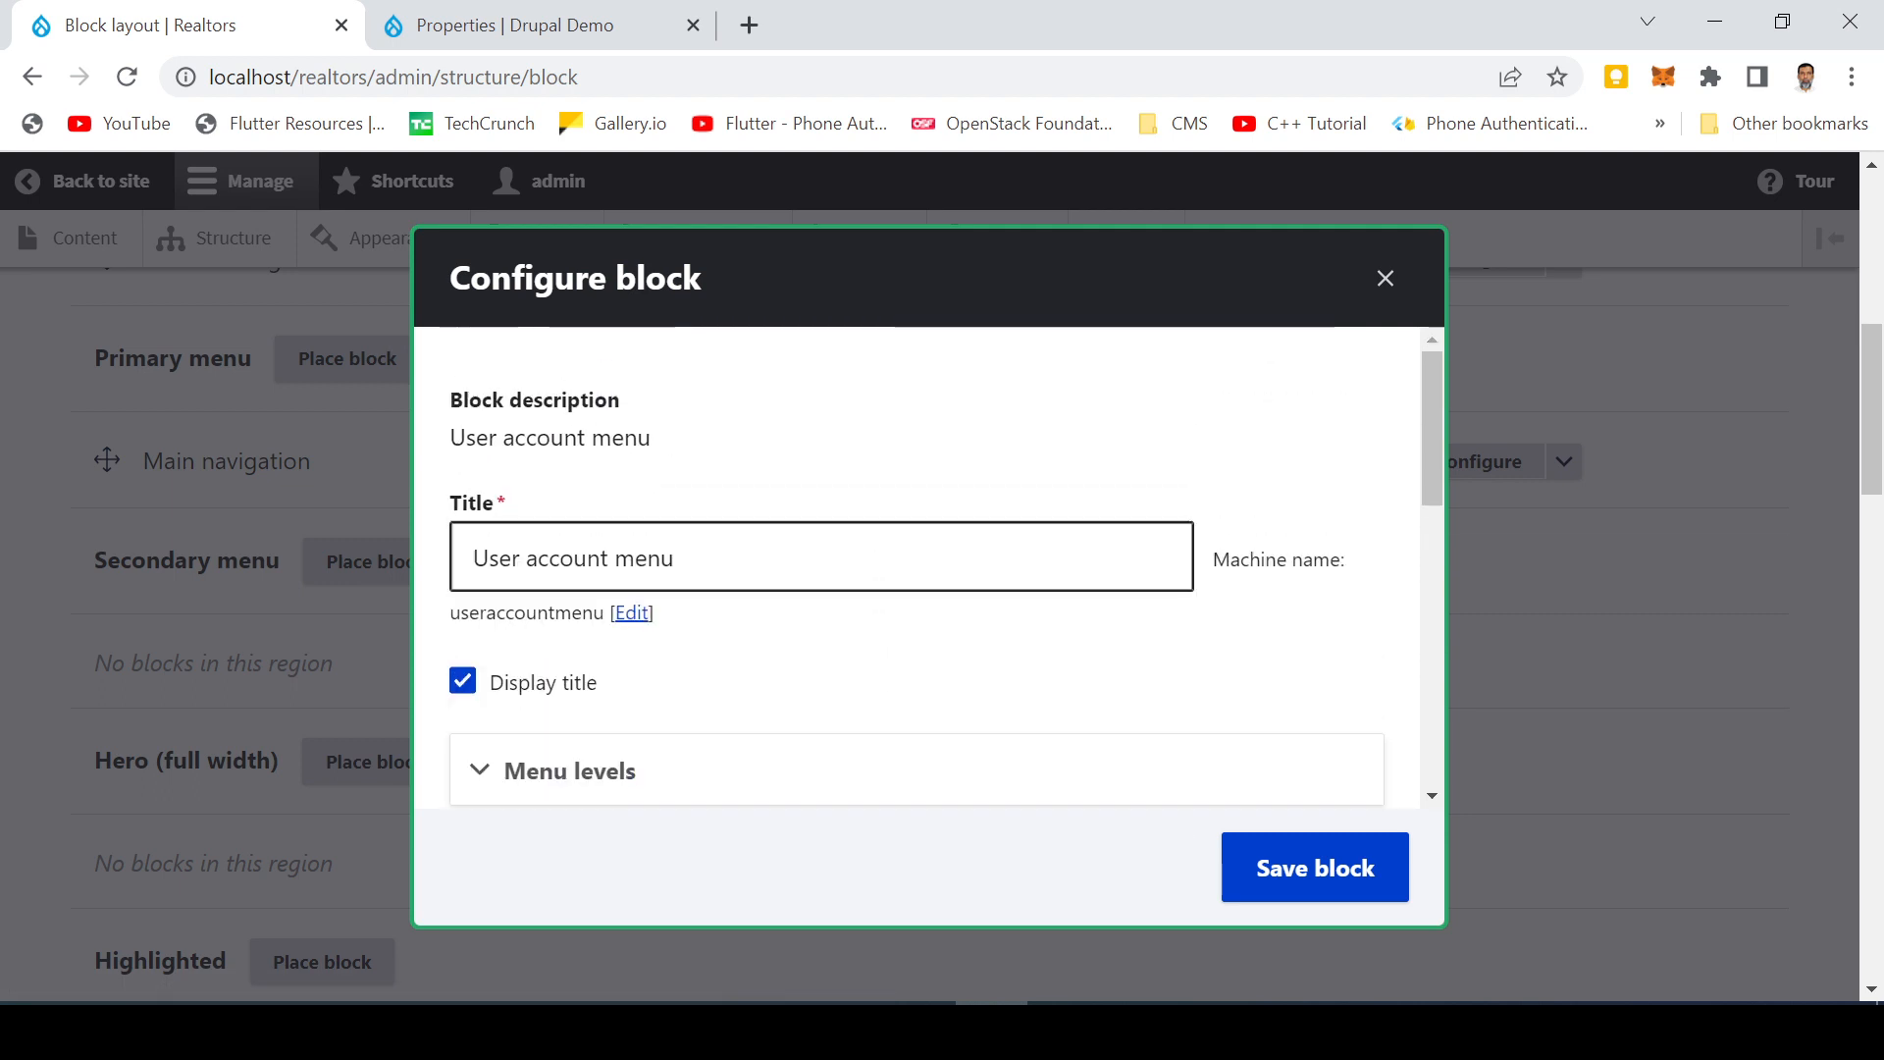
click(470, 683)
click(470, 683)
scroll(883, 687, down, 6)
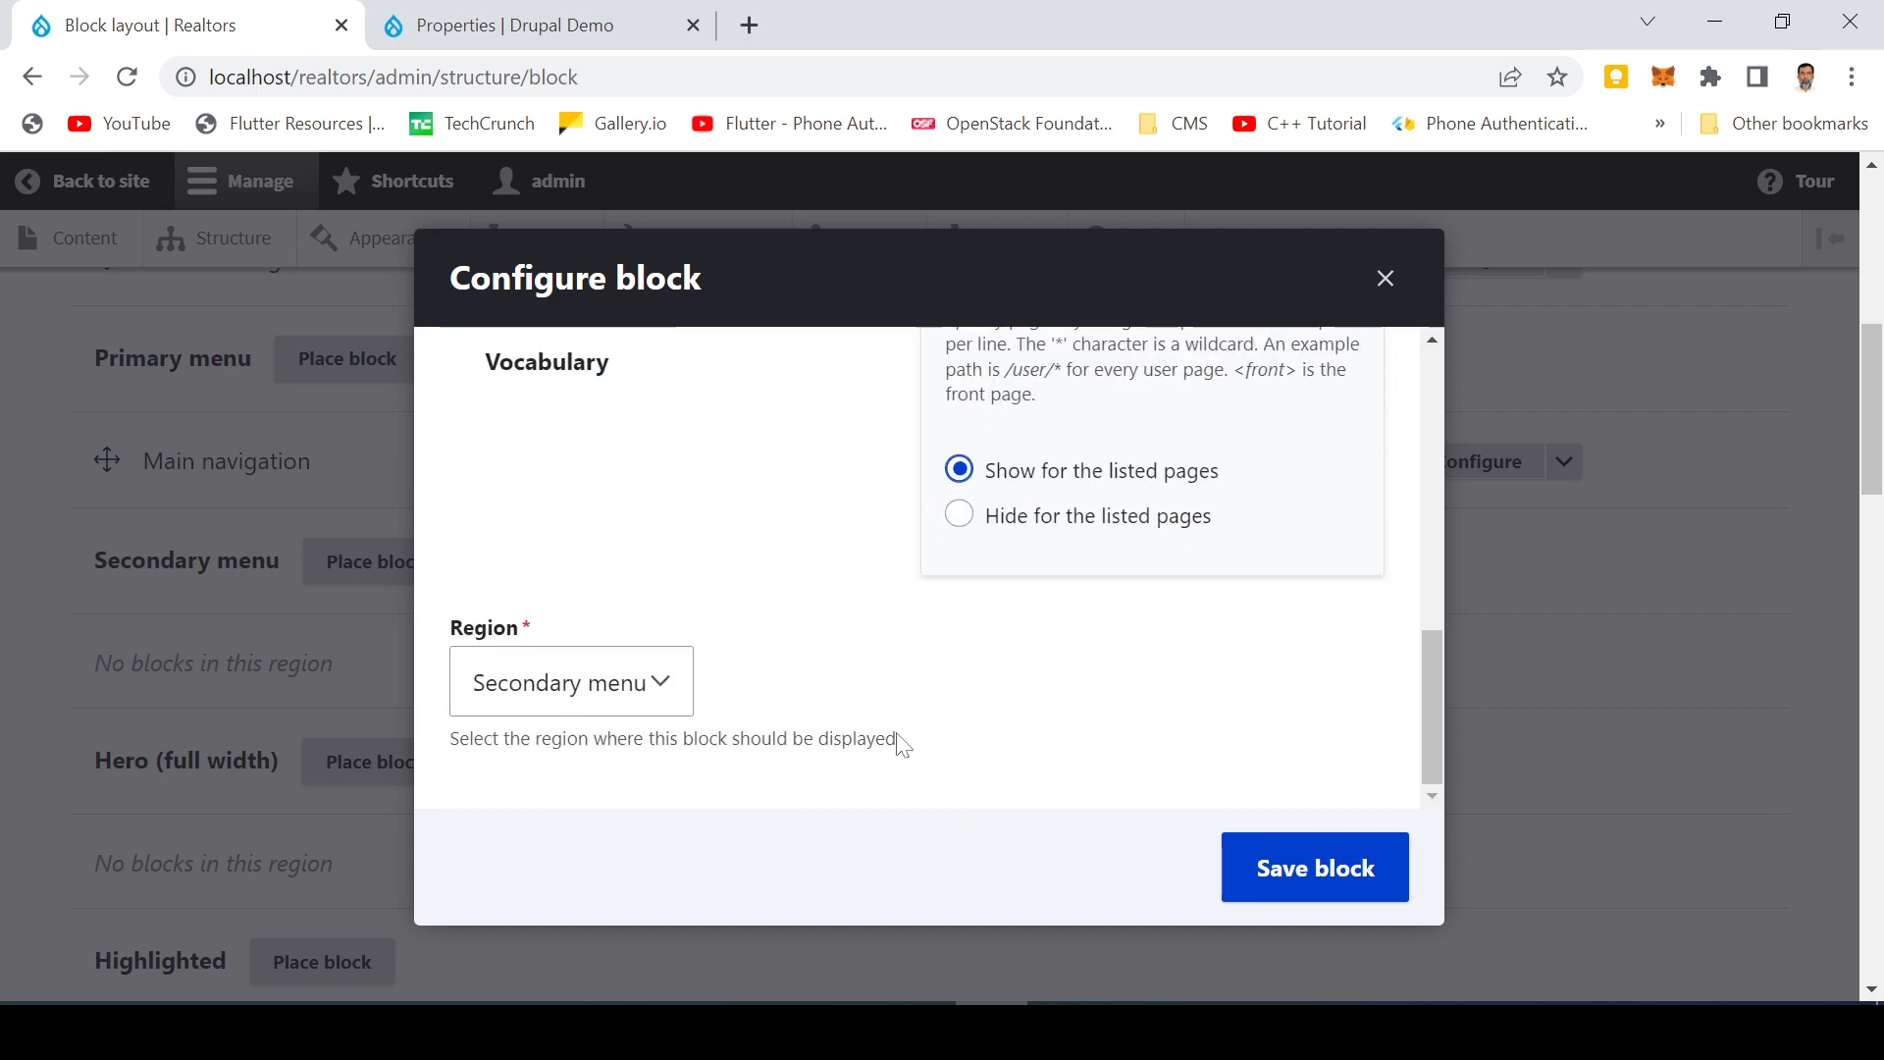
click(1278, 885)
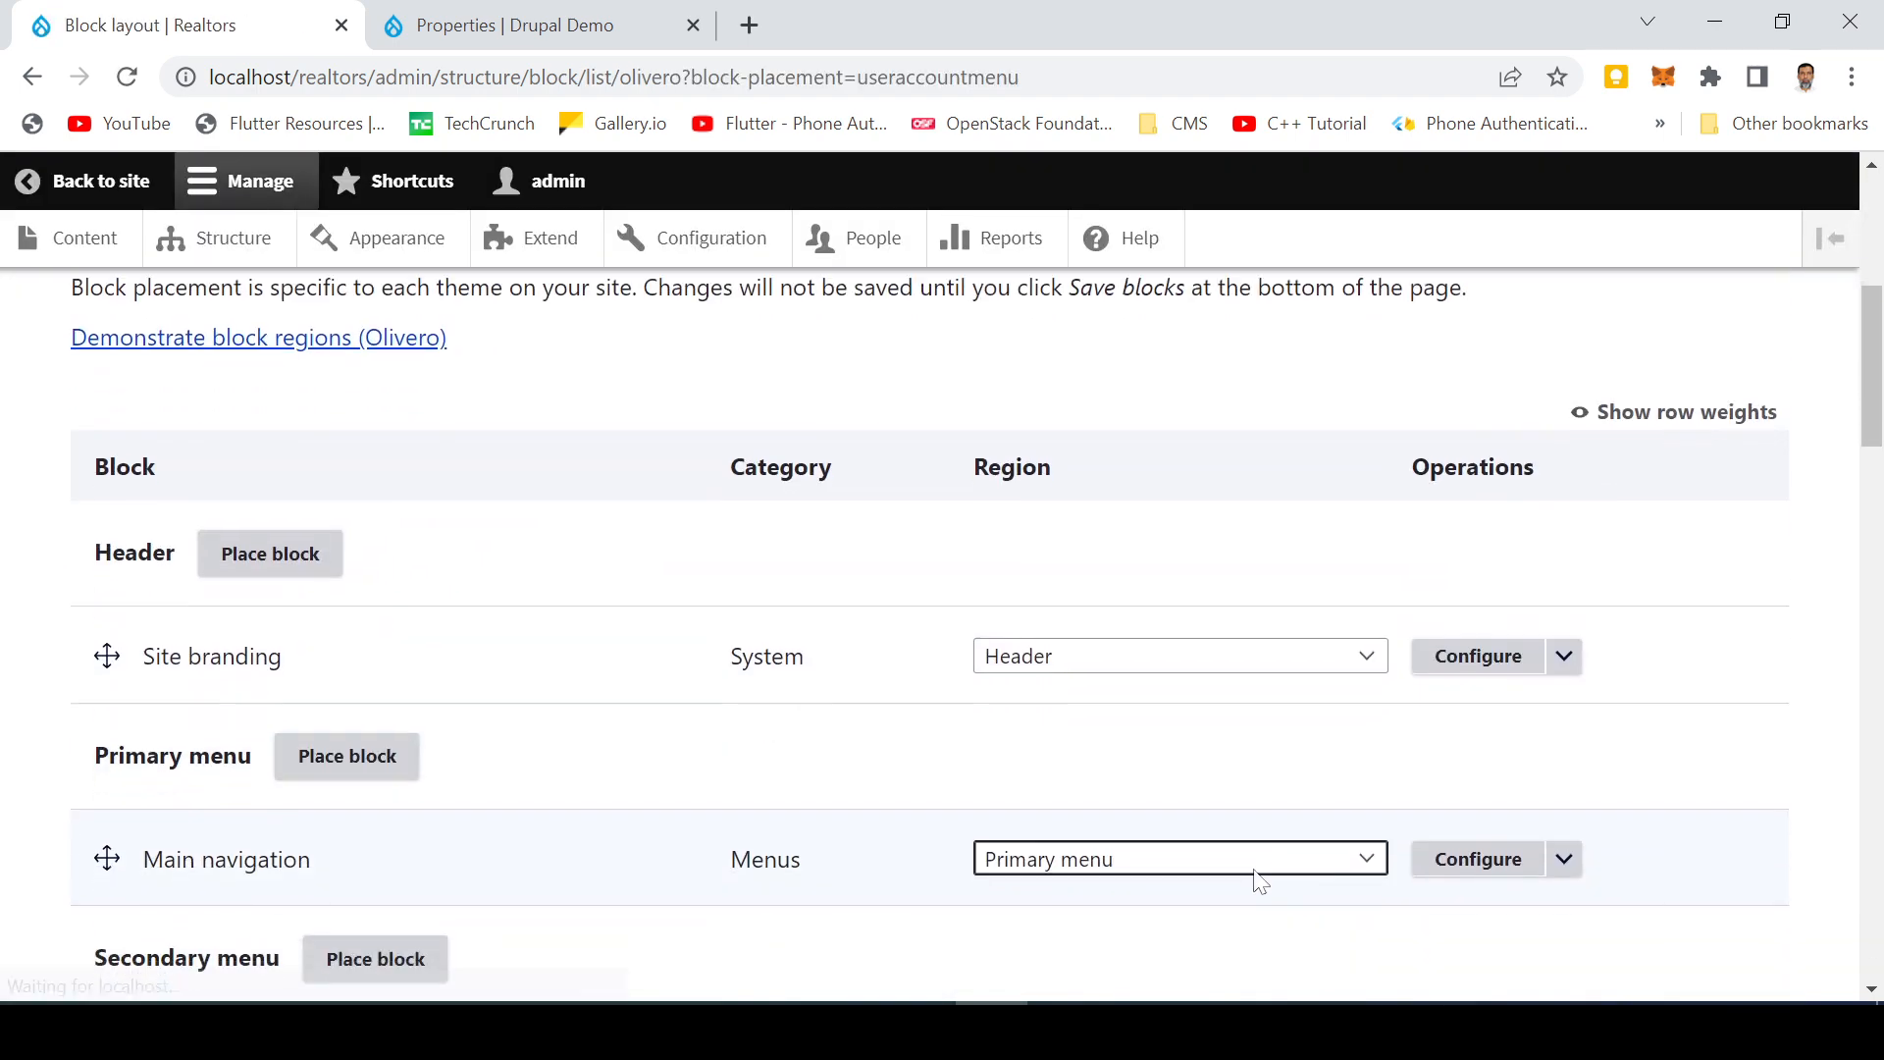
Step: Save the block layout and return to the Realtors front page
scroll(366, 840, down, 8)
scroll(312, 842, down, 10)
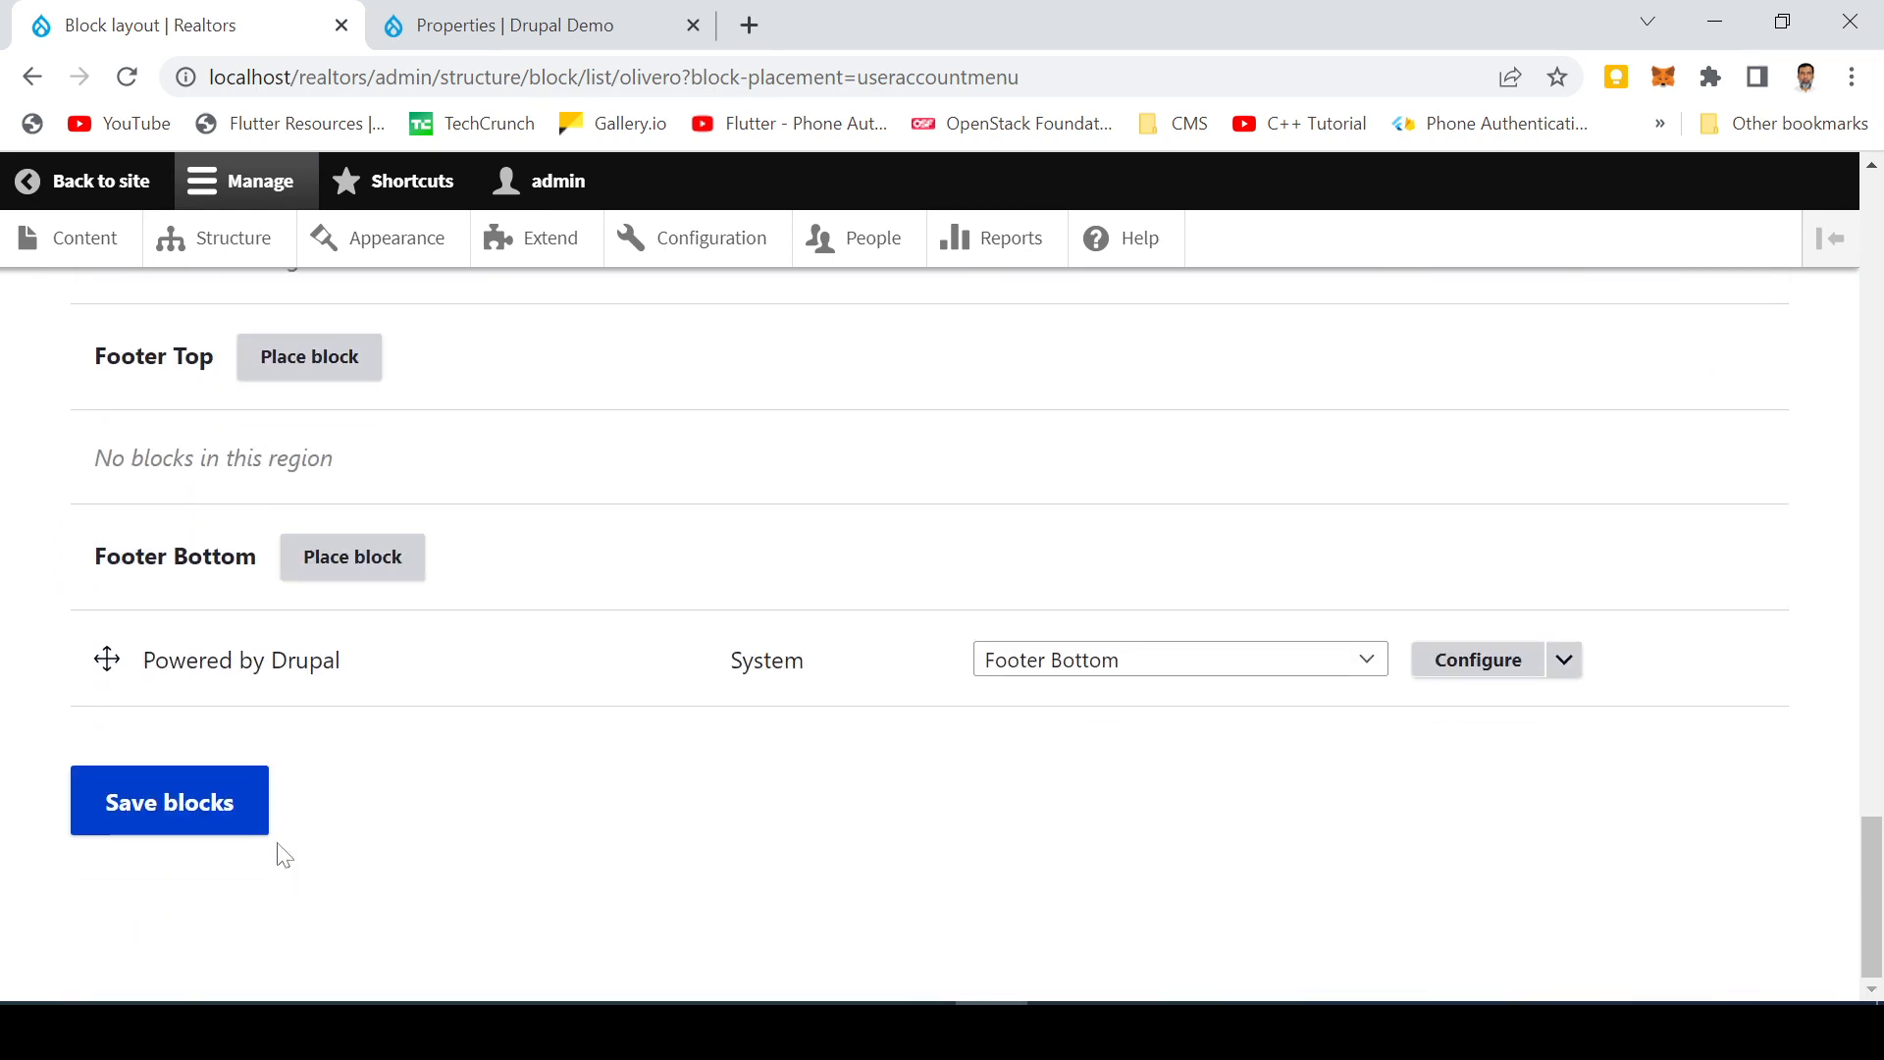
click(101, 822)
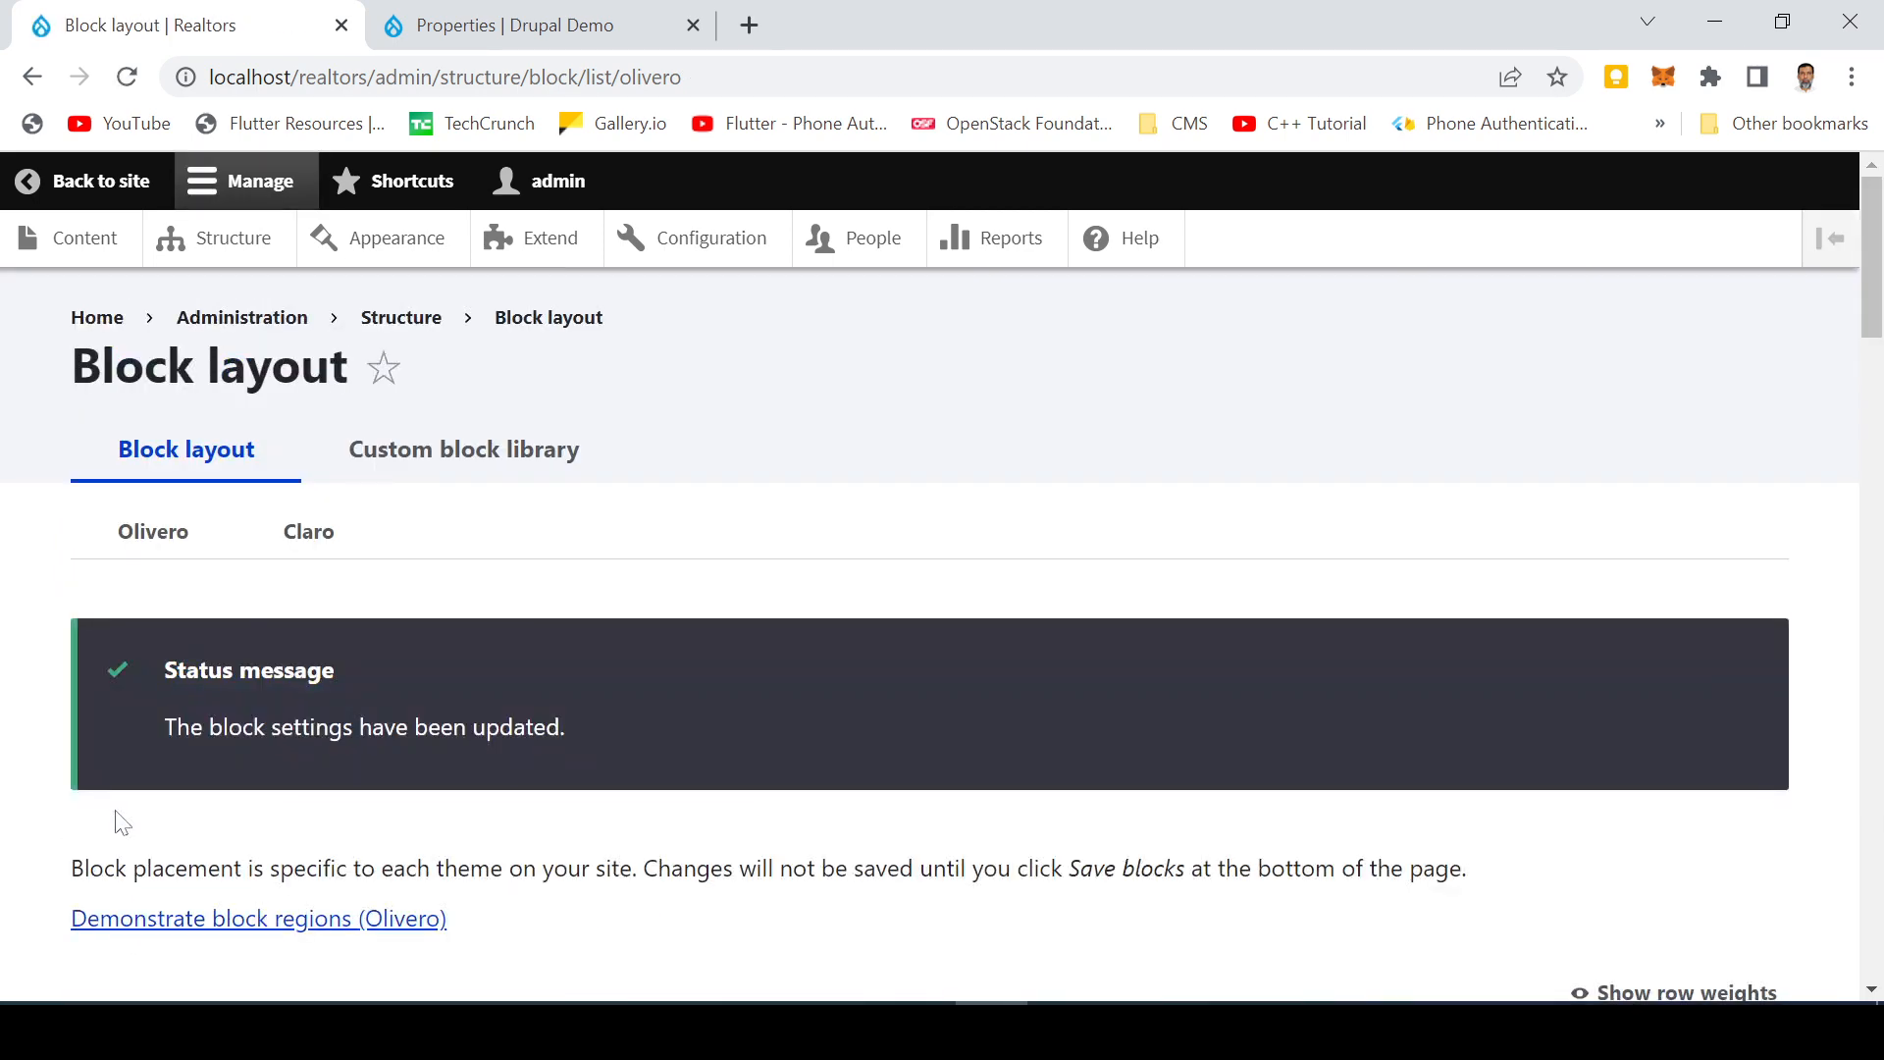
click(80, 183)
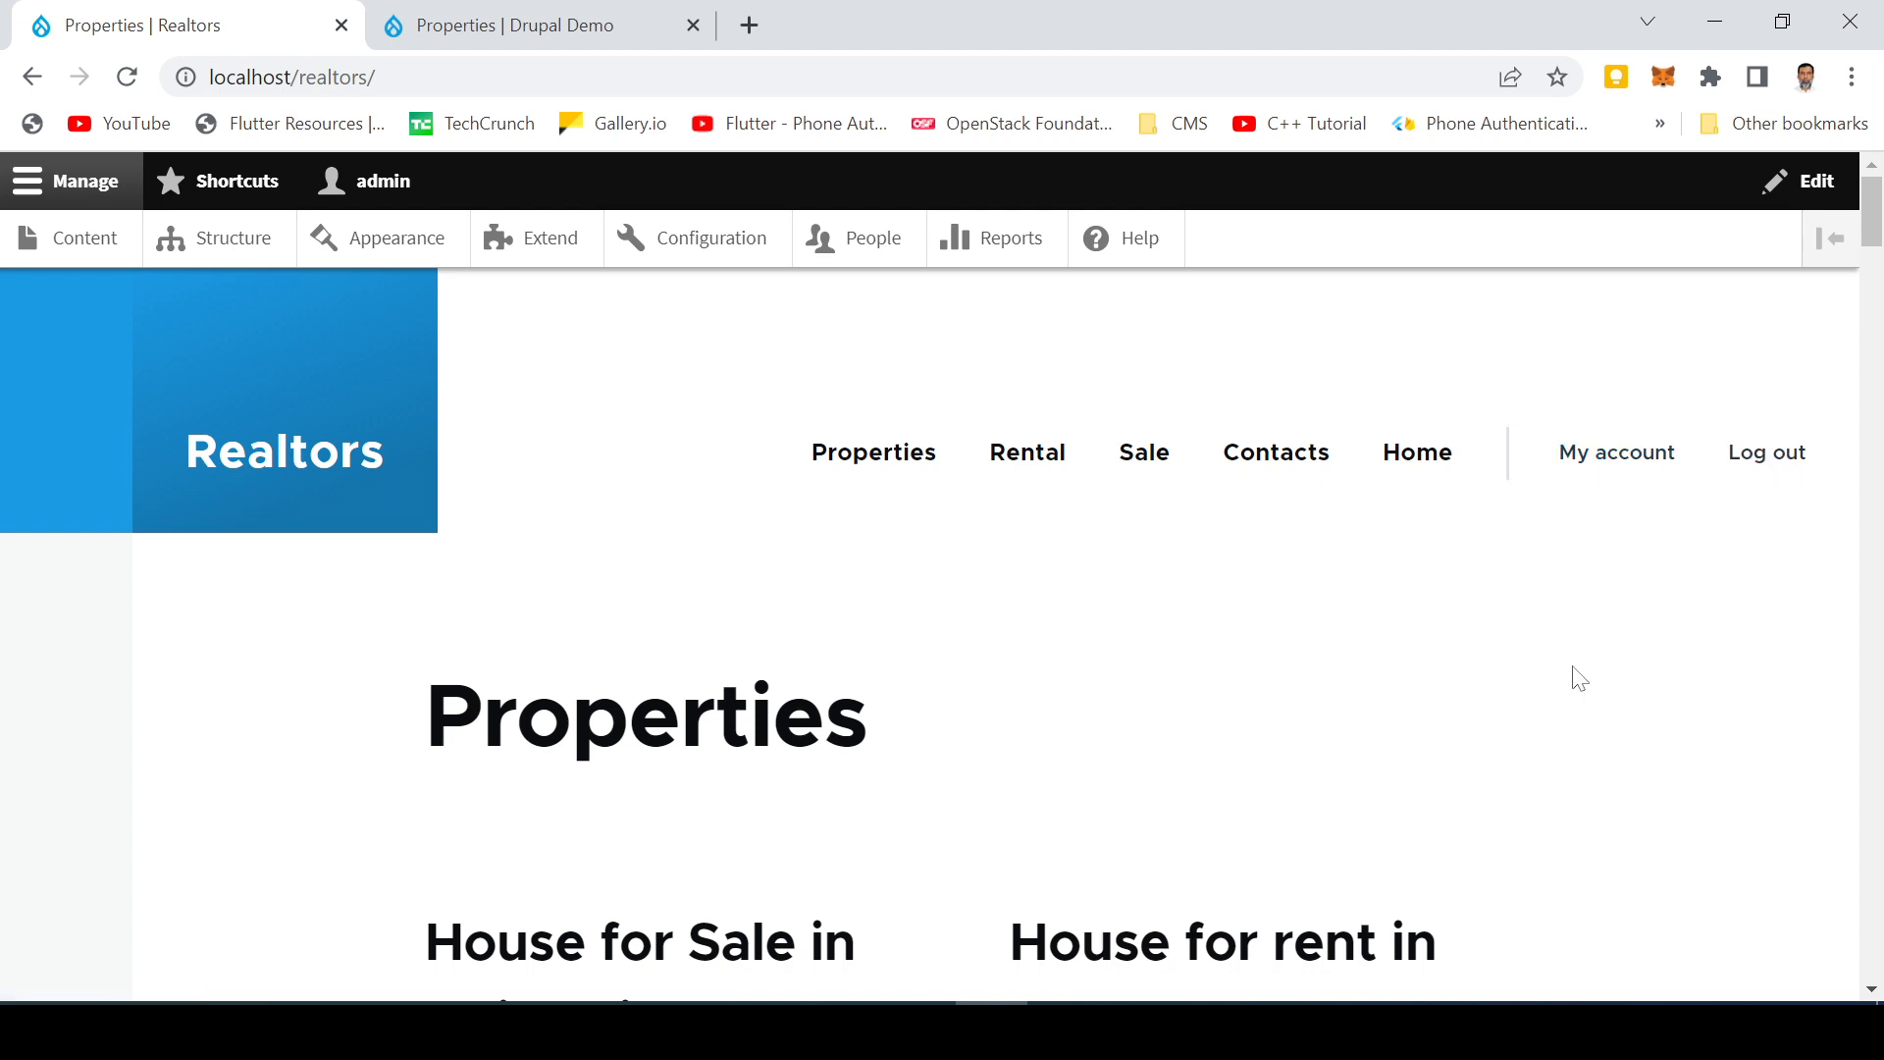
Step: Log out of the administrator account and open the Realtors Log in page
click(1735, 469)
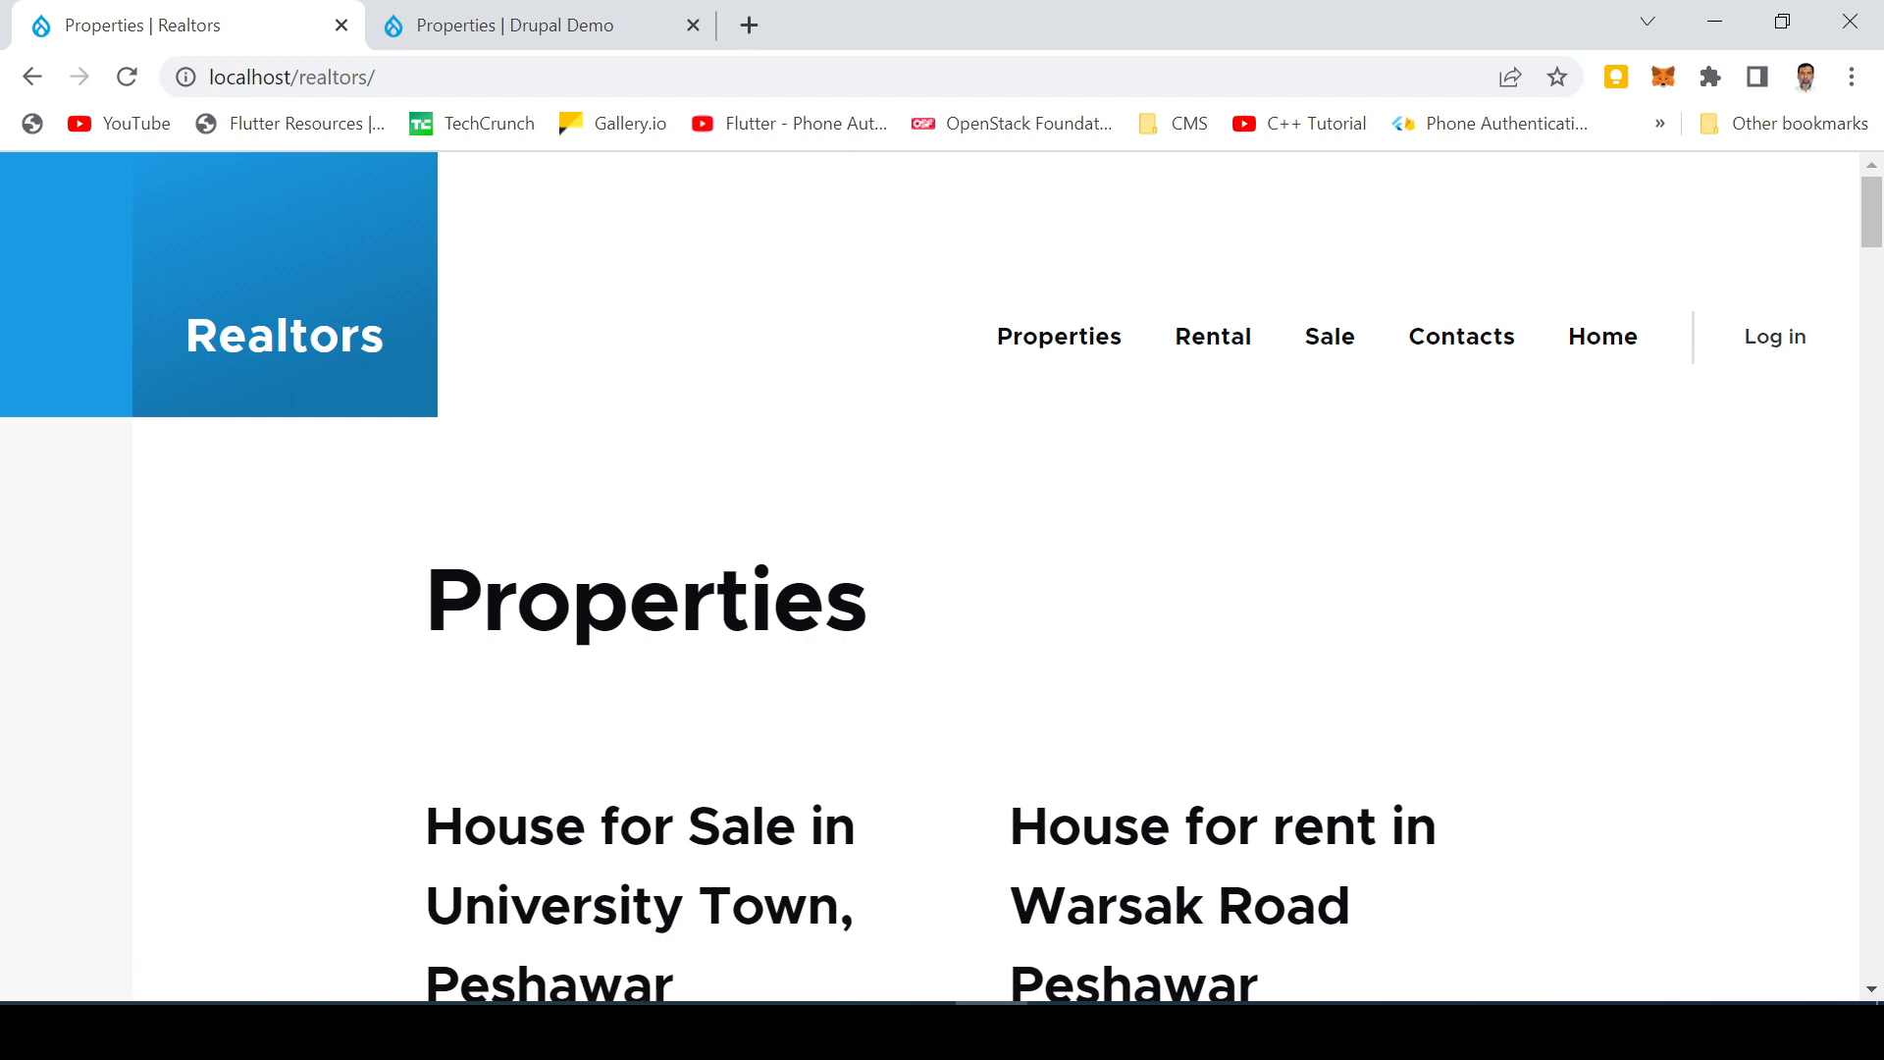
click(697, 1030)
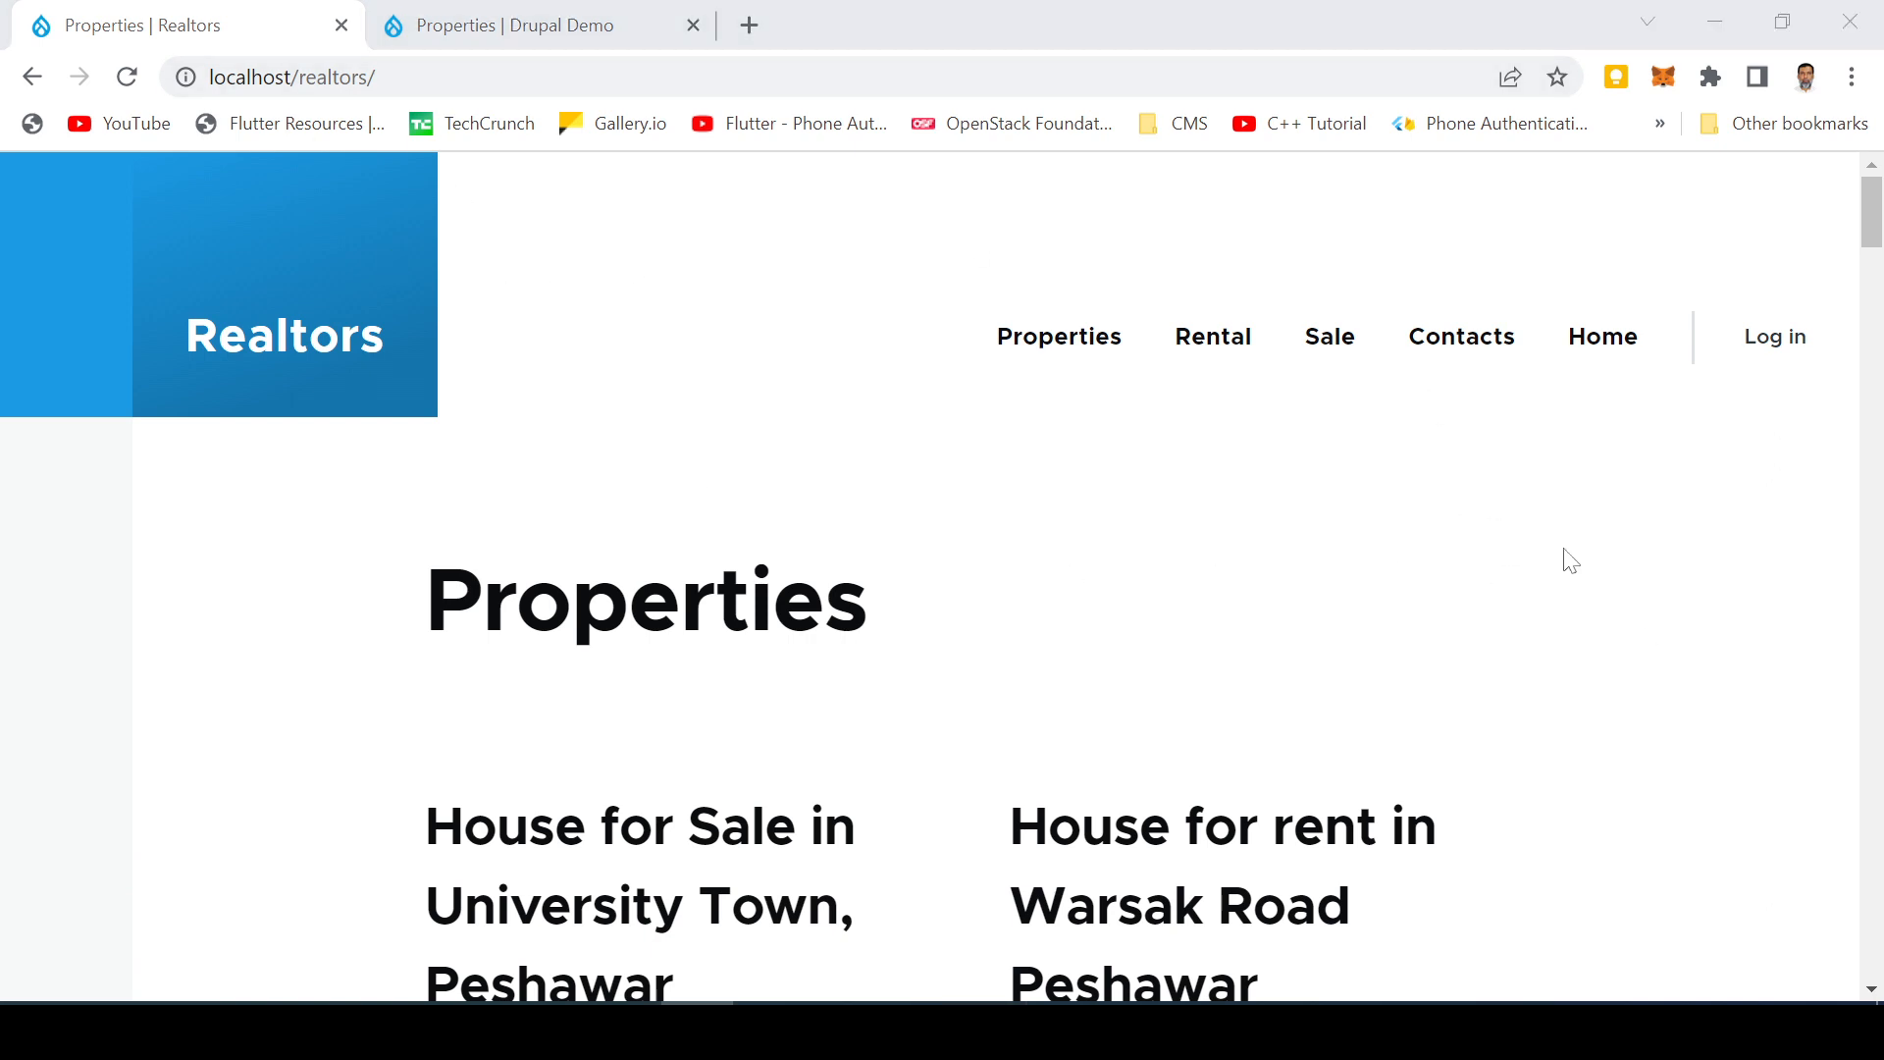
click(1783, 351)
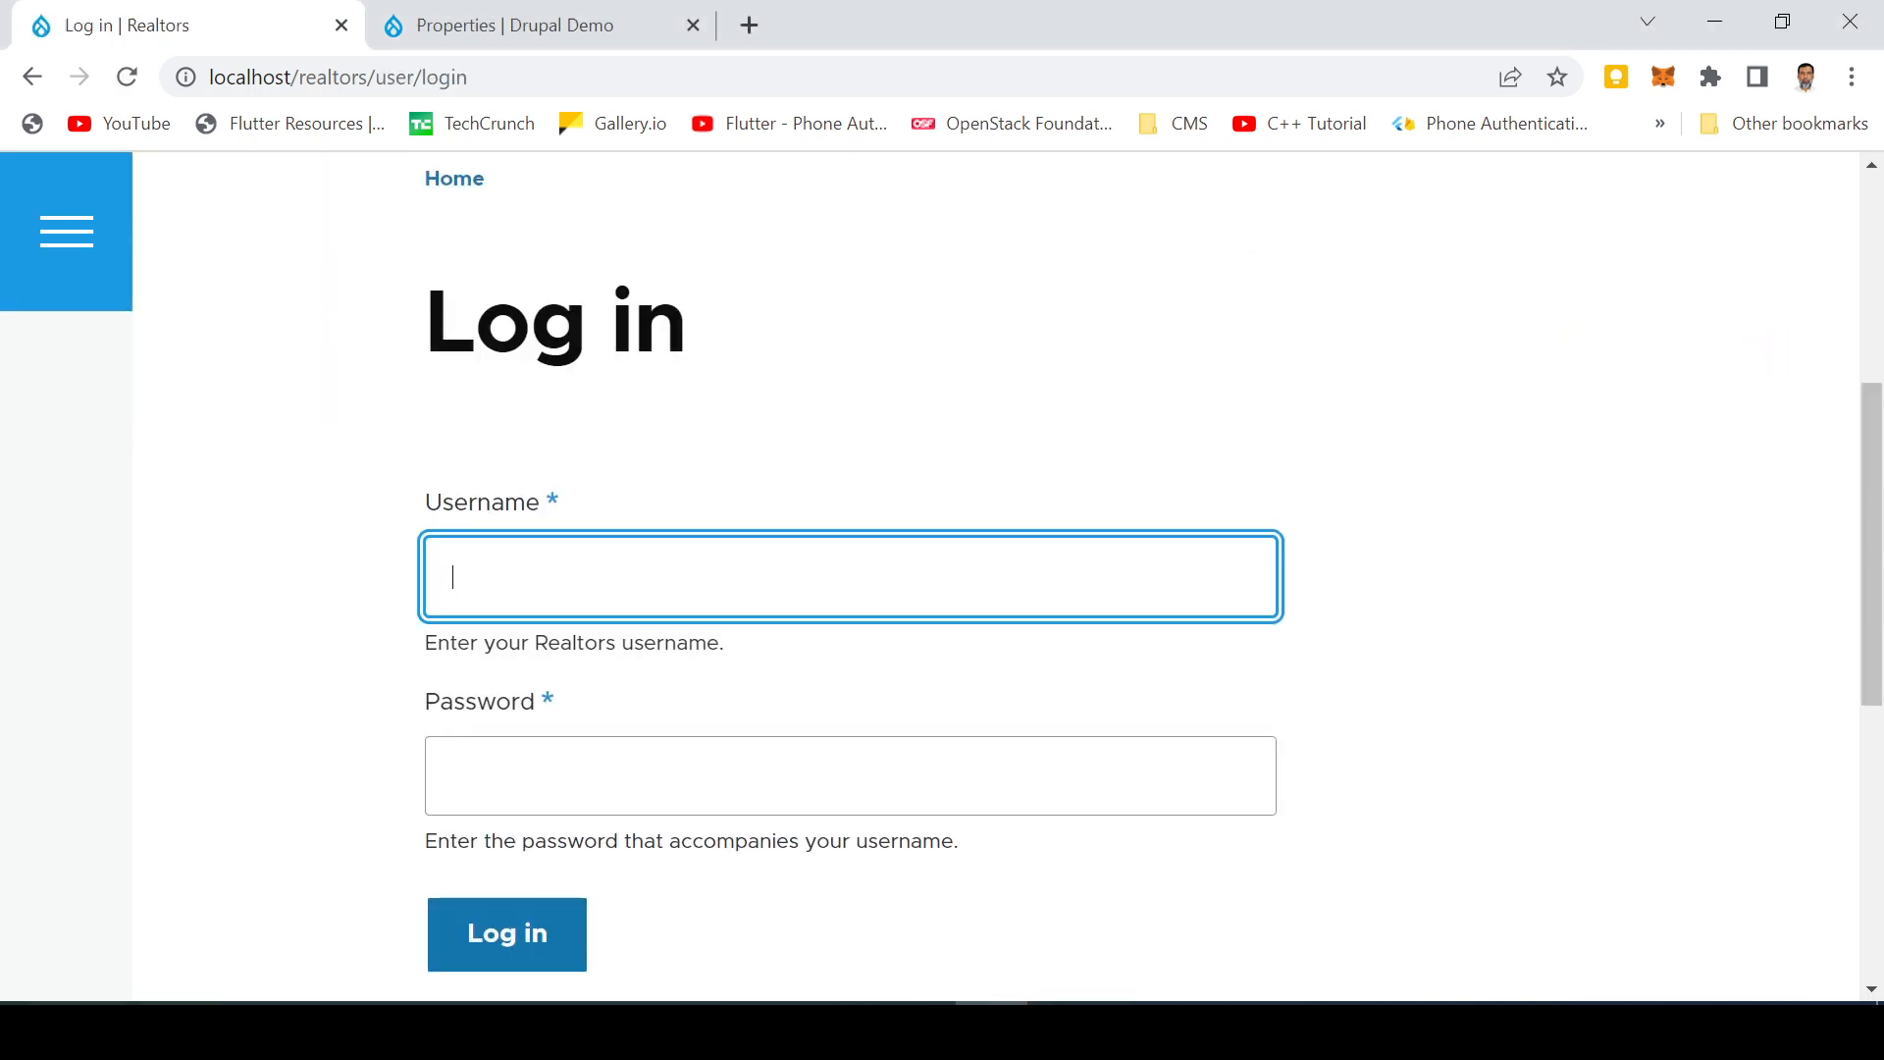
Step: Switch from the login form to the Create new account registration form
scroll(609, 597, up, 5)
scroll(589, 660, down, 6)
key(Tab)
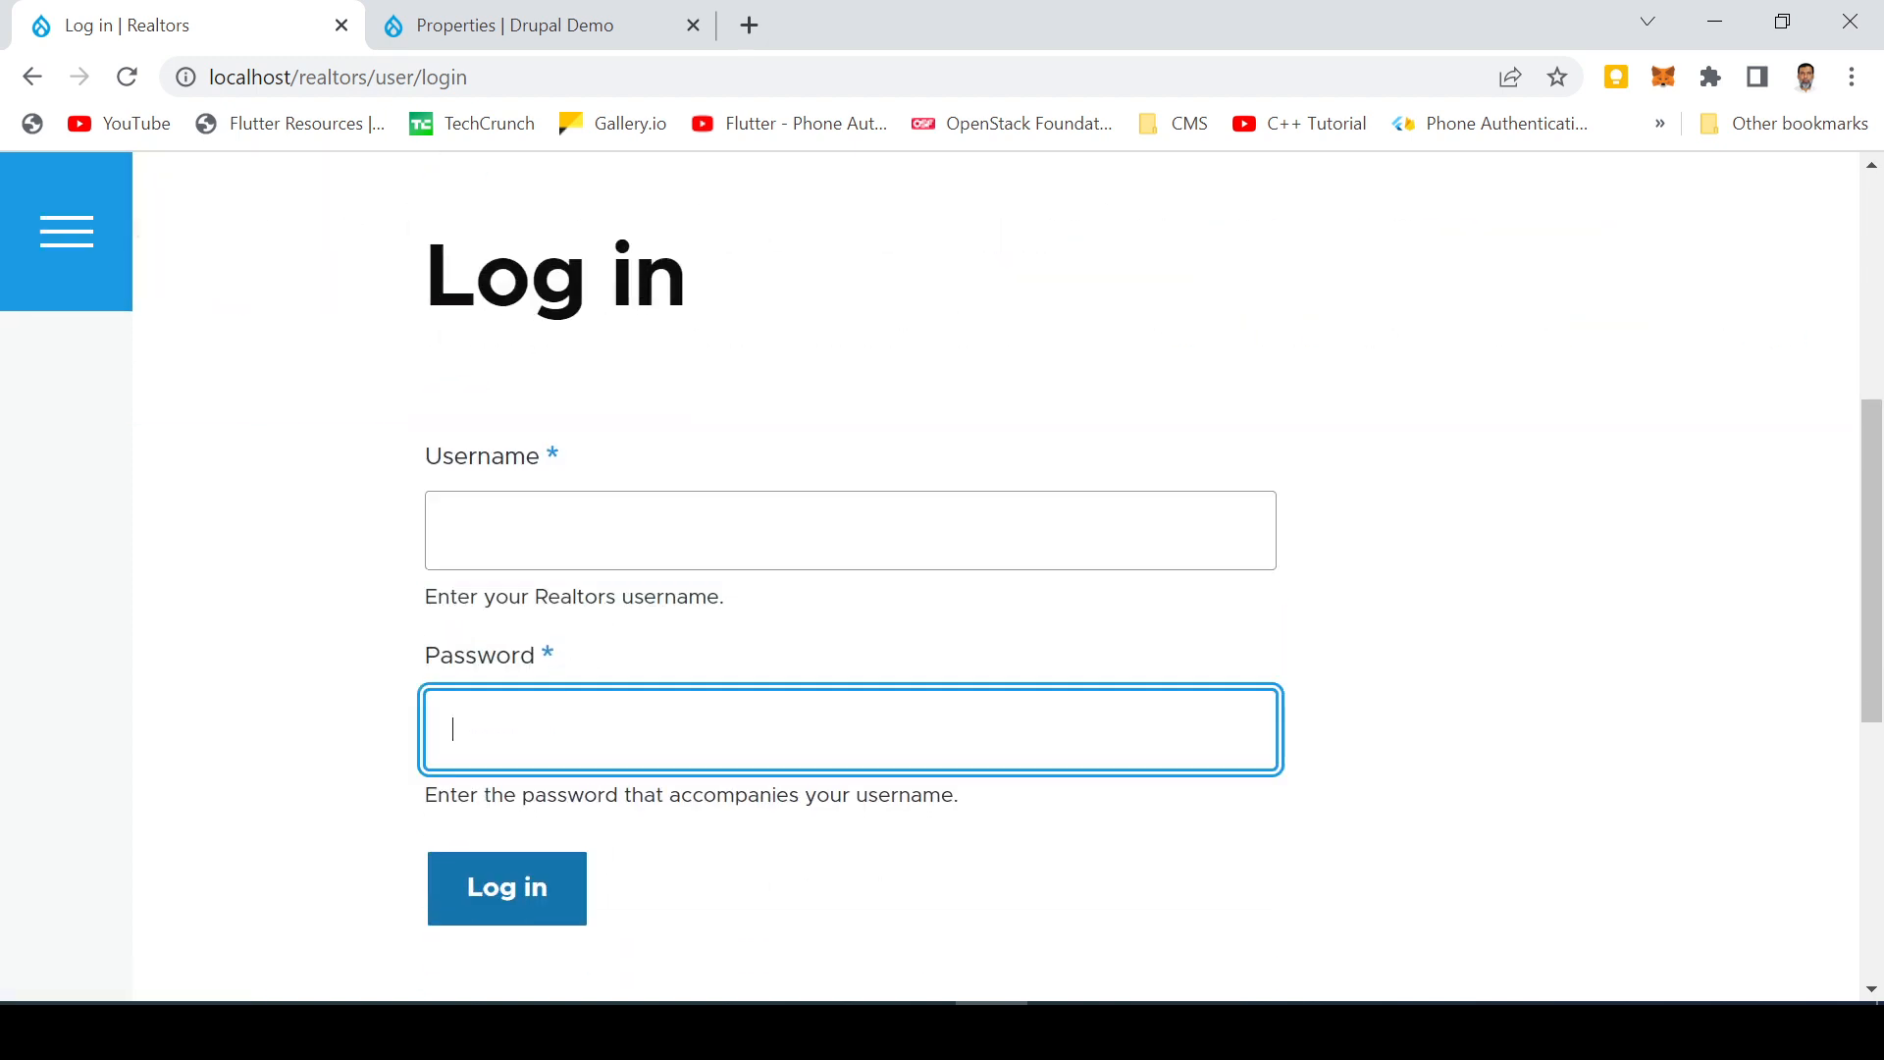
click(589, 530)
scroll(1000, 534, up, 5)
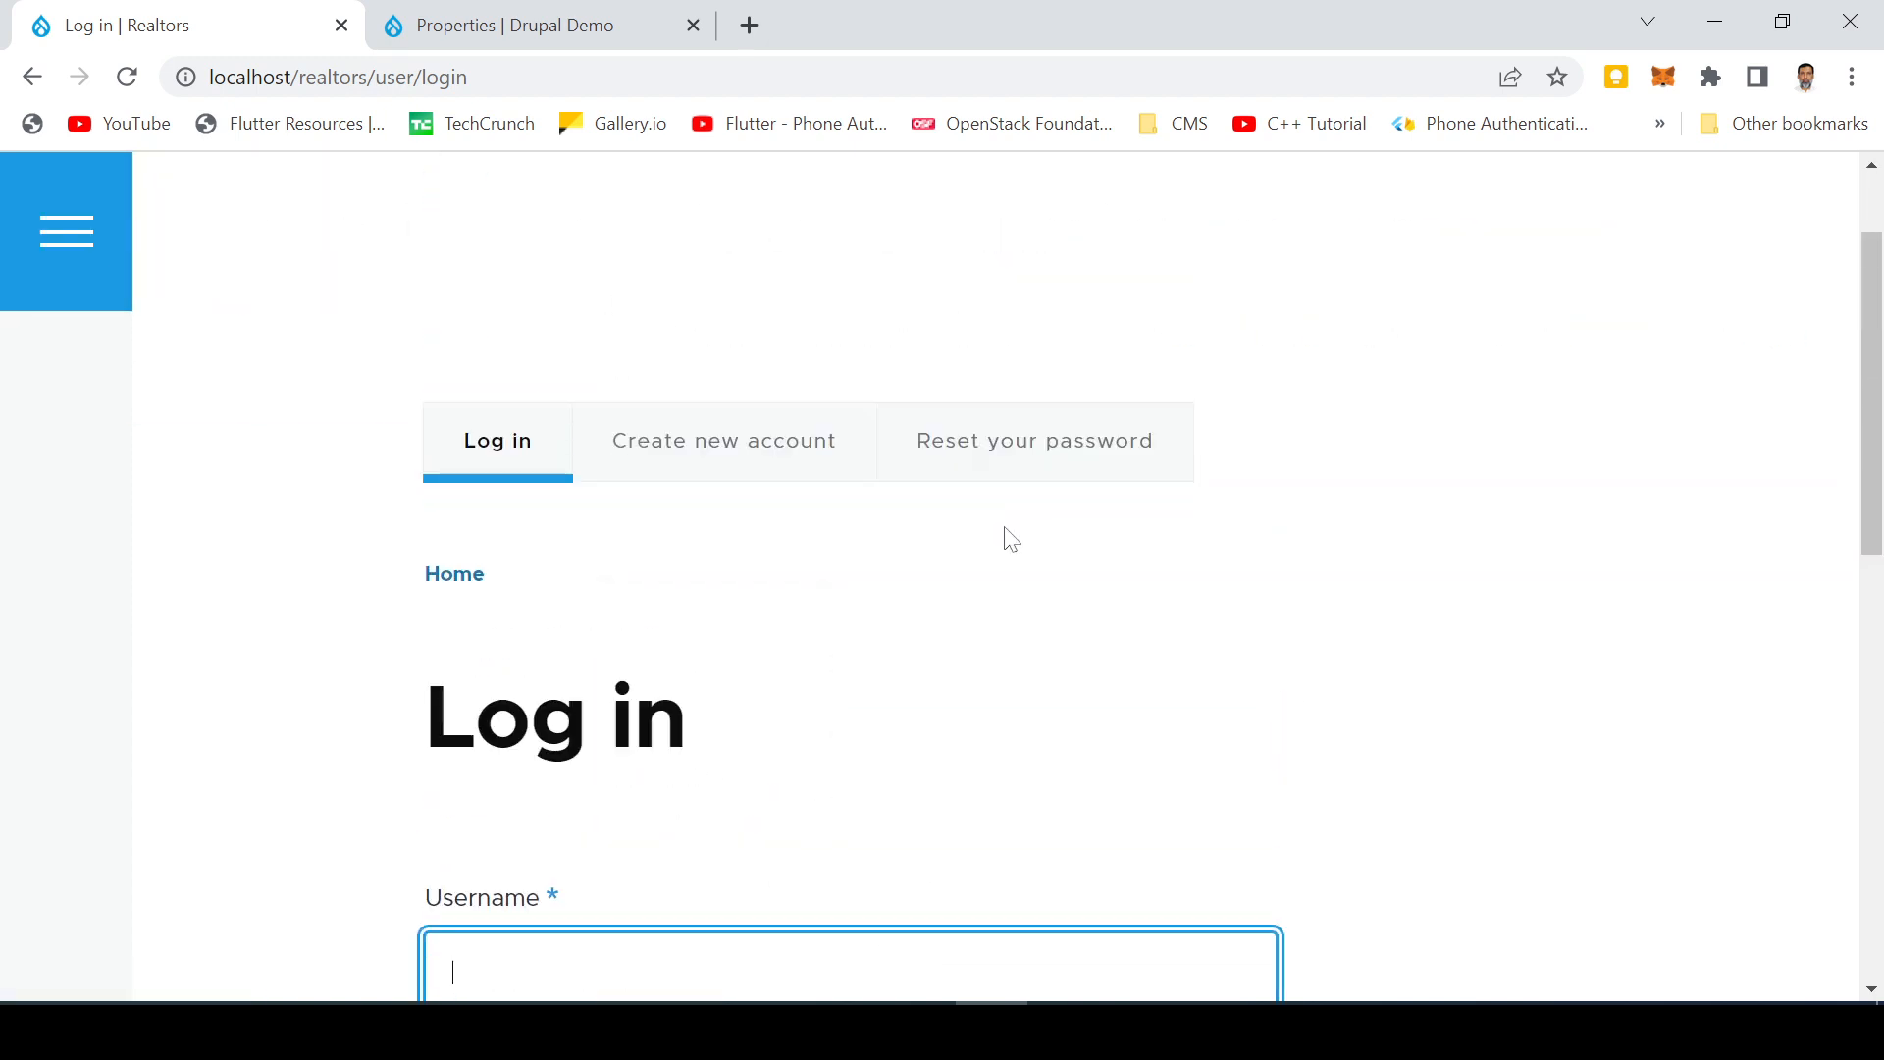
click(765, 454)
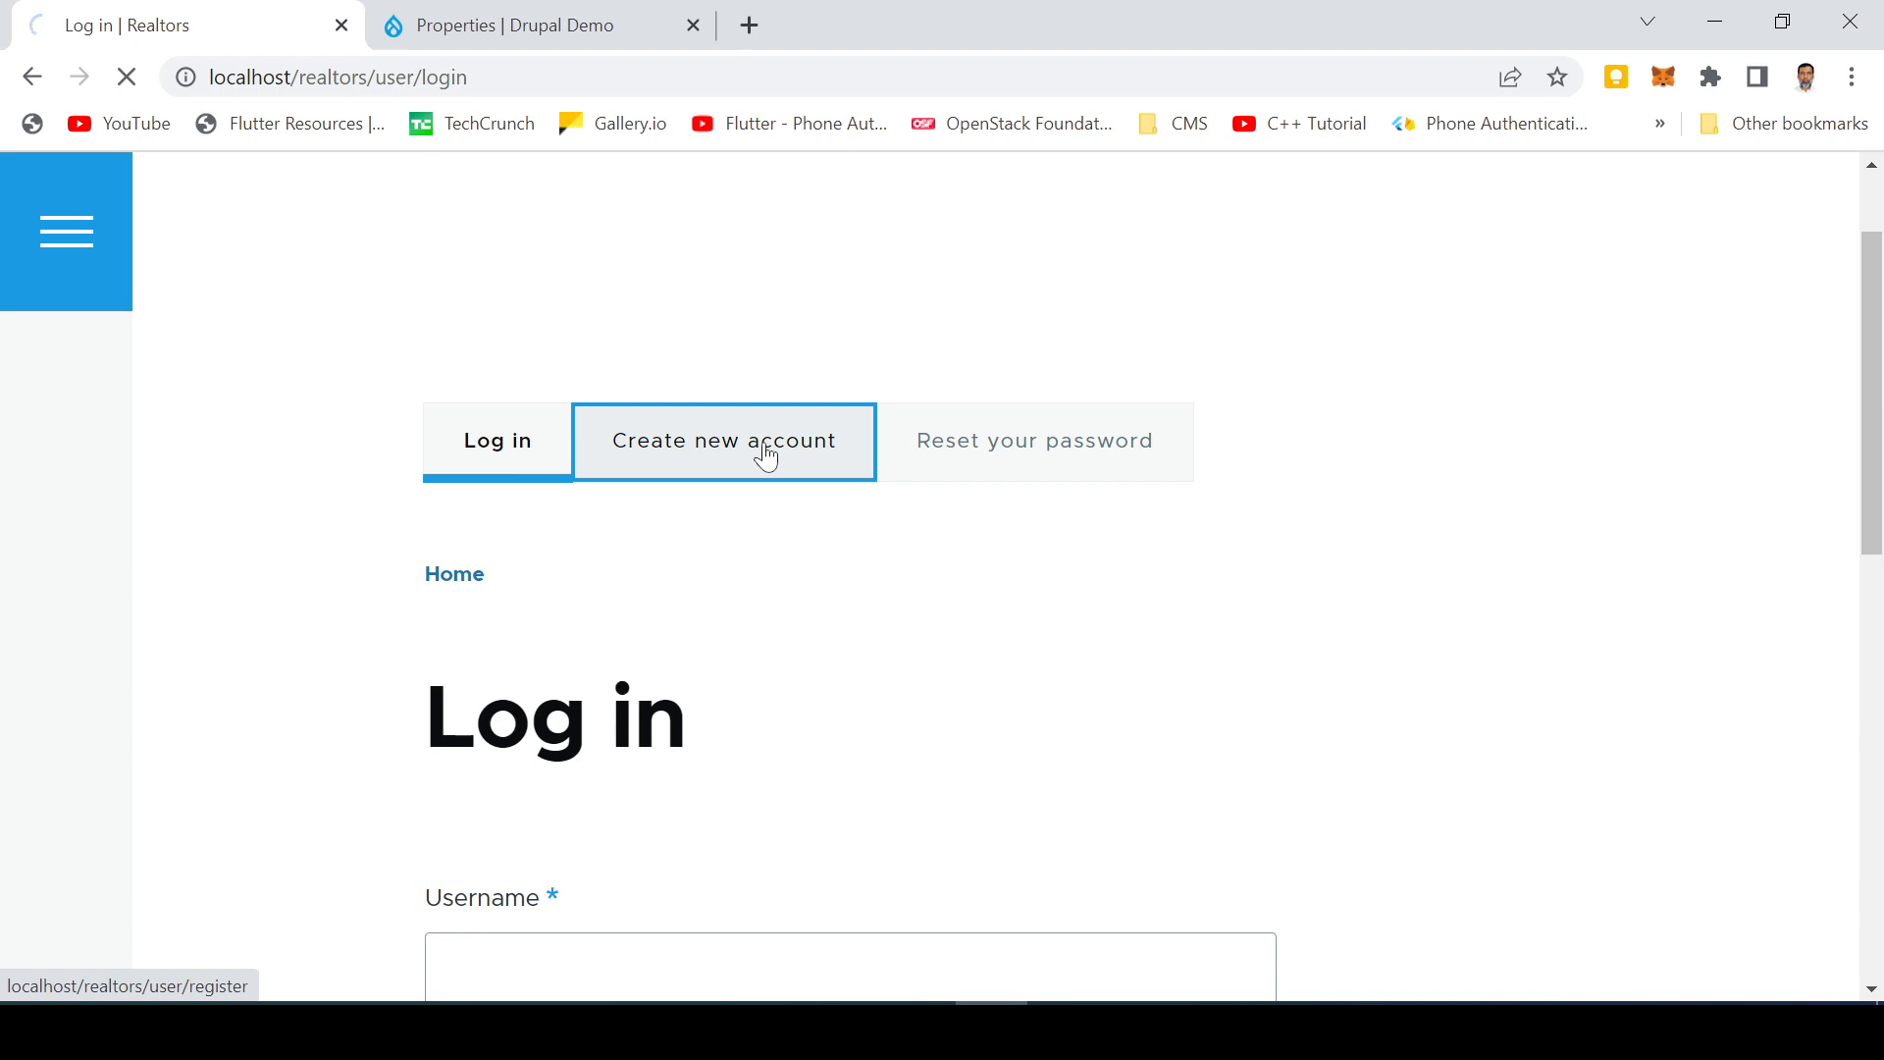
Step: Enter the visitor's email address and a username, then submit the registration
scroll(1136, 622, down, 5)
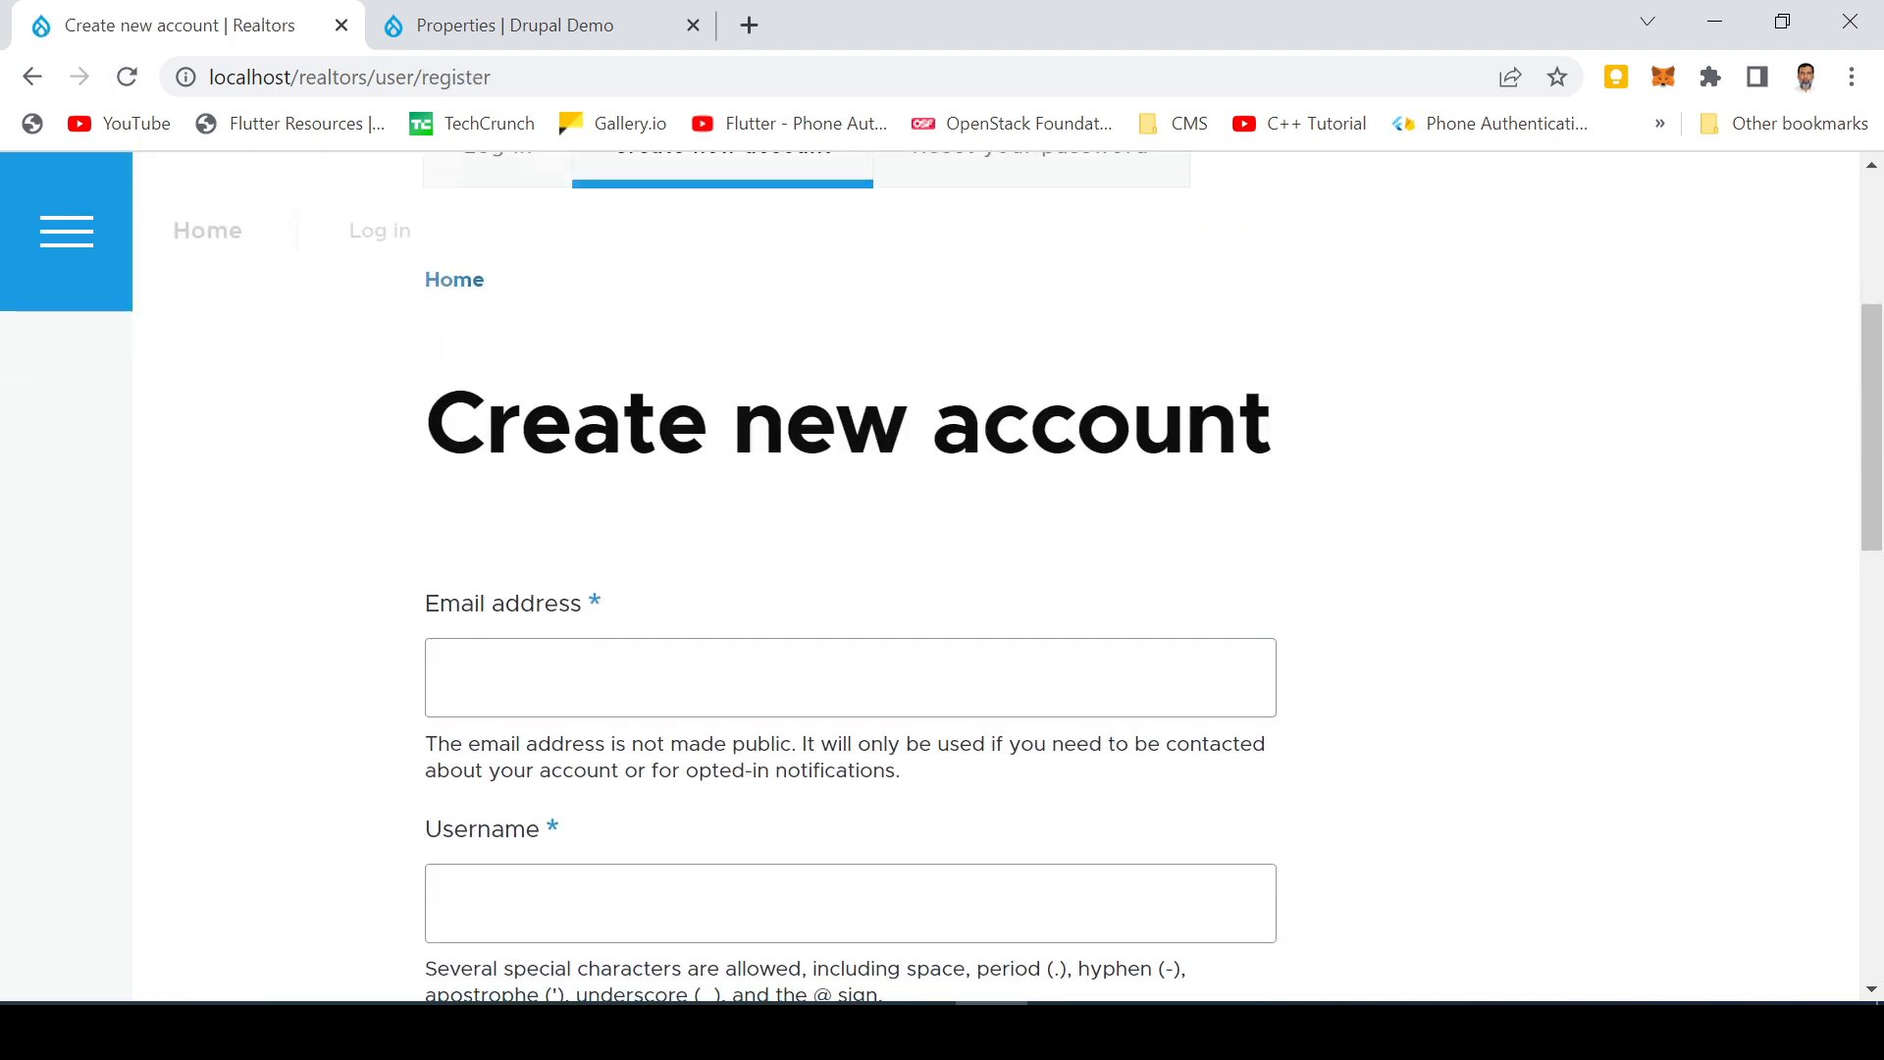
click(850, 678)
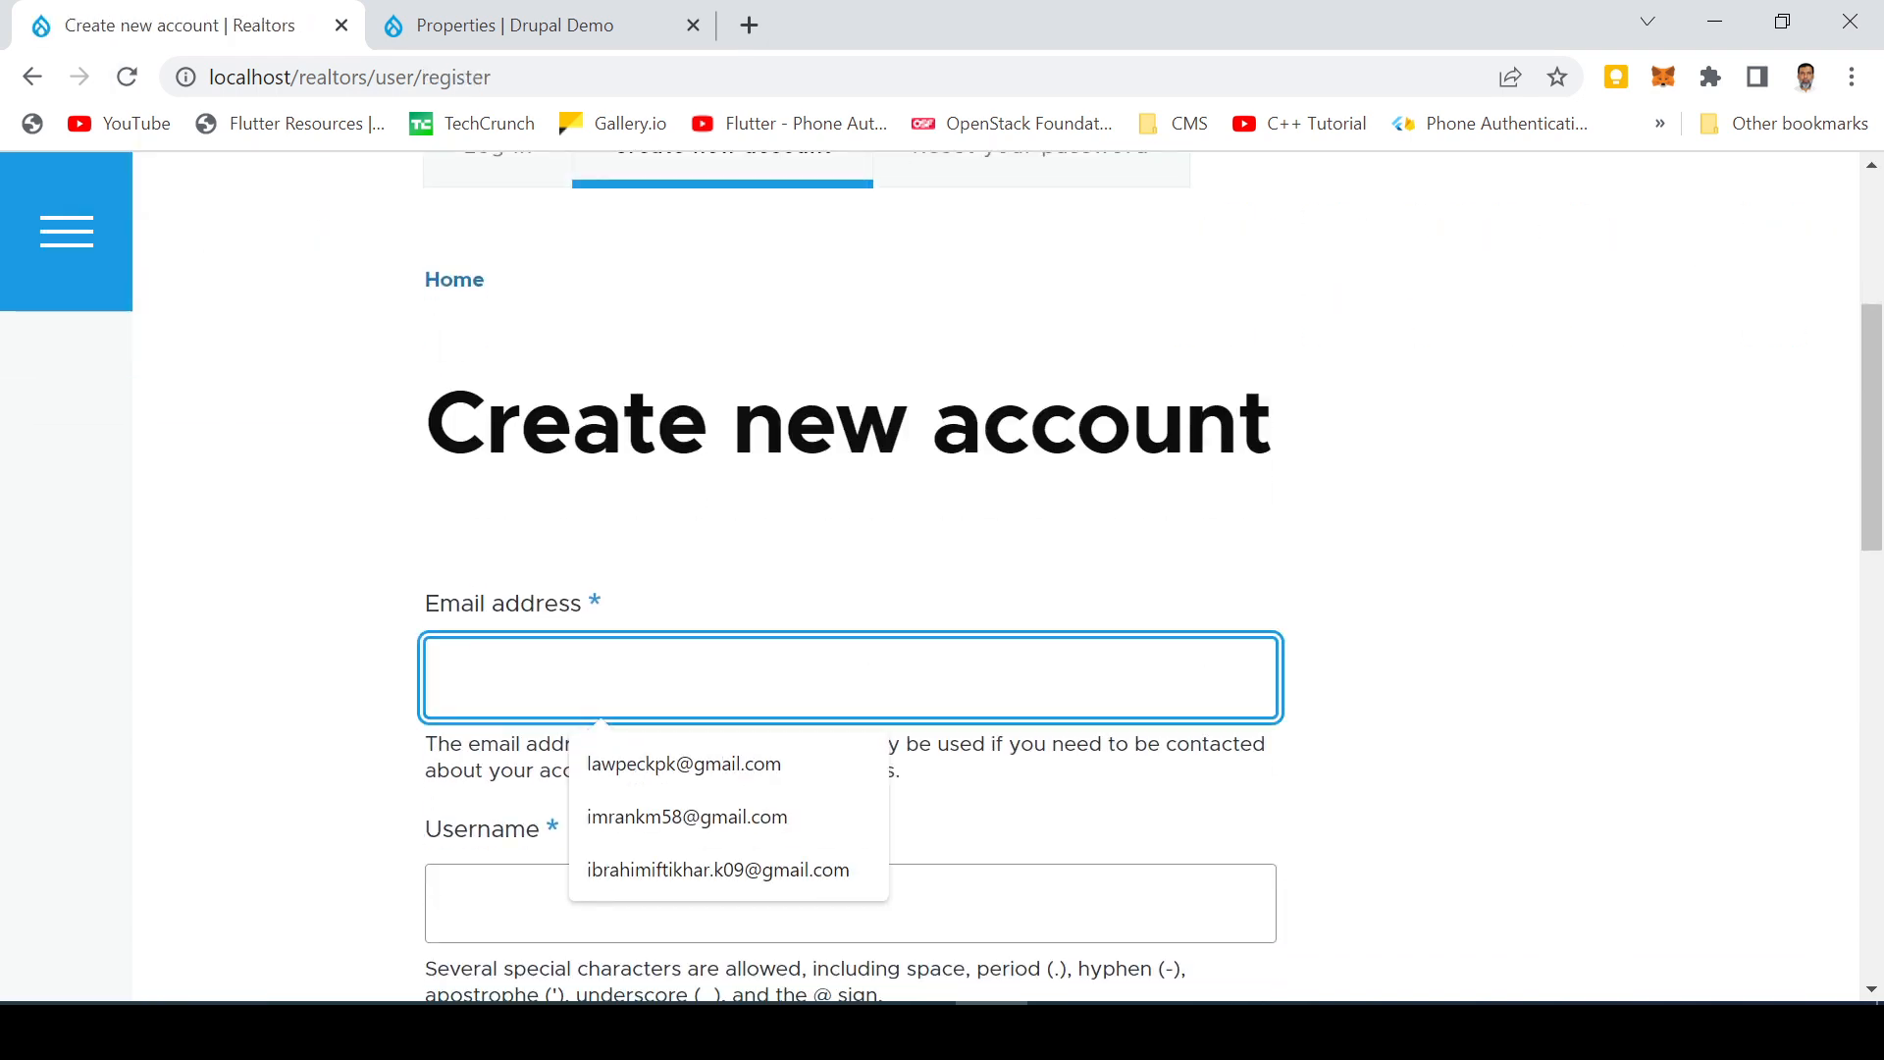
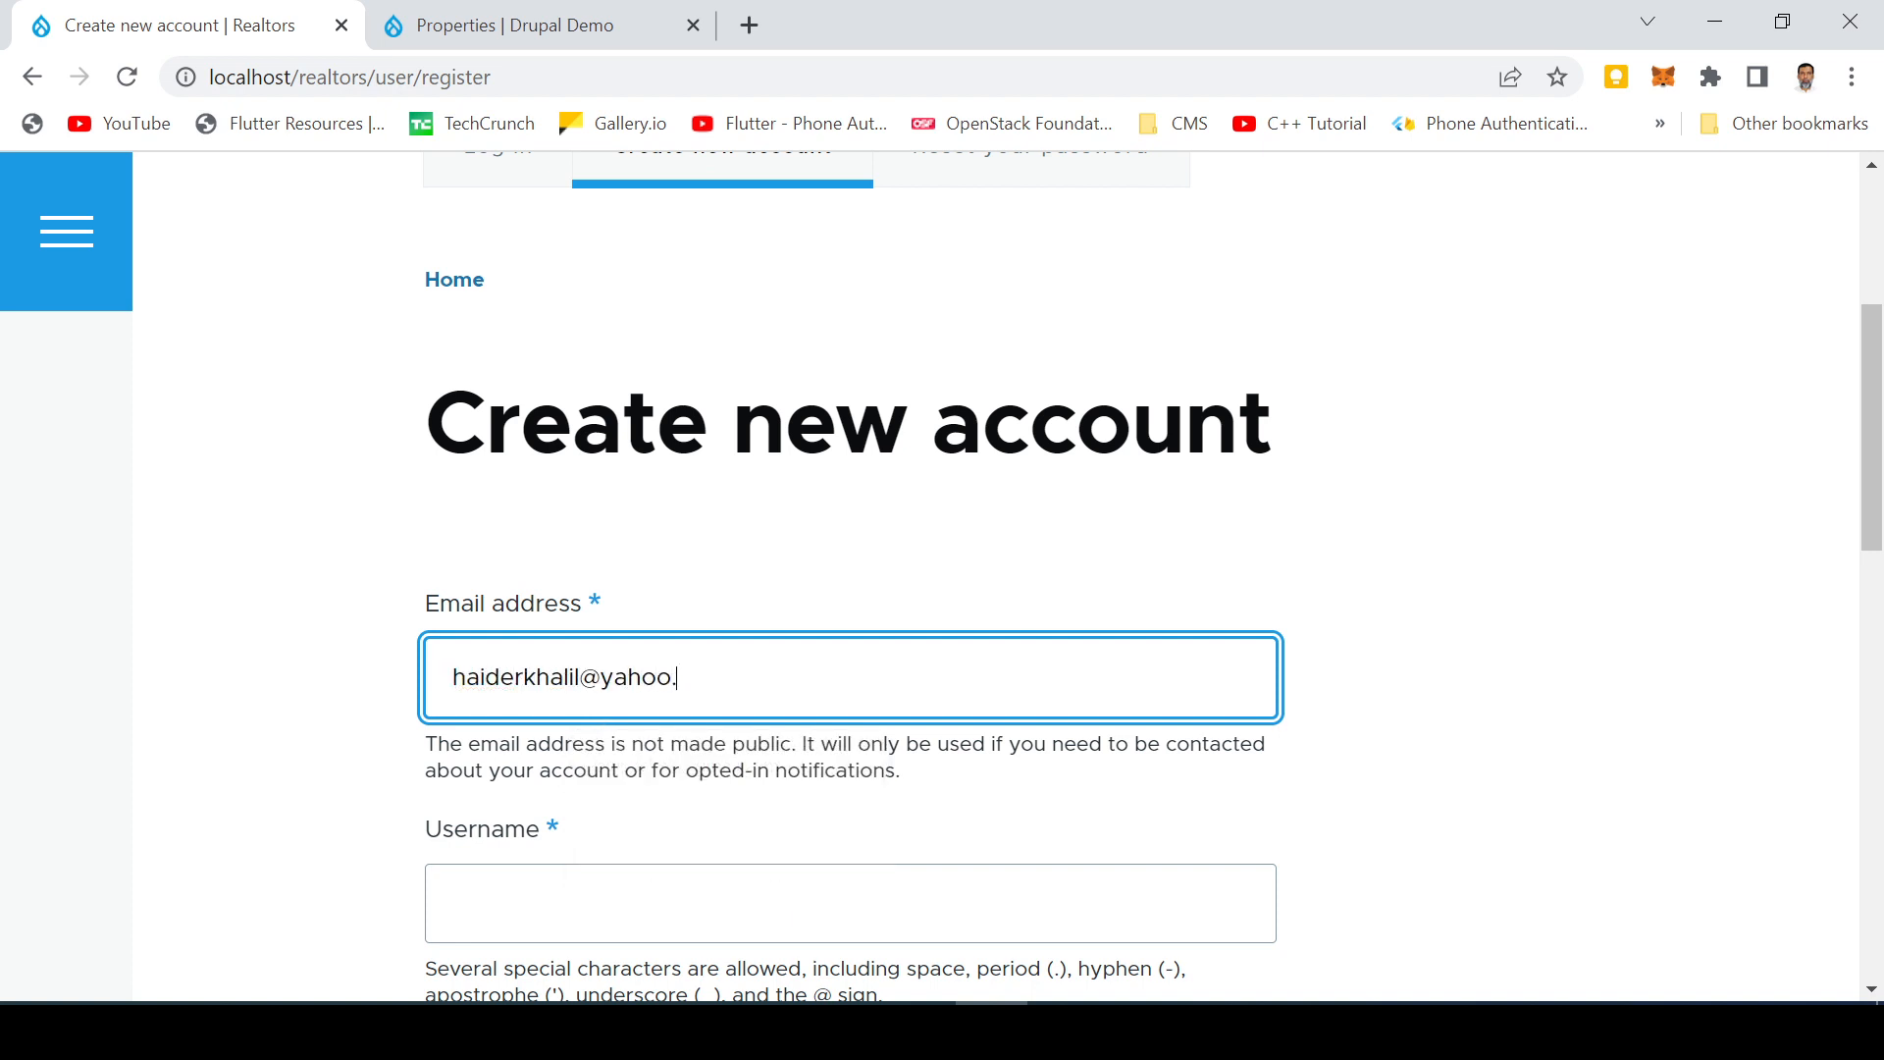
scroll(850, 608, down, 2)
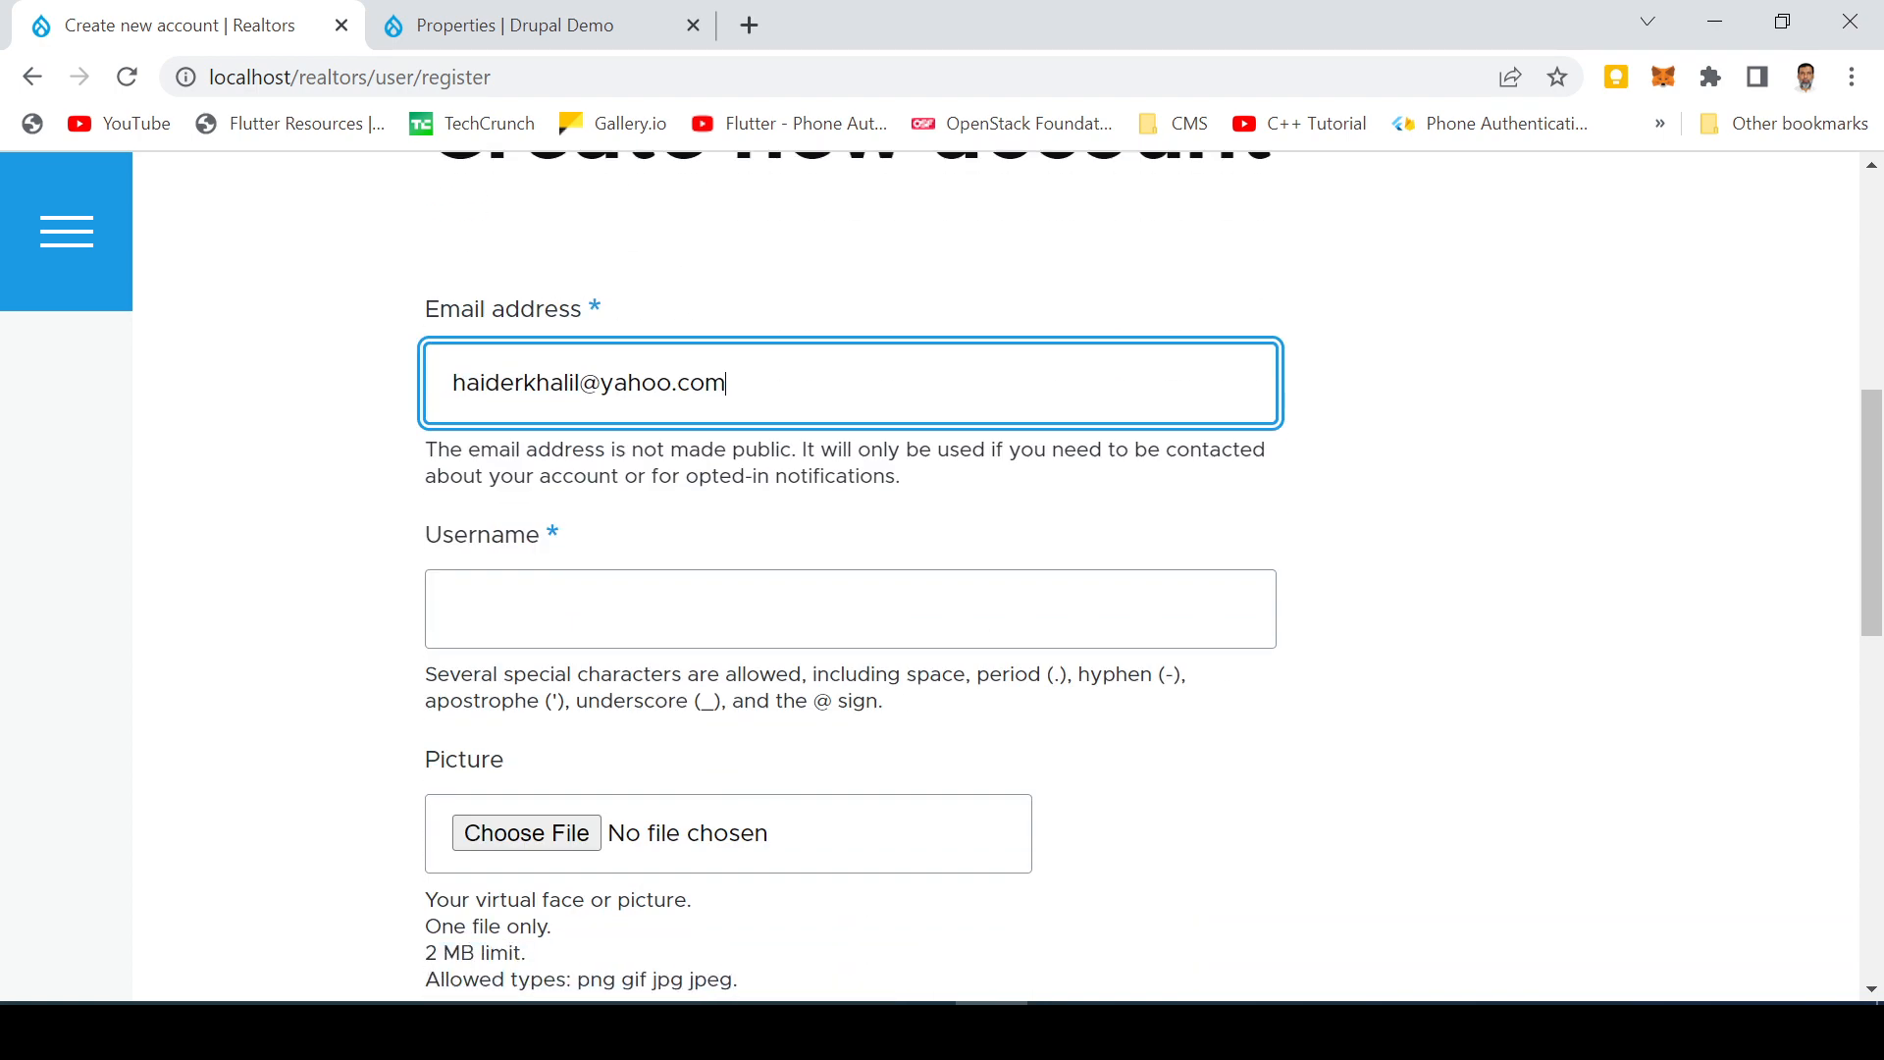
click(850, 608)
text(haider)
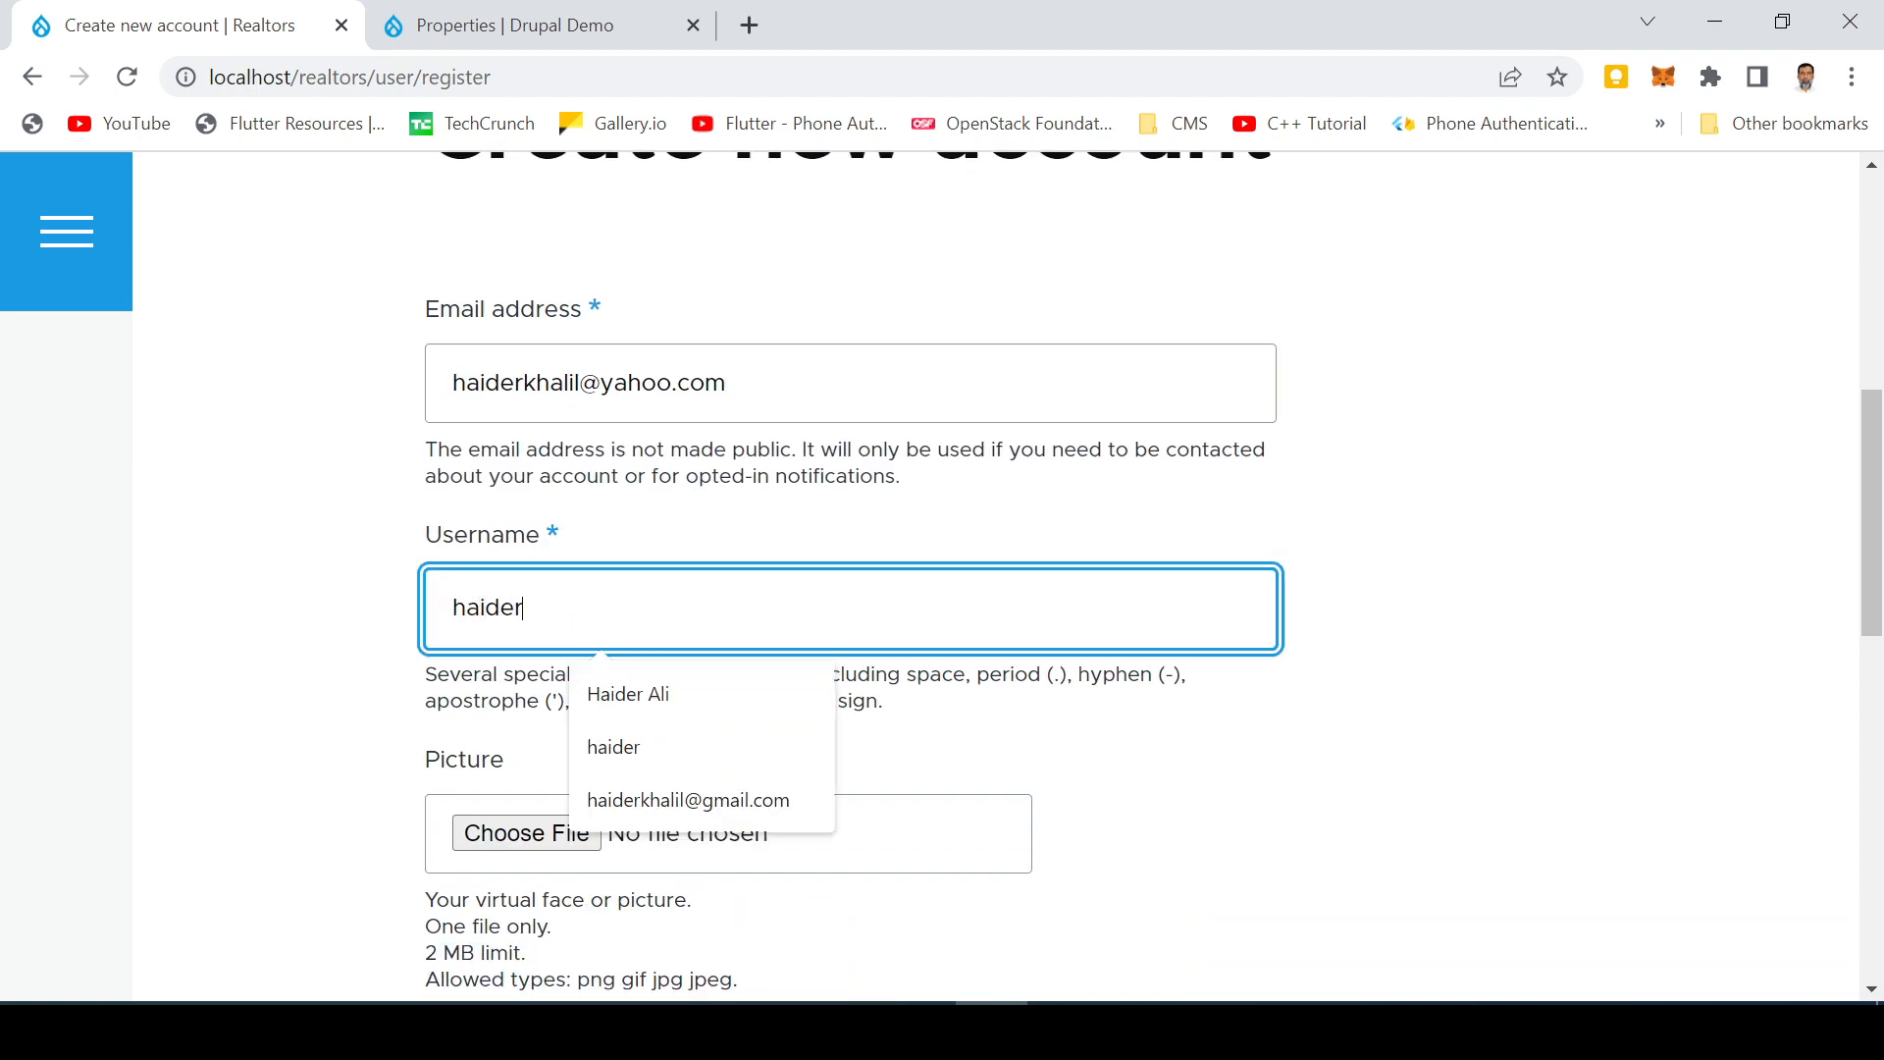
scroll(967, 529, down, 6)
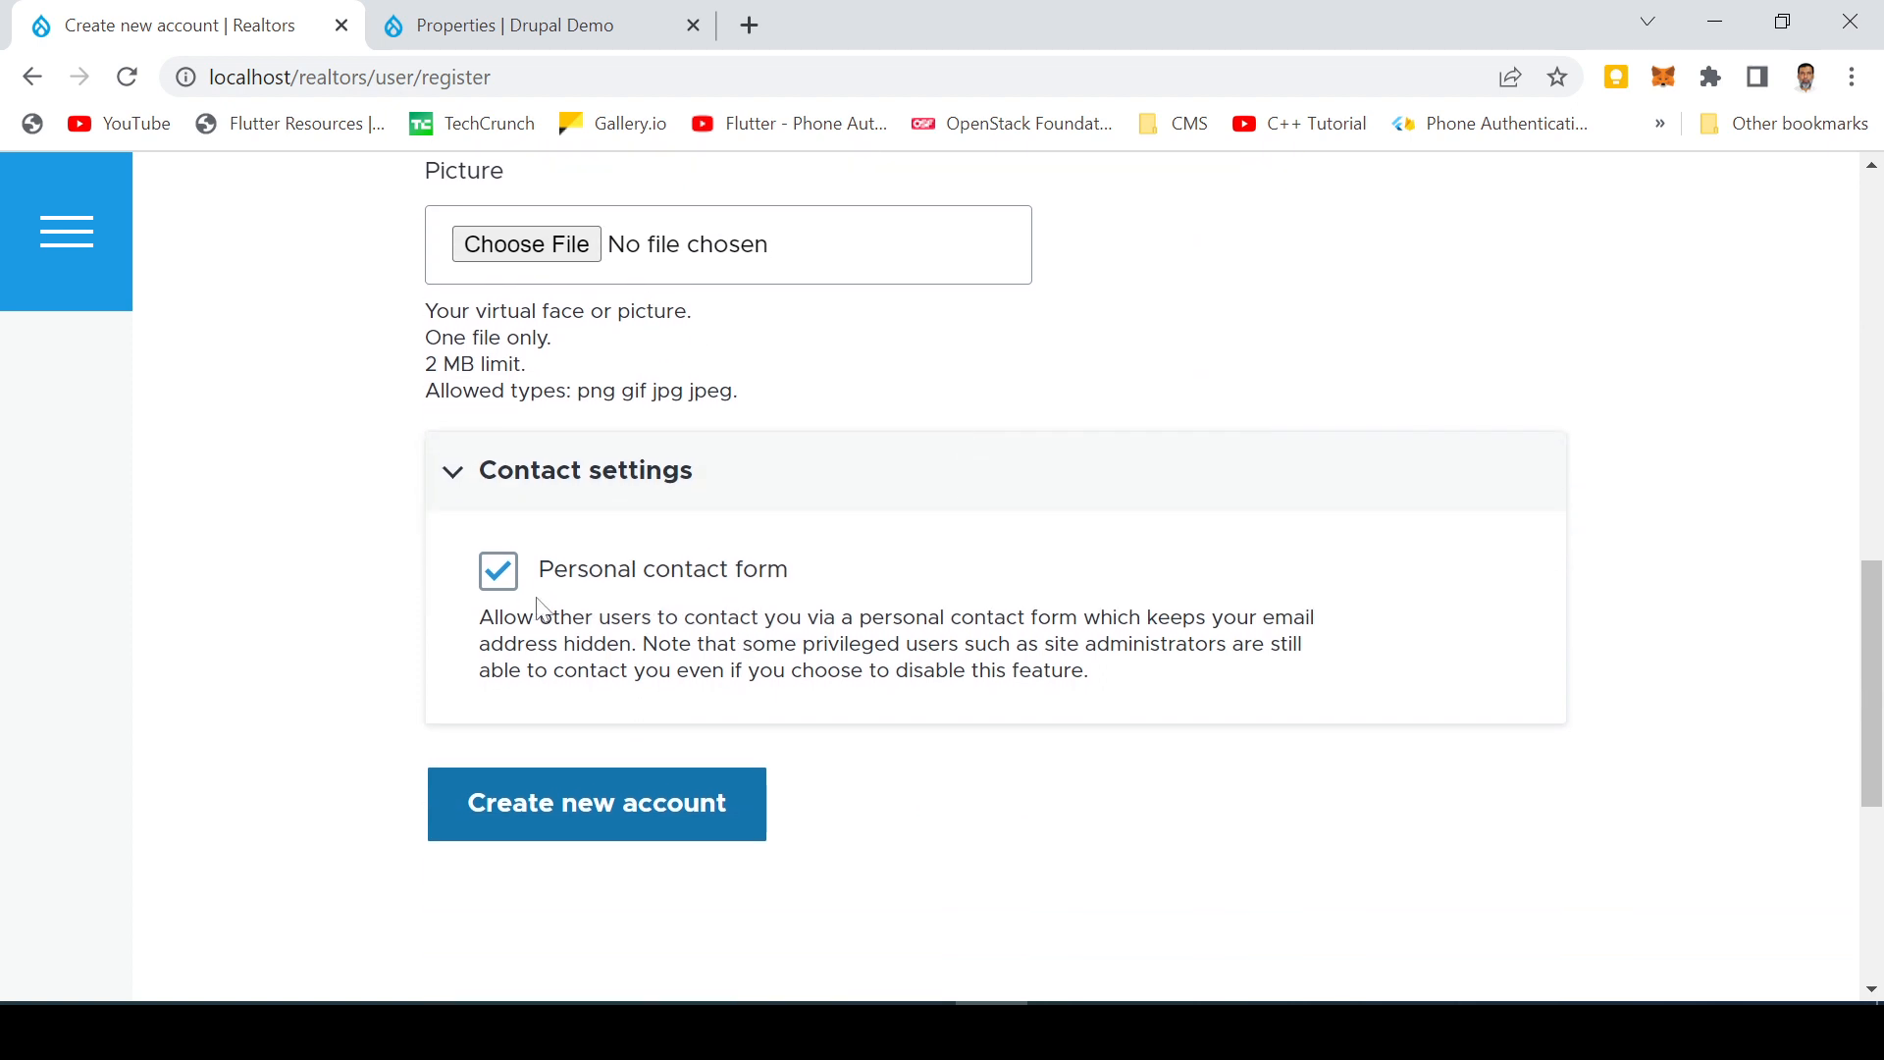
click(530, 823)
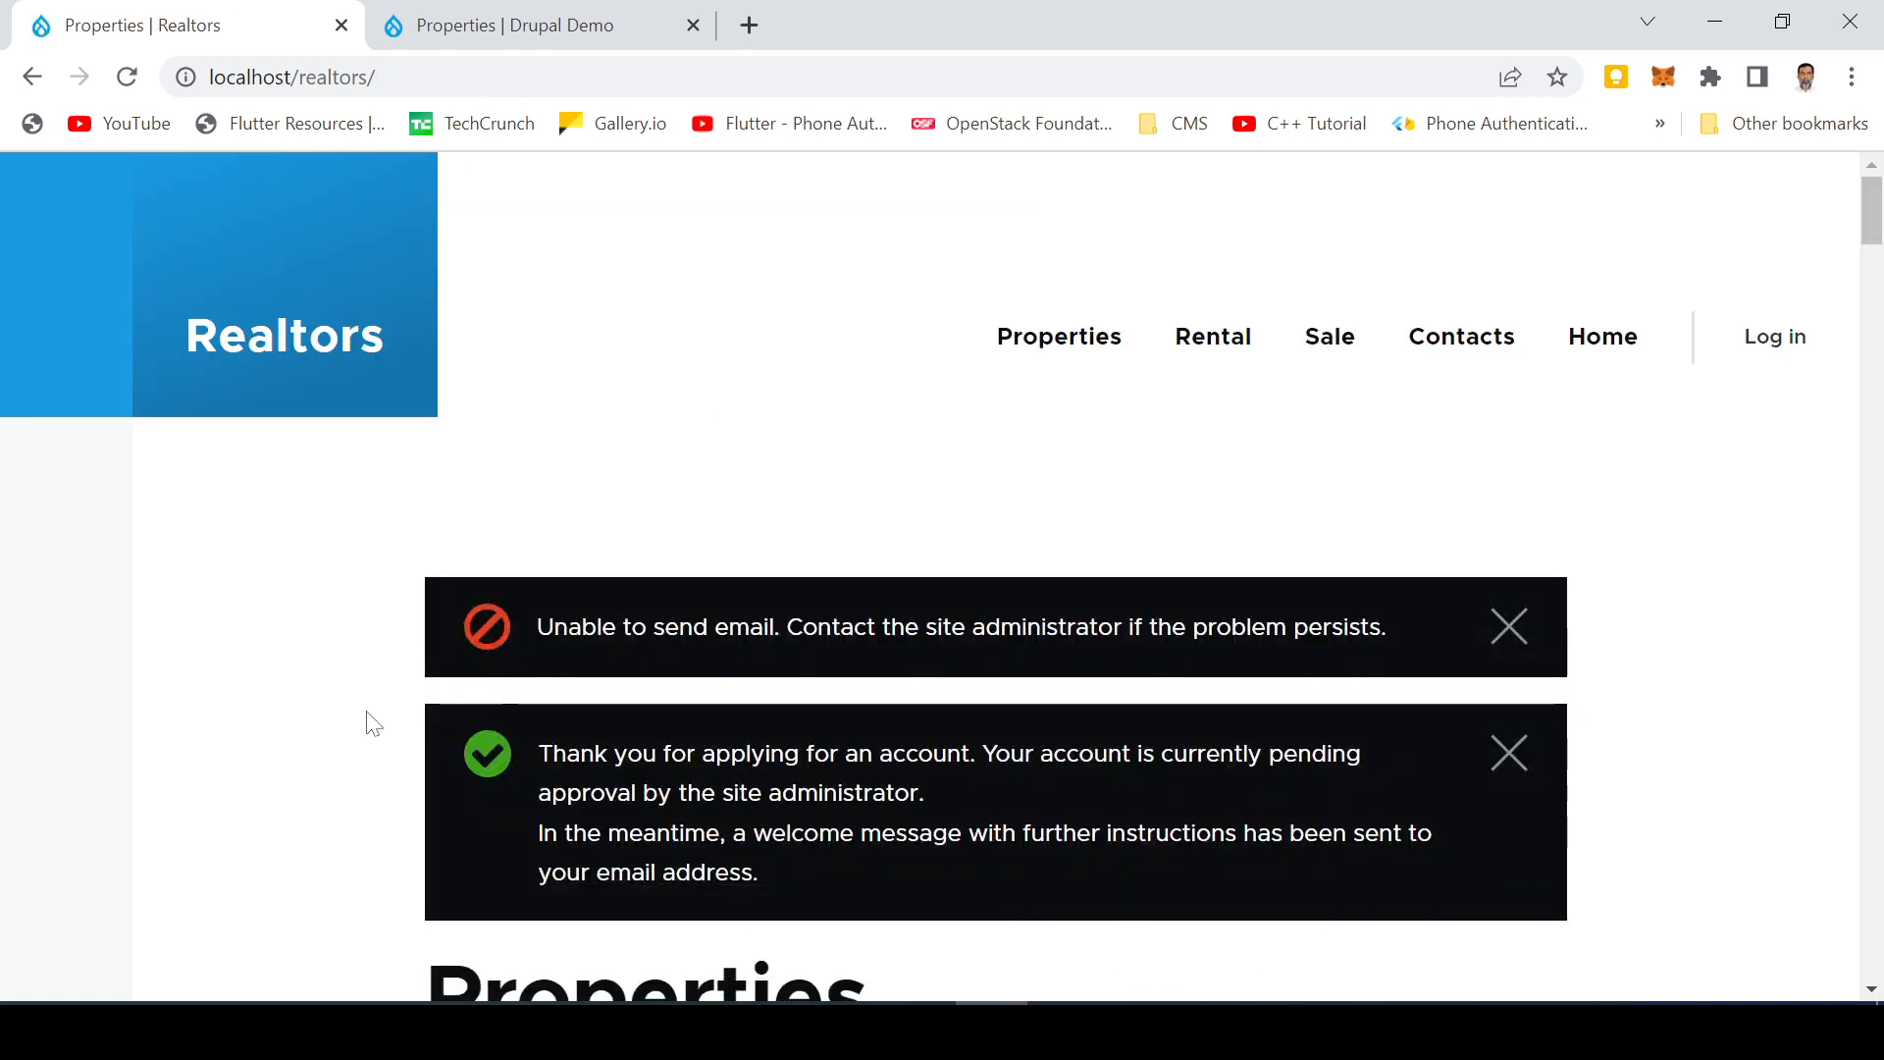
Step: Scroll through the pending-approval and email-error messages on the Properties front page
scroll(369, 723, down, 4)
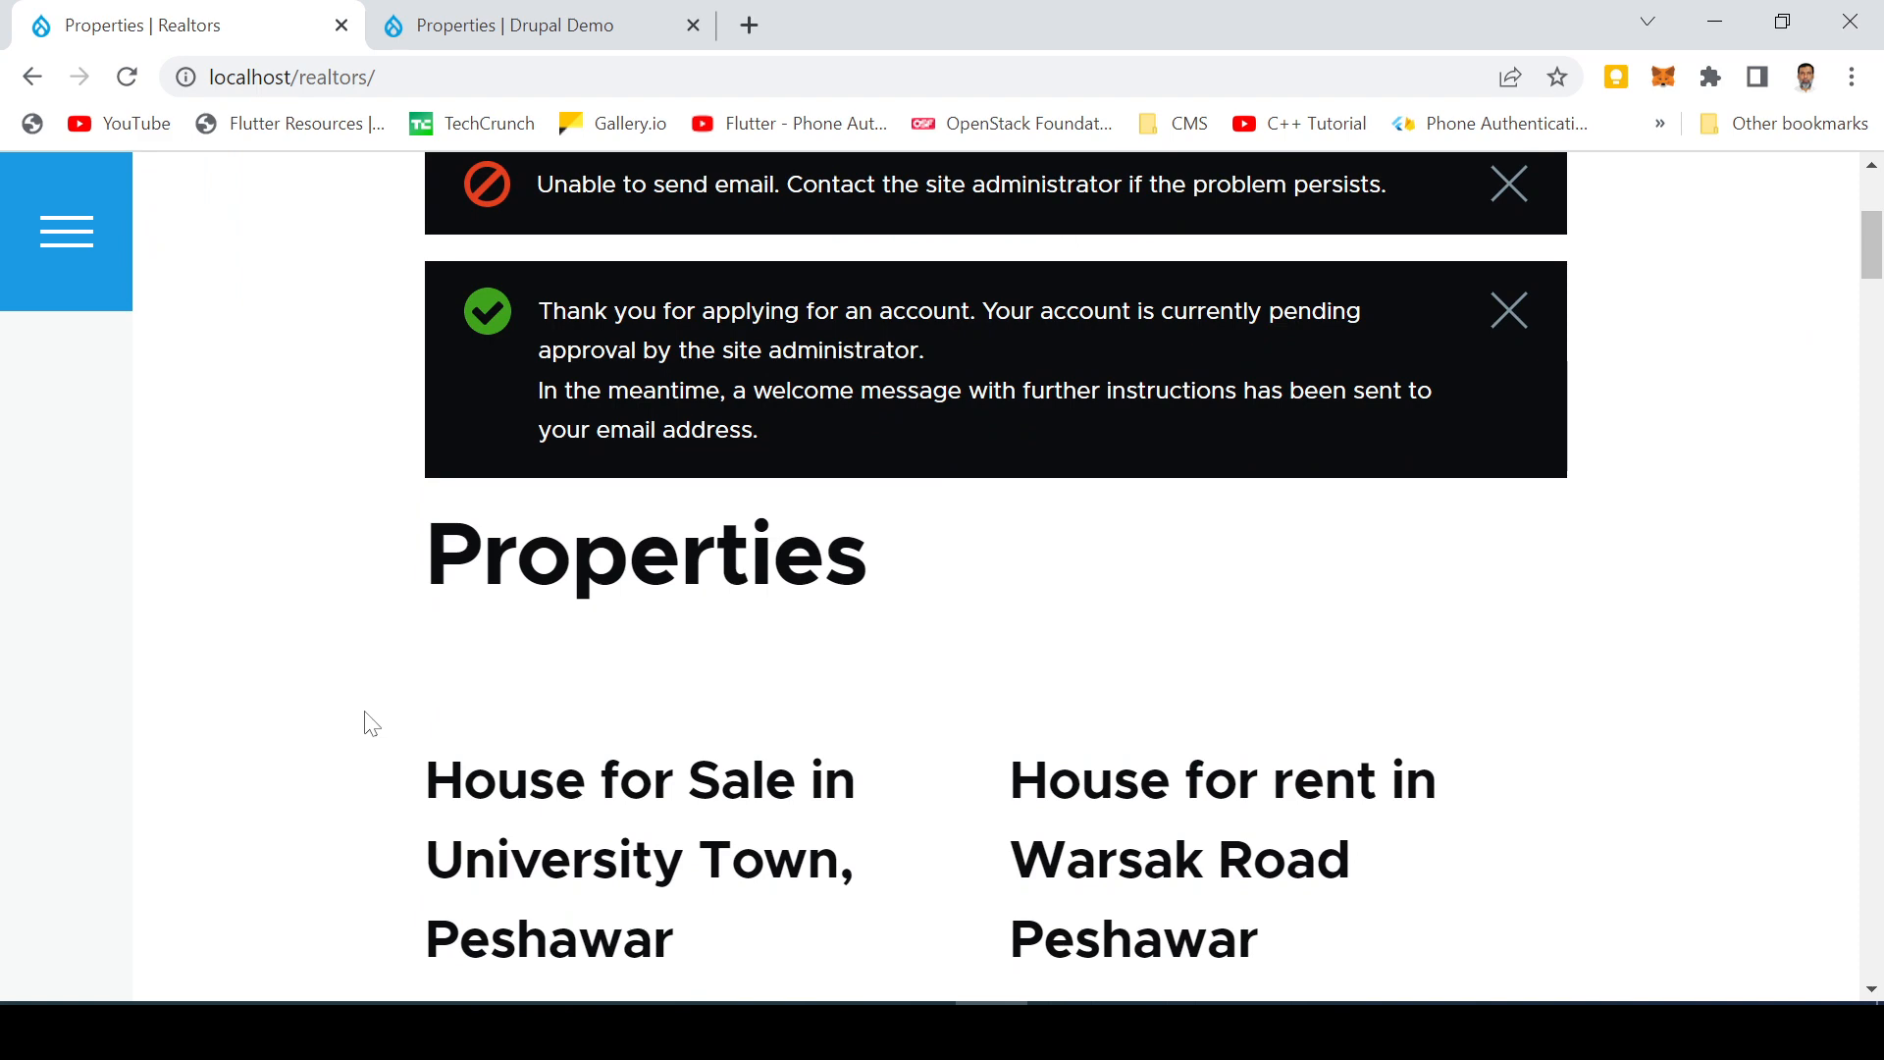
scroll(370, 723, down, 3)
scroll(369, 723, up, 3)
scroll(398, 723, down, 2)
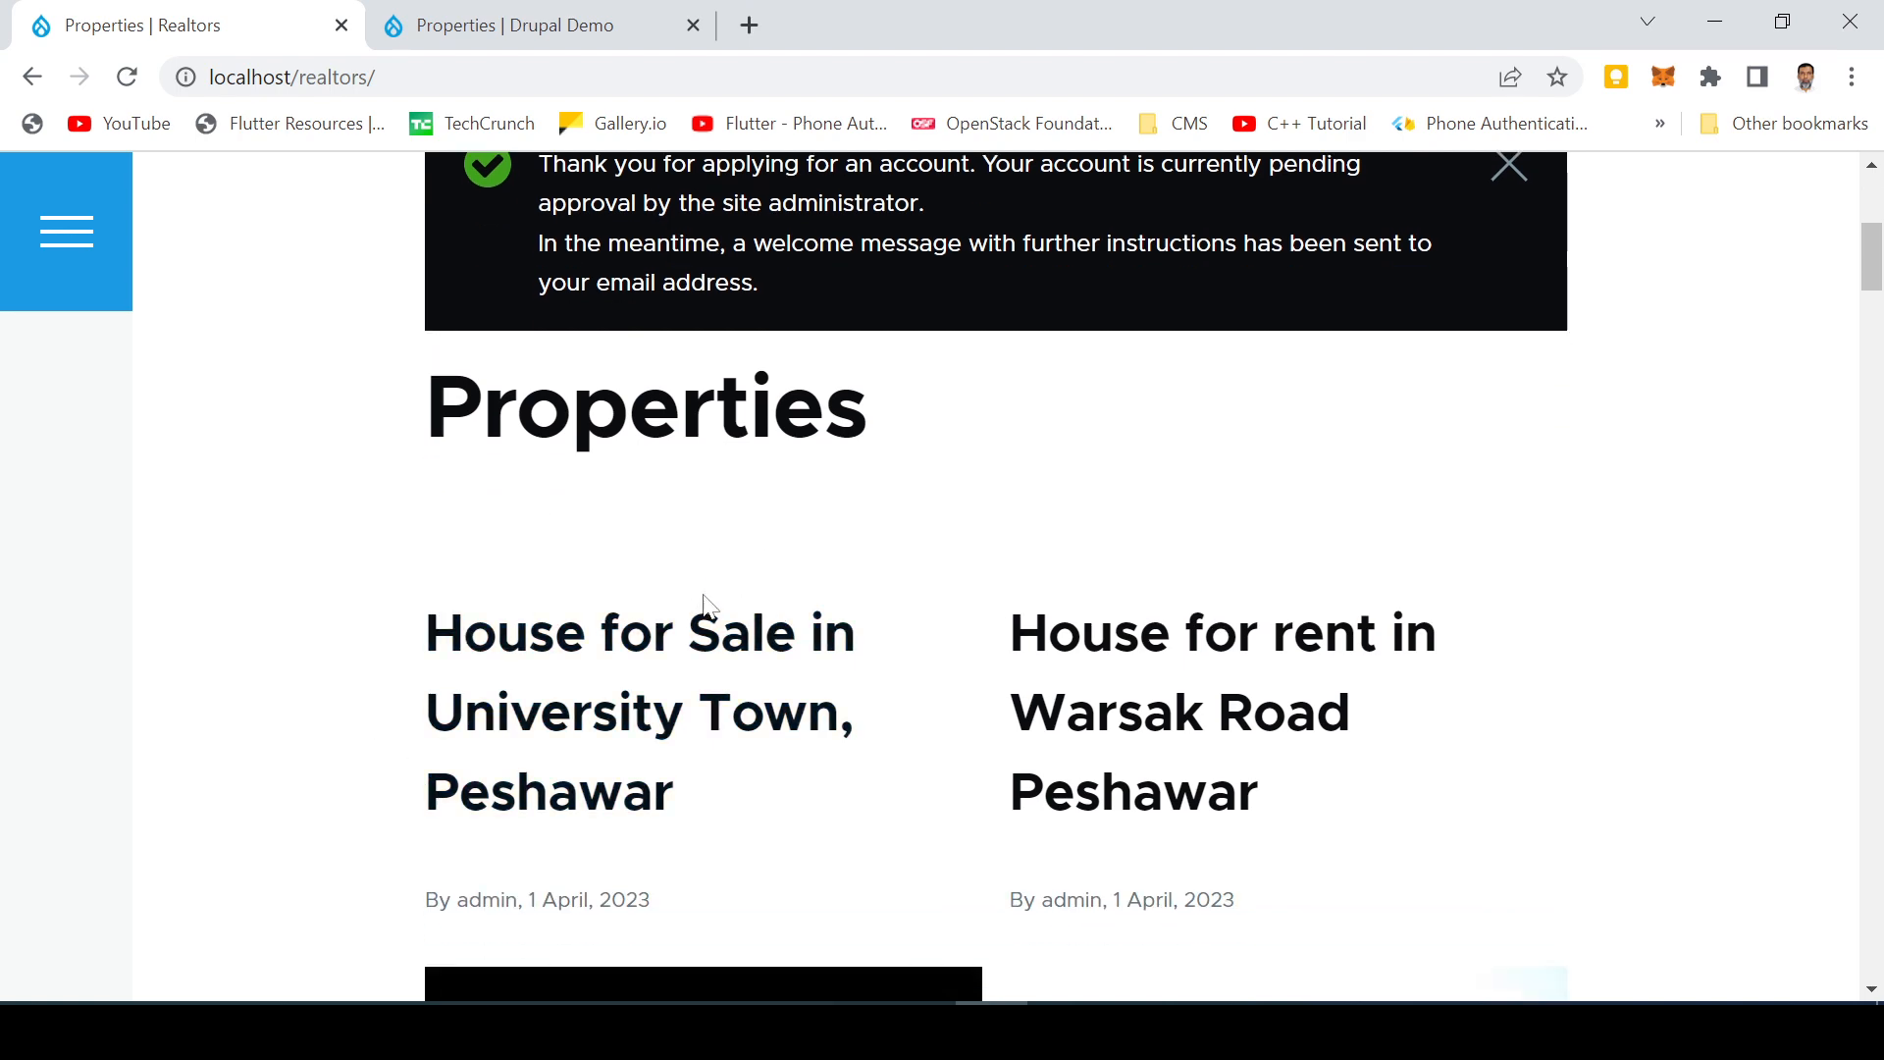
scroll(699, 576, up, 4)
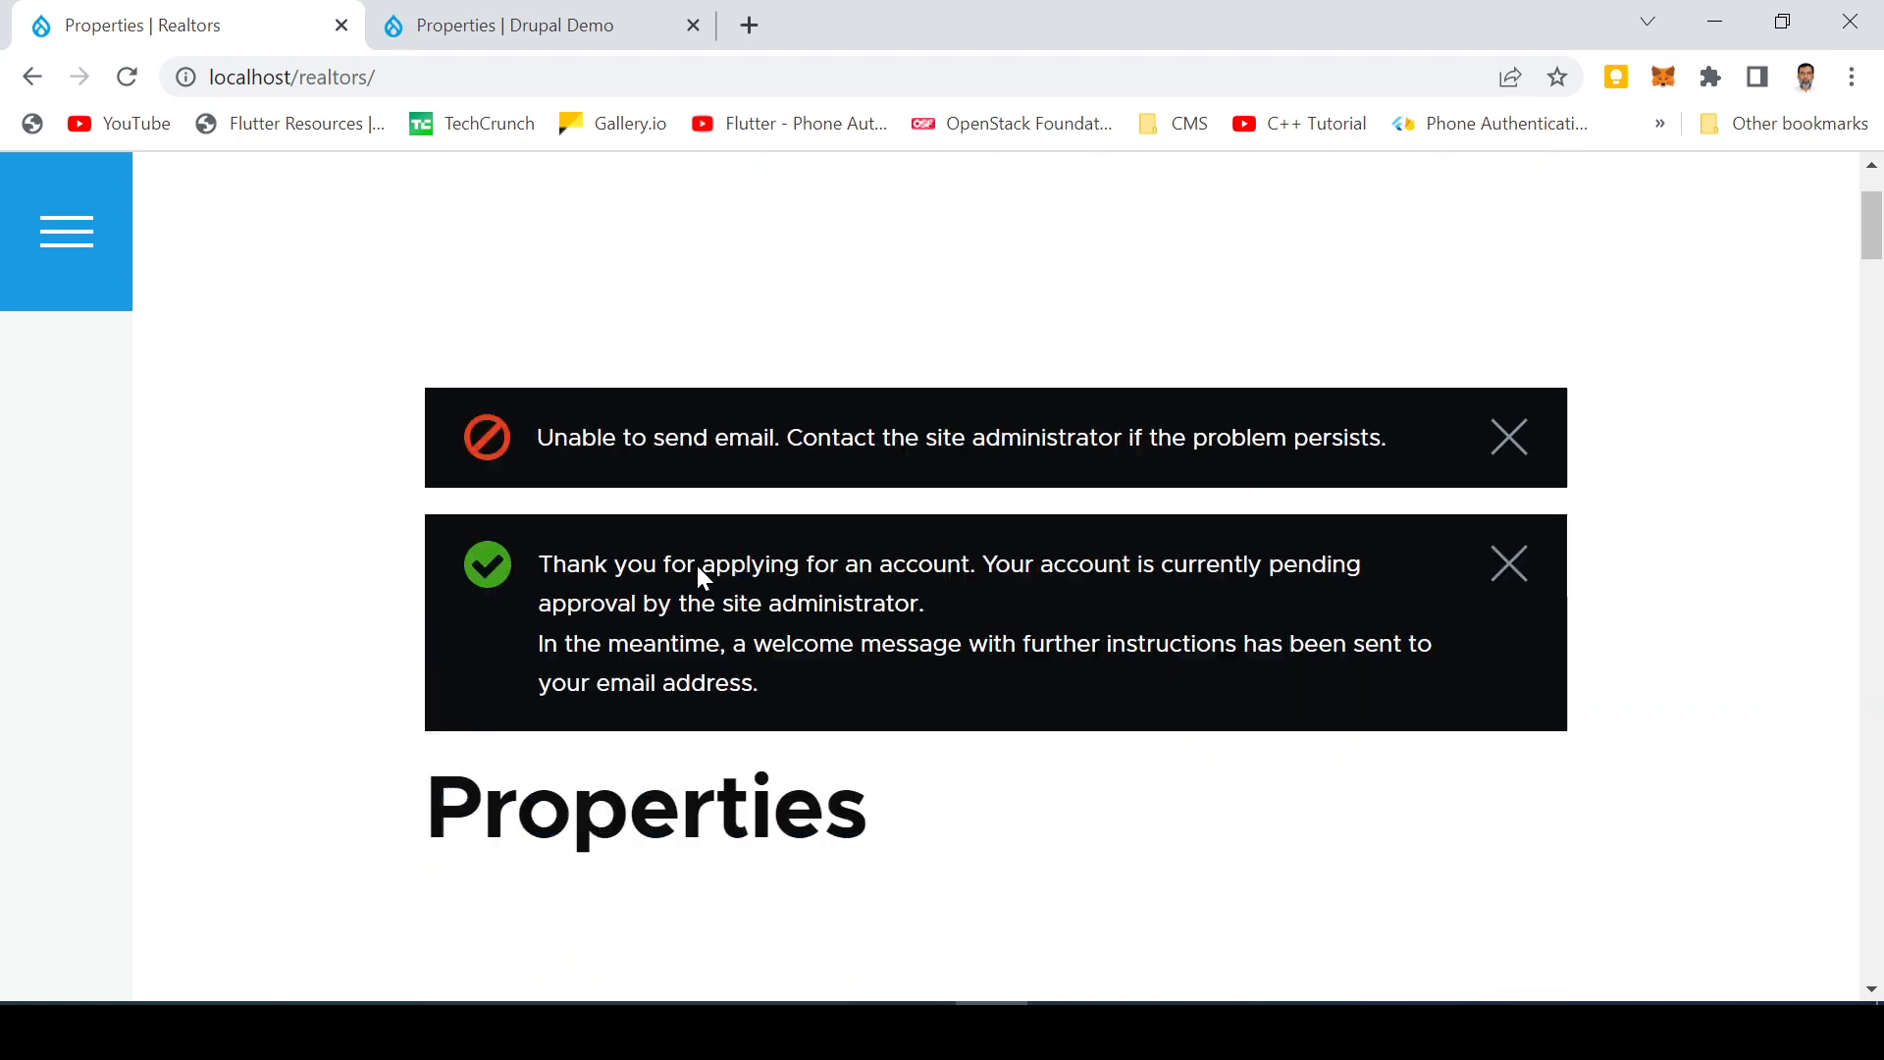
scroll(698, 576, down, 4)
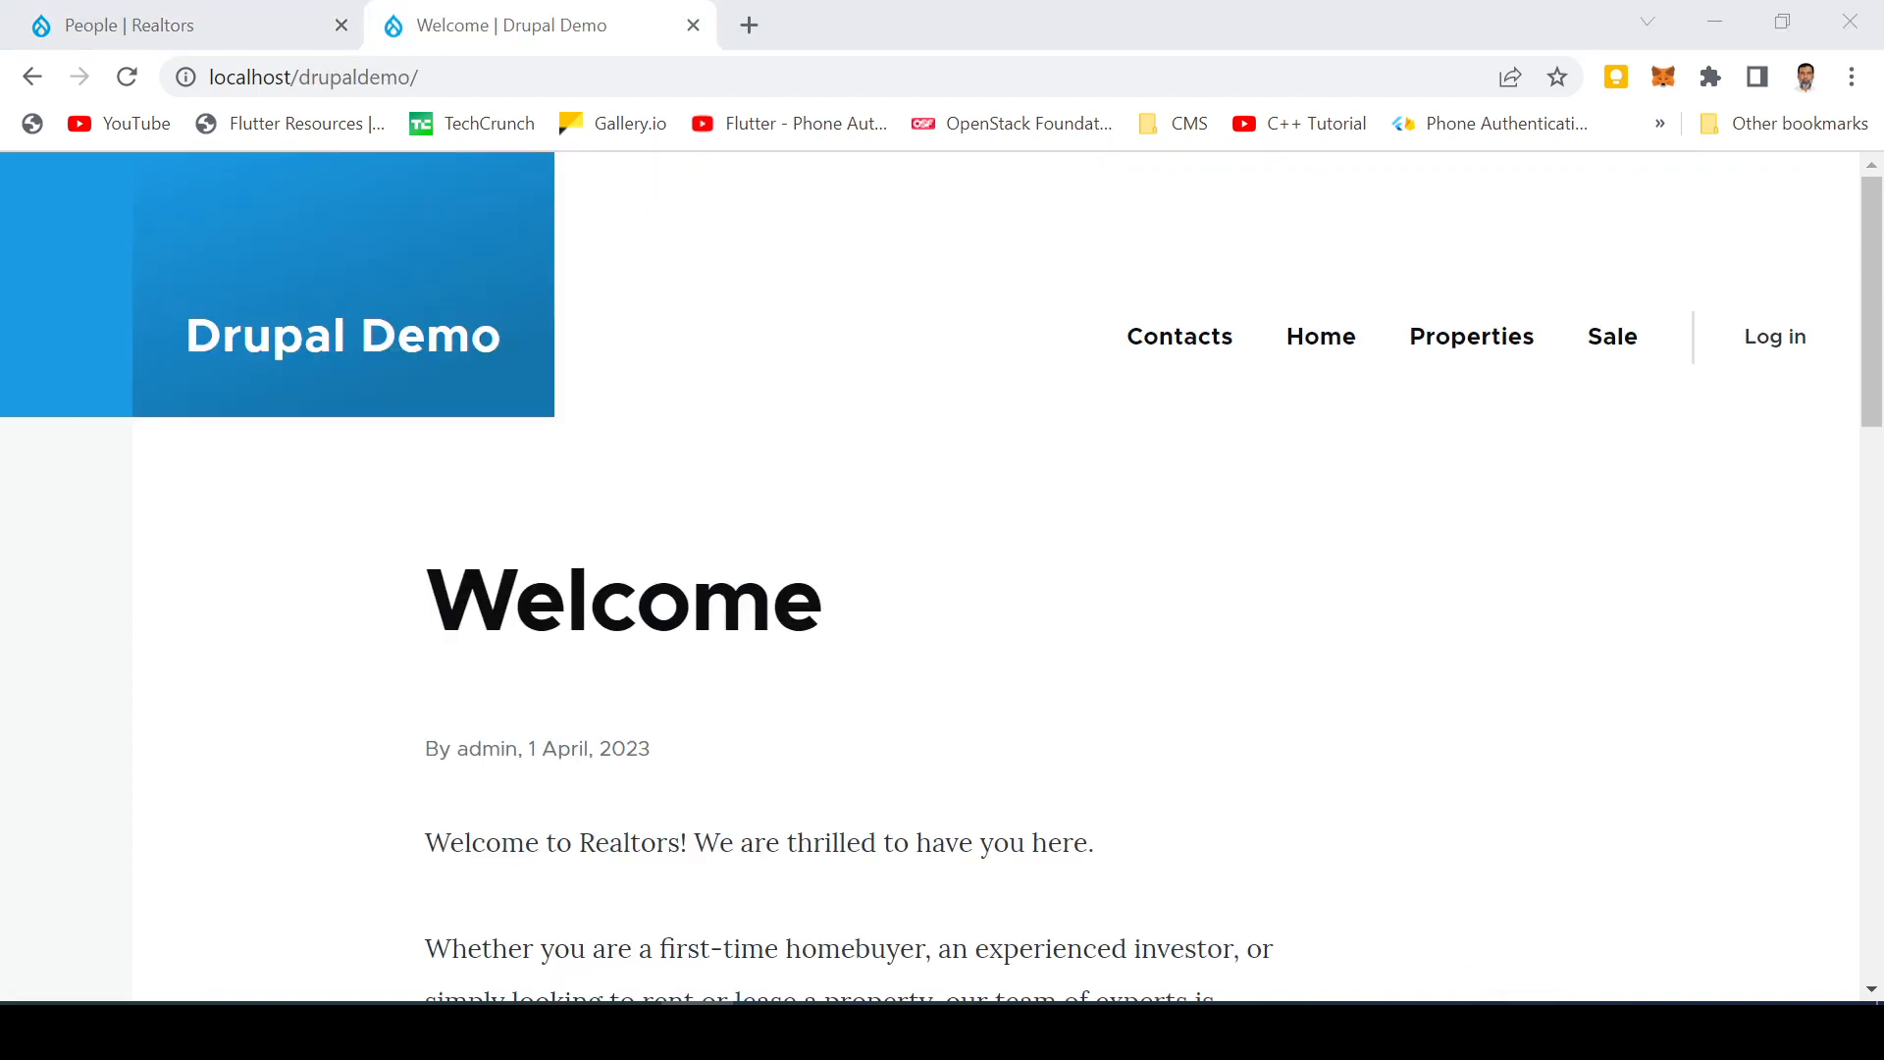
Step: Log in to the Drupal Demo site with the admin username
click(1785, 338)
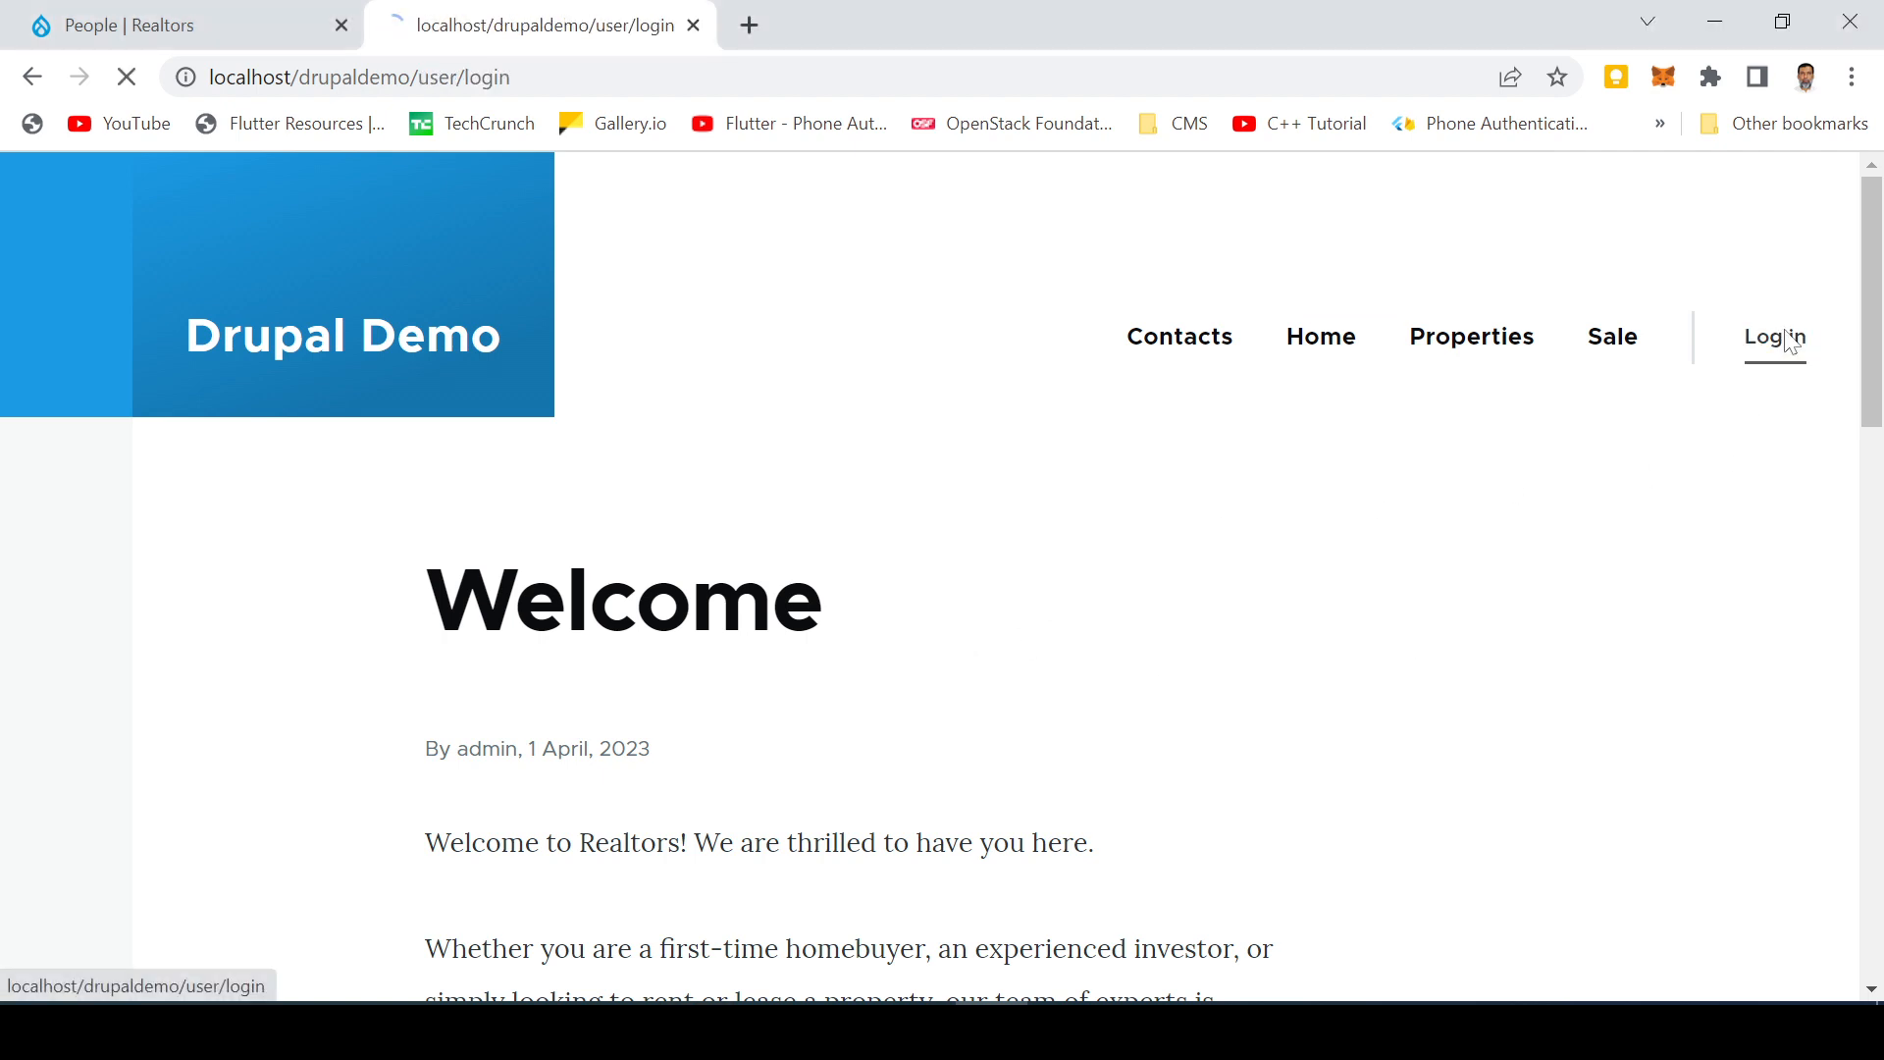
text(ad)
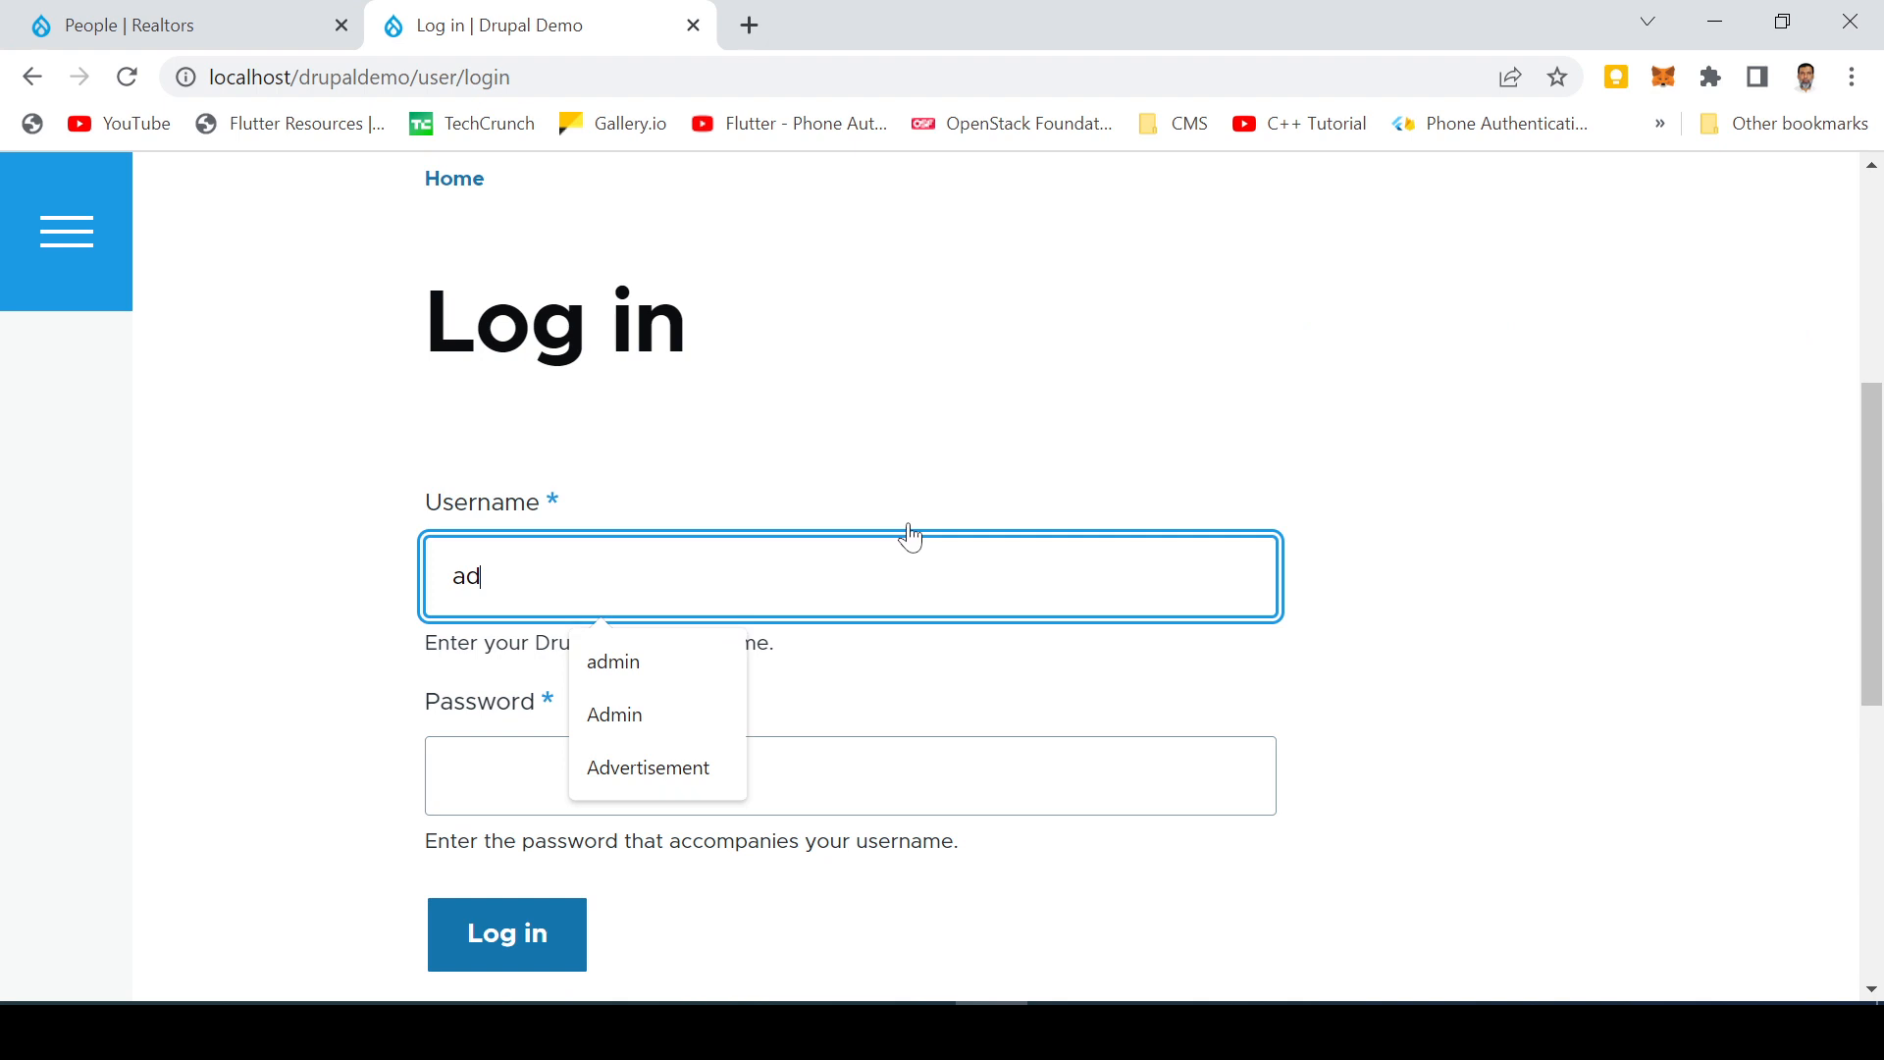
text(min)
key(Tab)
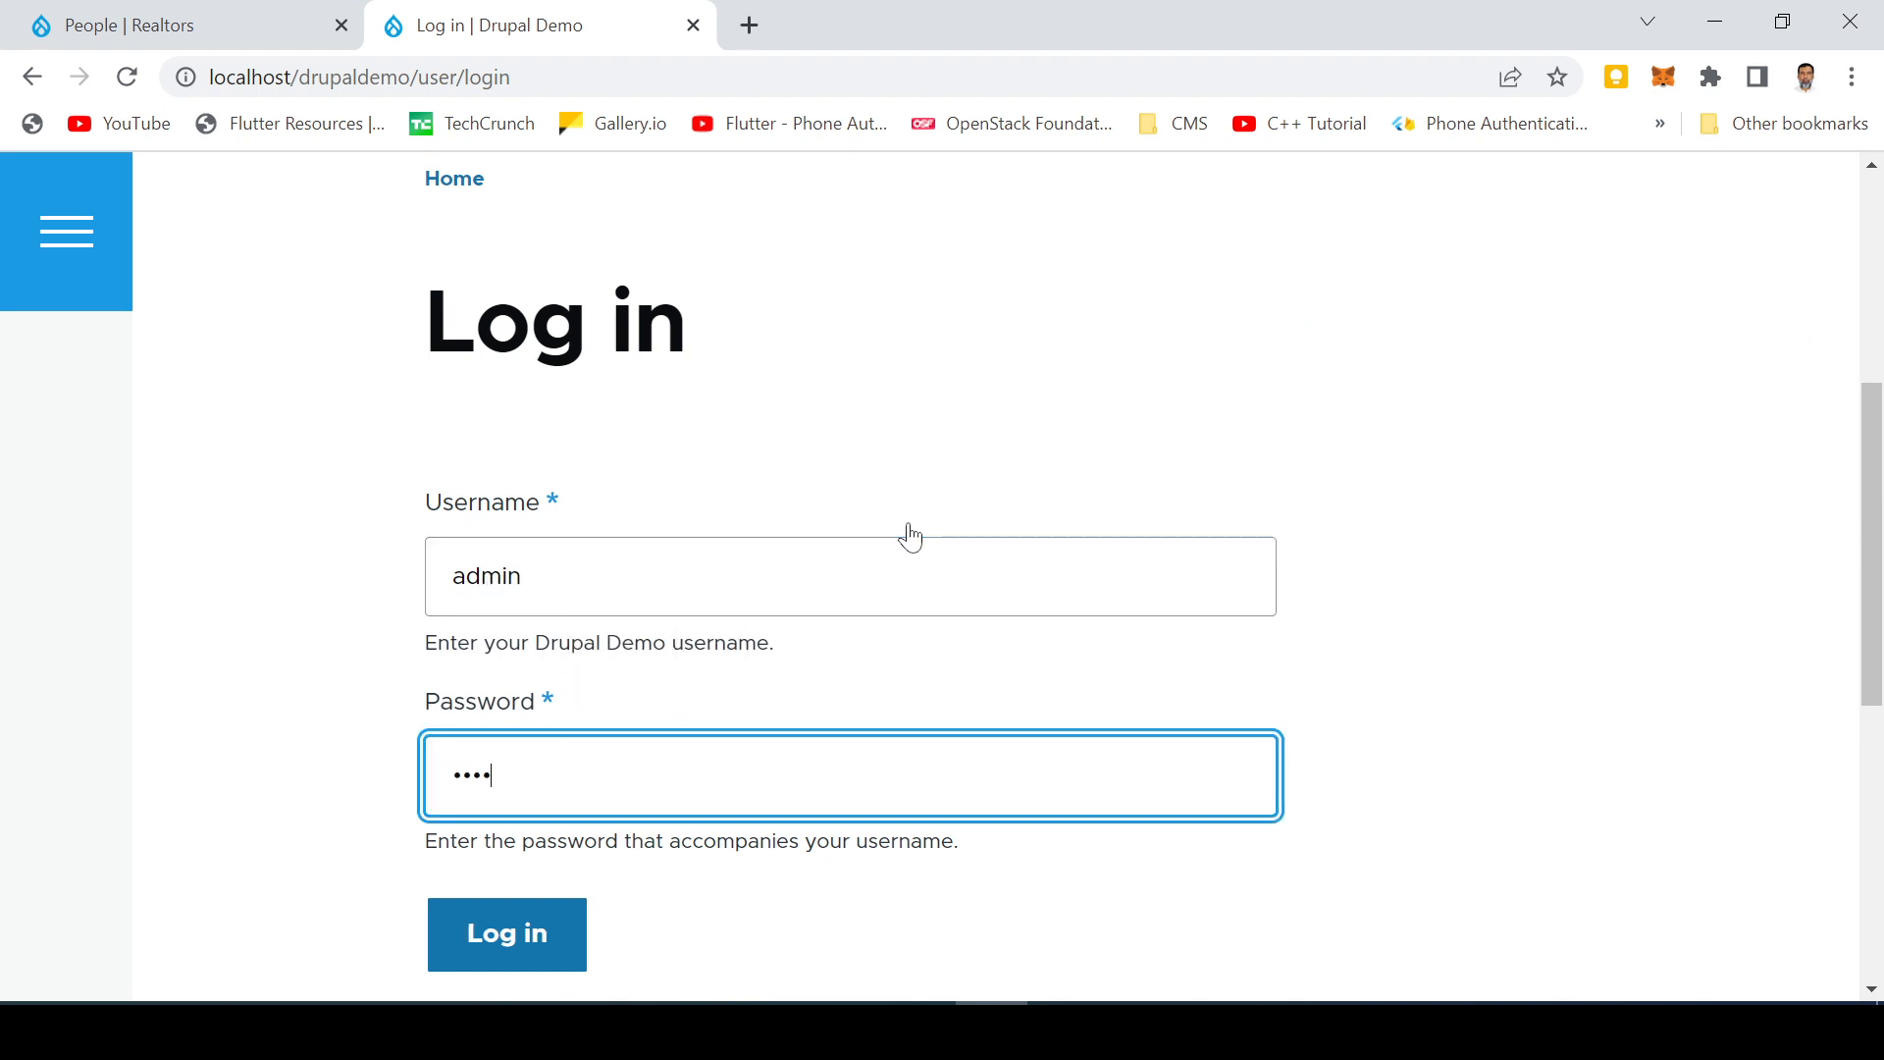
click(495, 946)
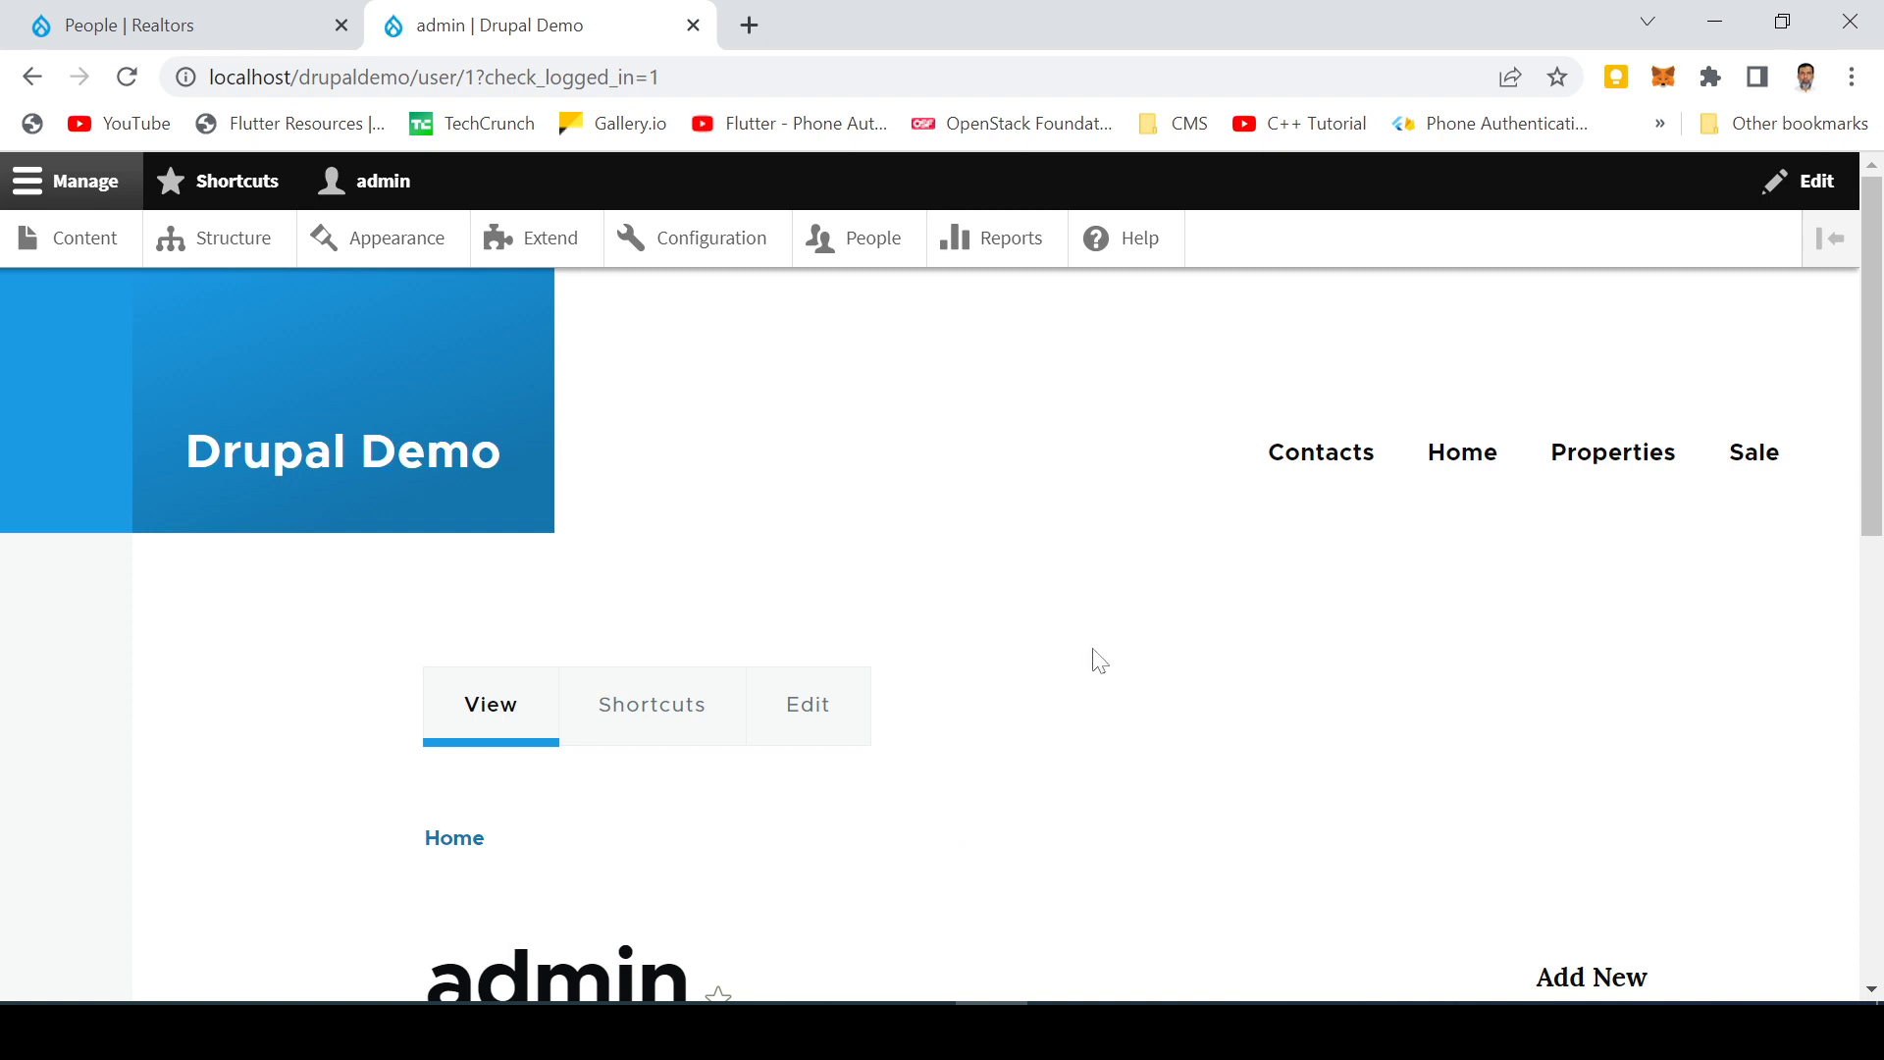
Step: Review the Drupal Demo People list, then close the Drupal Demo tab
click(856, 250)
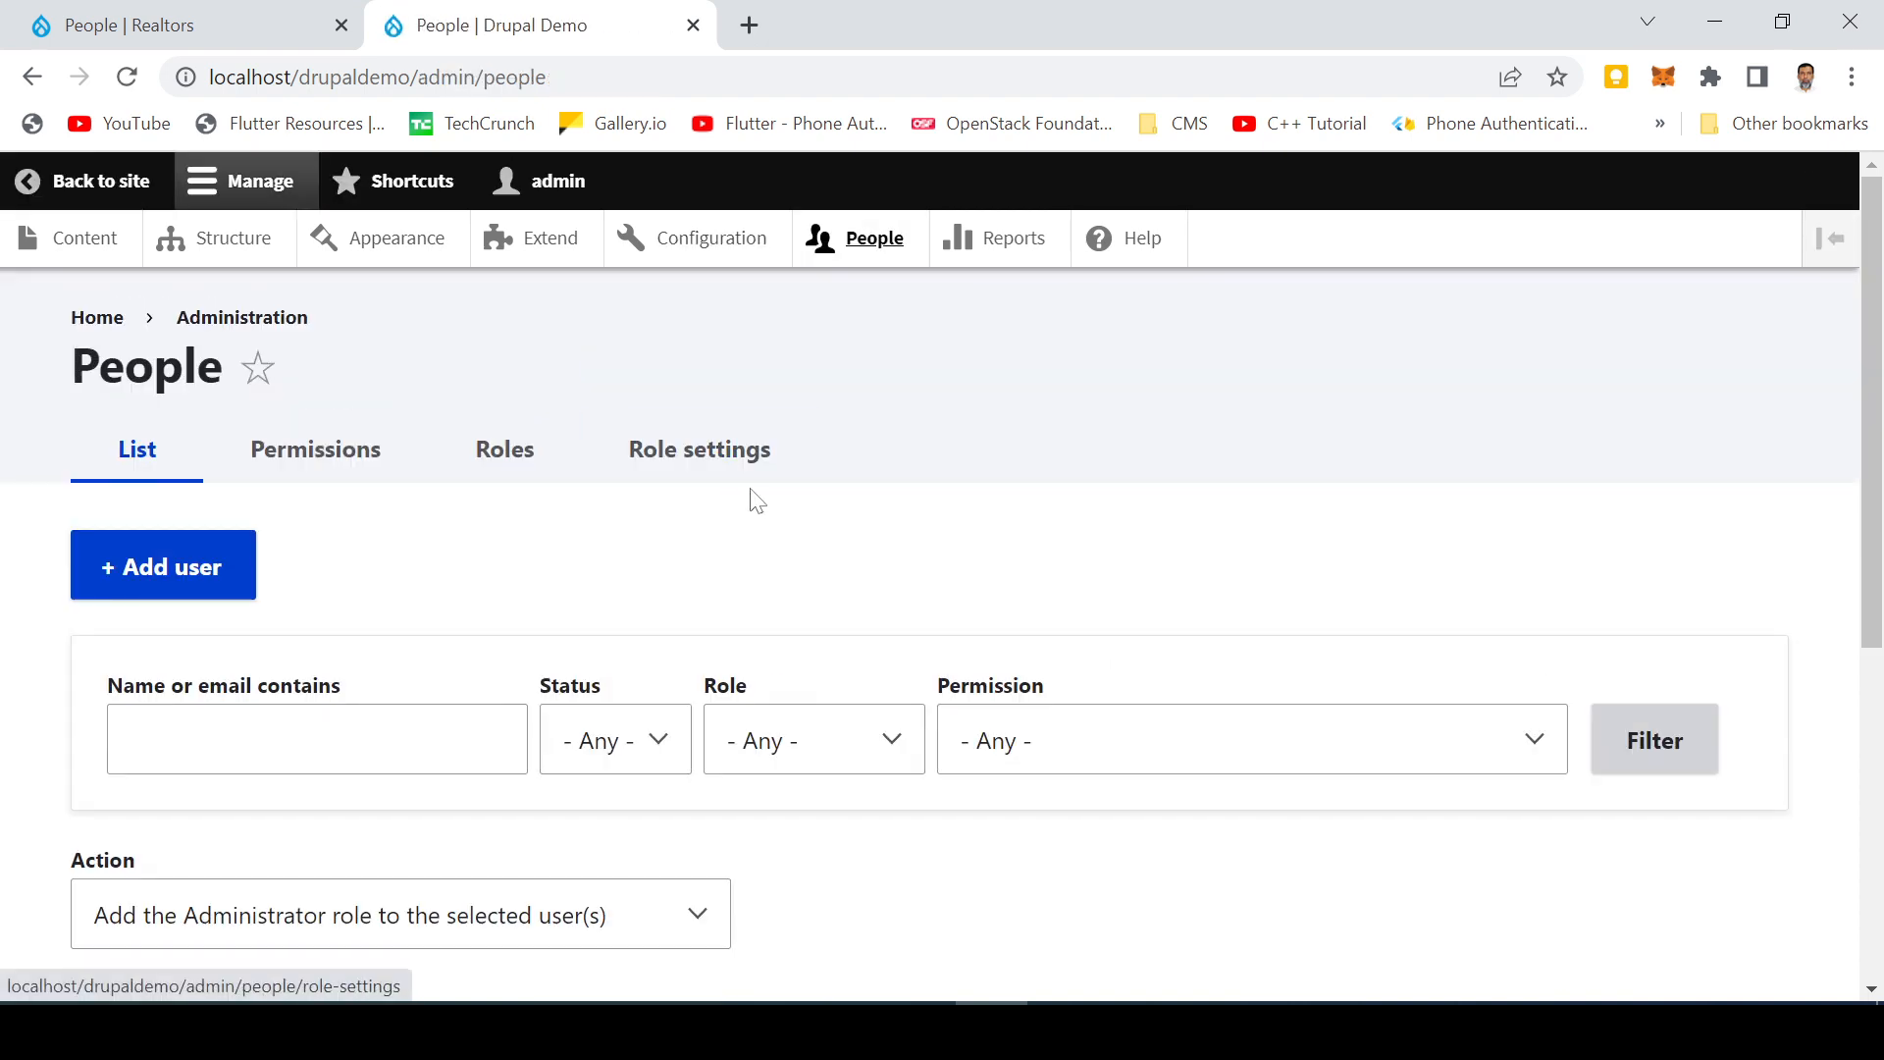
scroll(752, 496, down, 2)
scroll(225, 441, down, 4)
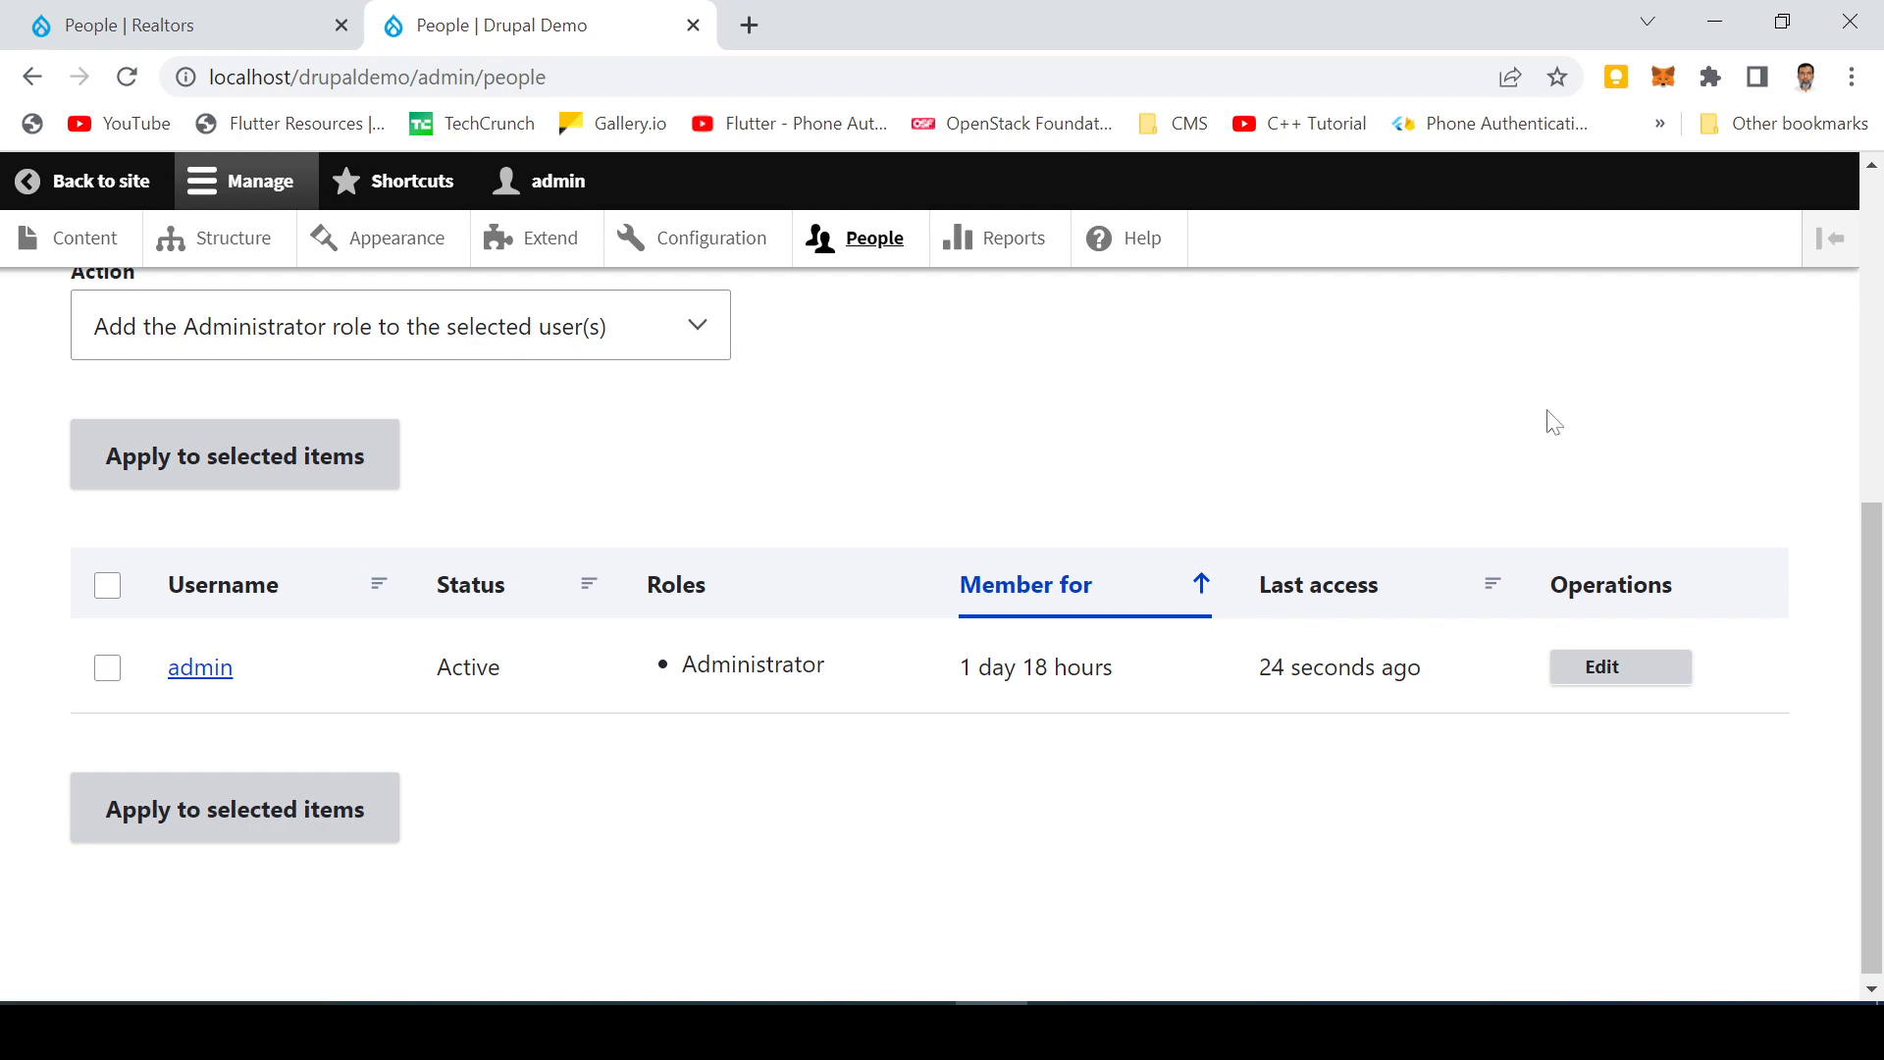
scroll(1283, 437, up, 6)
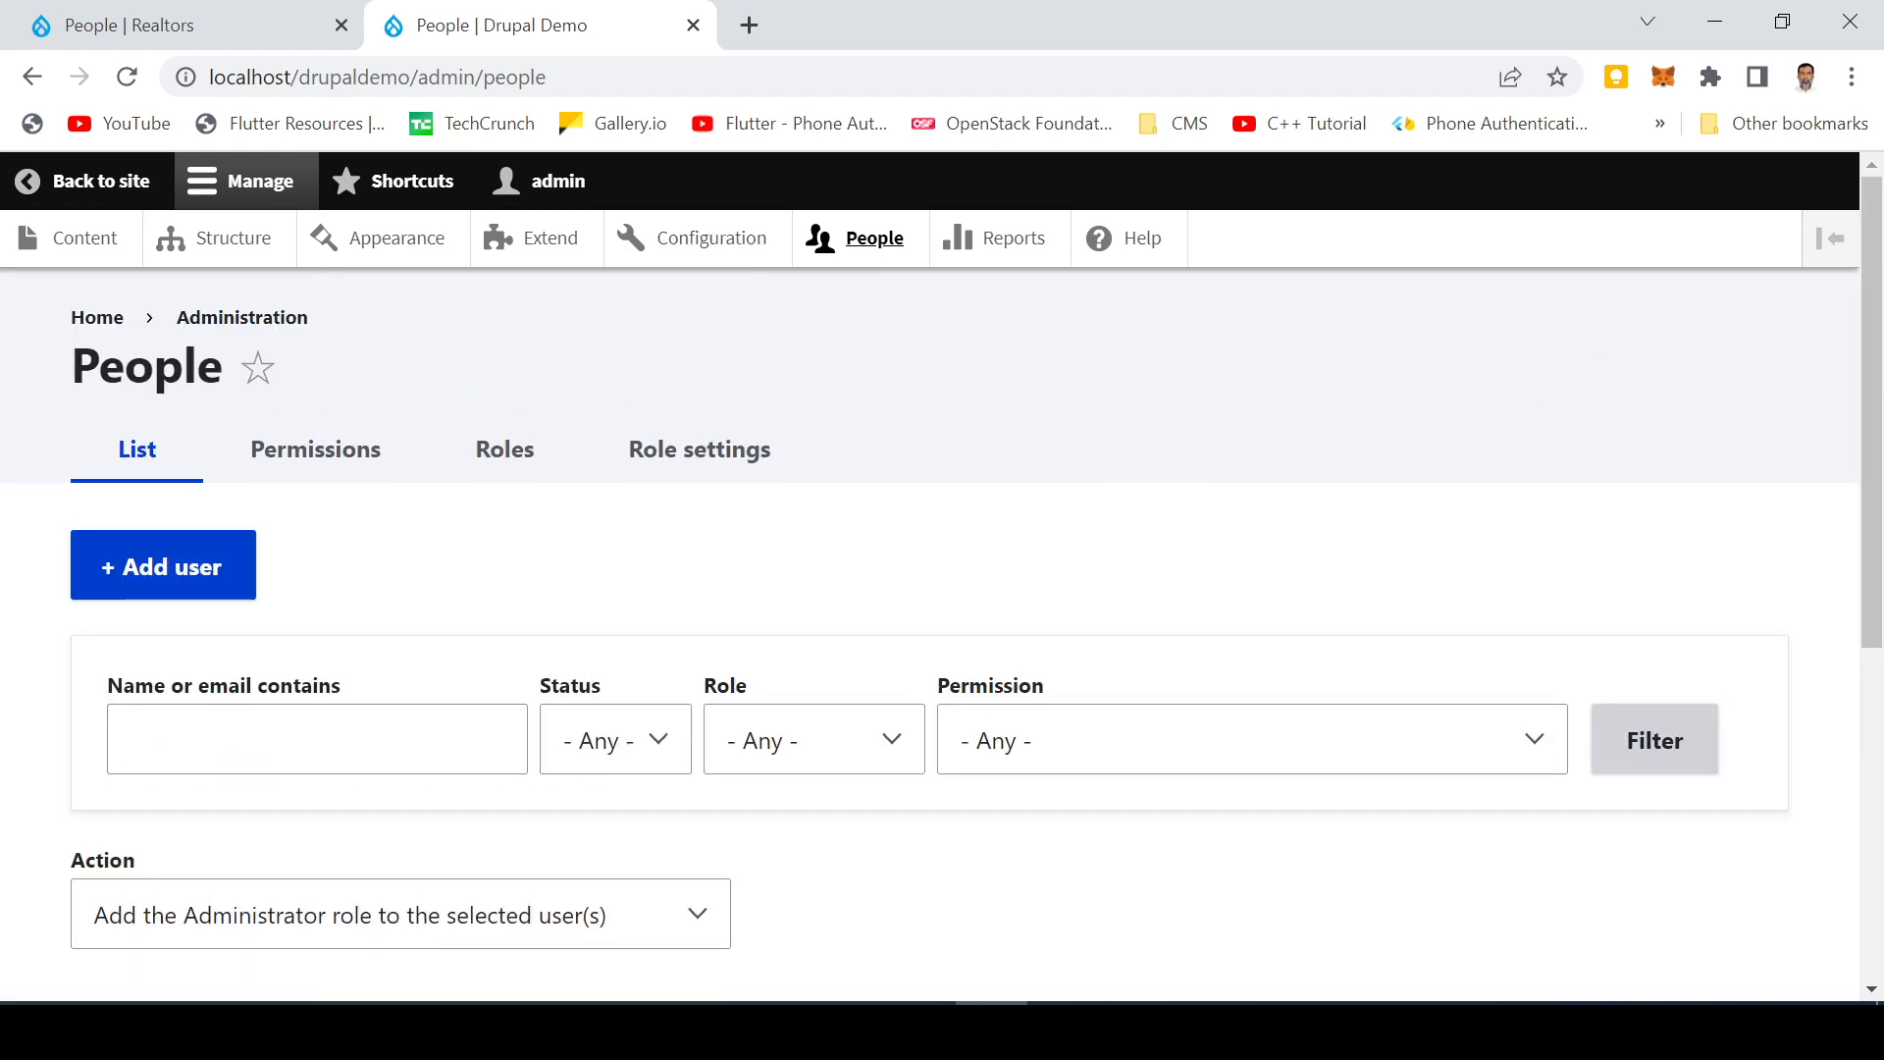
key(ctrl+w)
Step: Open the blocked new user's account for editing from the Realtors People list
scroll(546, 655, up, 3)
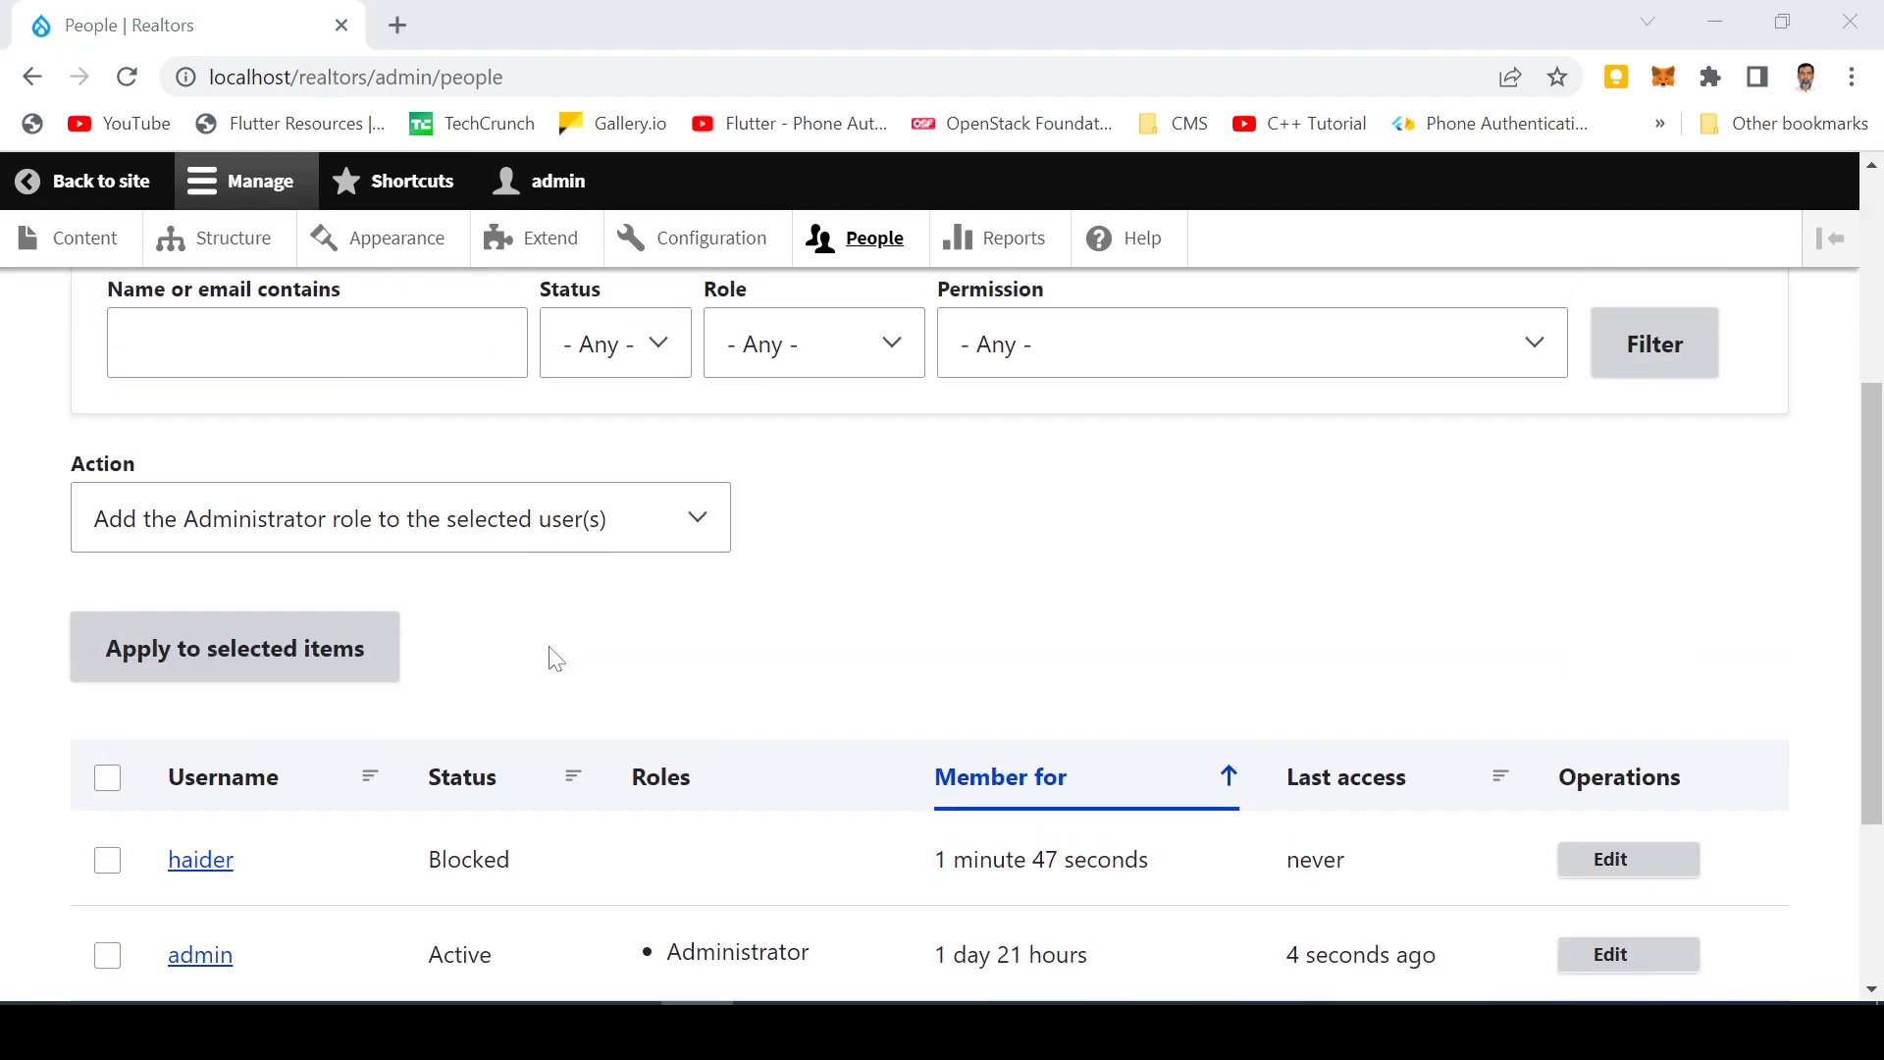
scroll(400, 600, down, 2)
scroll(400, 600, down, 1)
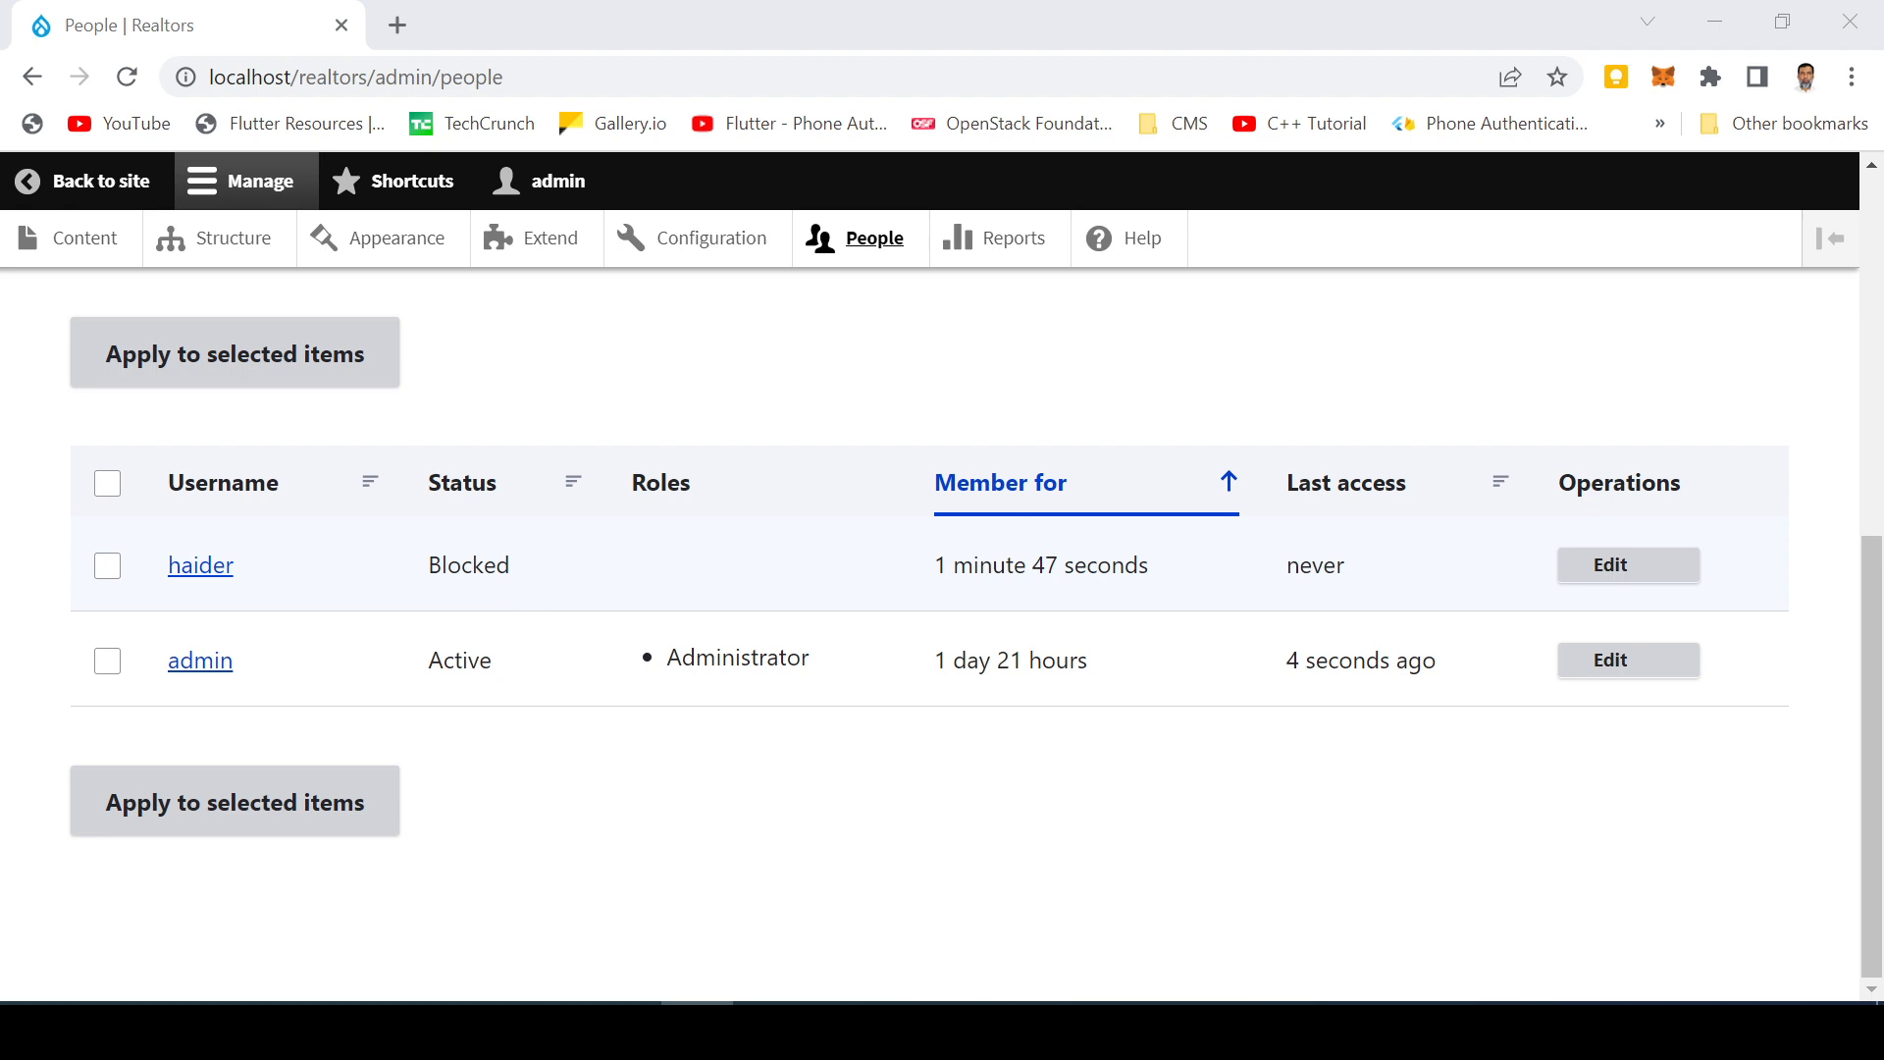
click(1610, 573)
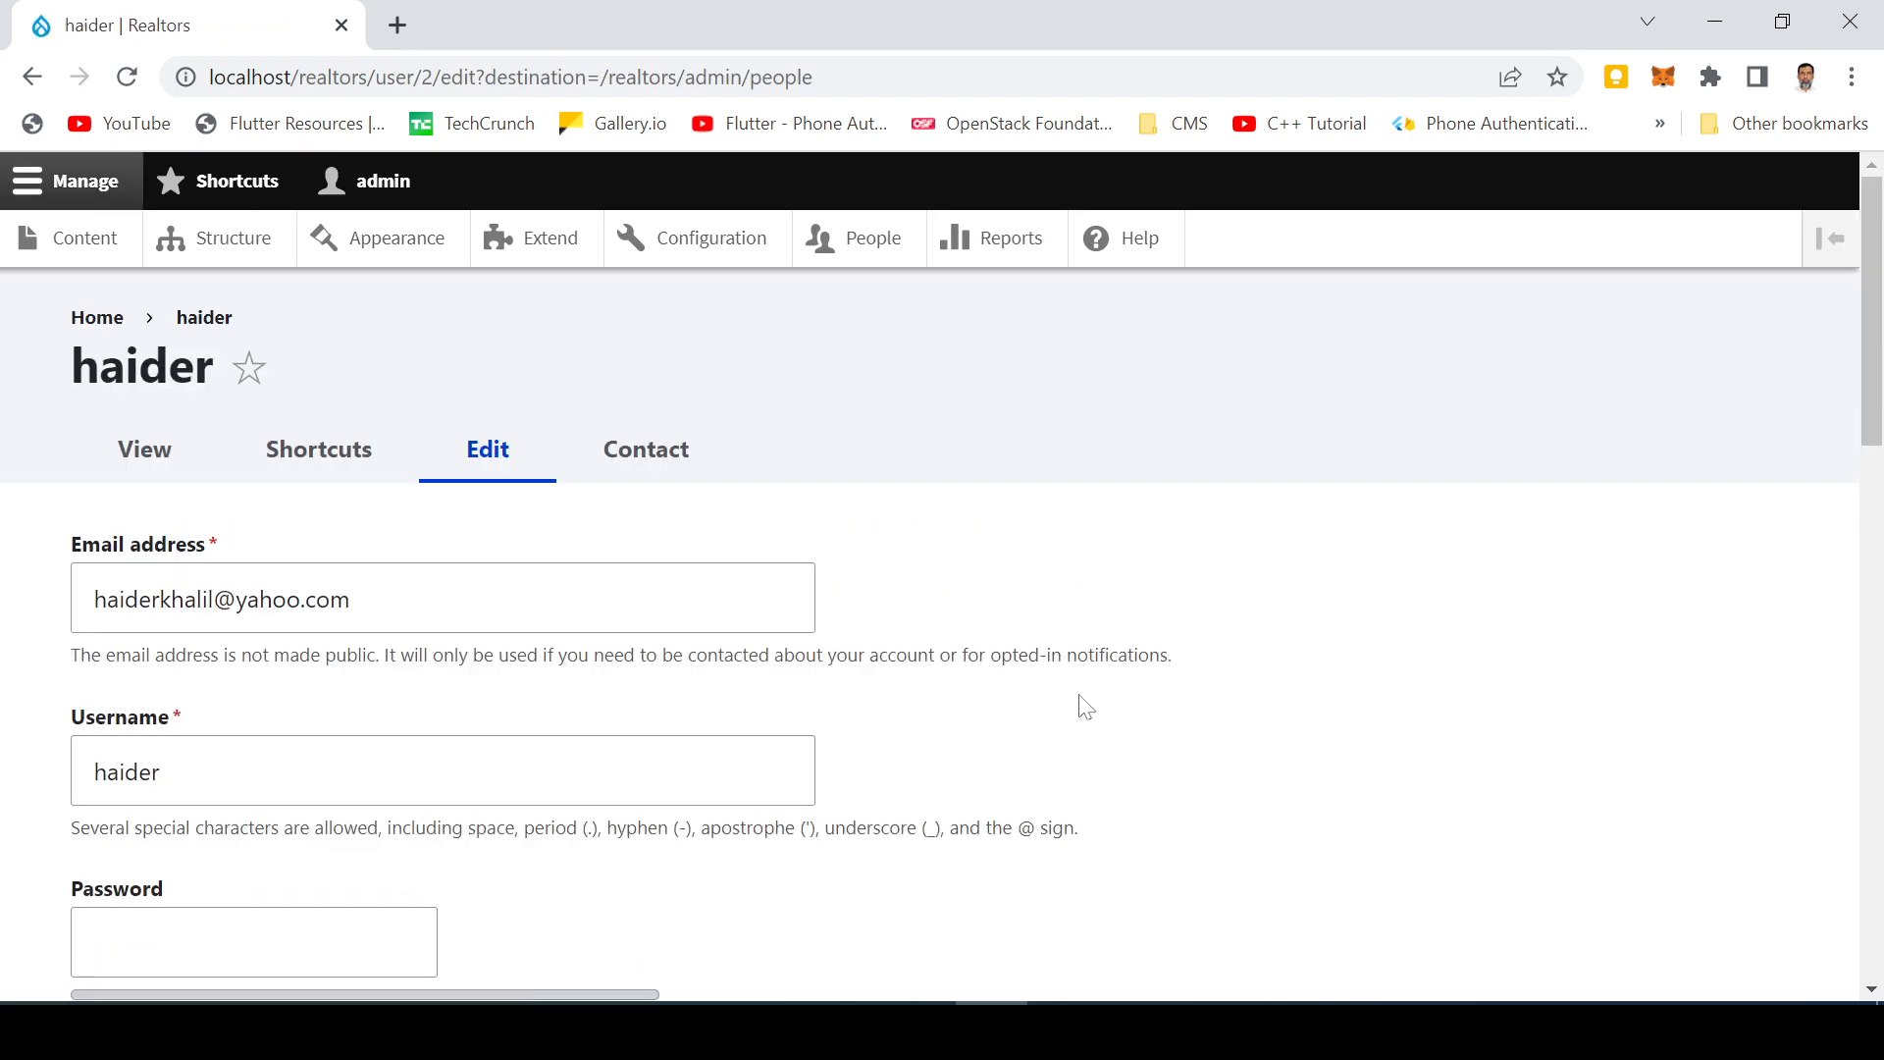
Step: Switch the new user's status from Blocked to Active and save the account
scroll(579, 689, down, 5)
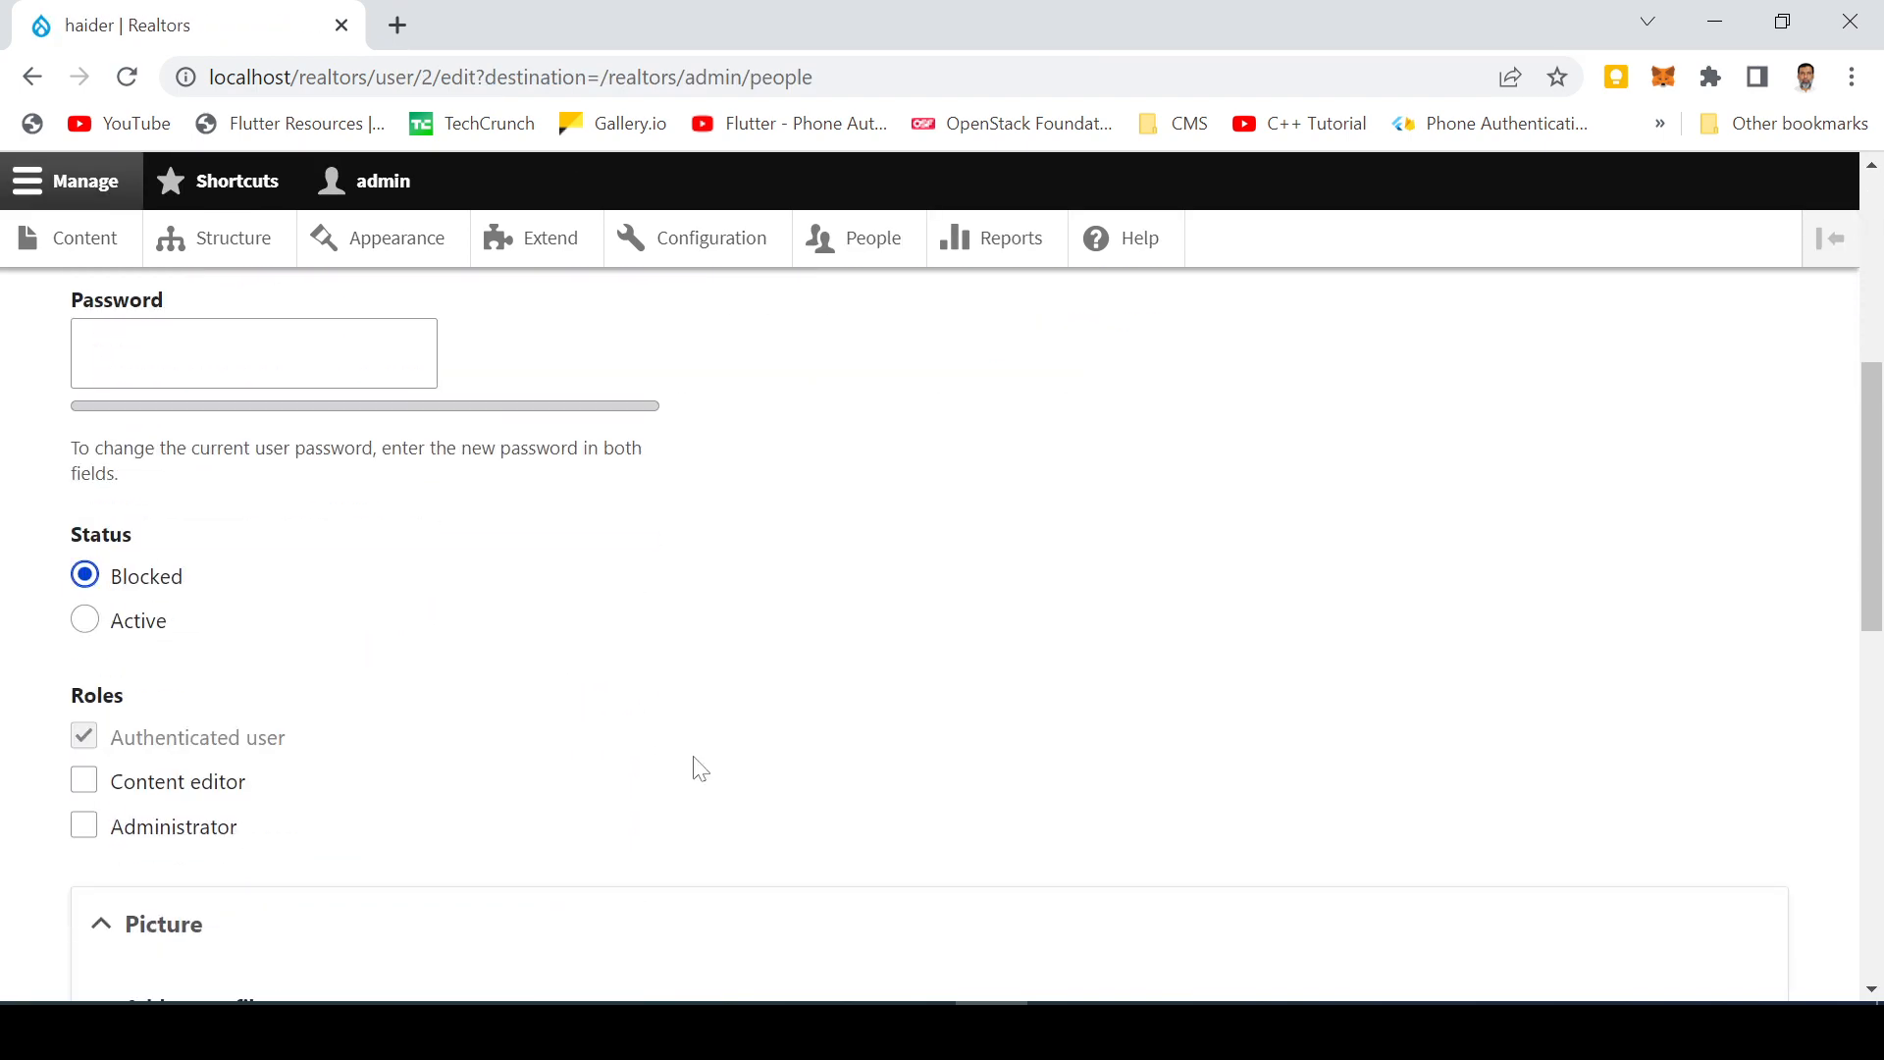
click(84, 621)
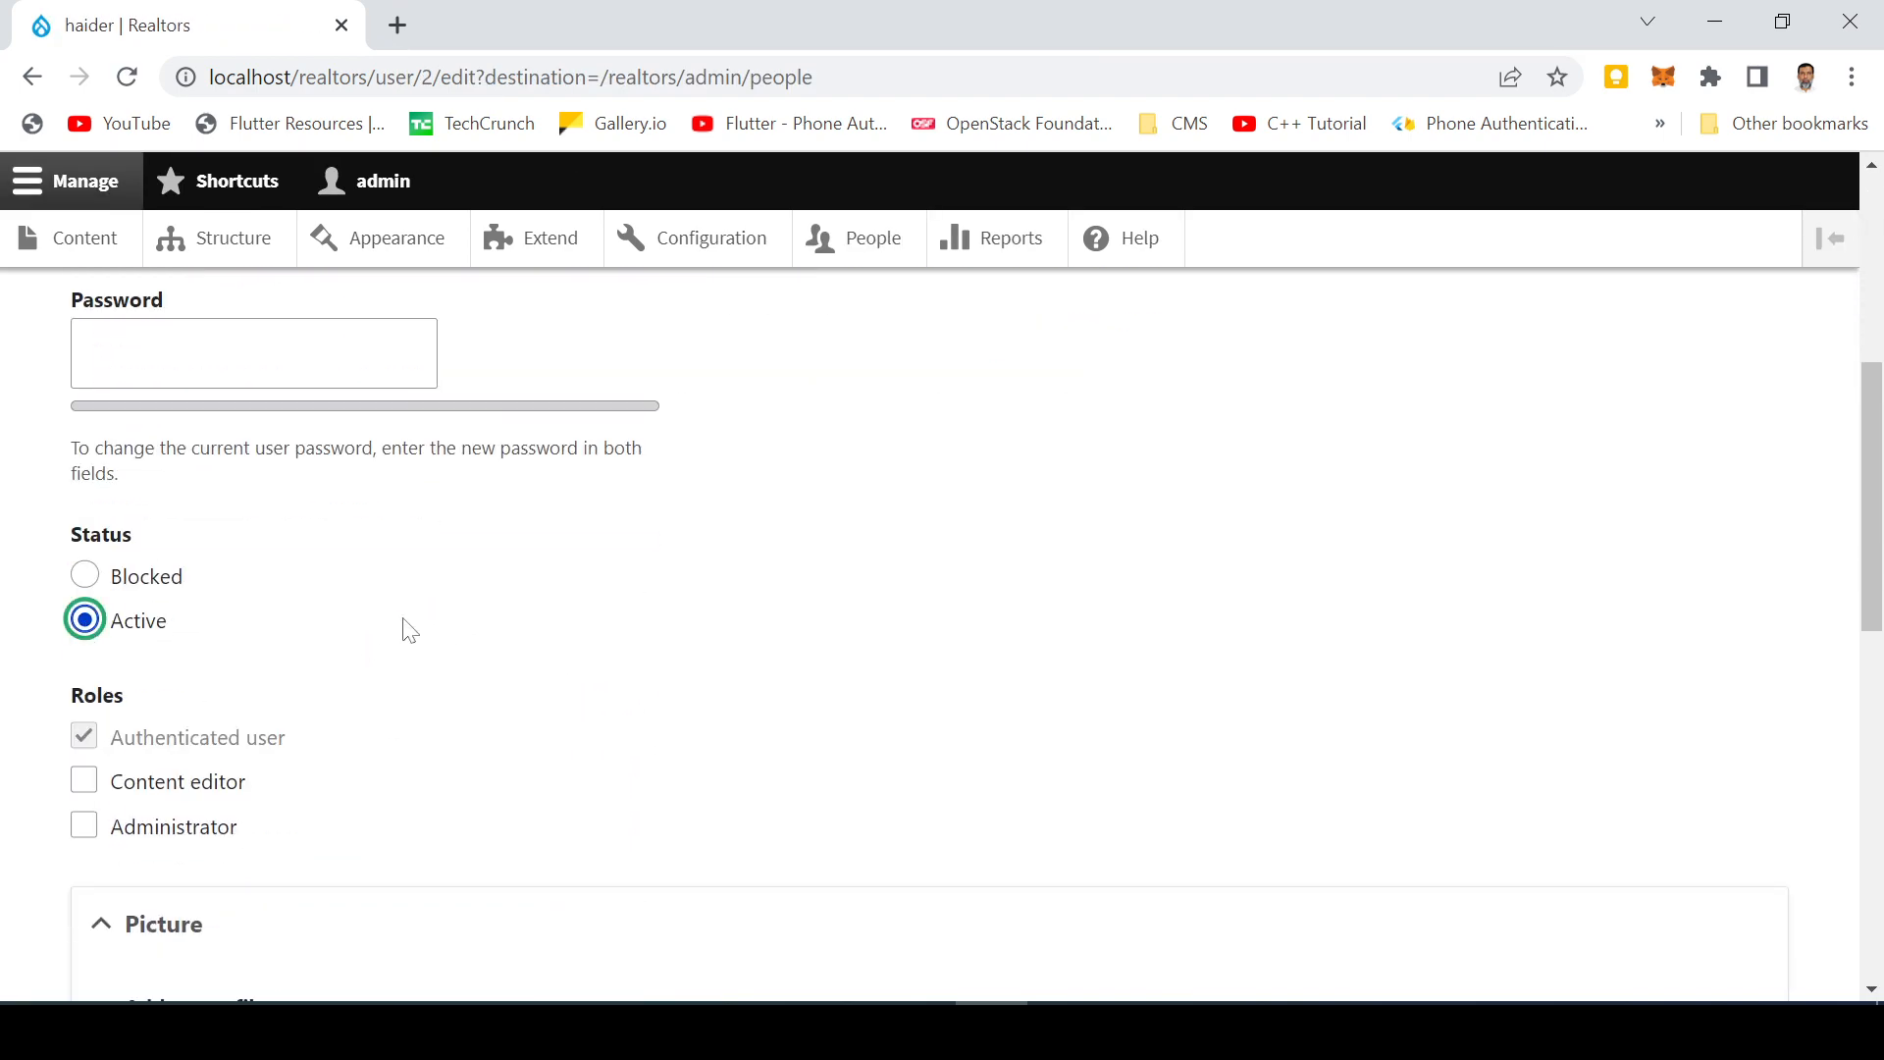
scroll(403, 627, down, 3)
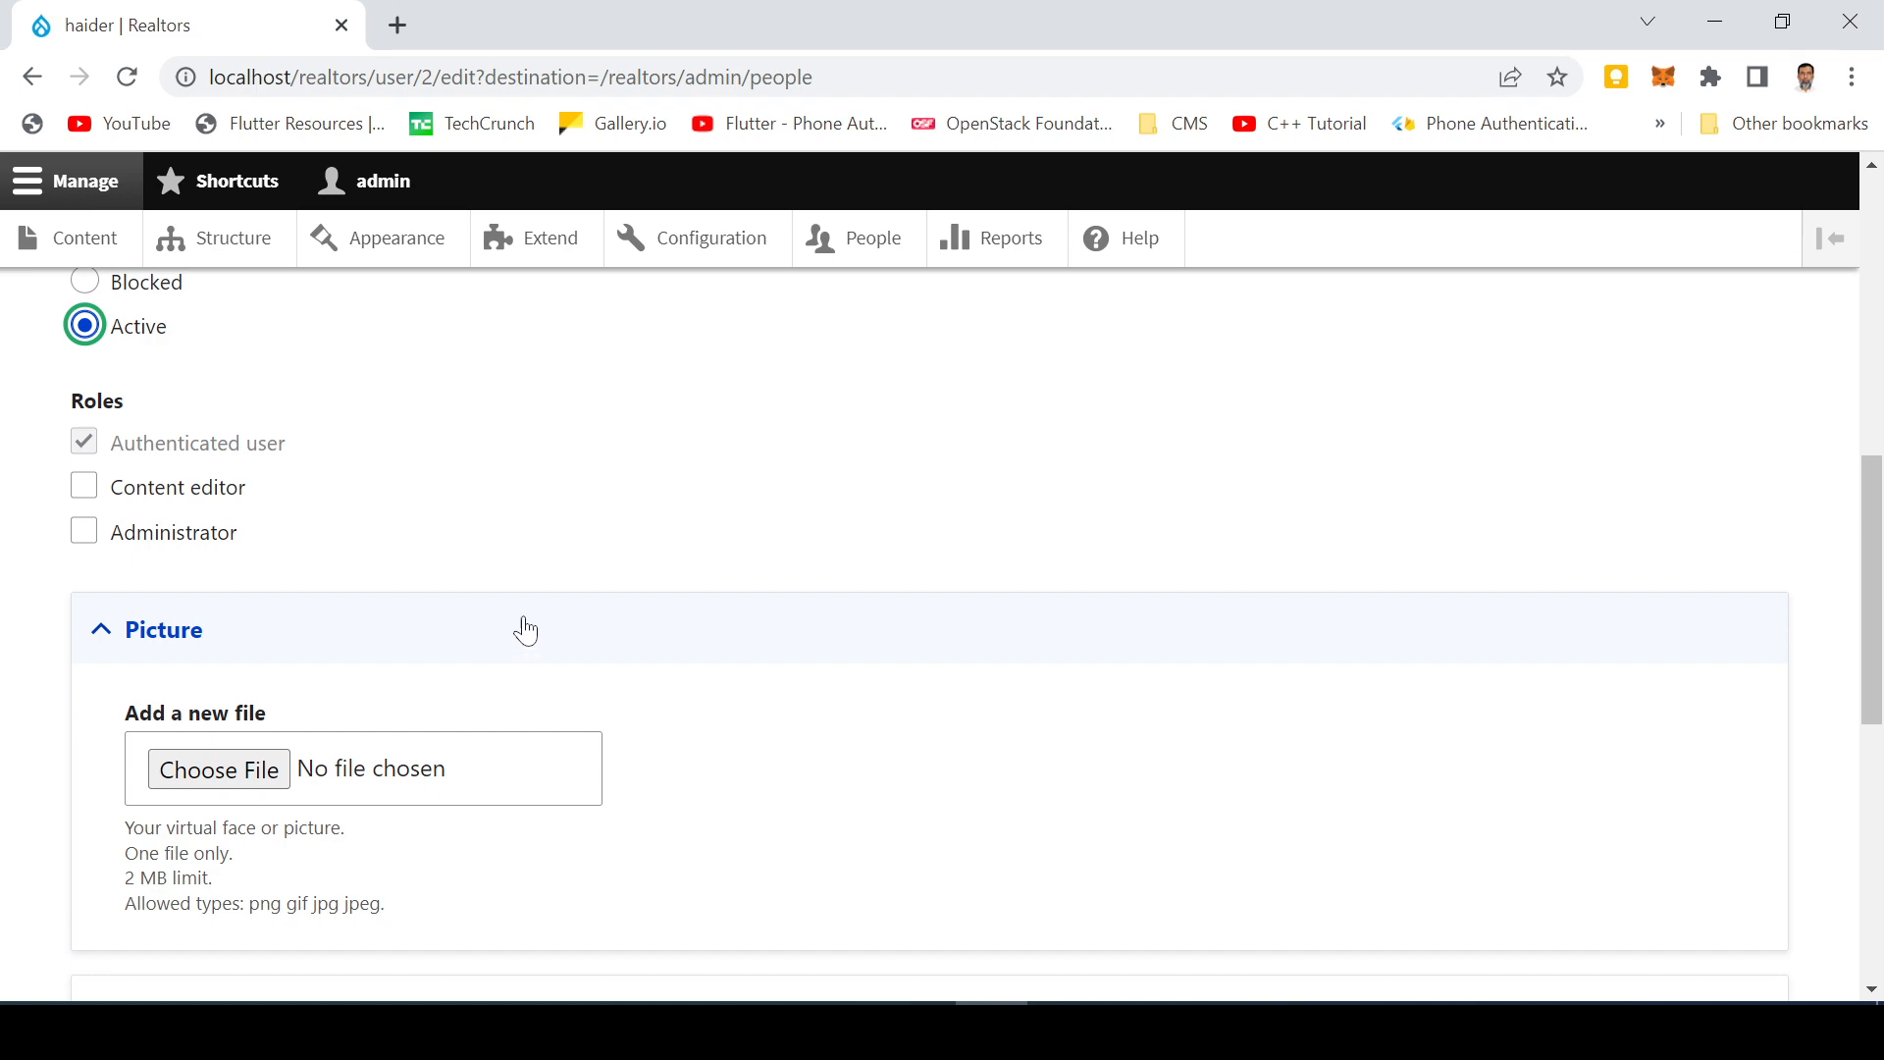
scroll(521, 627, down, 7)
scroll(550, 628, down, 1)
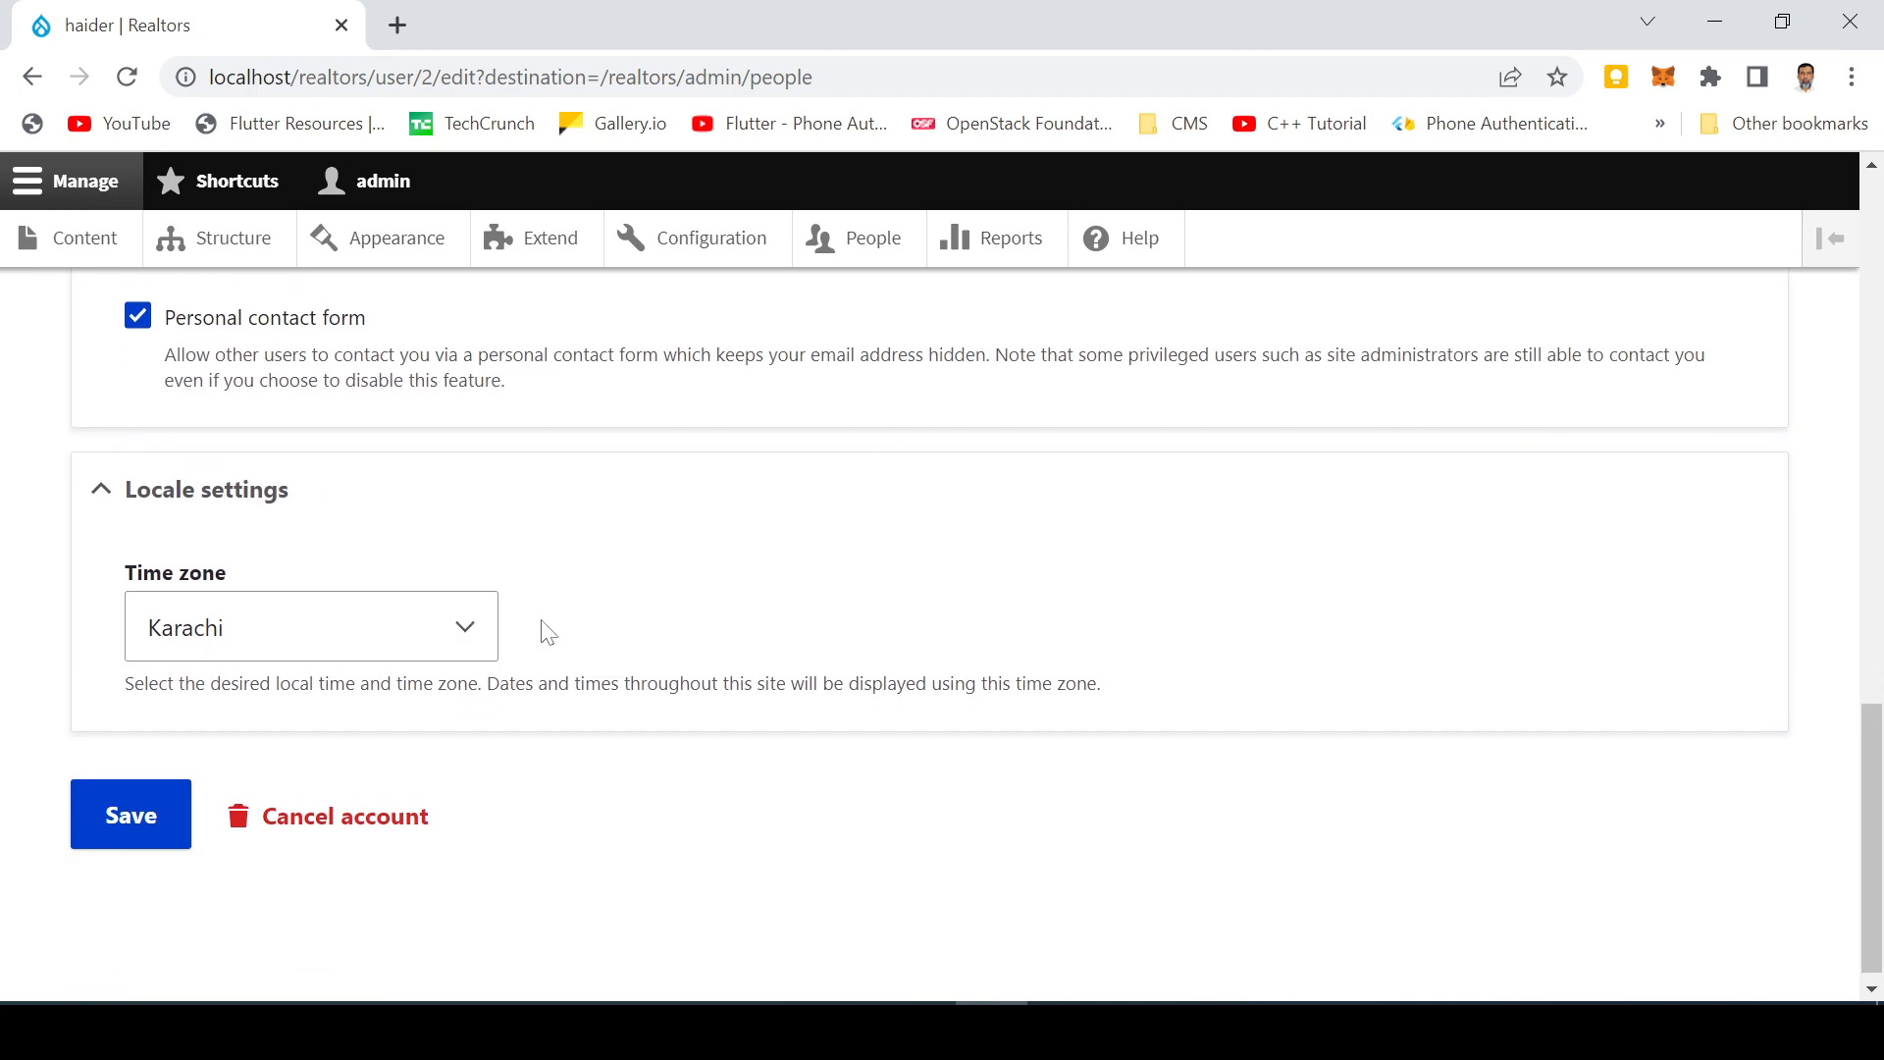
click(145, 812)
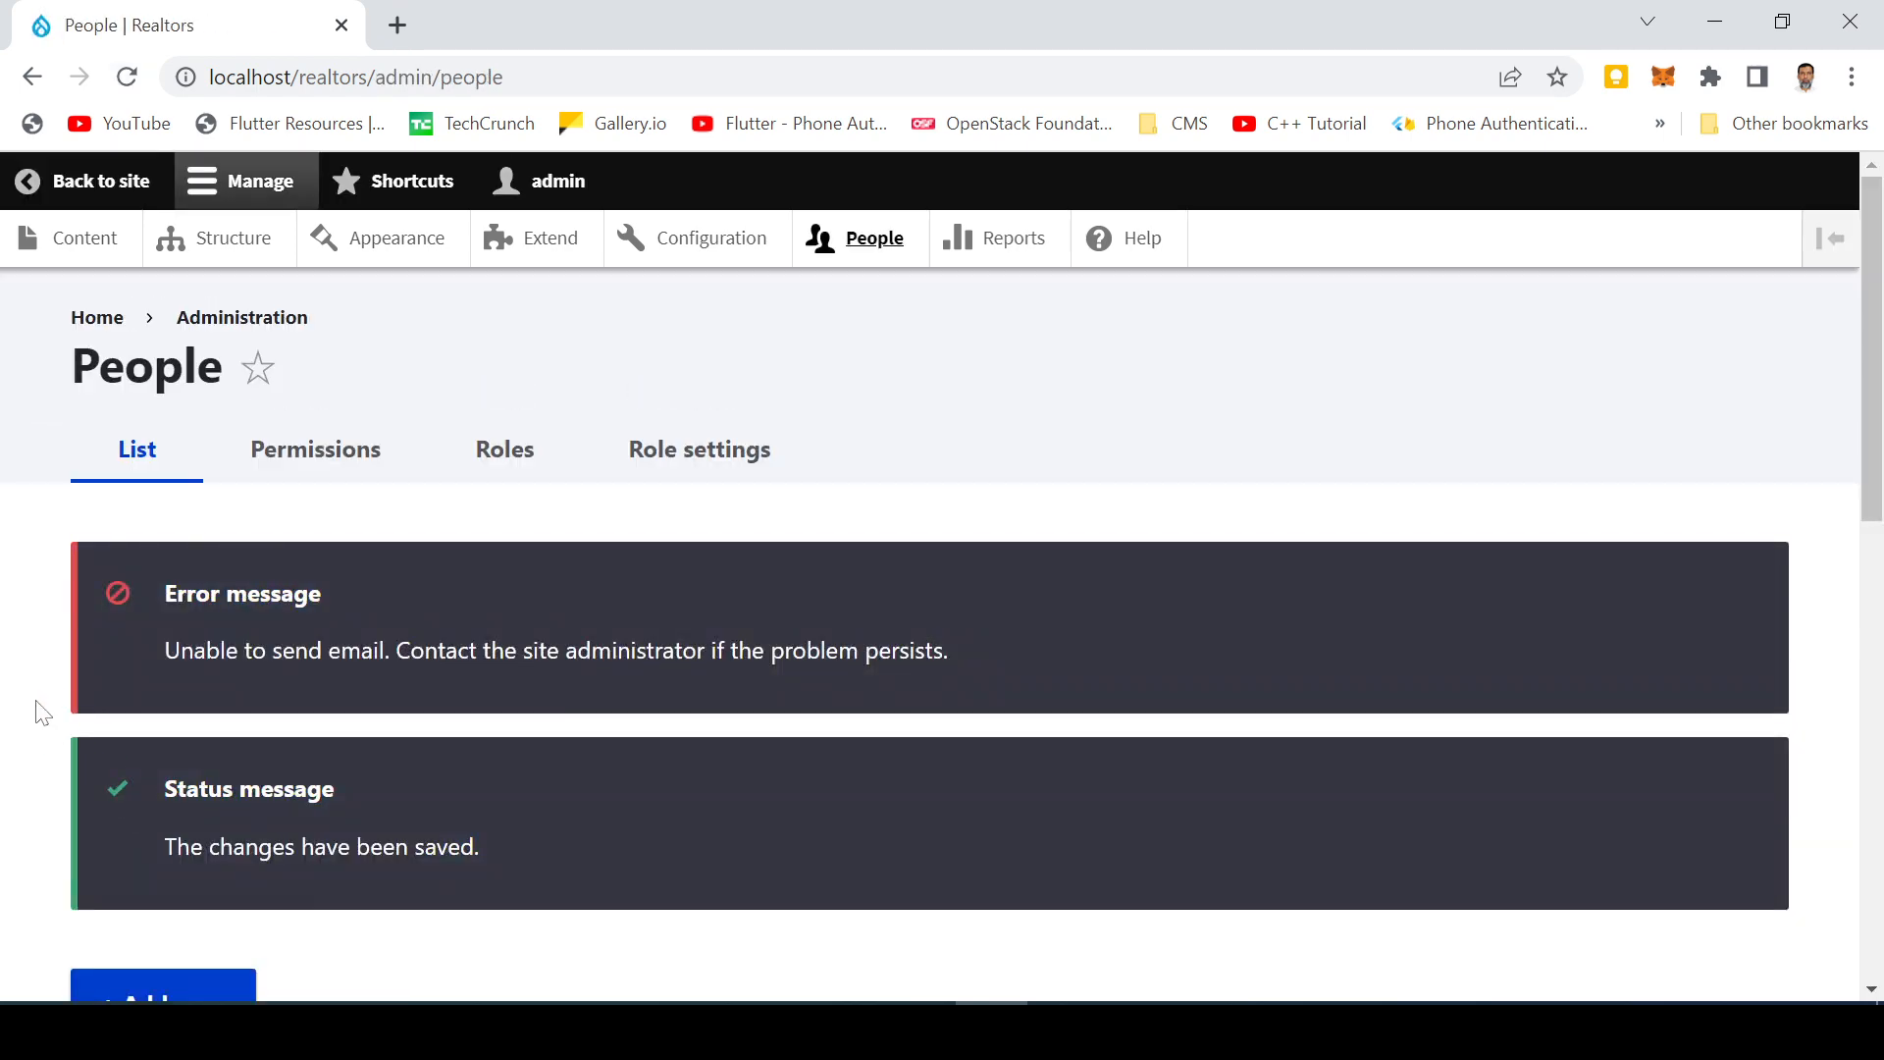
Step: Confirm both users are Active in People, then return to the public Properties front page
scroll(42, 711, down, 9)
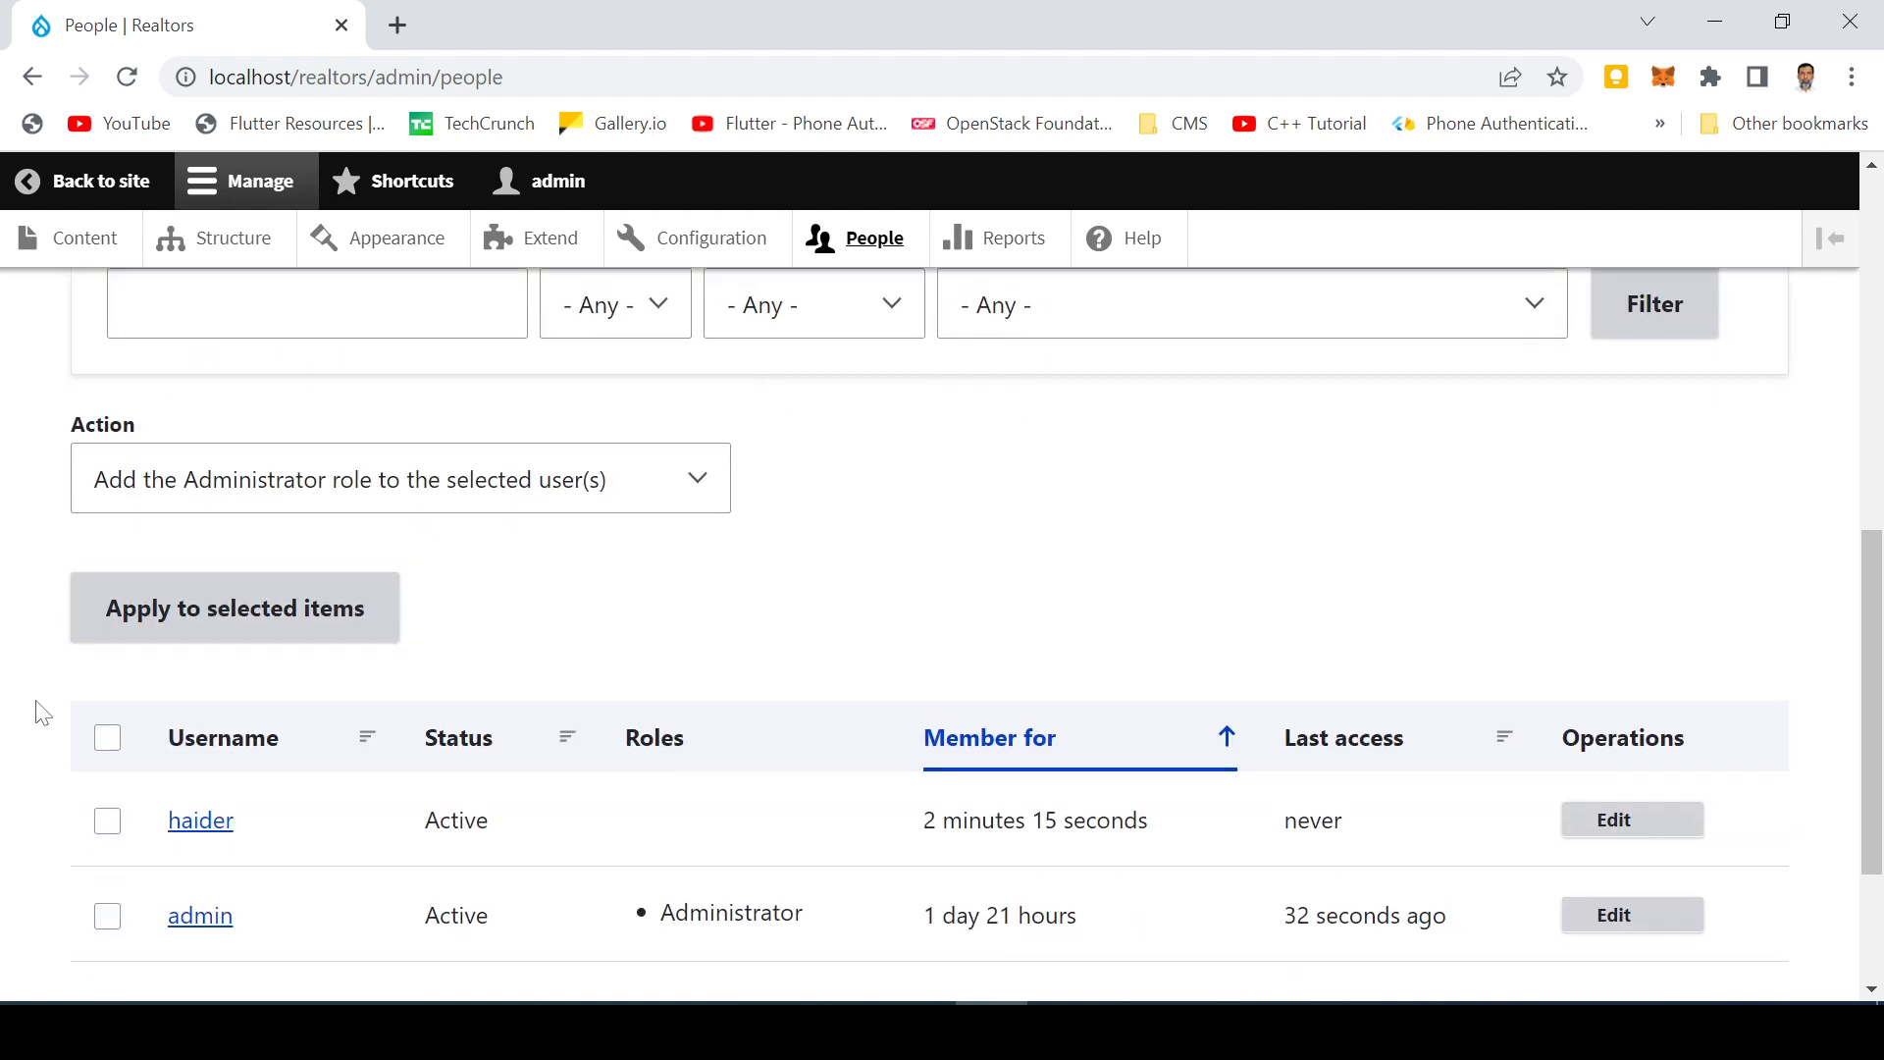
scroll(42, 712, down, 2)
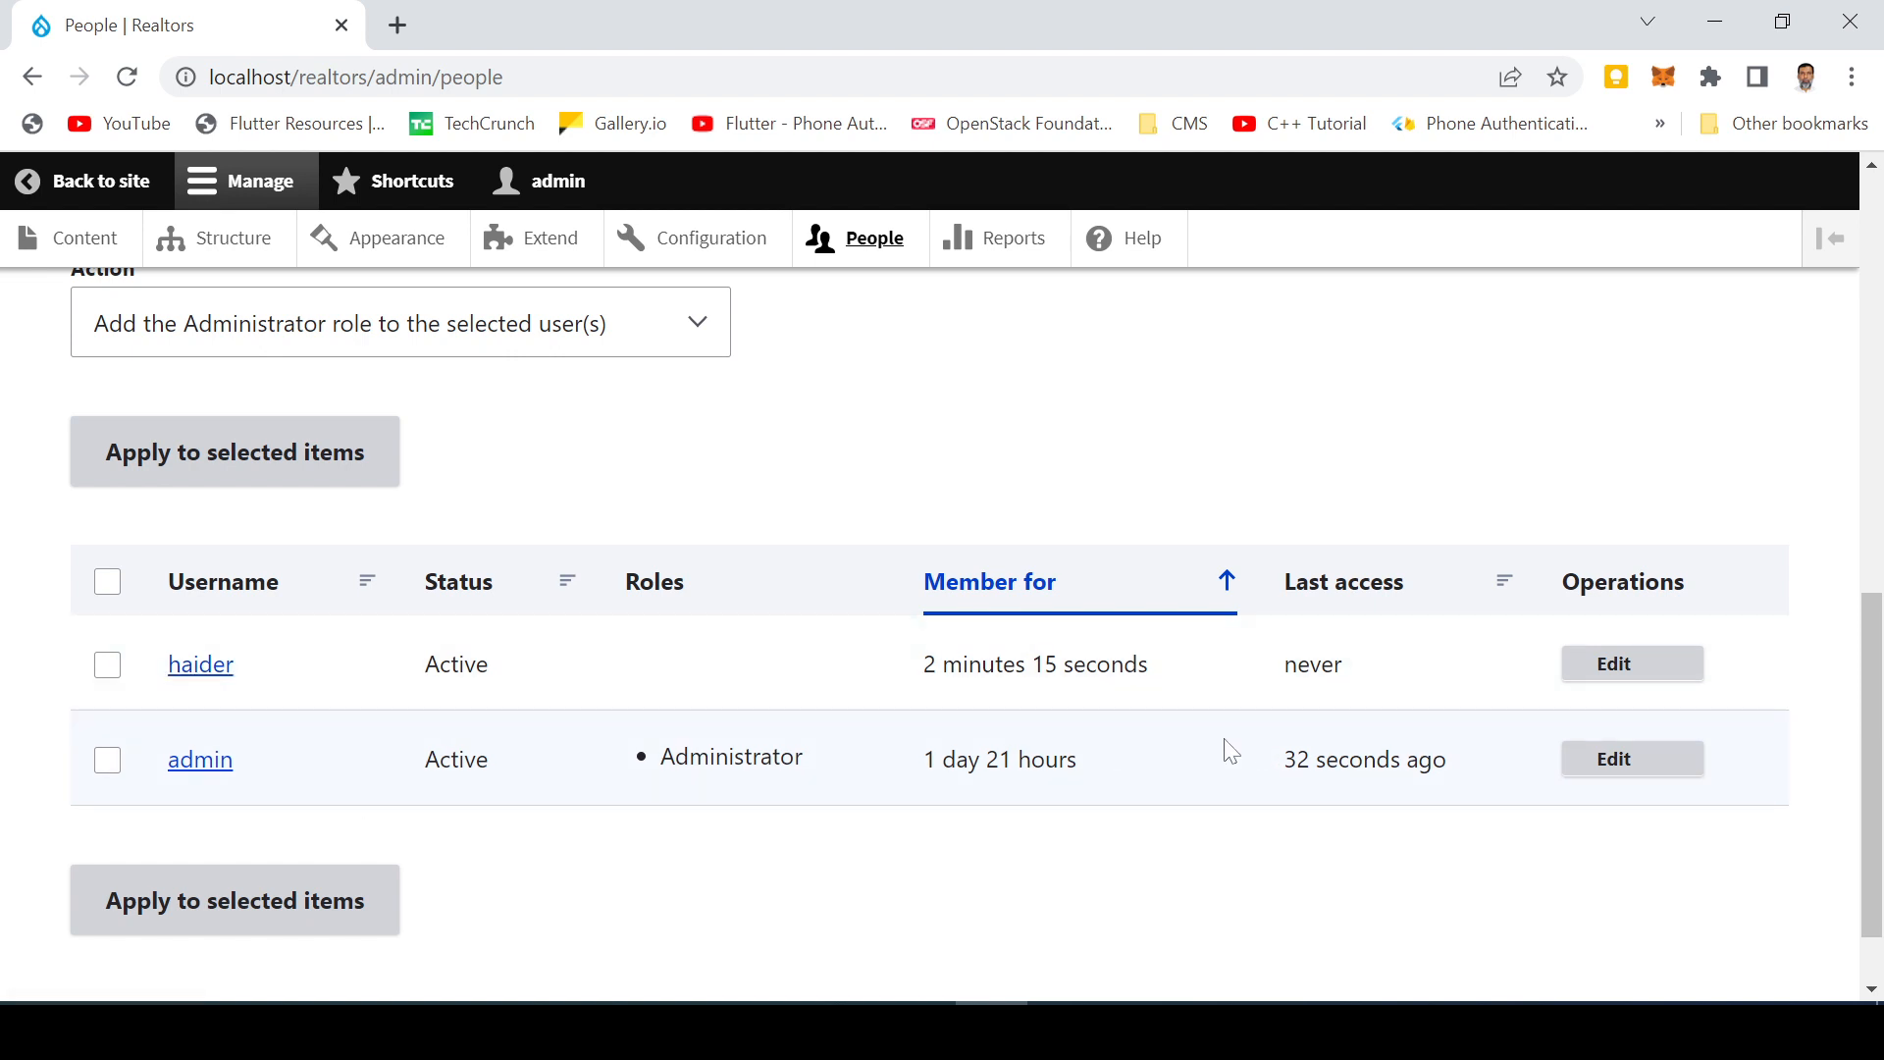
click(104, 180)
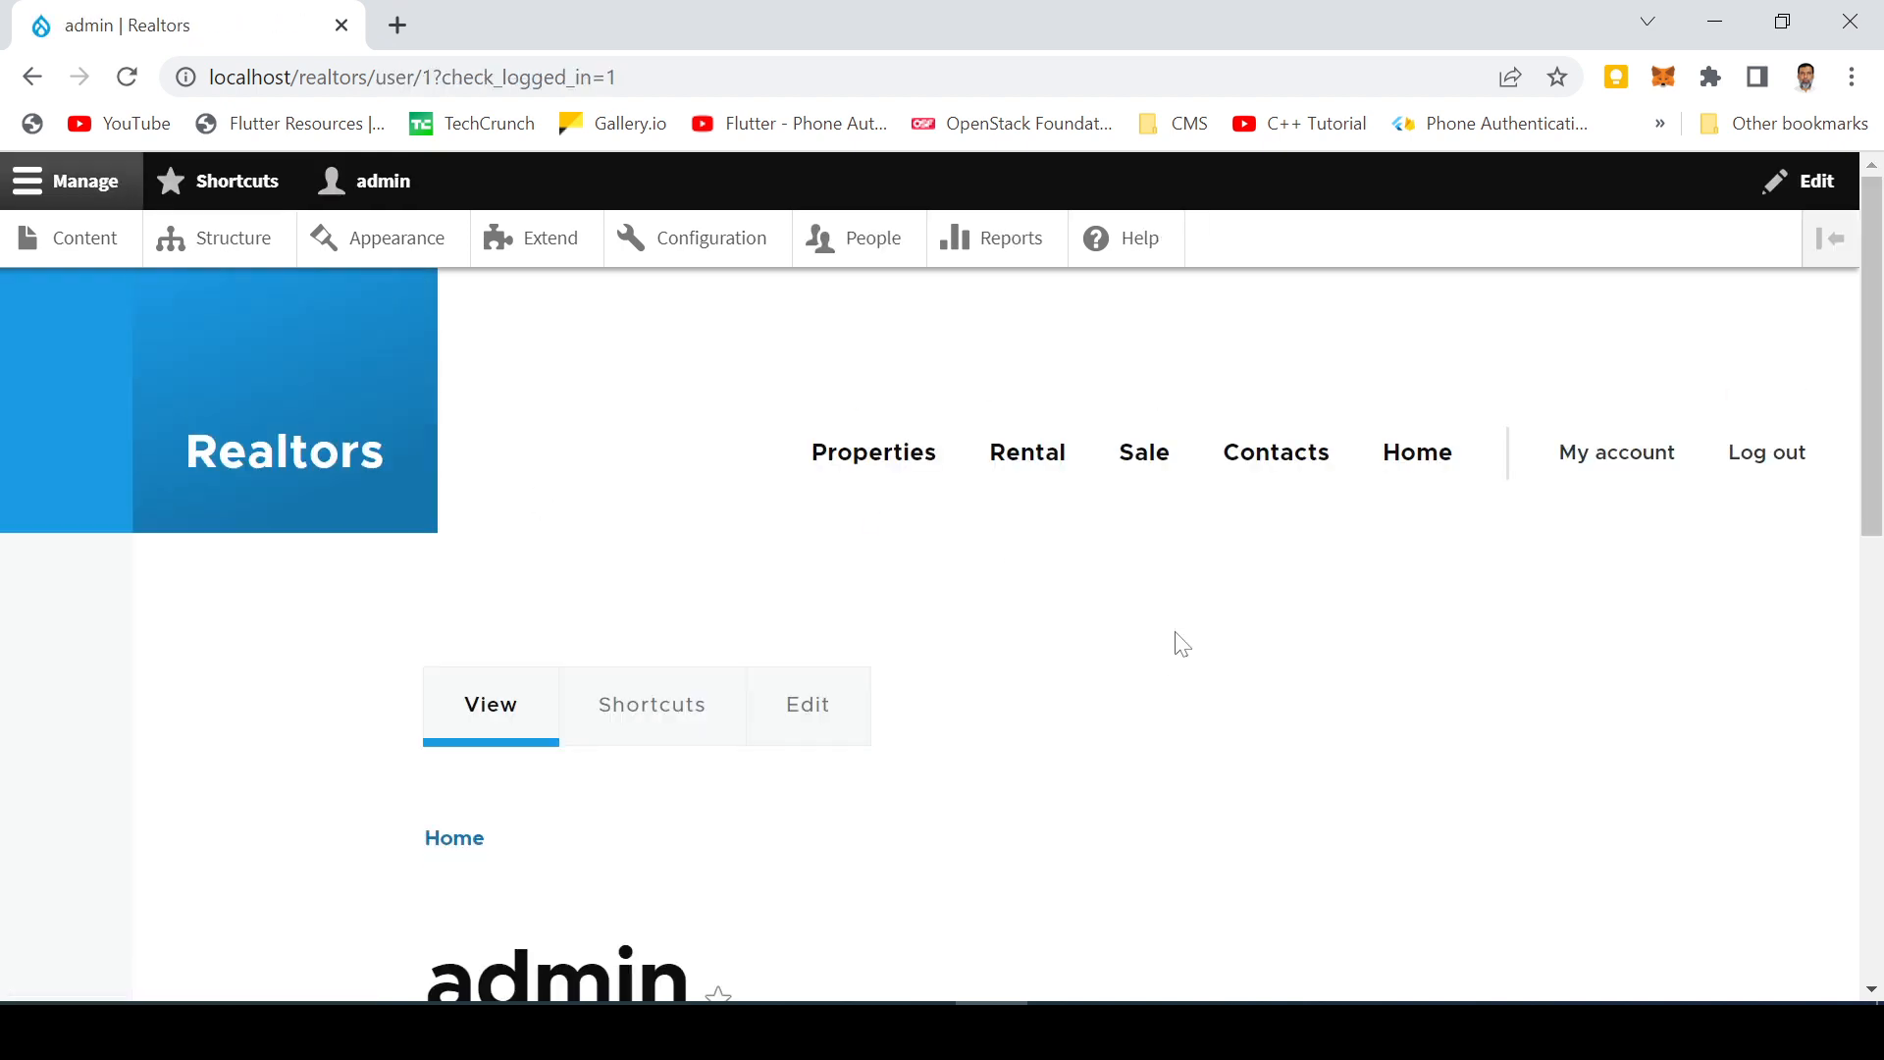
scroll(1174, 640, down, 3)
scroll(1165, 639, up, 3)
click(870, 244)
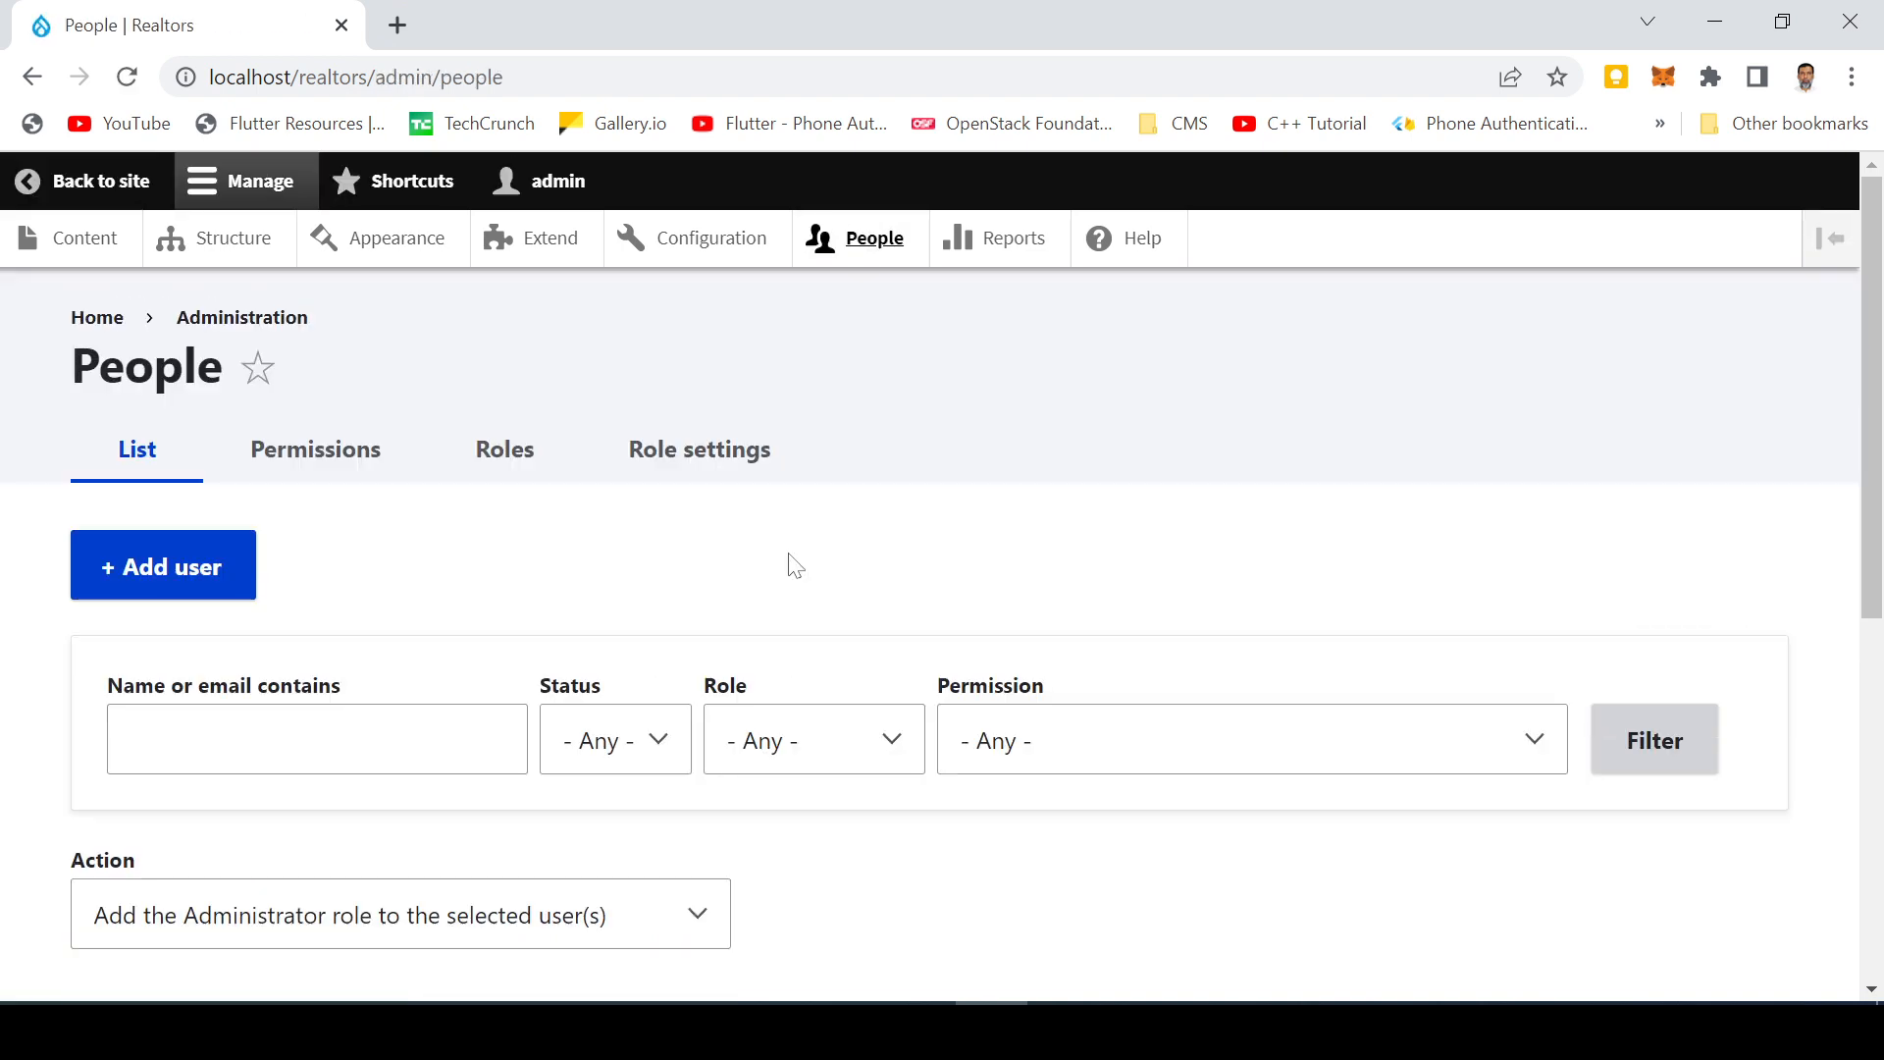
click(115, 183)
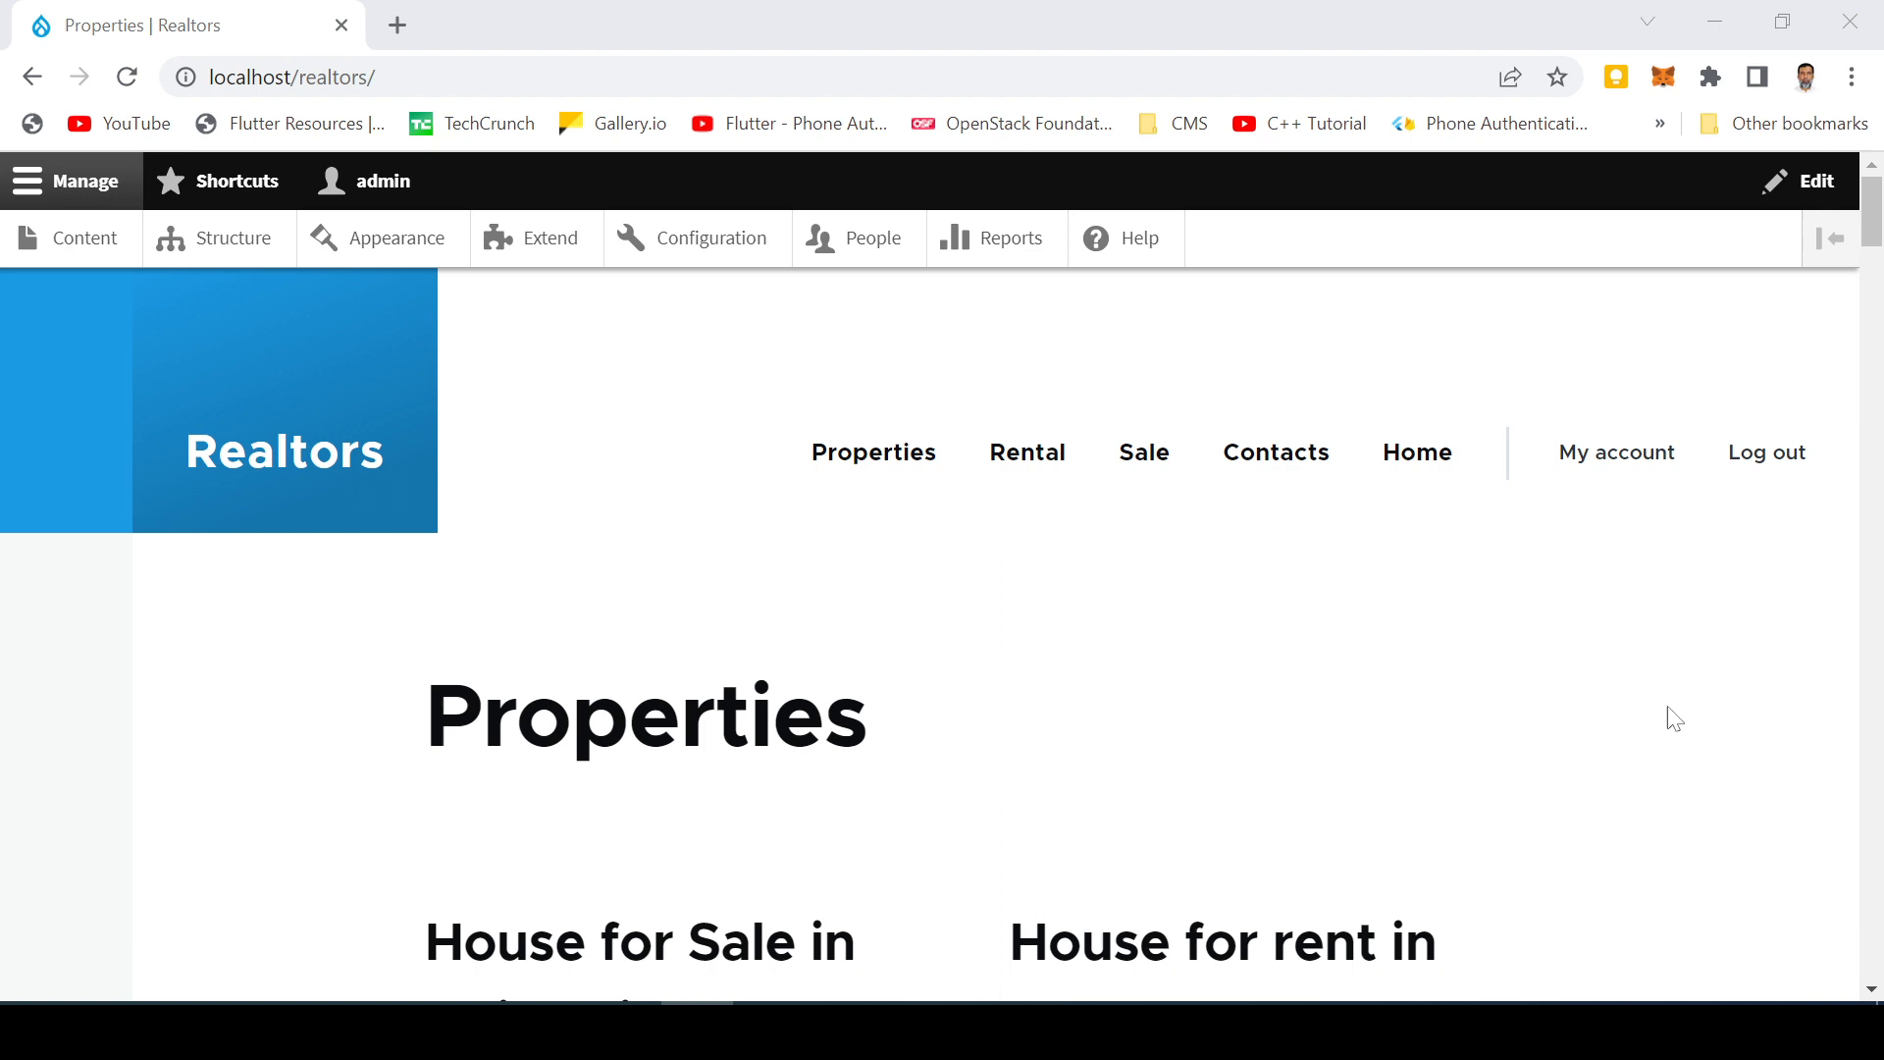
Step: Open the Create Property form via Content > Add content > Property
mouse_move(1557, 723)
mouse_move(222, 406)
click(88, 248)
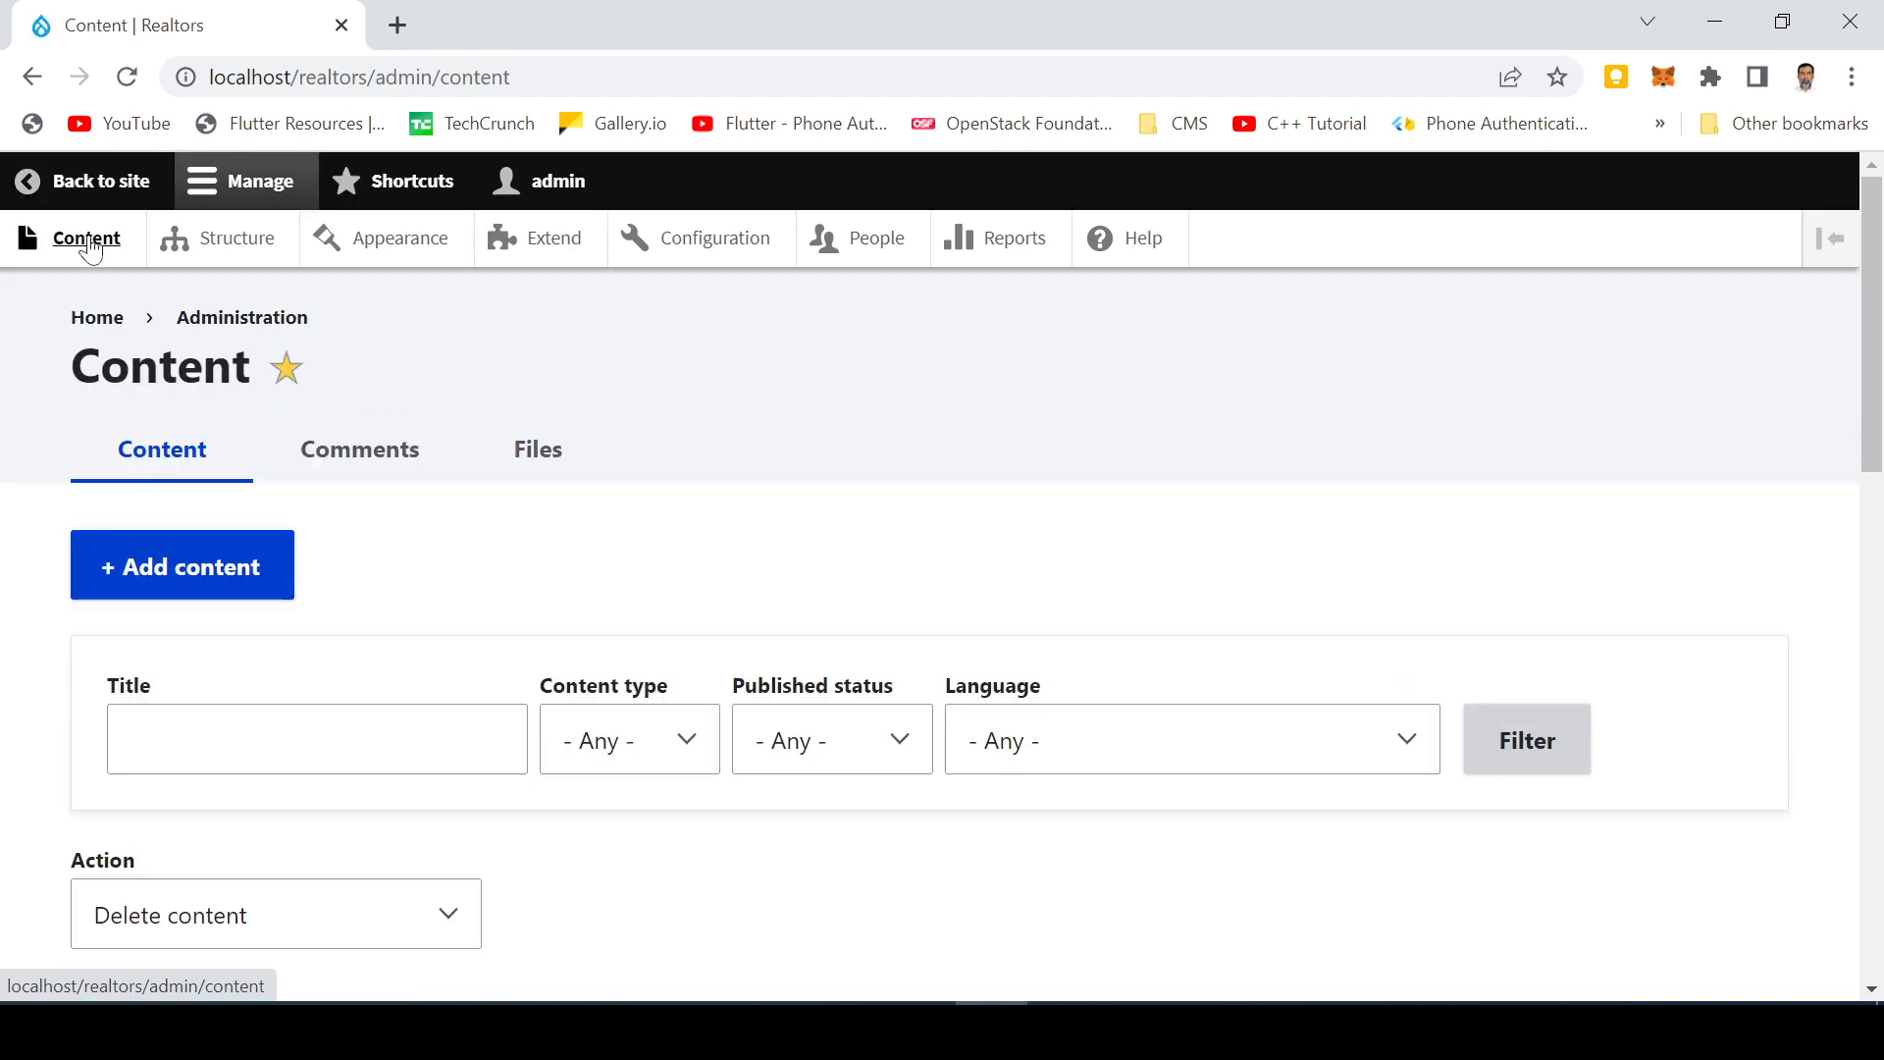
scroll(328, 437, down, 8)
scroll(304, 462, up, 6)
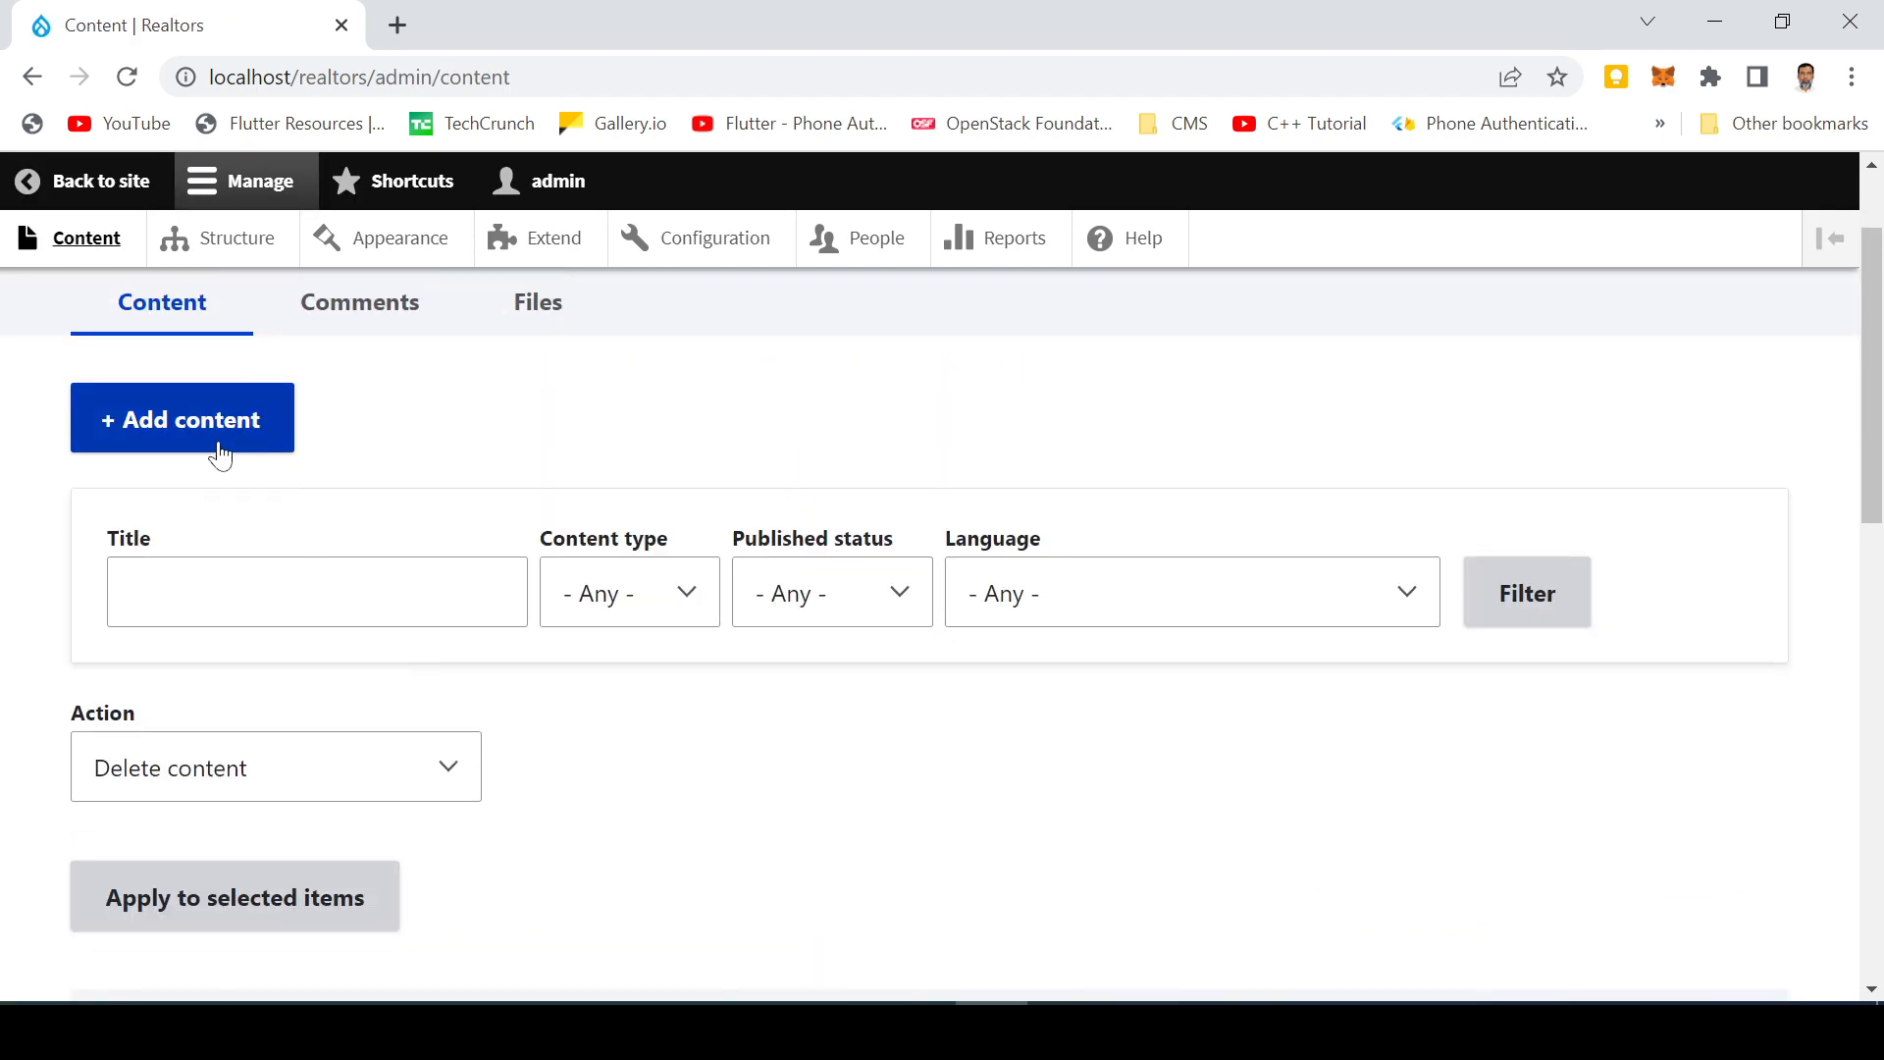
click(204, 428)
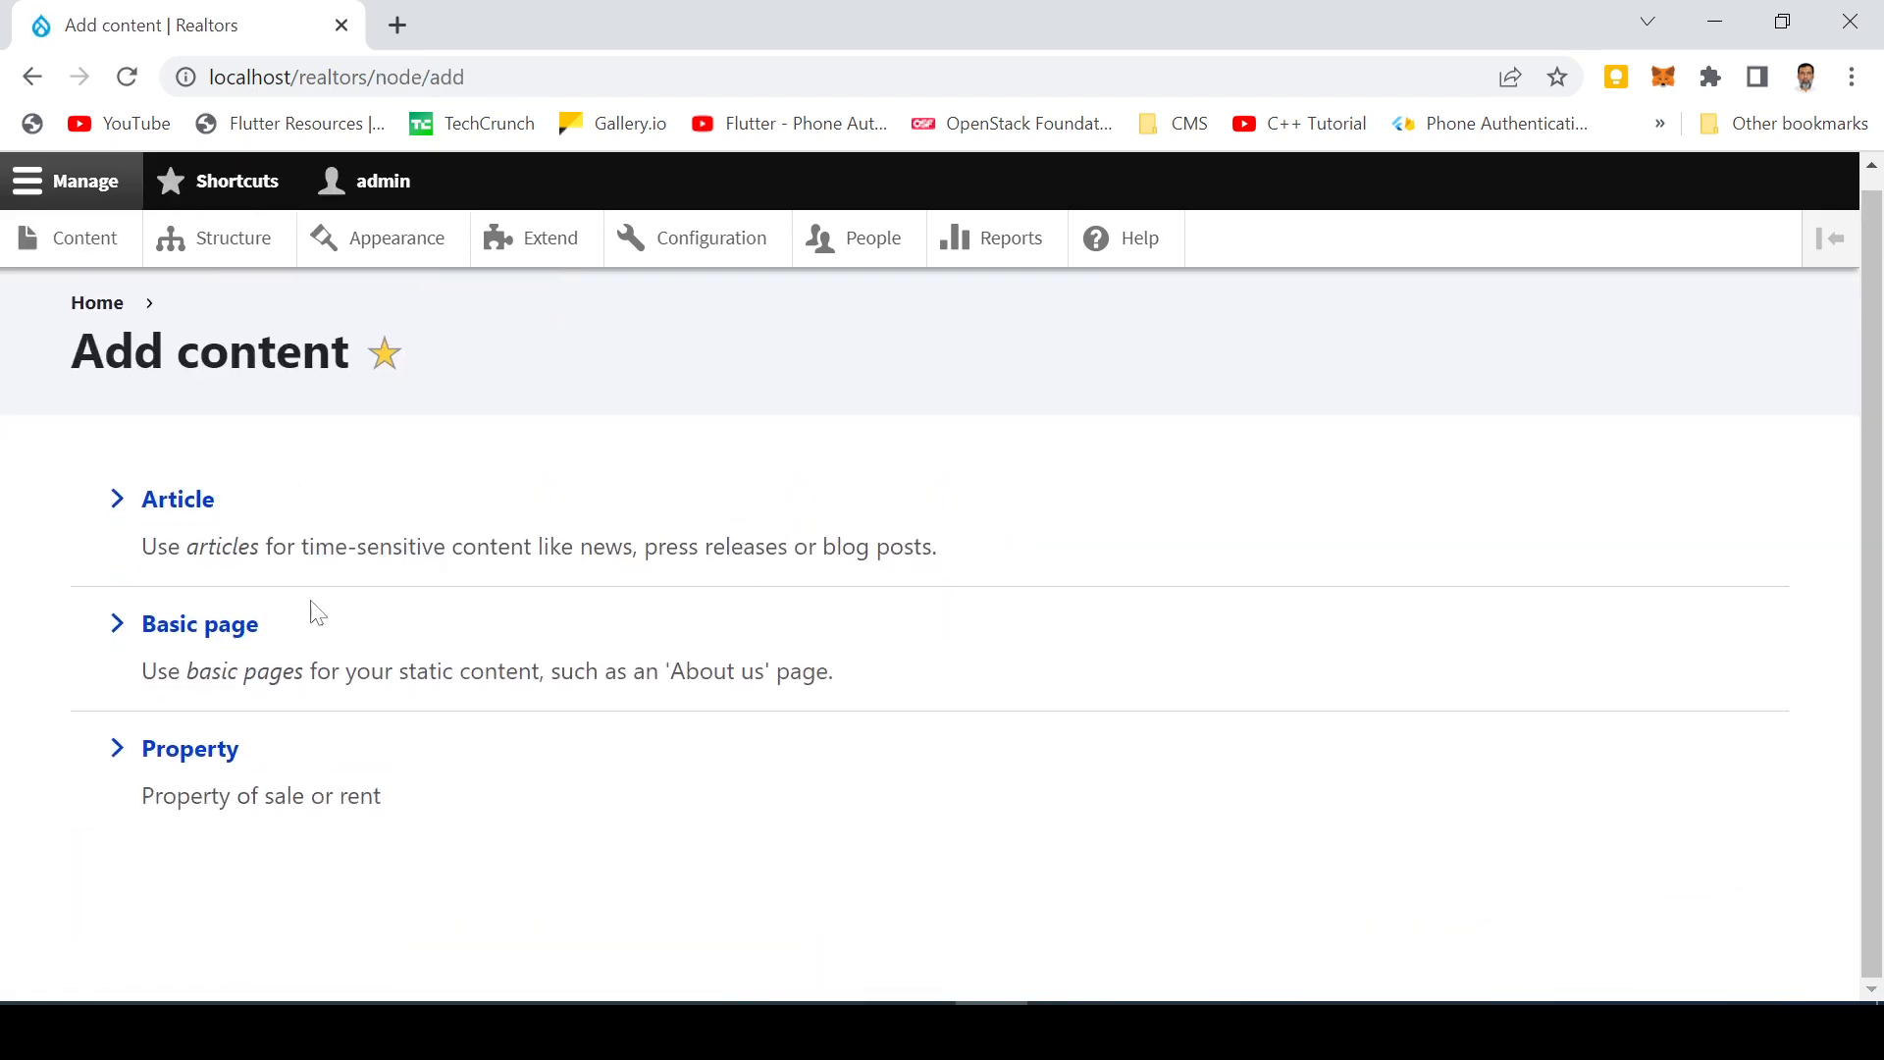
click(220, 756)
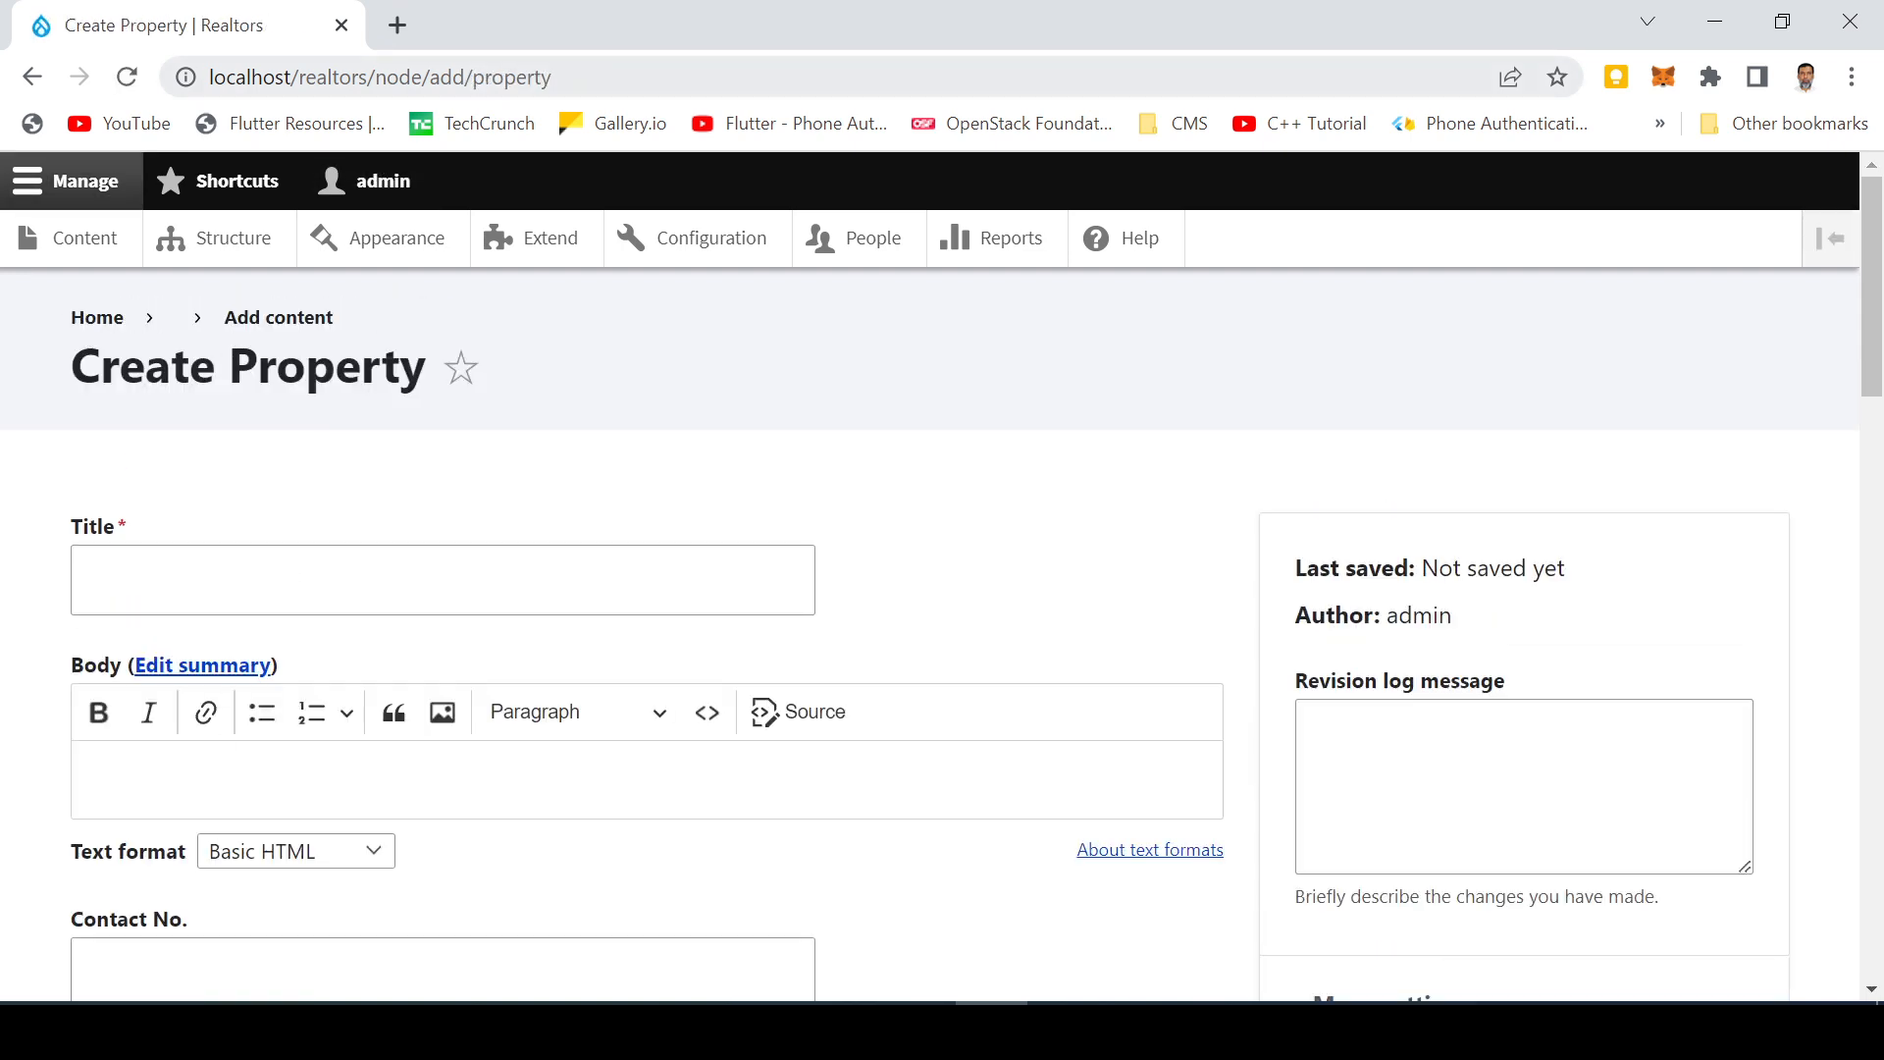
Step: Select the /node/add/property part of the page address
key(ctrl+l)
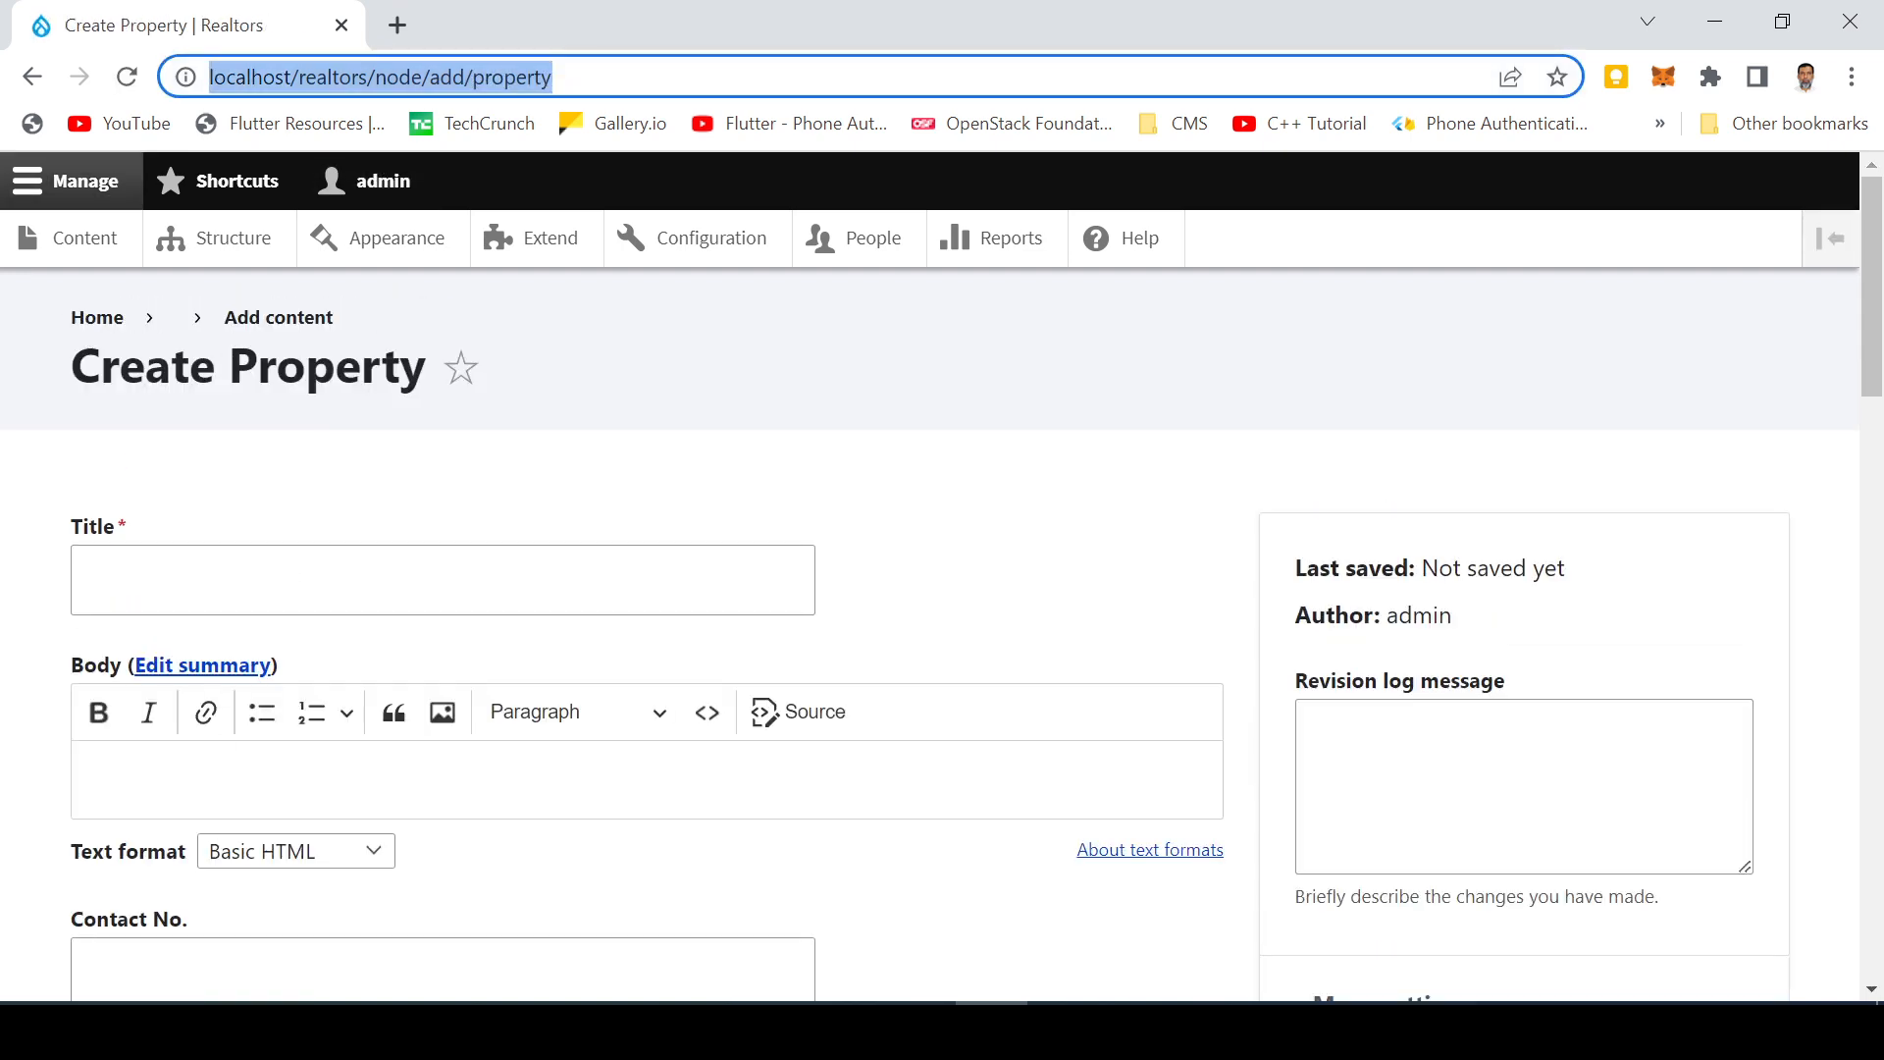
click(368, 76)
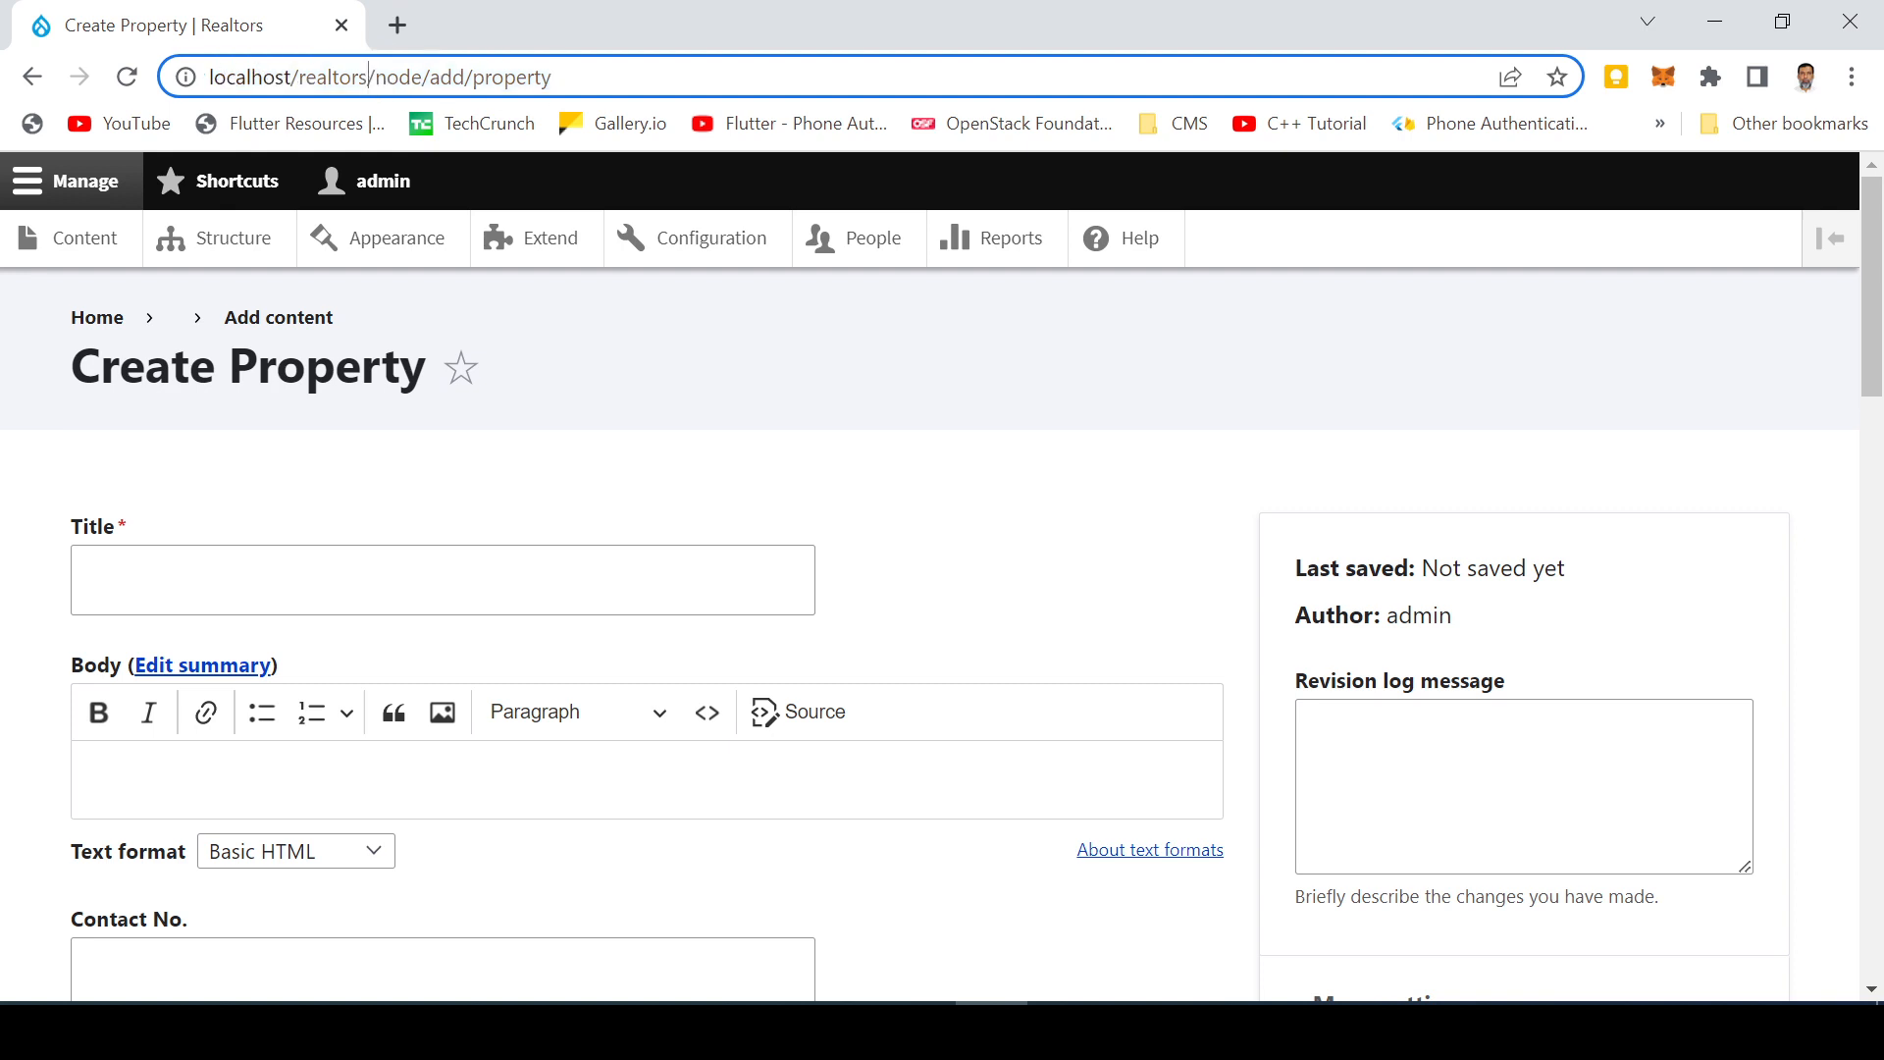
key(shift+End)
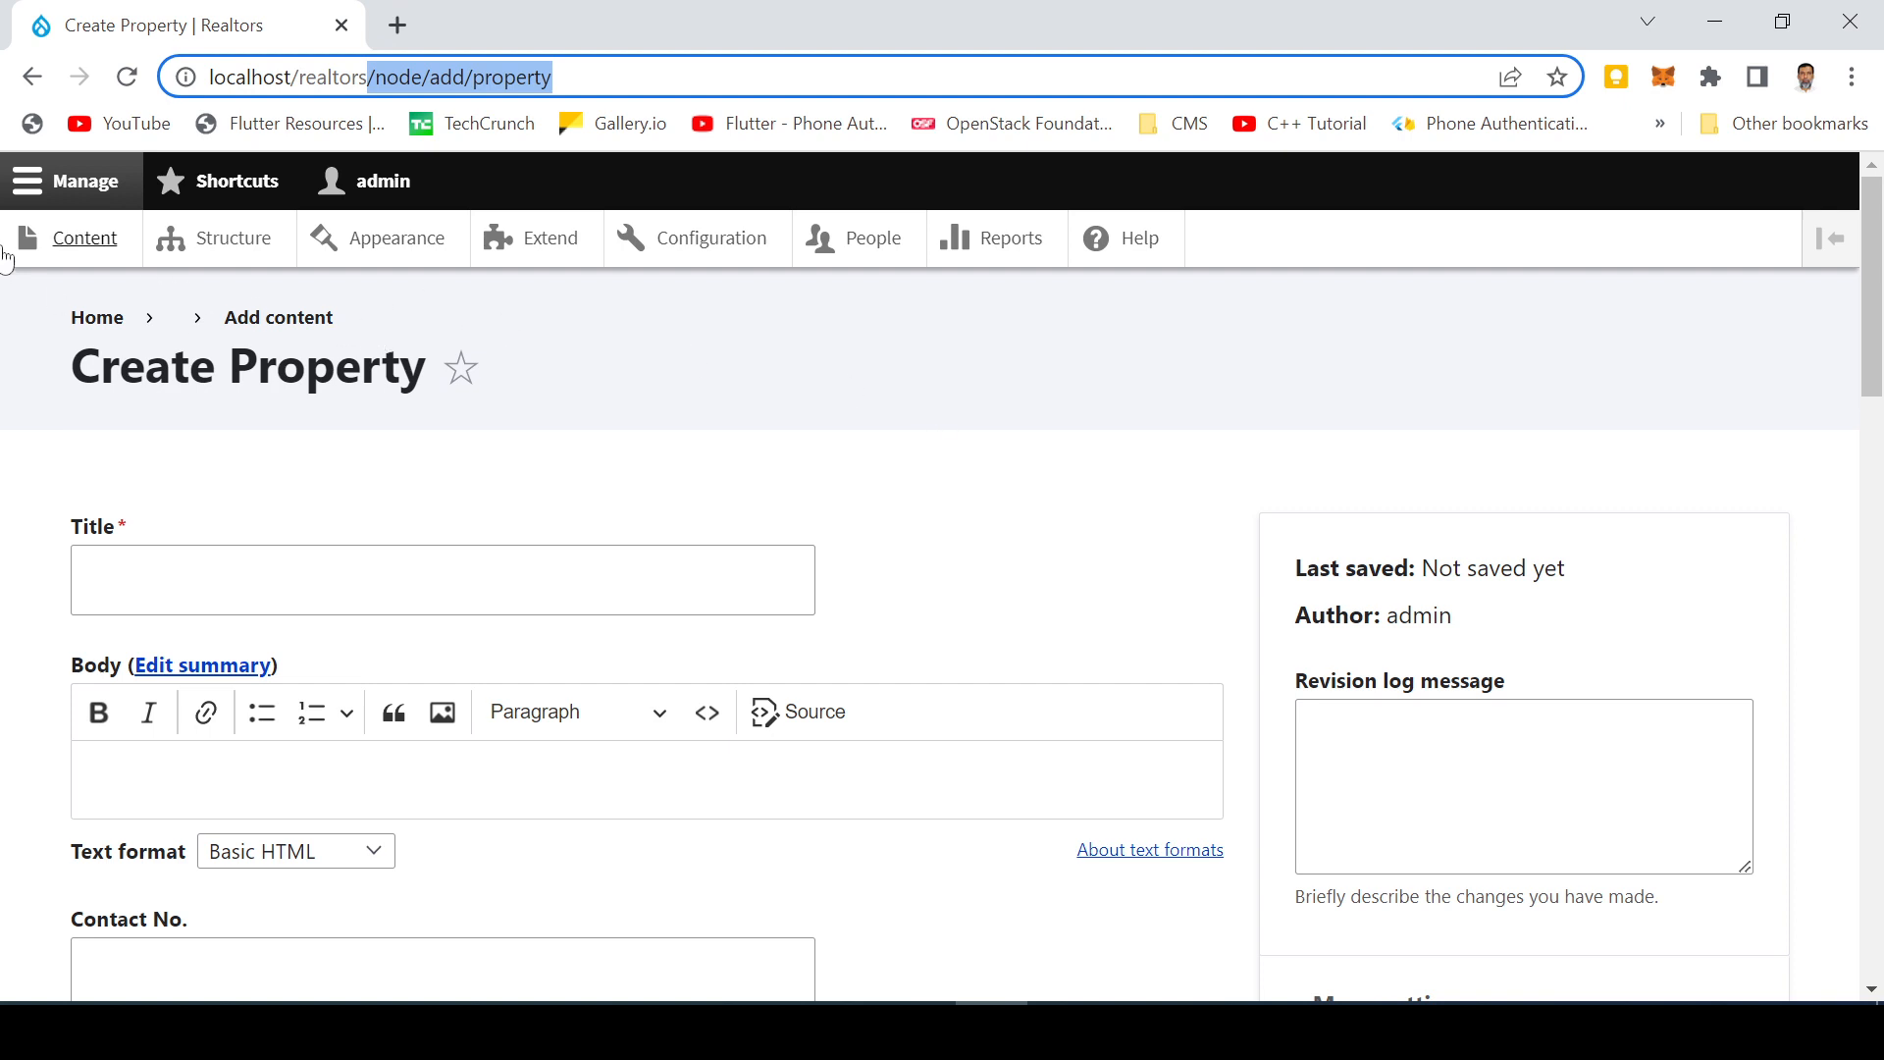
Step: Go to the site's home page, then open the Structure administration page
click(103, 189)
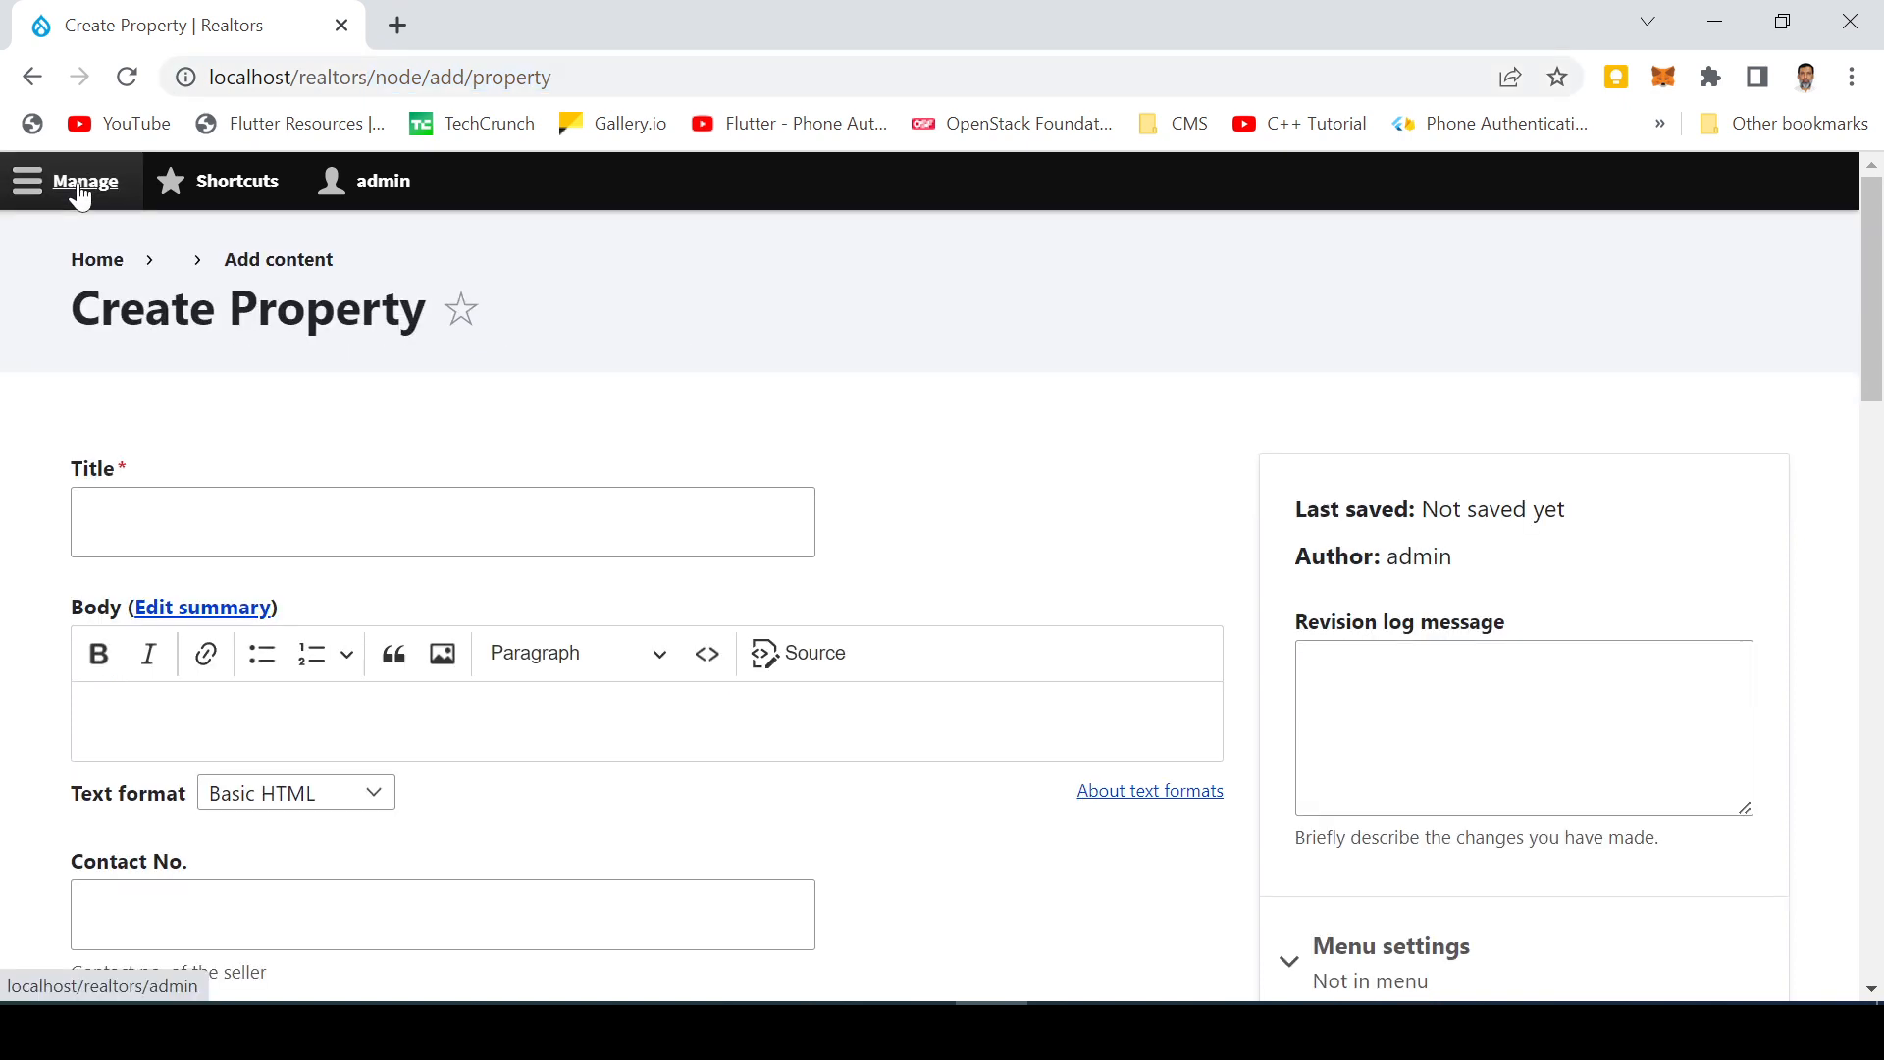
click(87, 260)
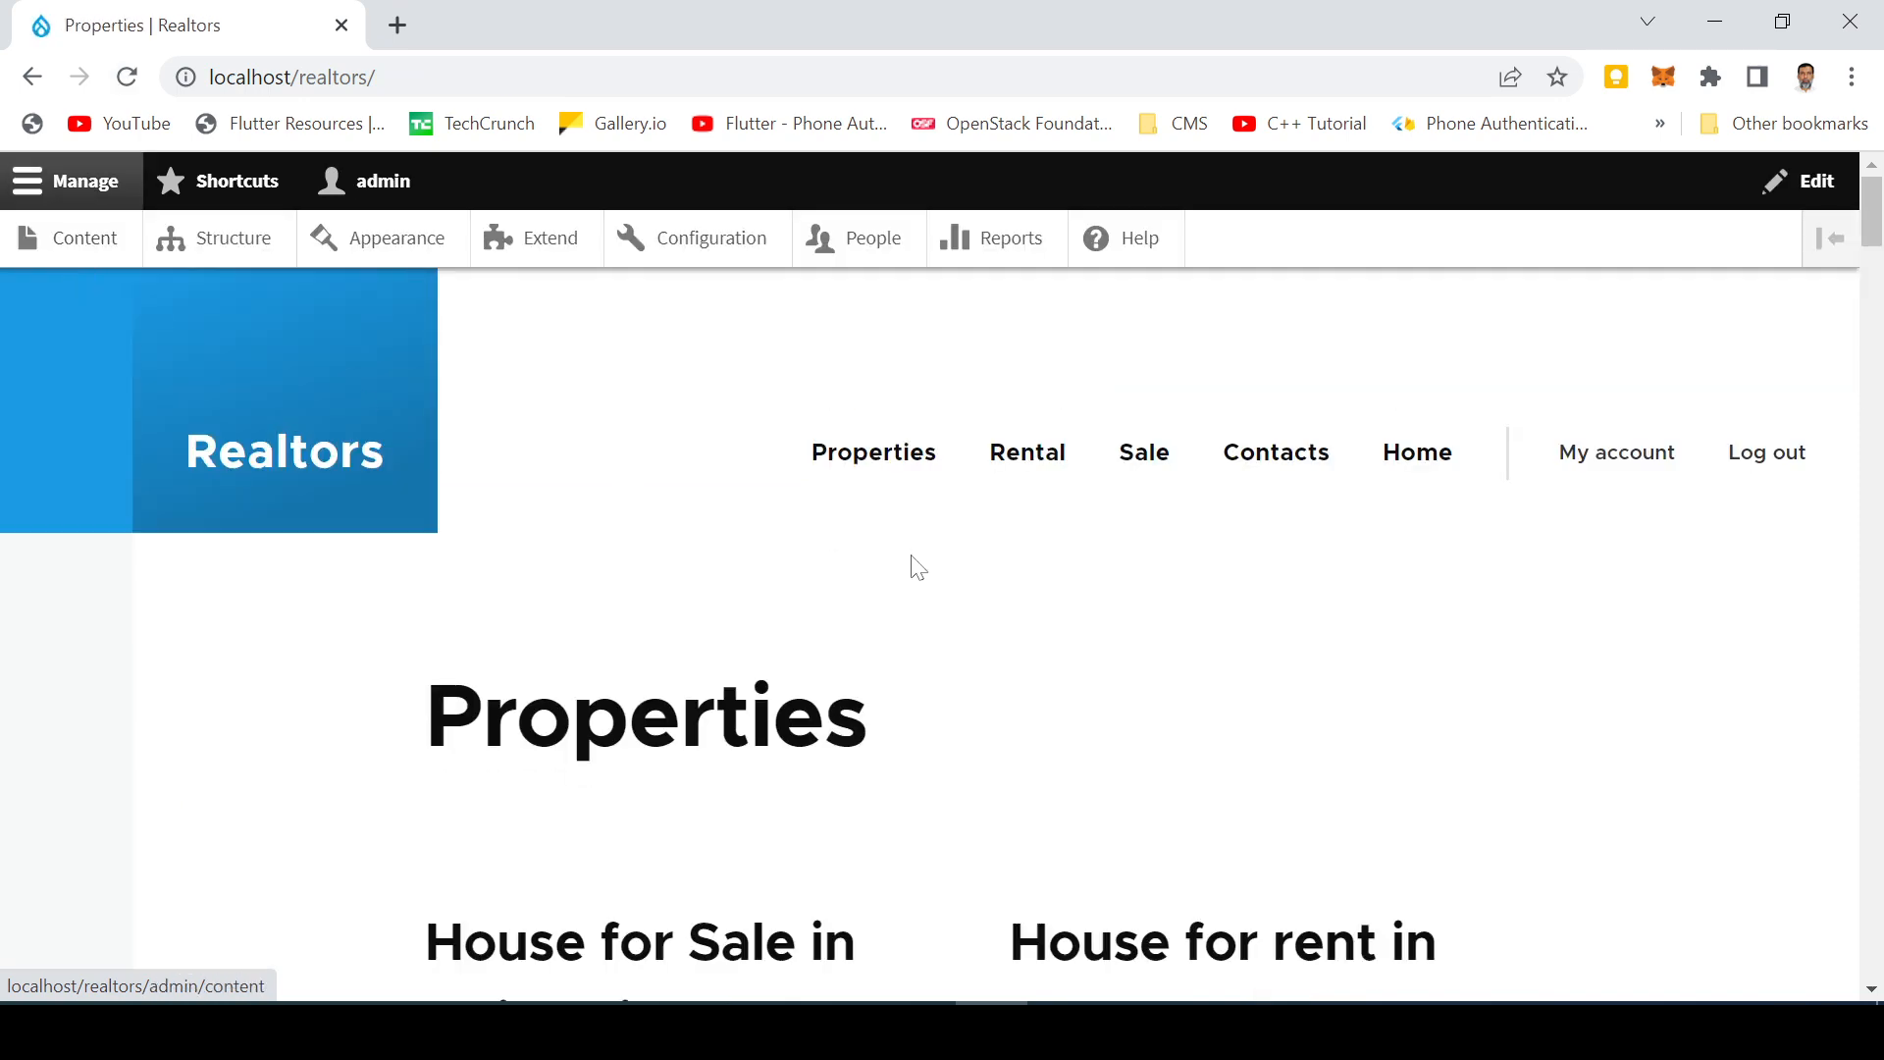
click(231, 247)
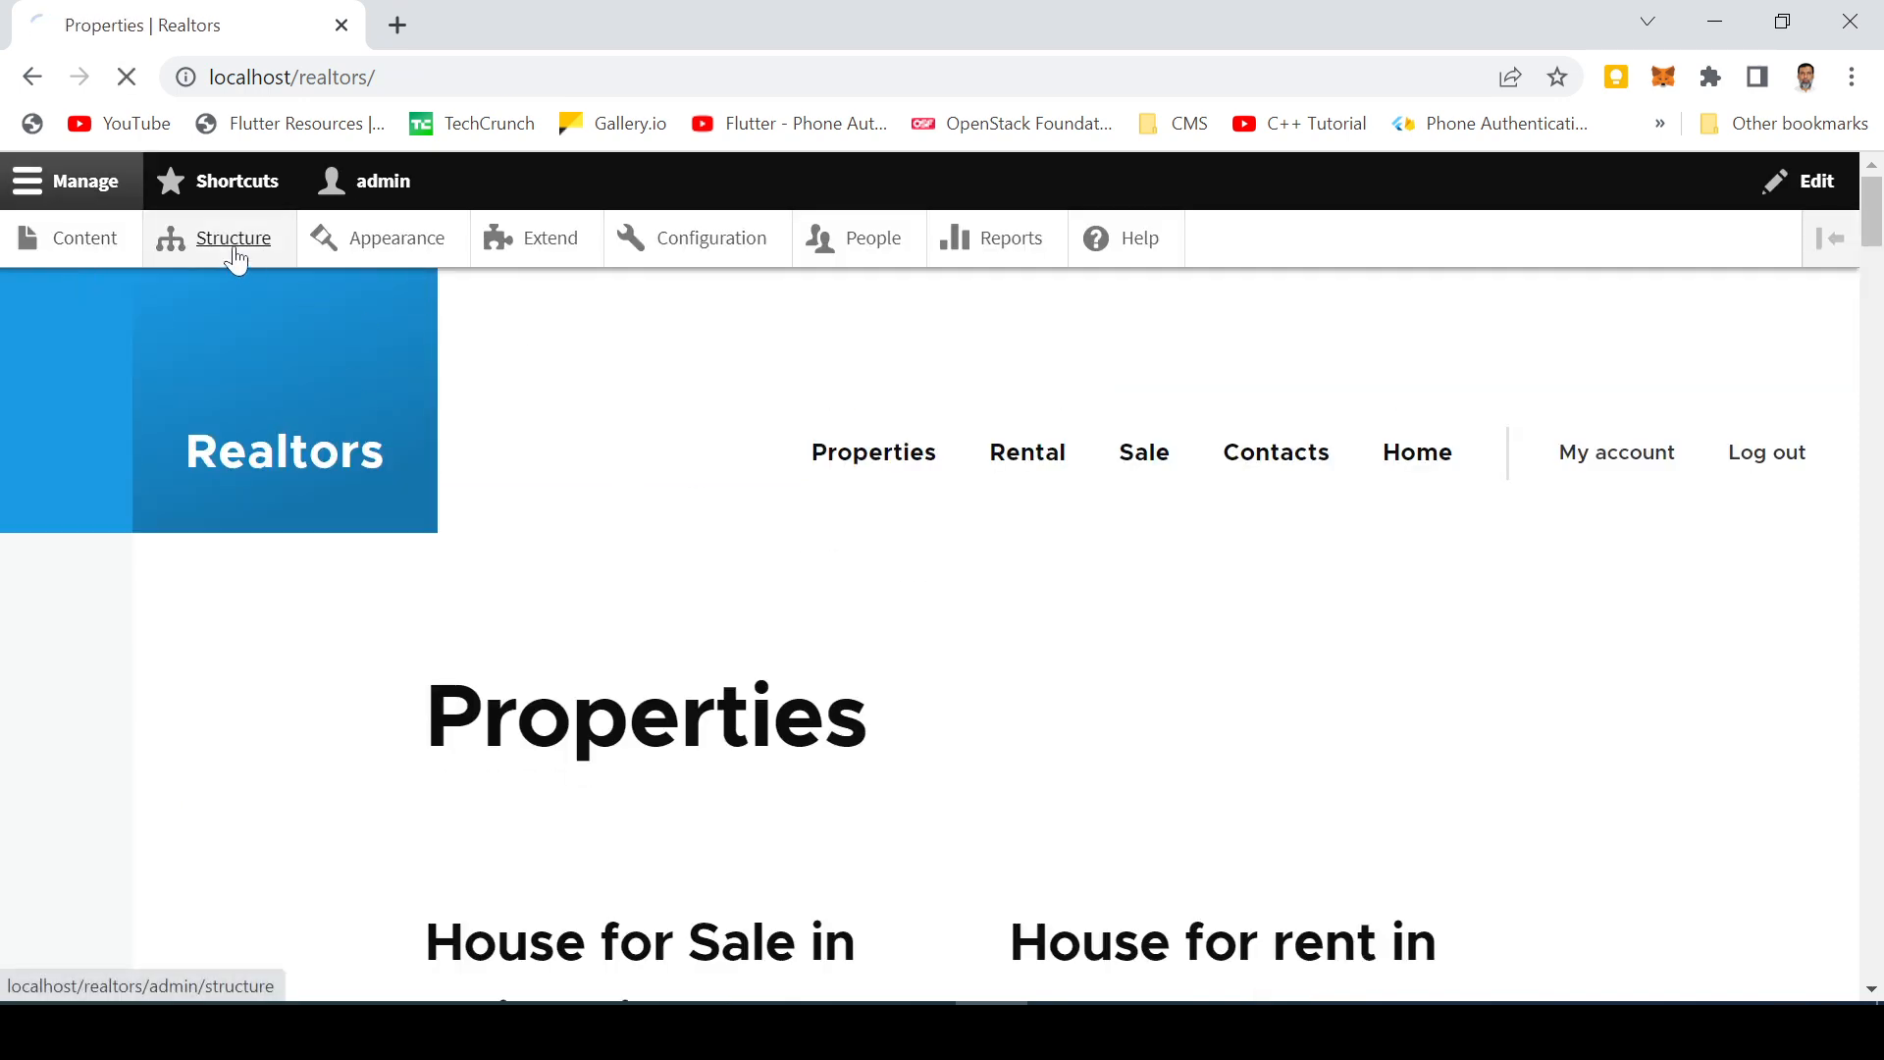
scroll(554, 530, down, 6)
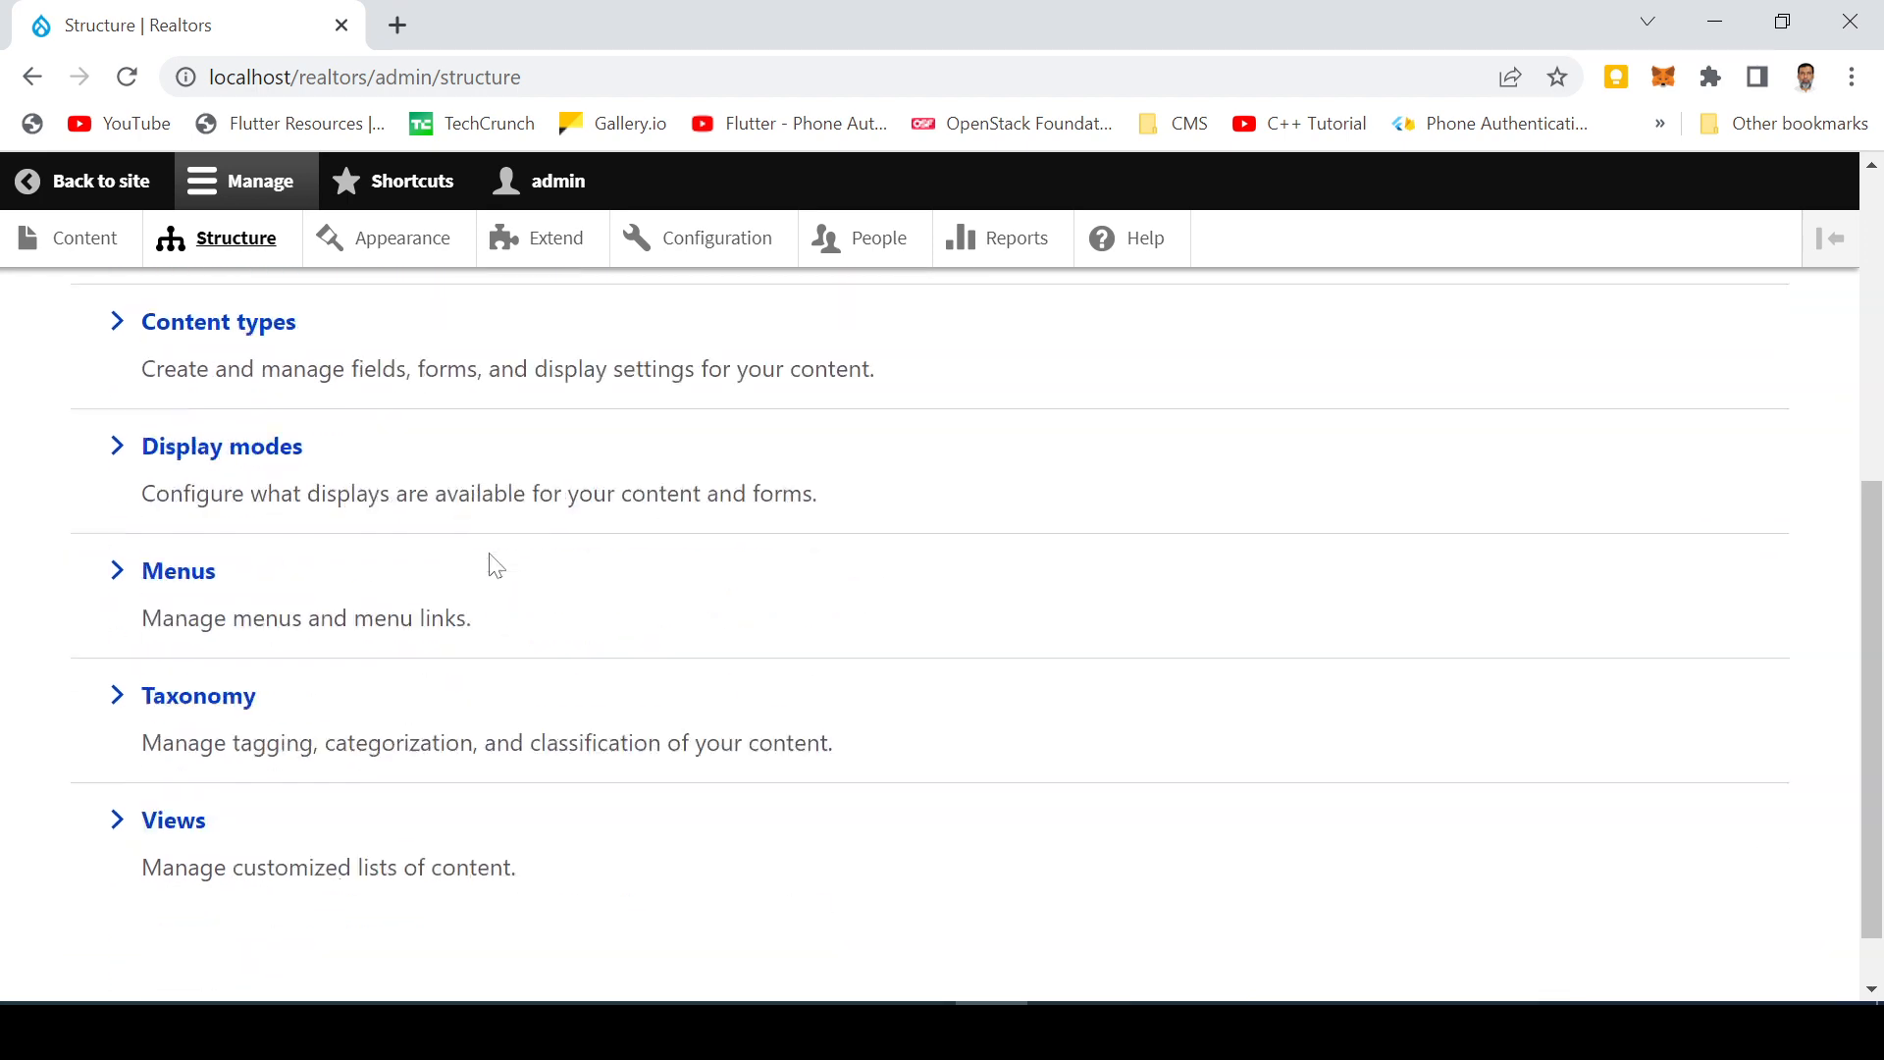
Step: Add a menu titled 'Add New Property' (machine name add-new-property) under Structure > Menus
click(201, 565)
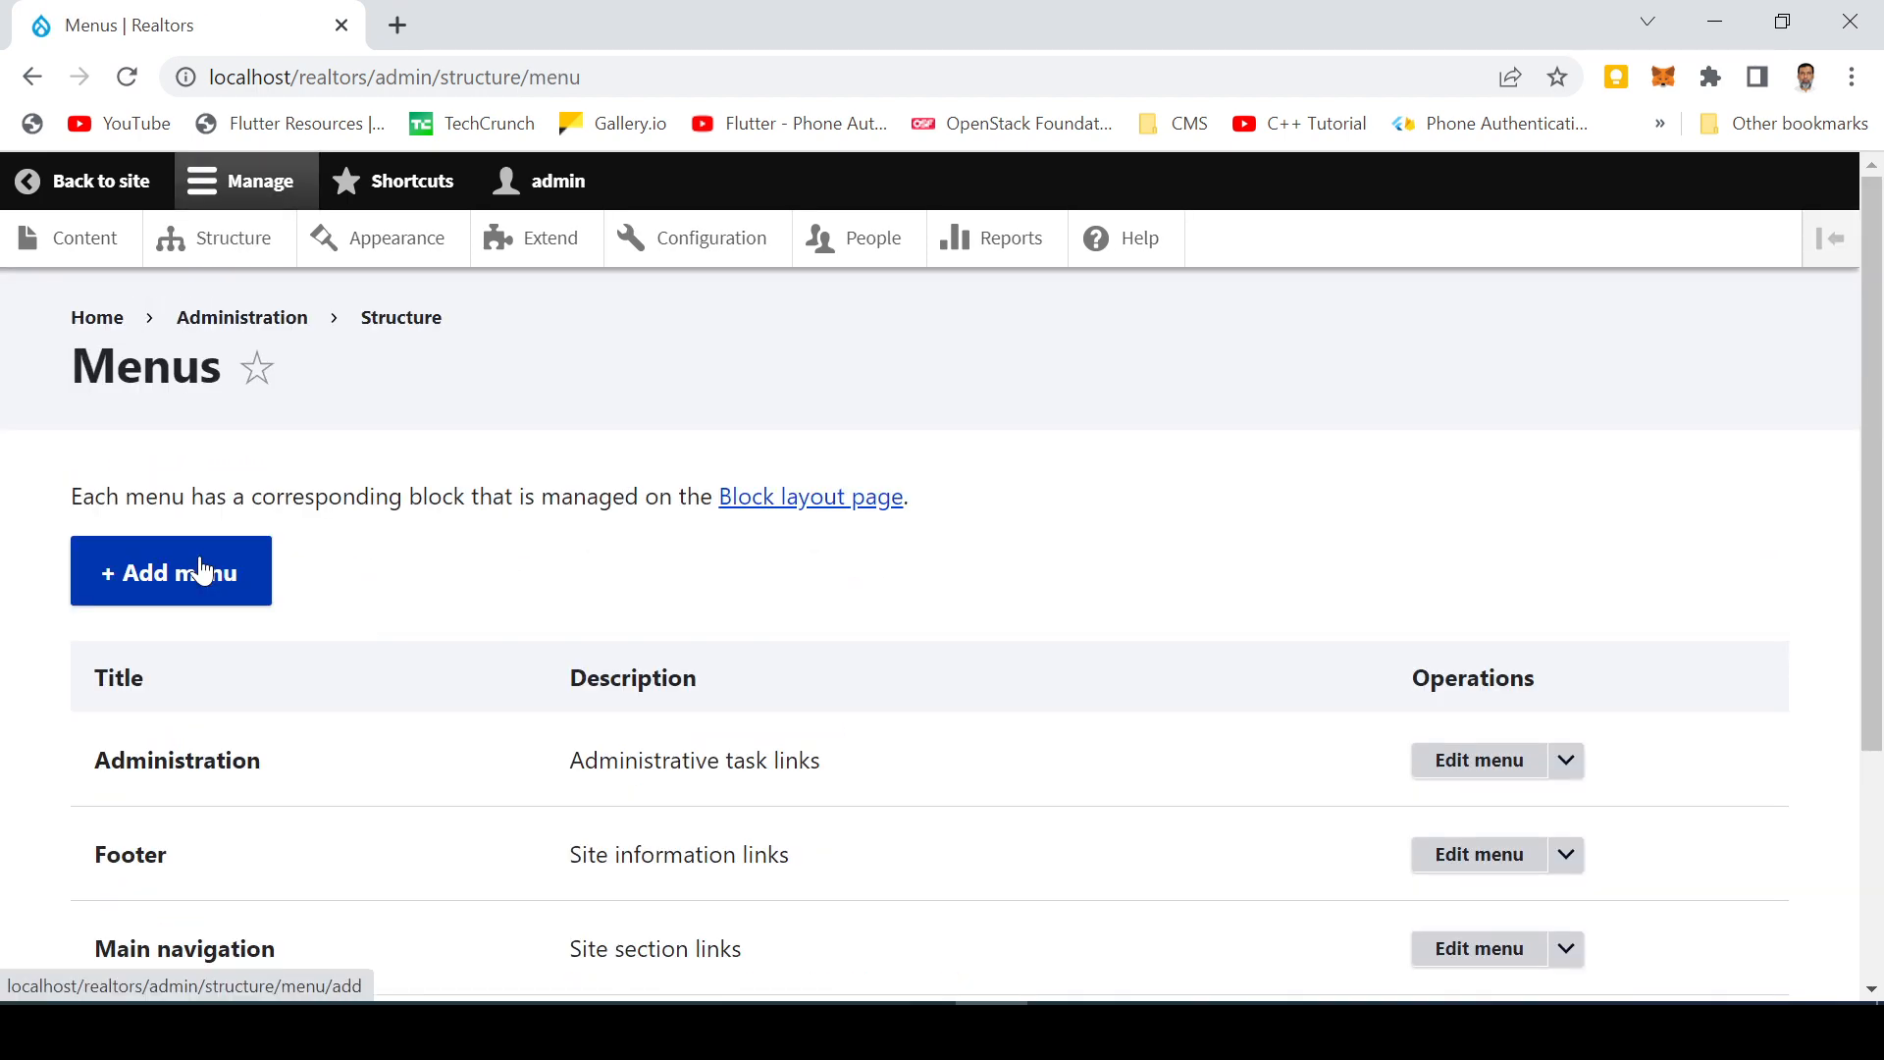
click(181, 580)
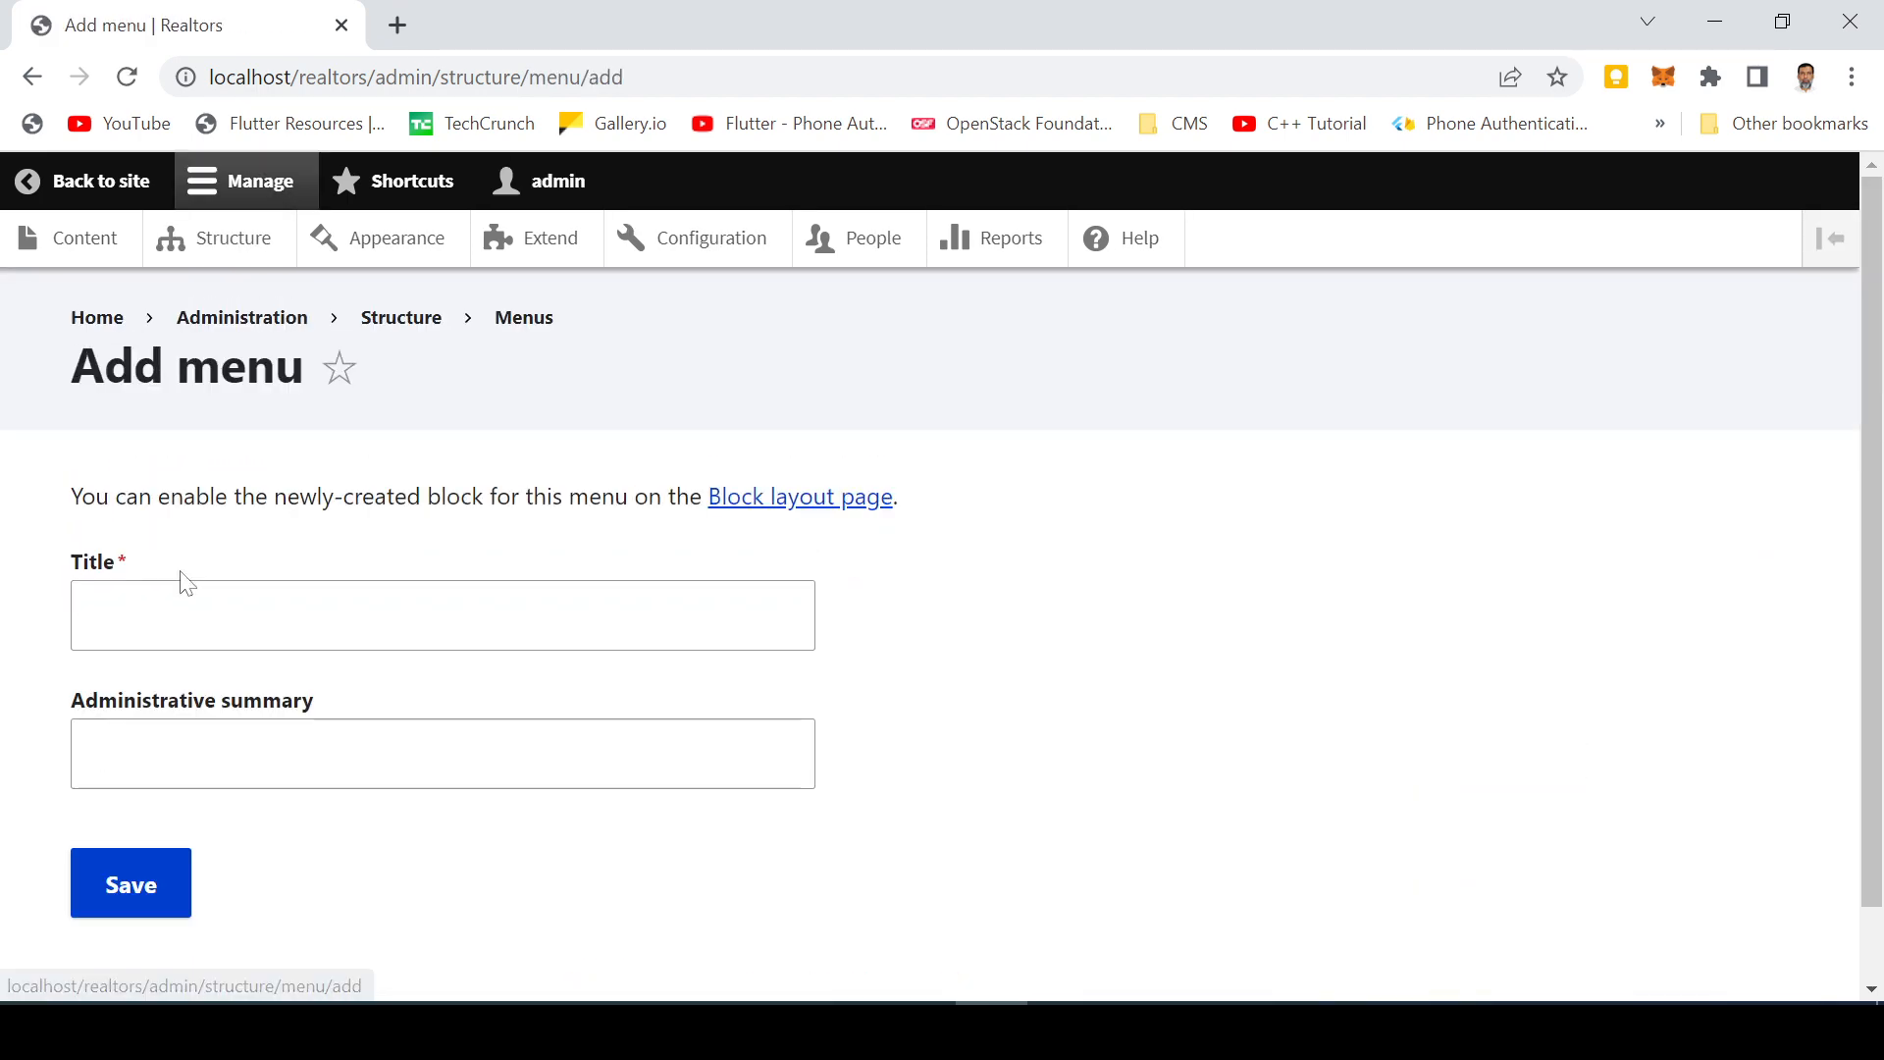
click(177, 584)
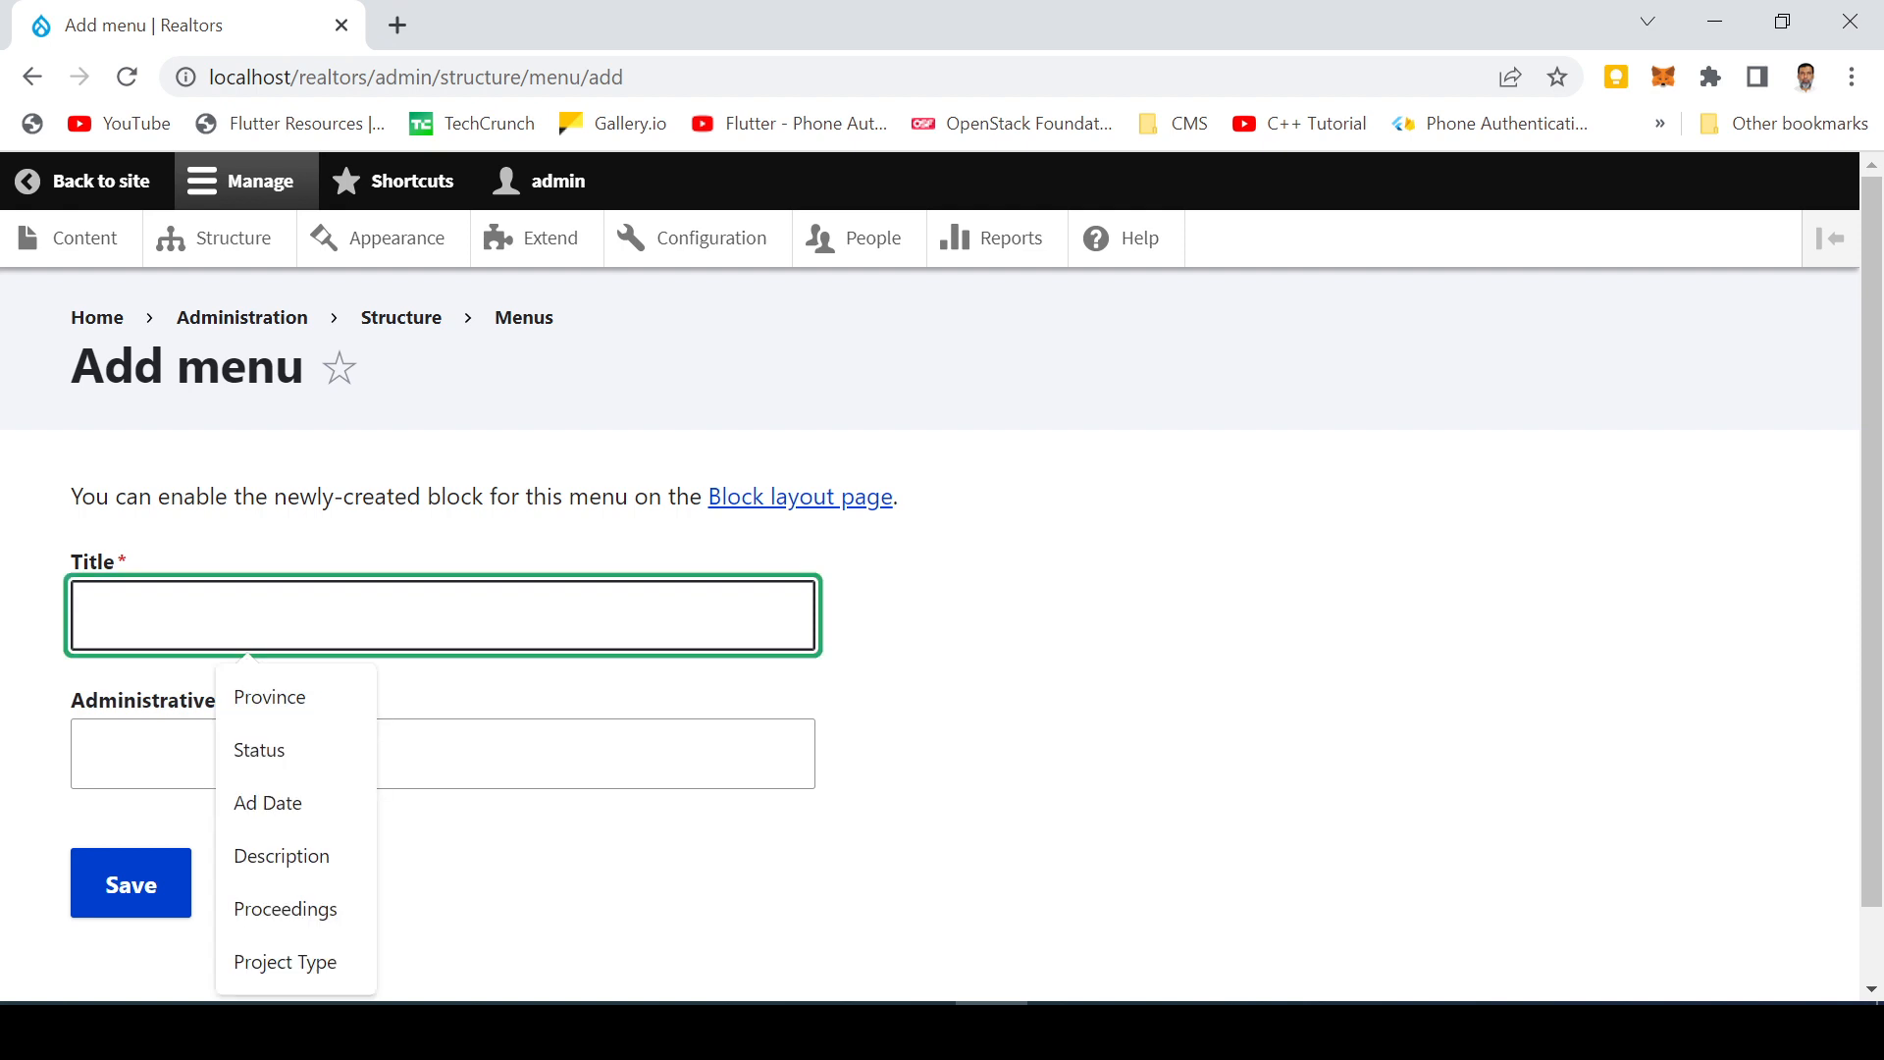
text(Add )
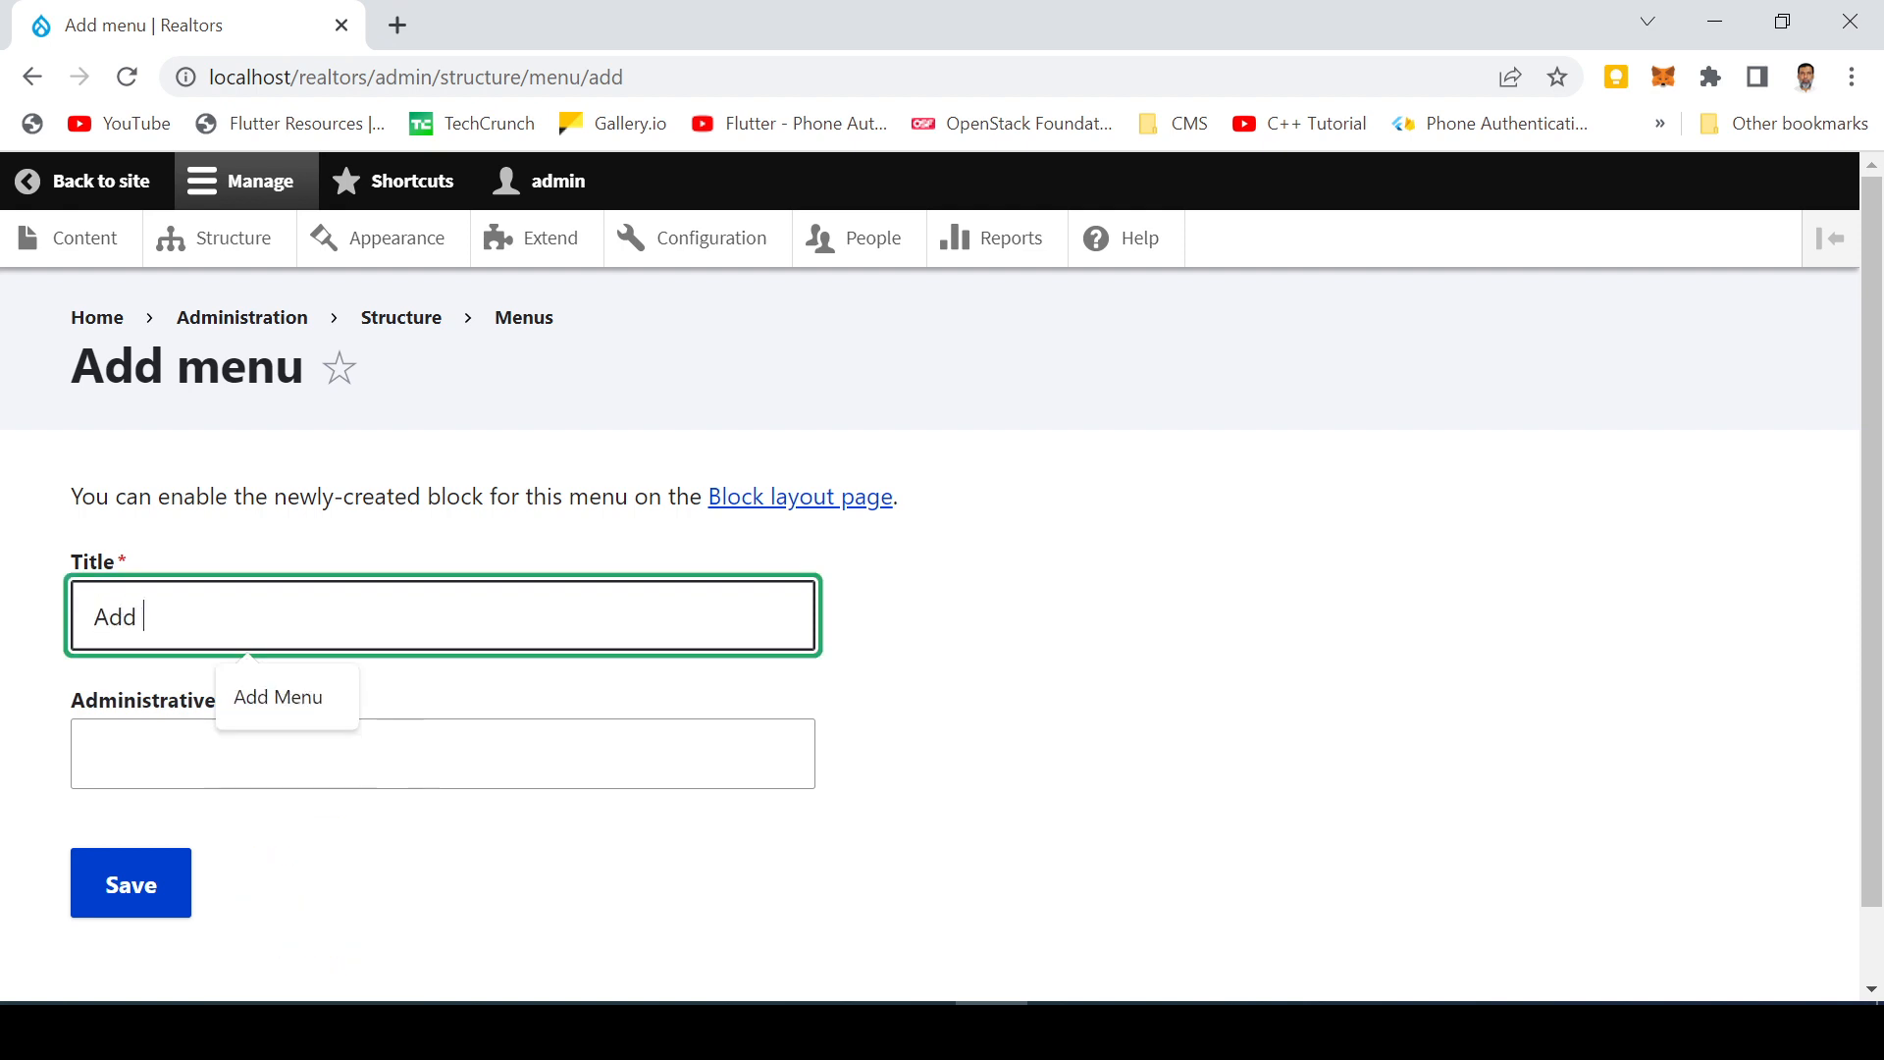
text(New Pro)
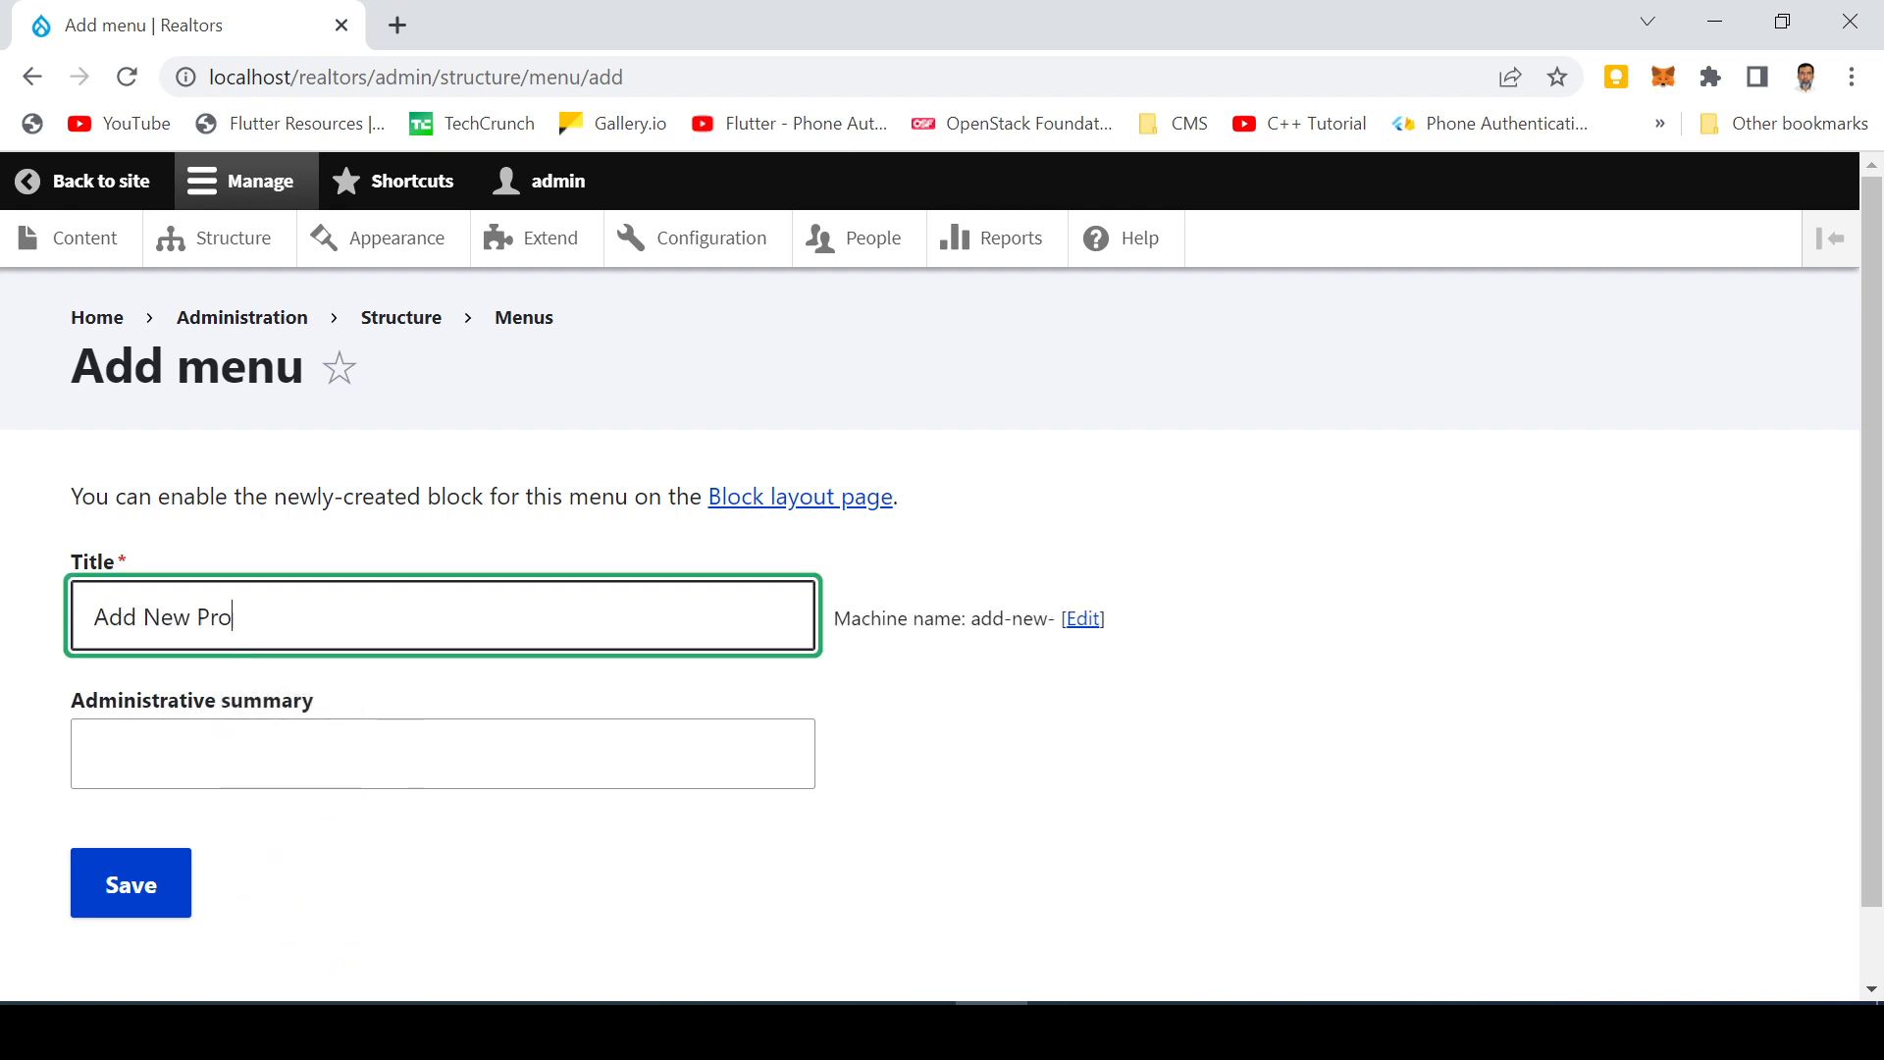
key(BackSpace)
text(oper)
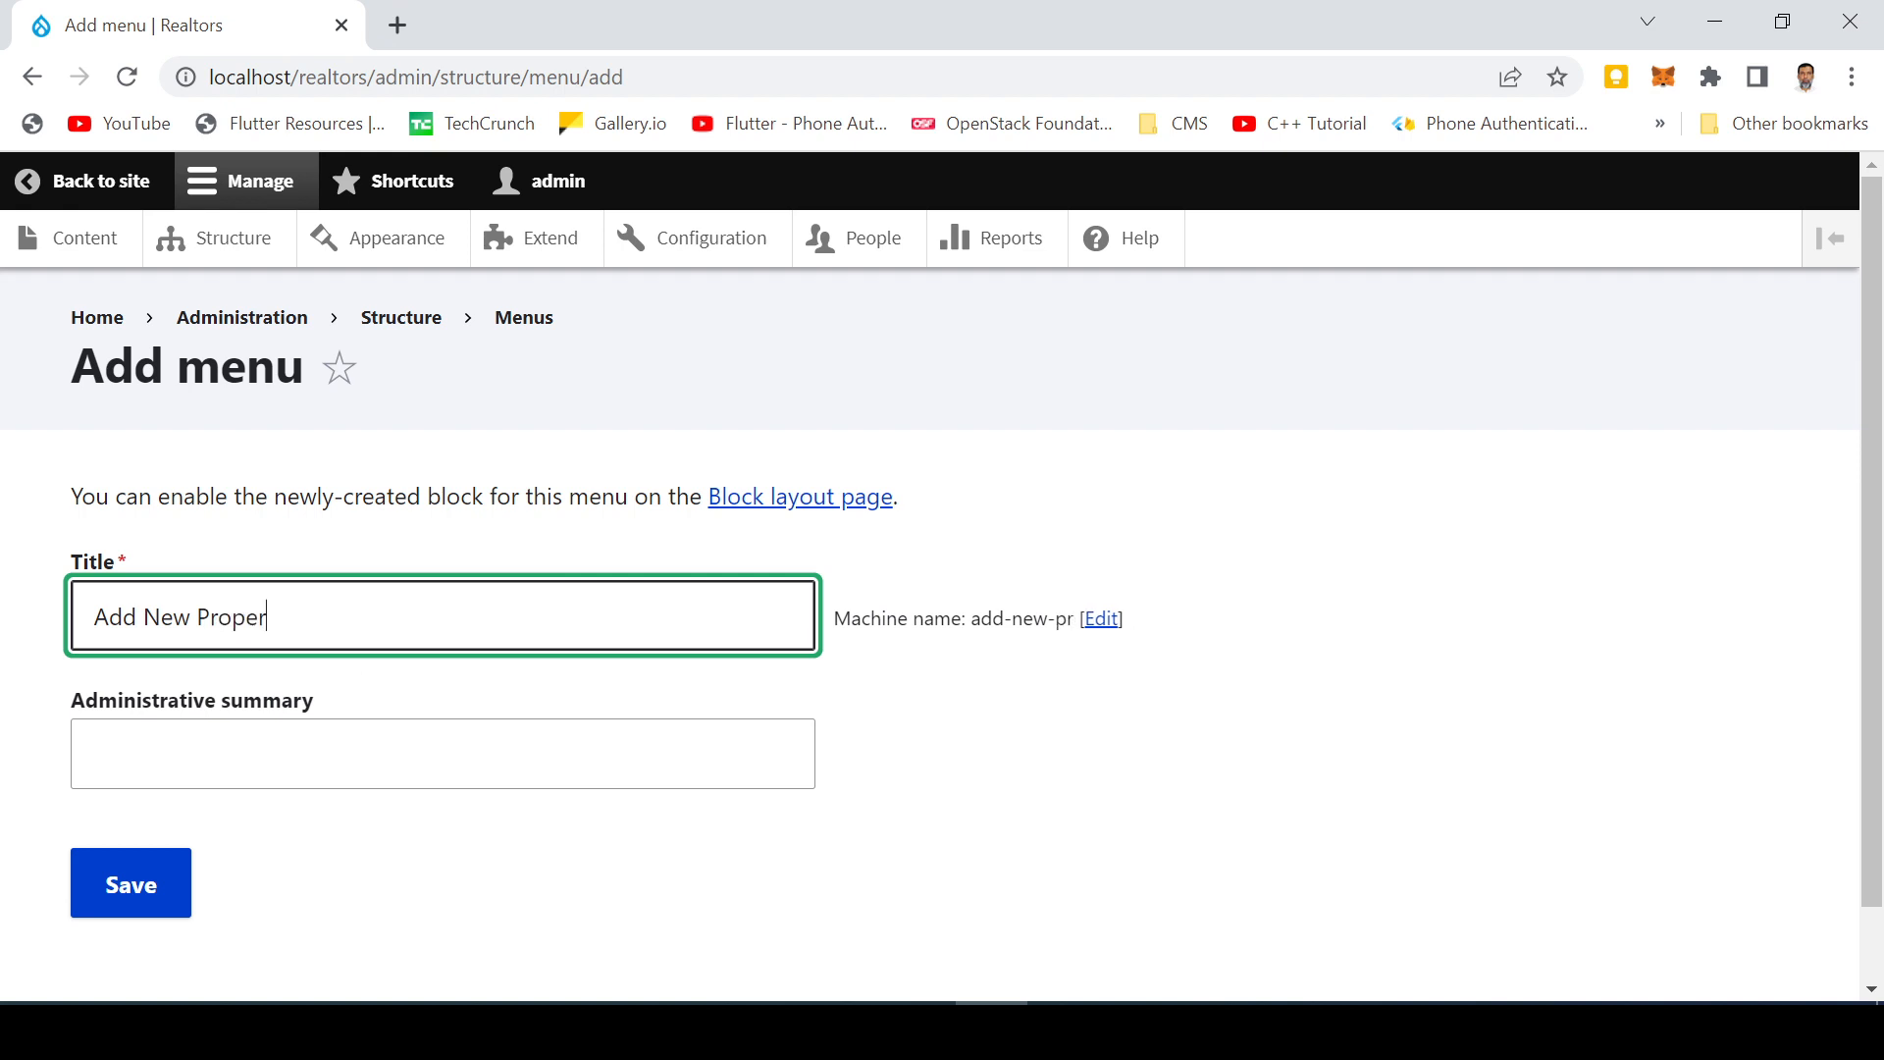
text(ty)
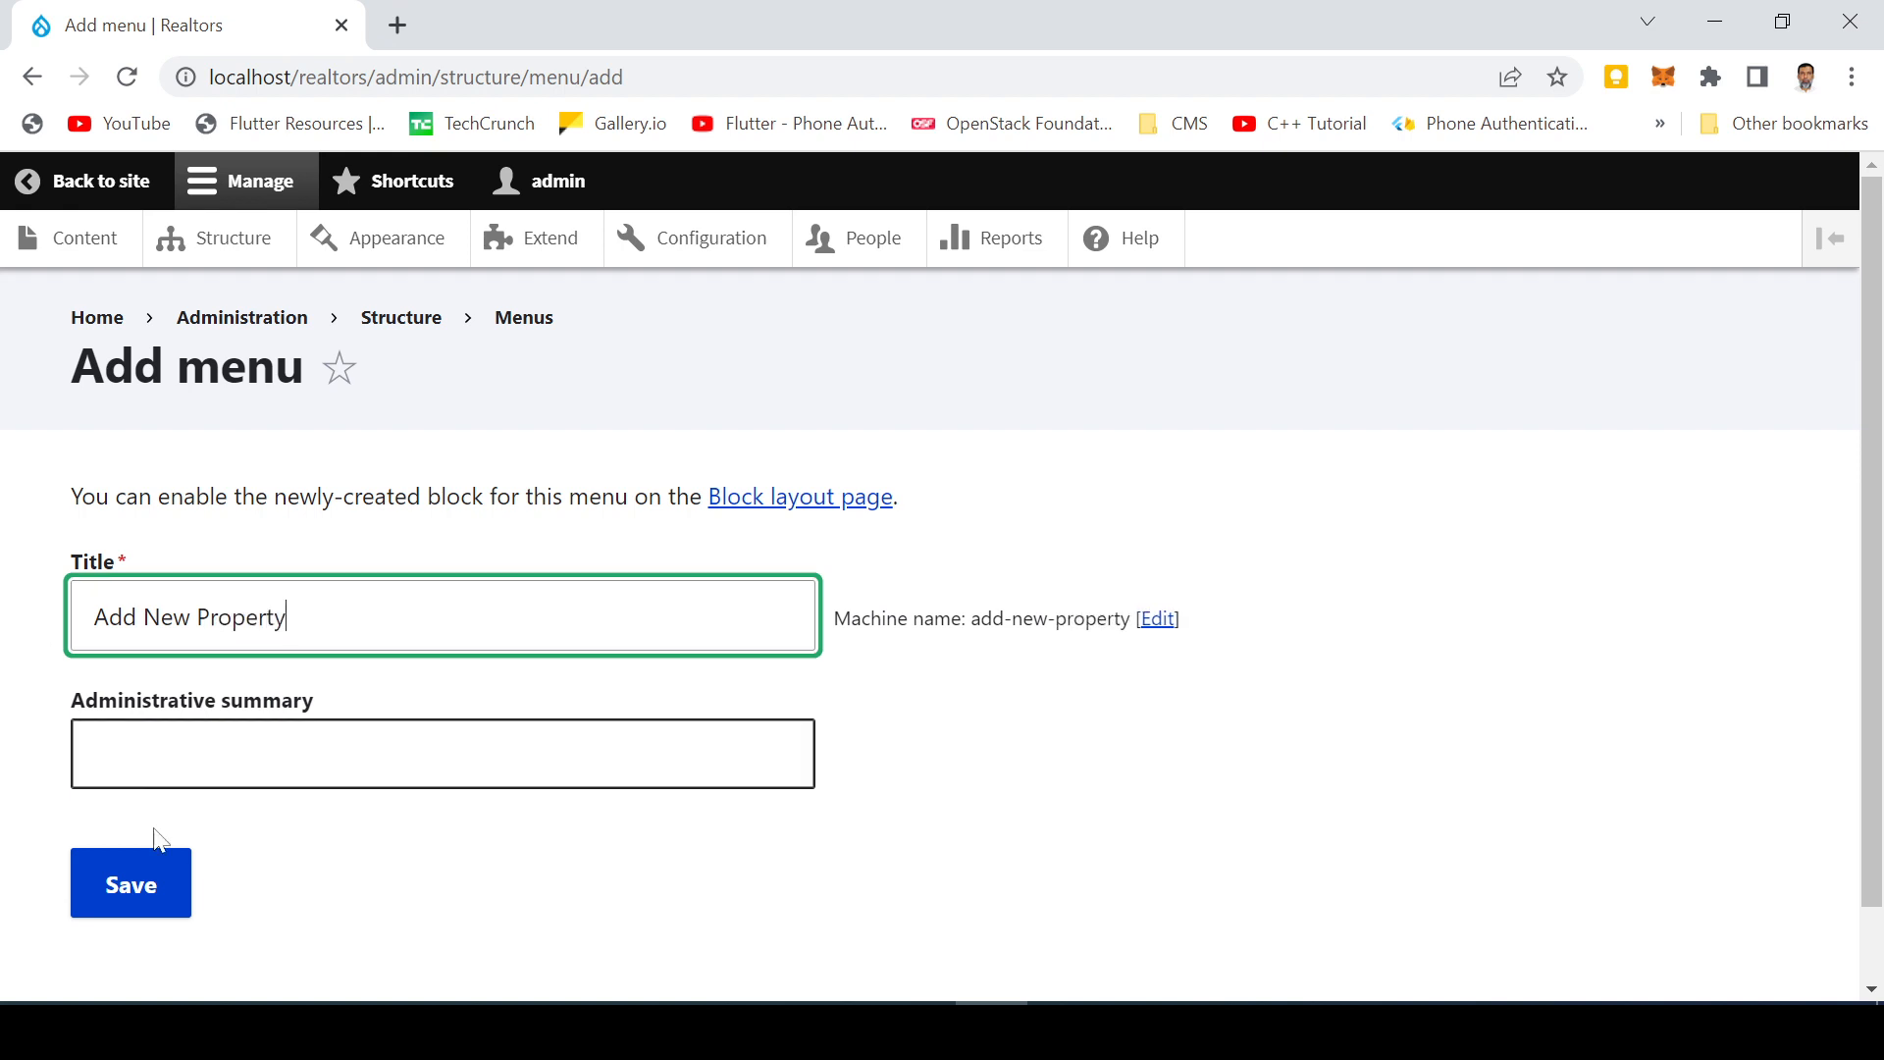
scroll(294, 810, down, 1)
click(134, 817)
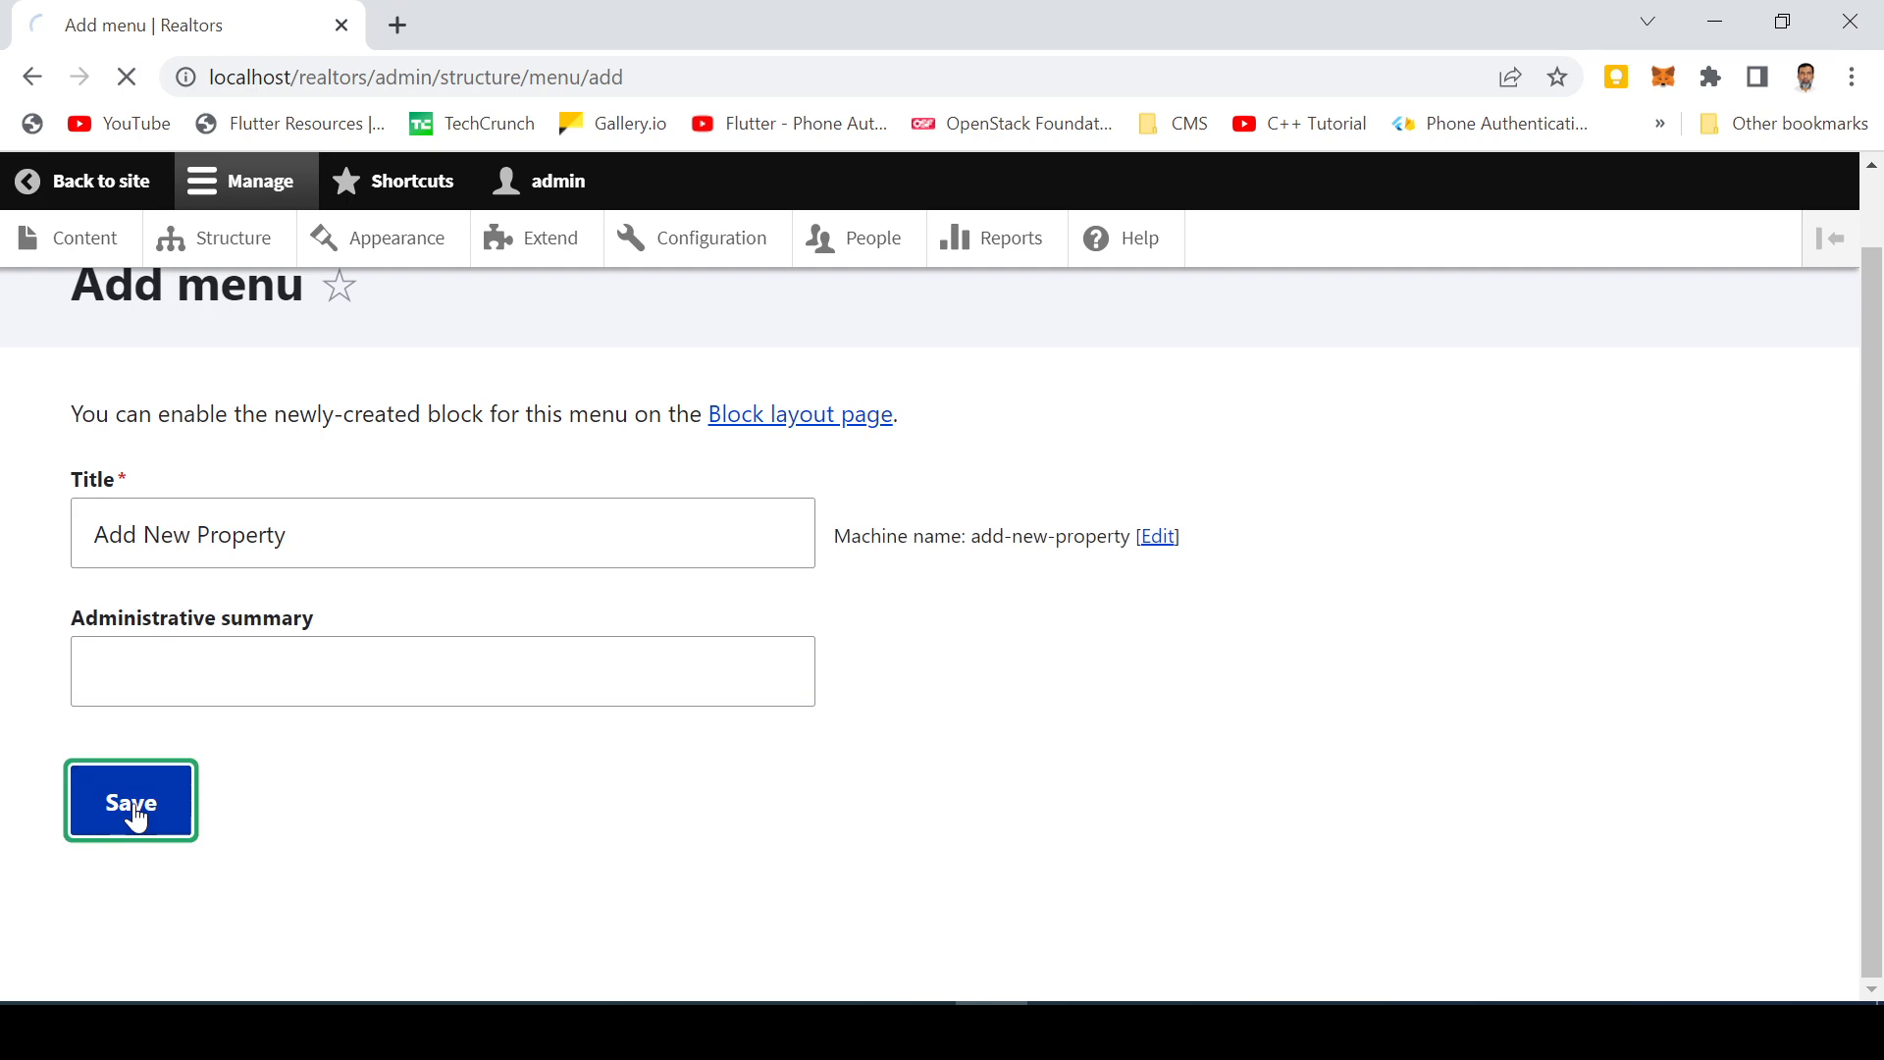
scroll(370, 820, down, 5)
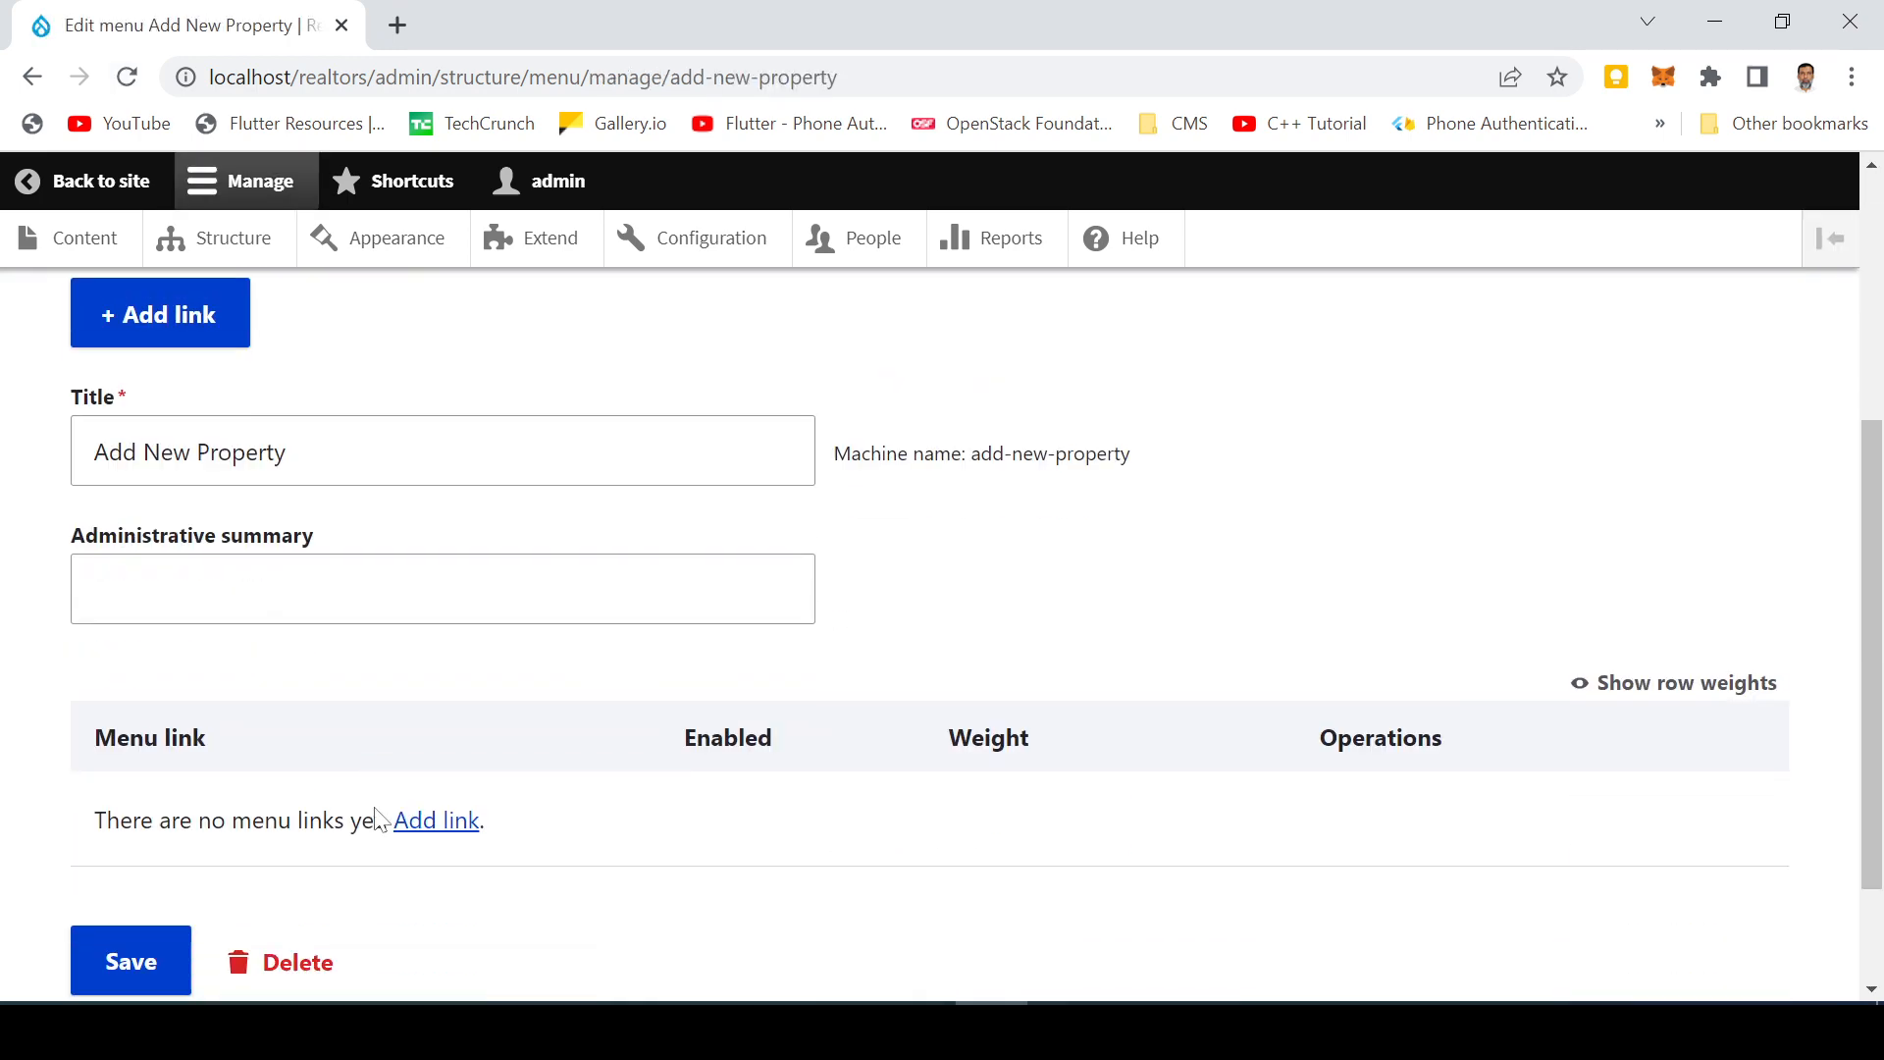
Step: Add a menu link titled 'Add New' pointing to /node/add/property
click(157, 334)
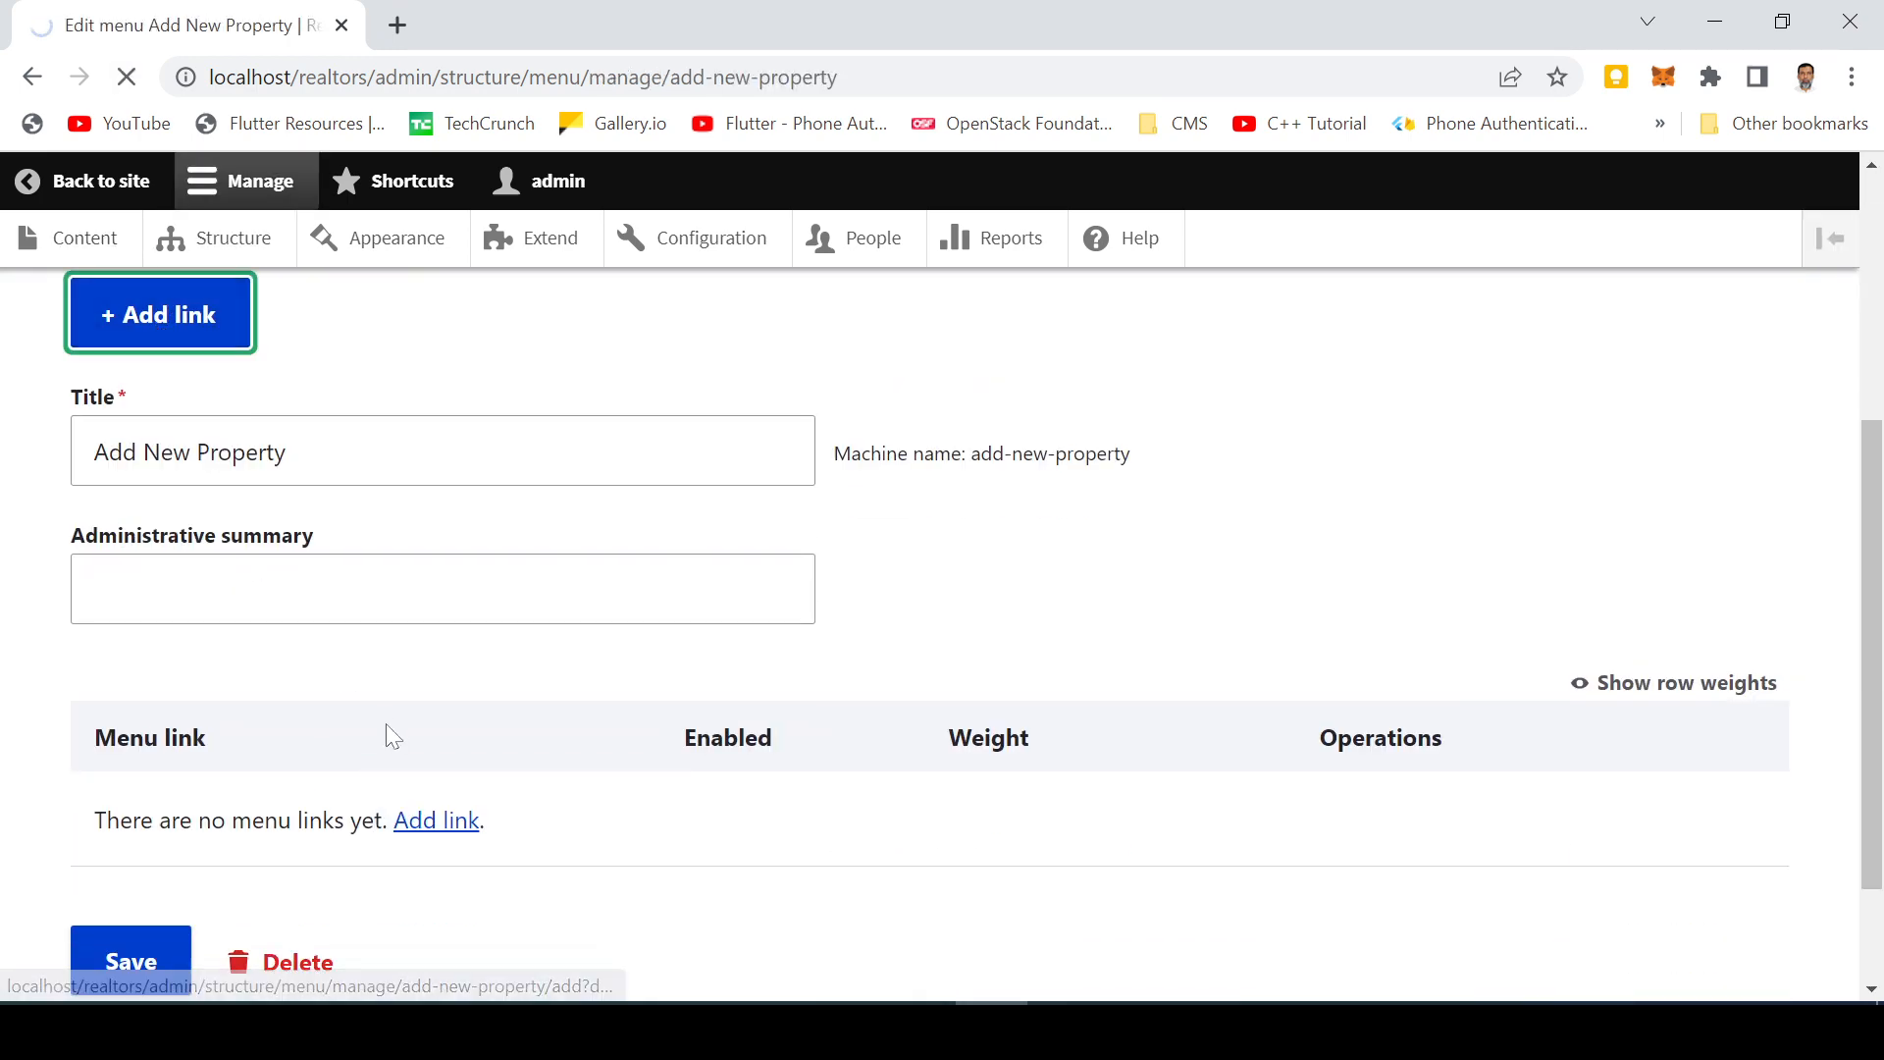
click(195, 571)
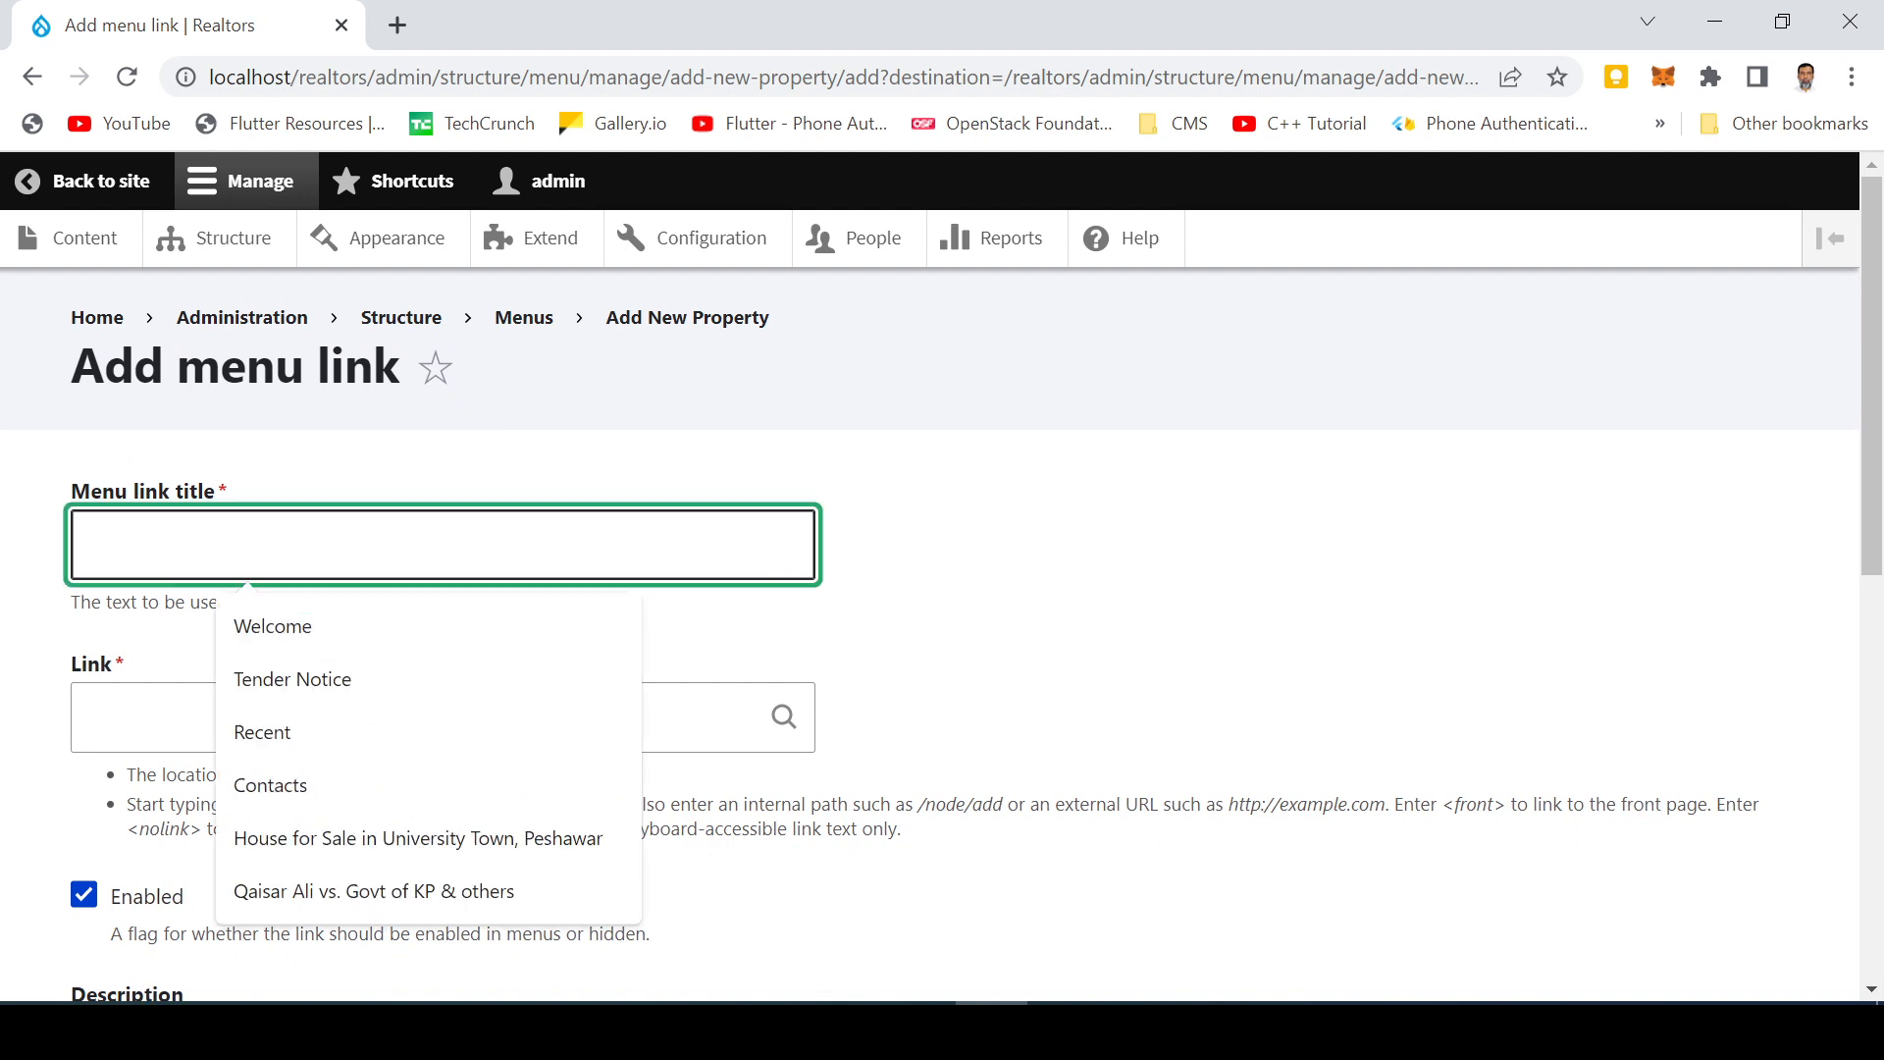
text(Add New)
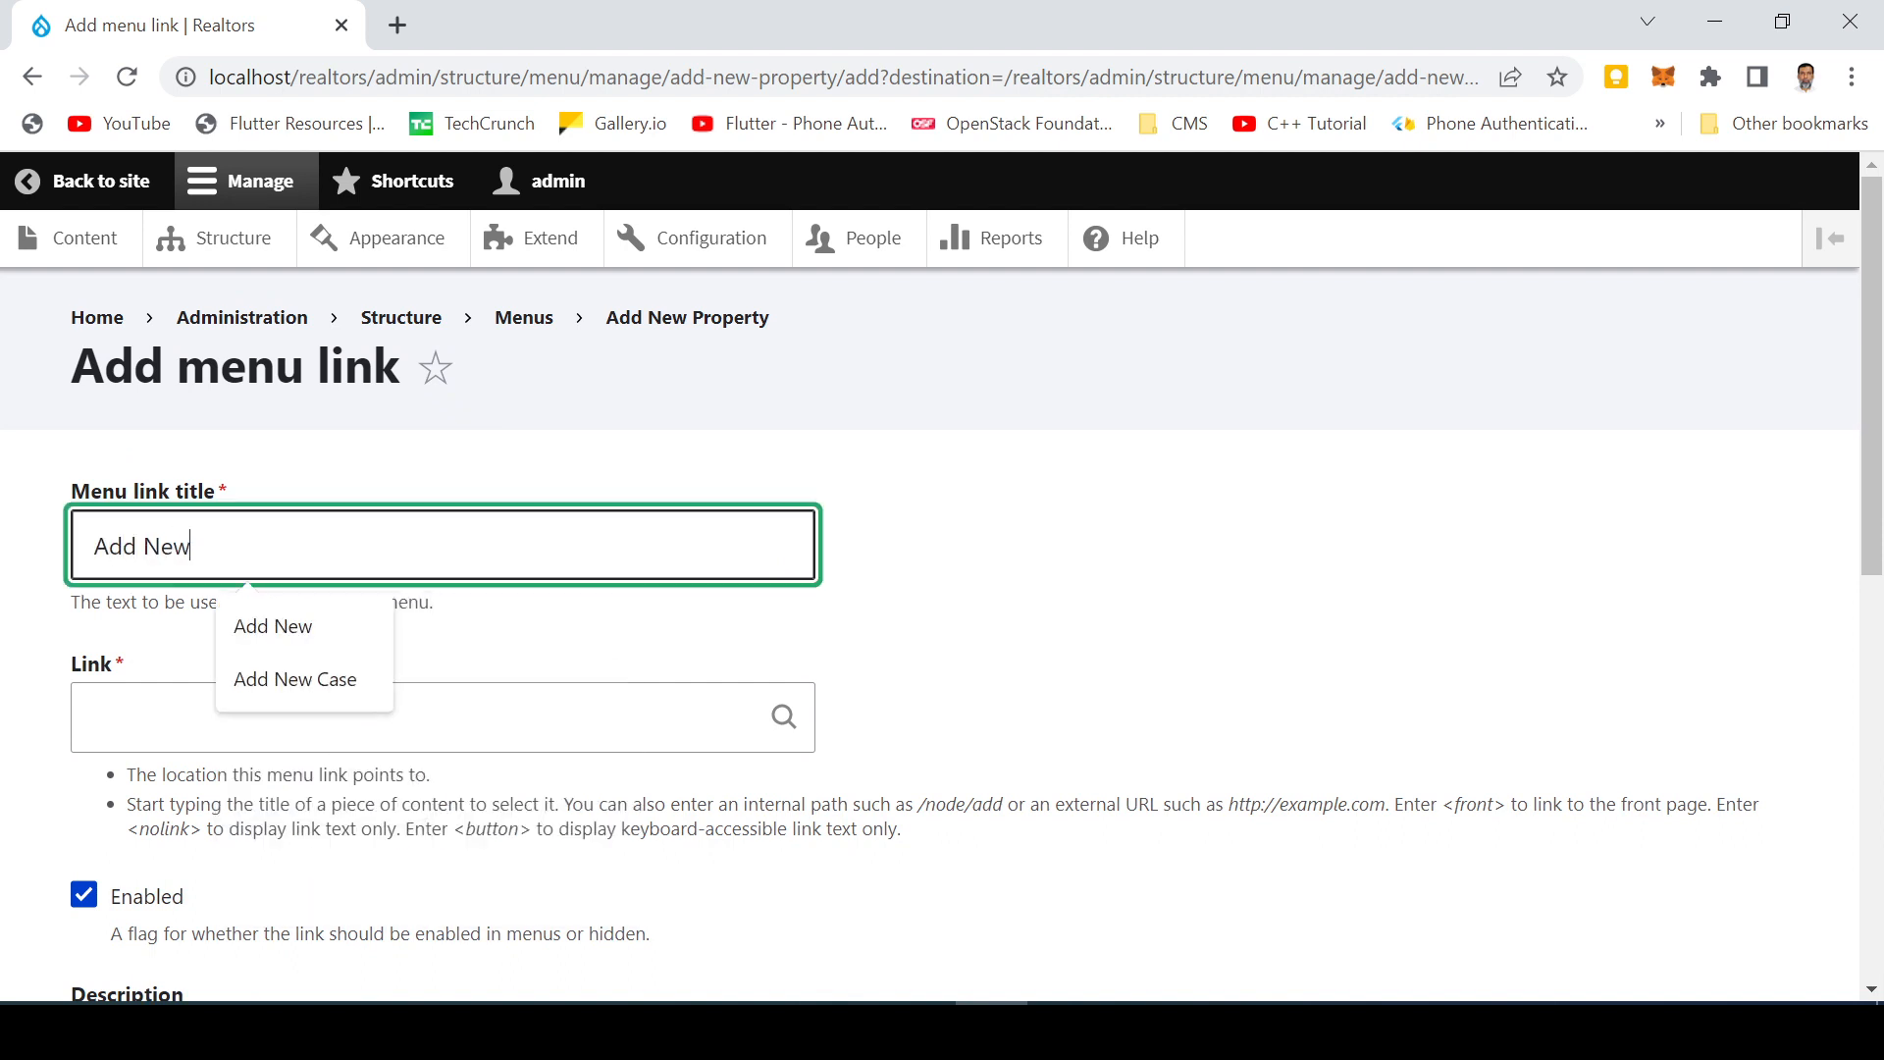
key(BackSpace)
key(Tab)
text(/node/add/property)
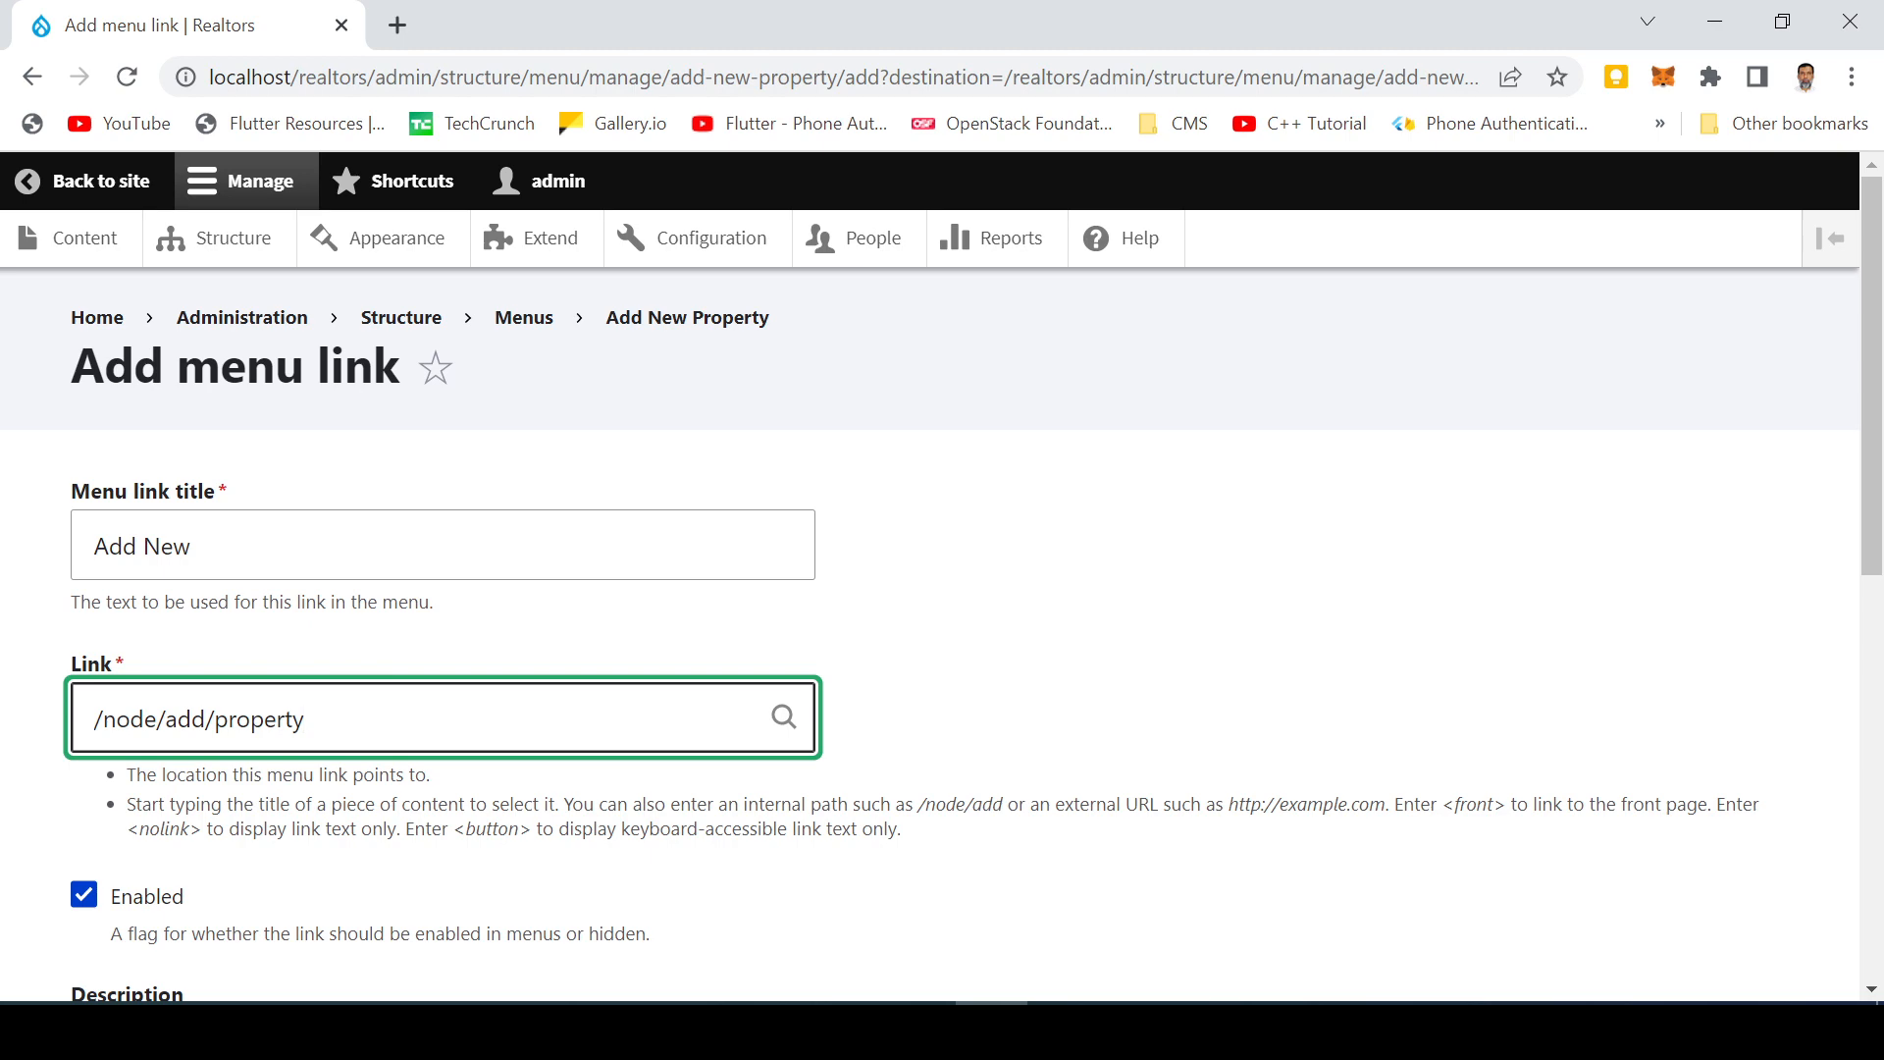
scroll(451, 742, down, 8)
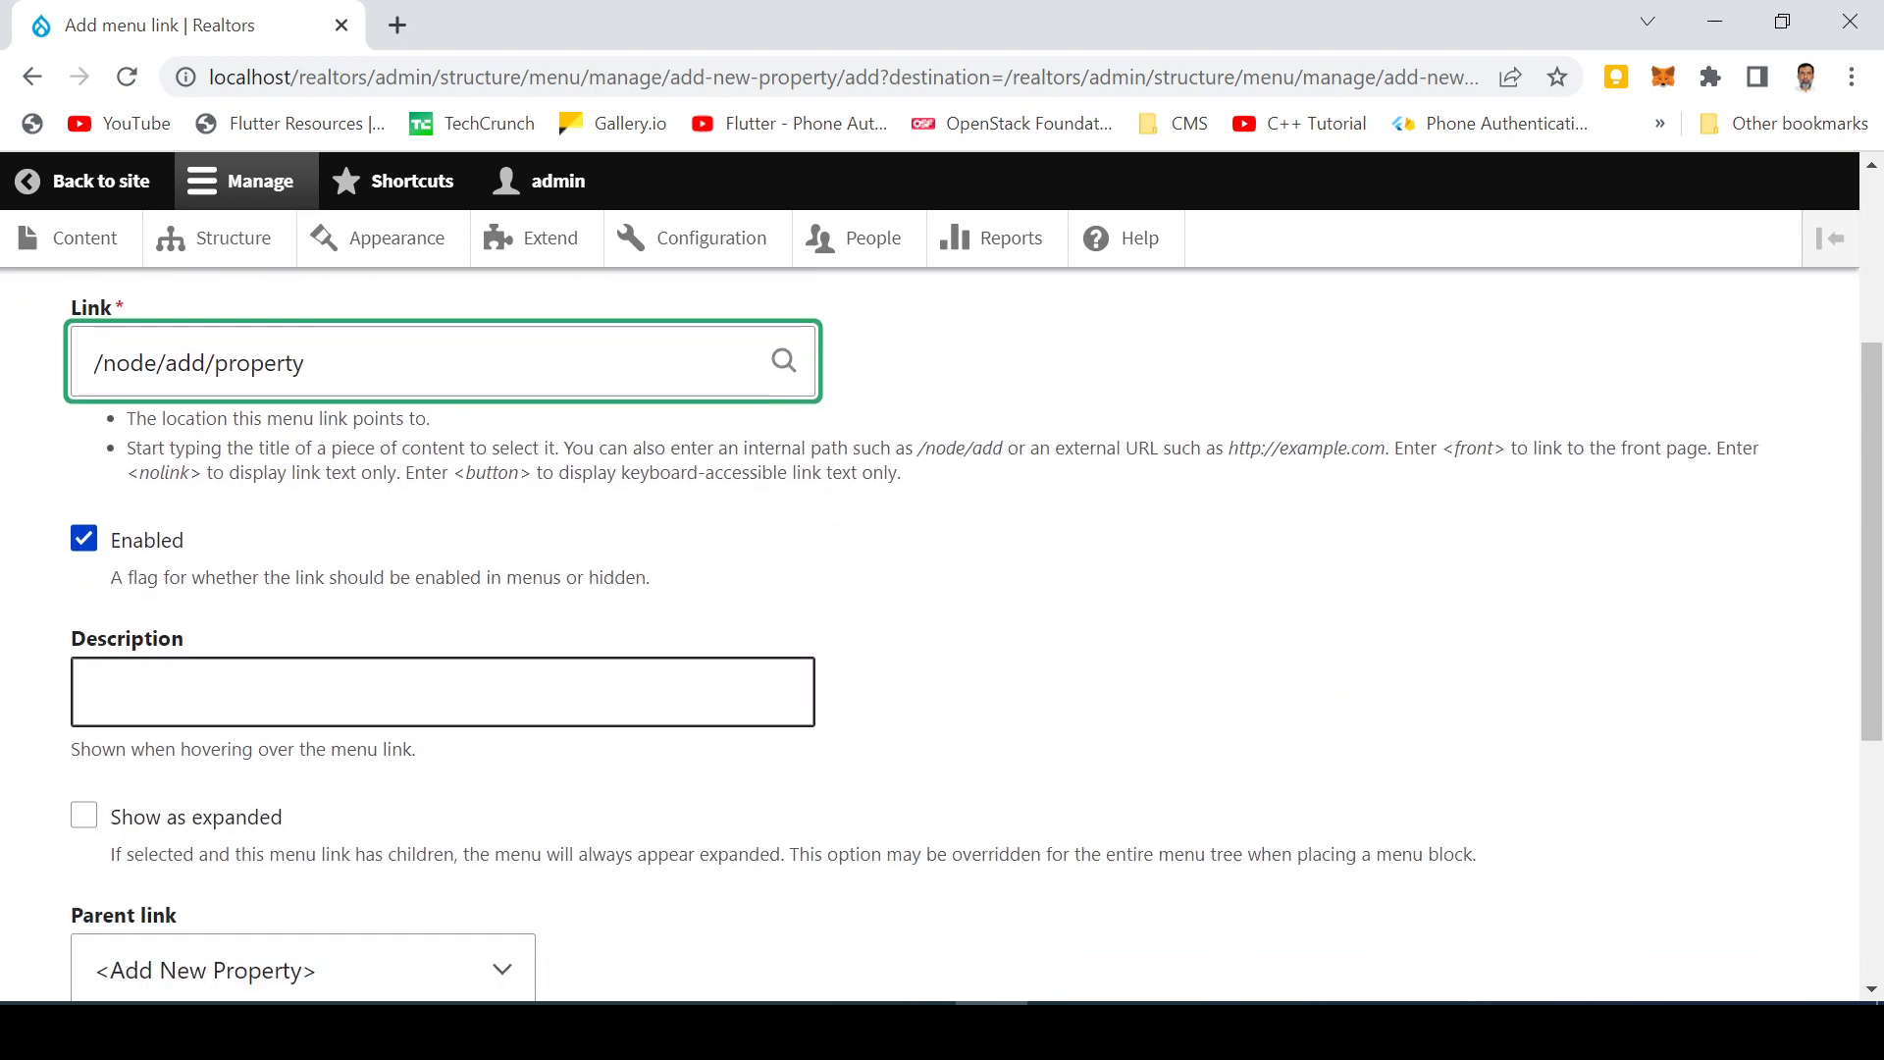
scroll(451, 742, up, 3)
Step: Give the link a description about adding a new property, then save the link and the menu
click(441, 606)
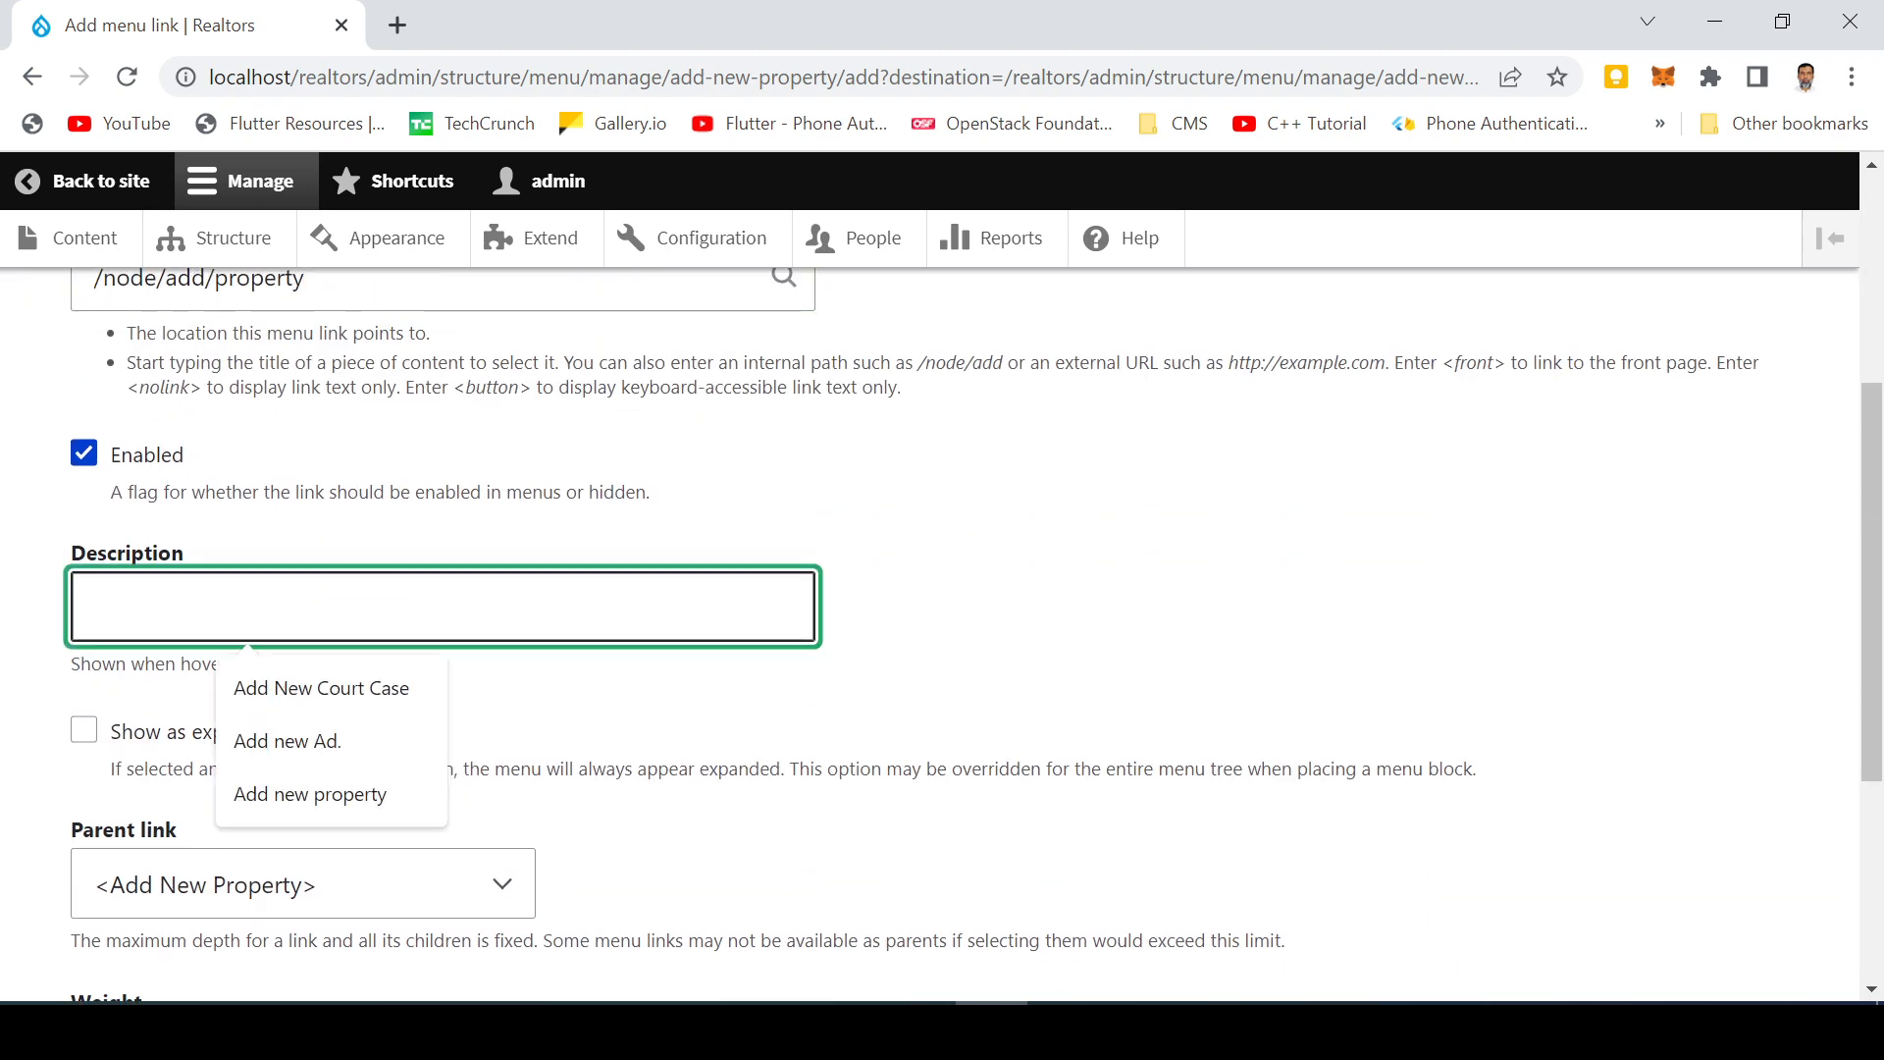
text(Add new )
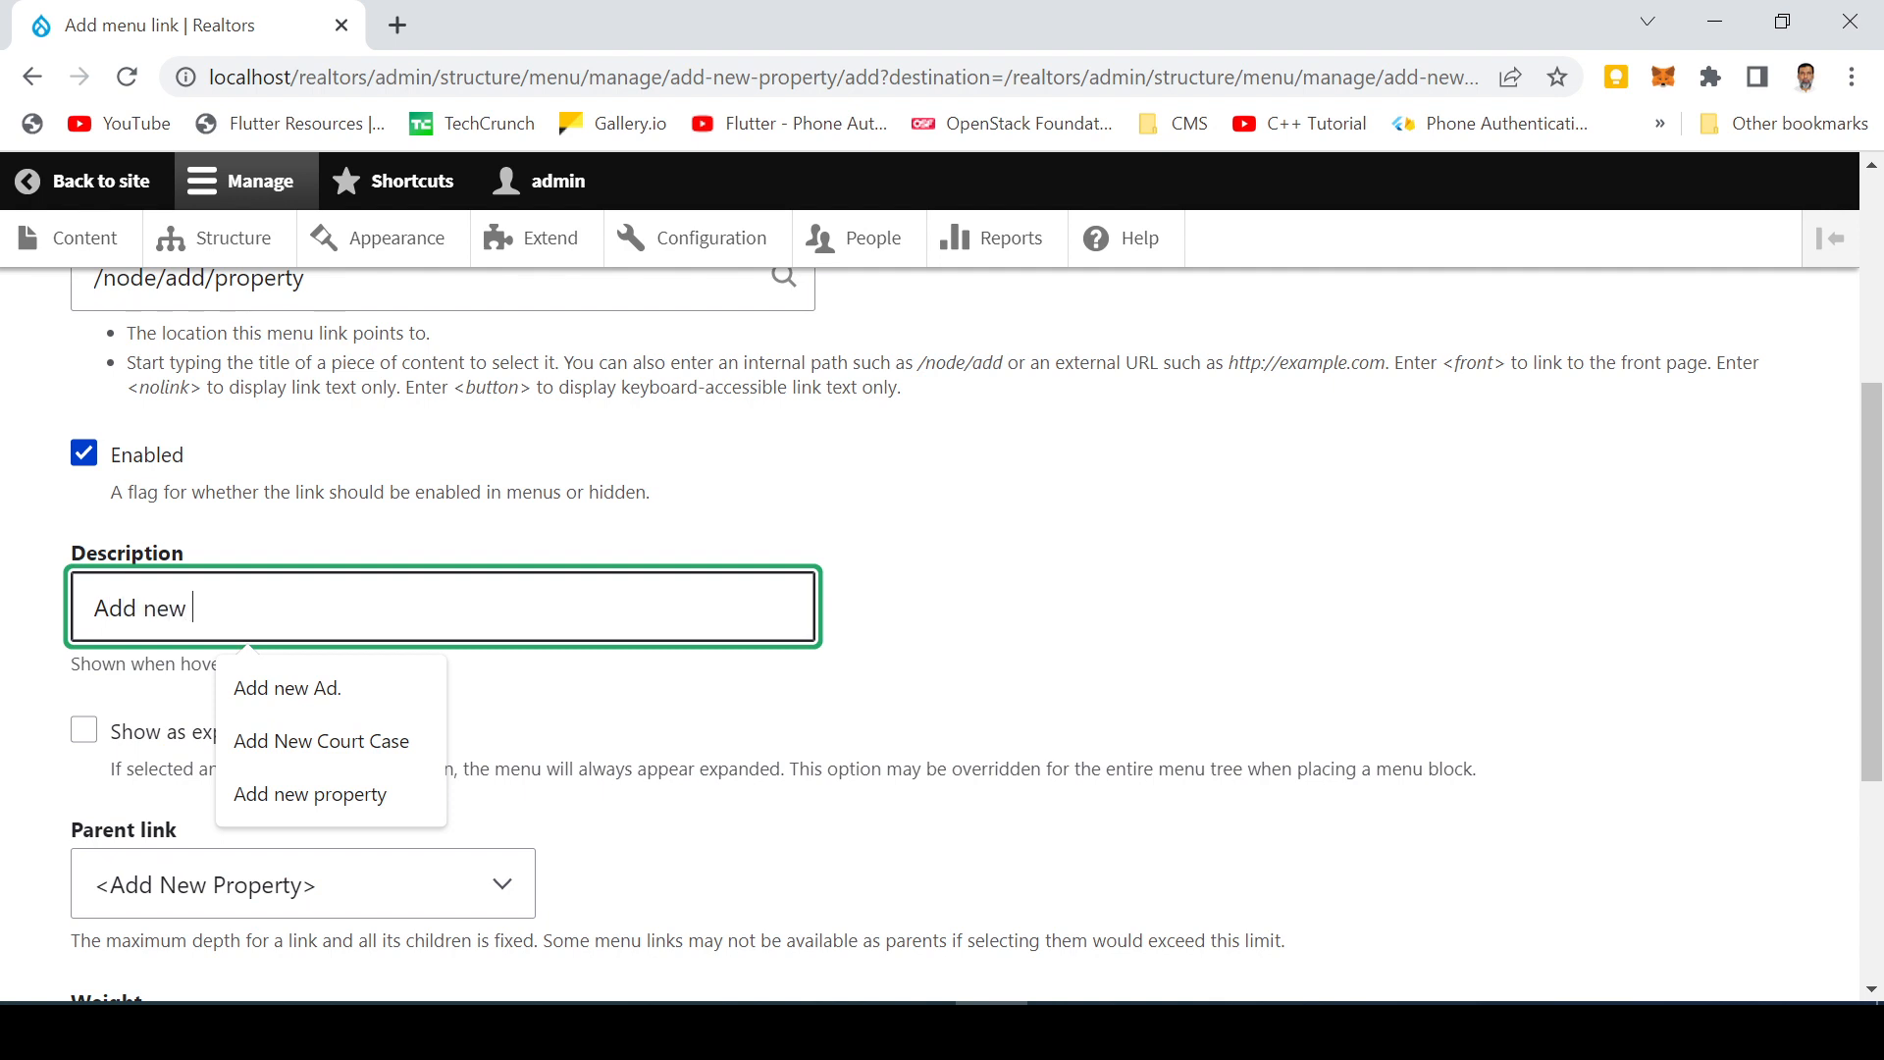
text(proper)
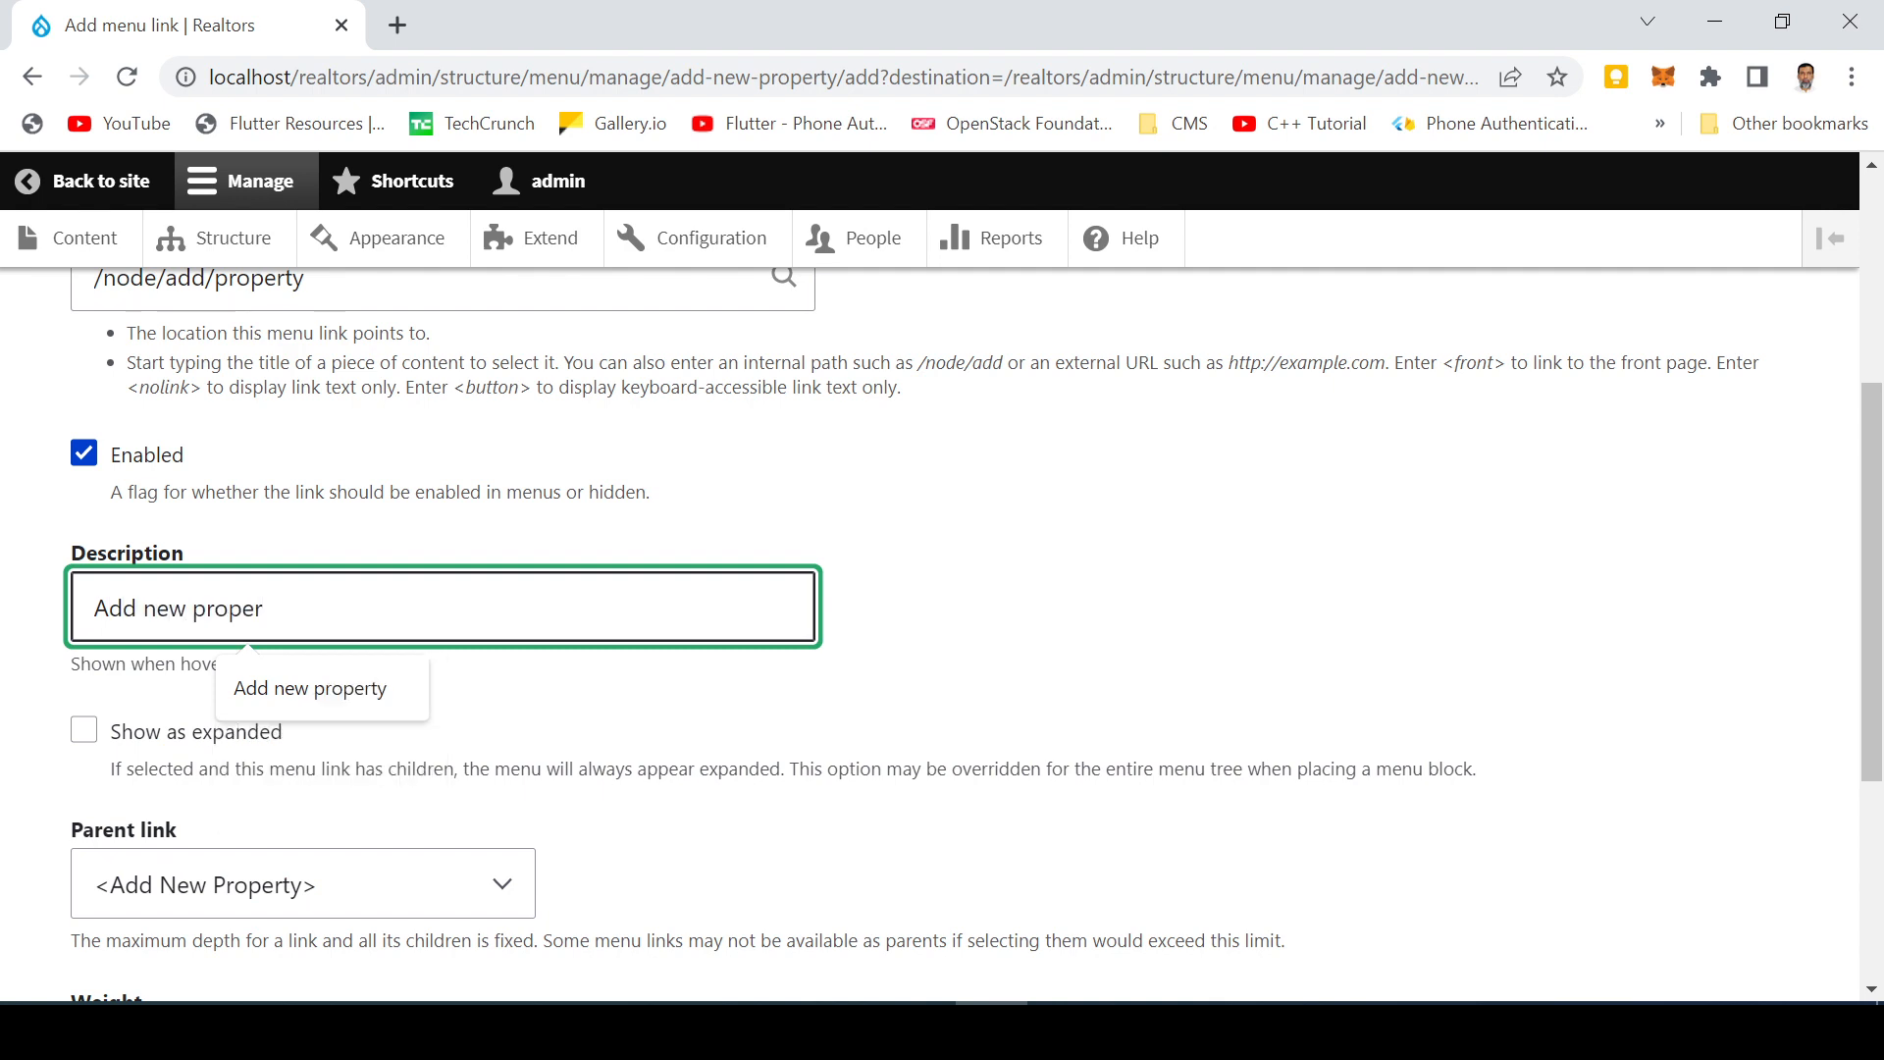
key(Down)
text(oper t)
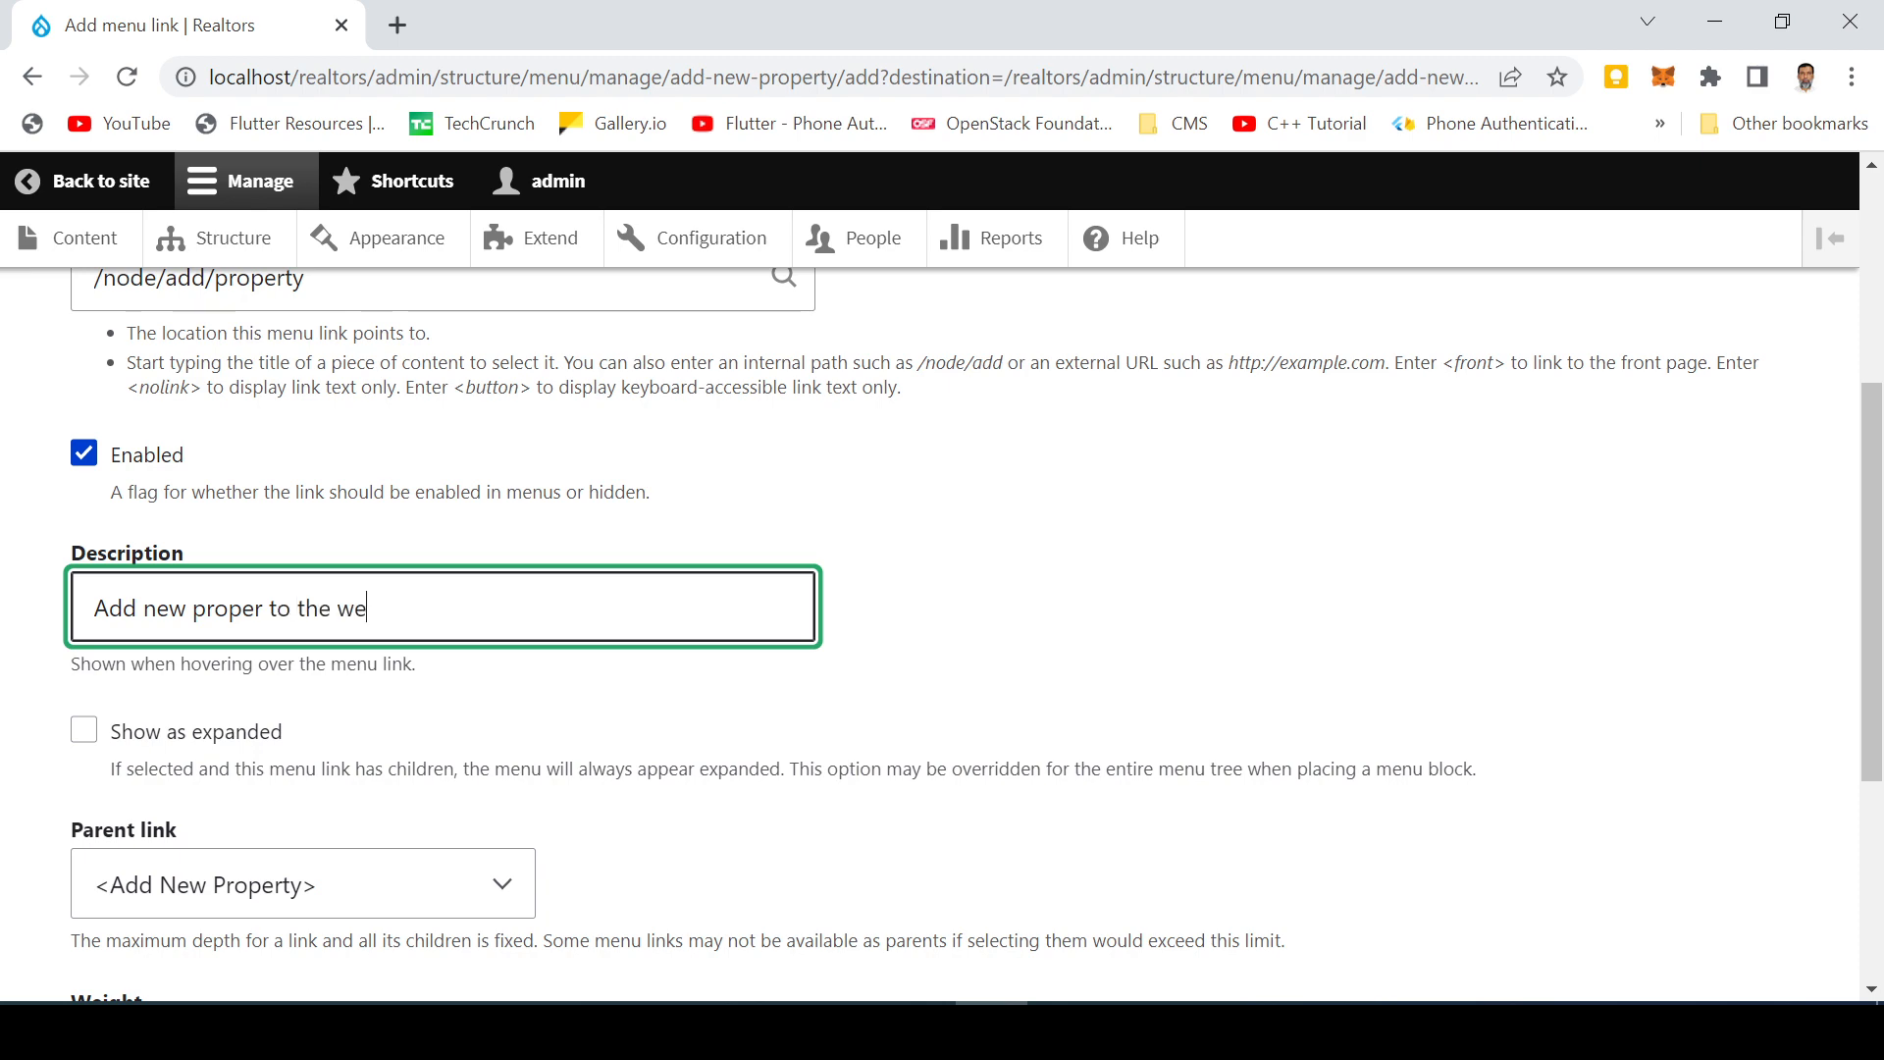
scroll(206, 702, down, 4)
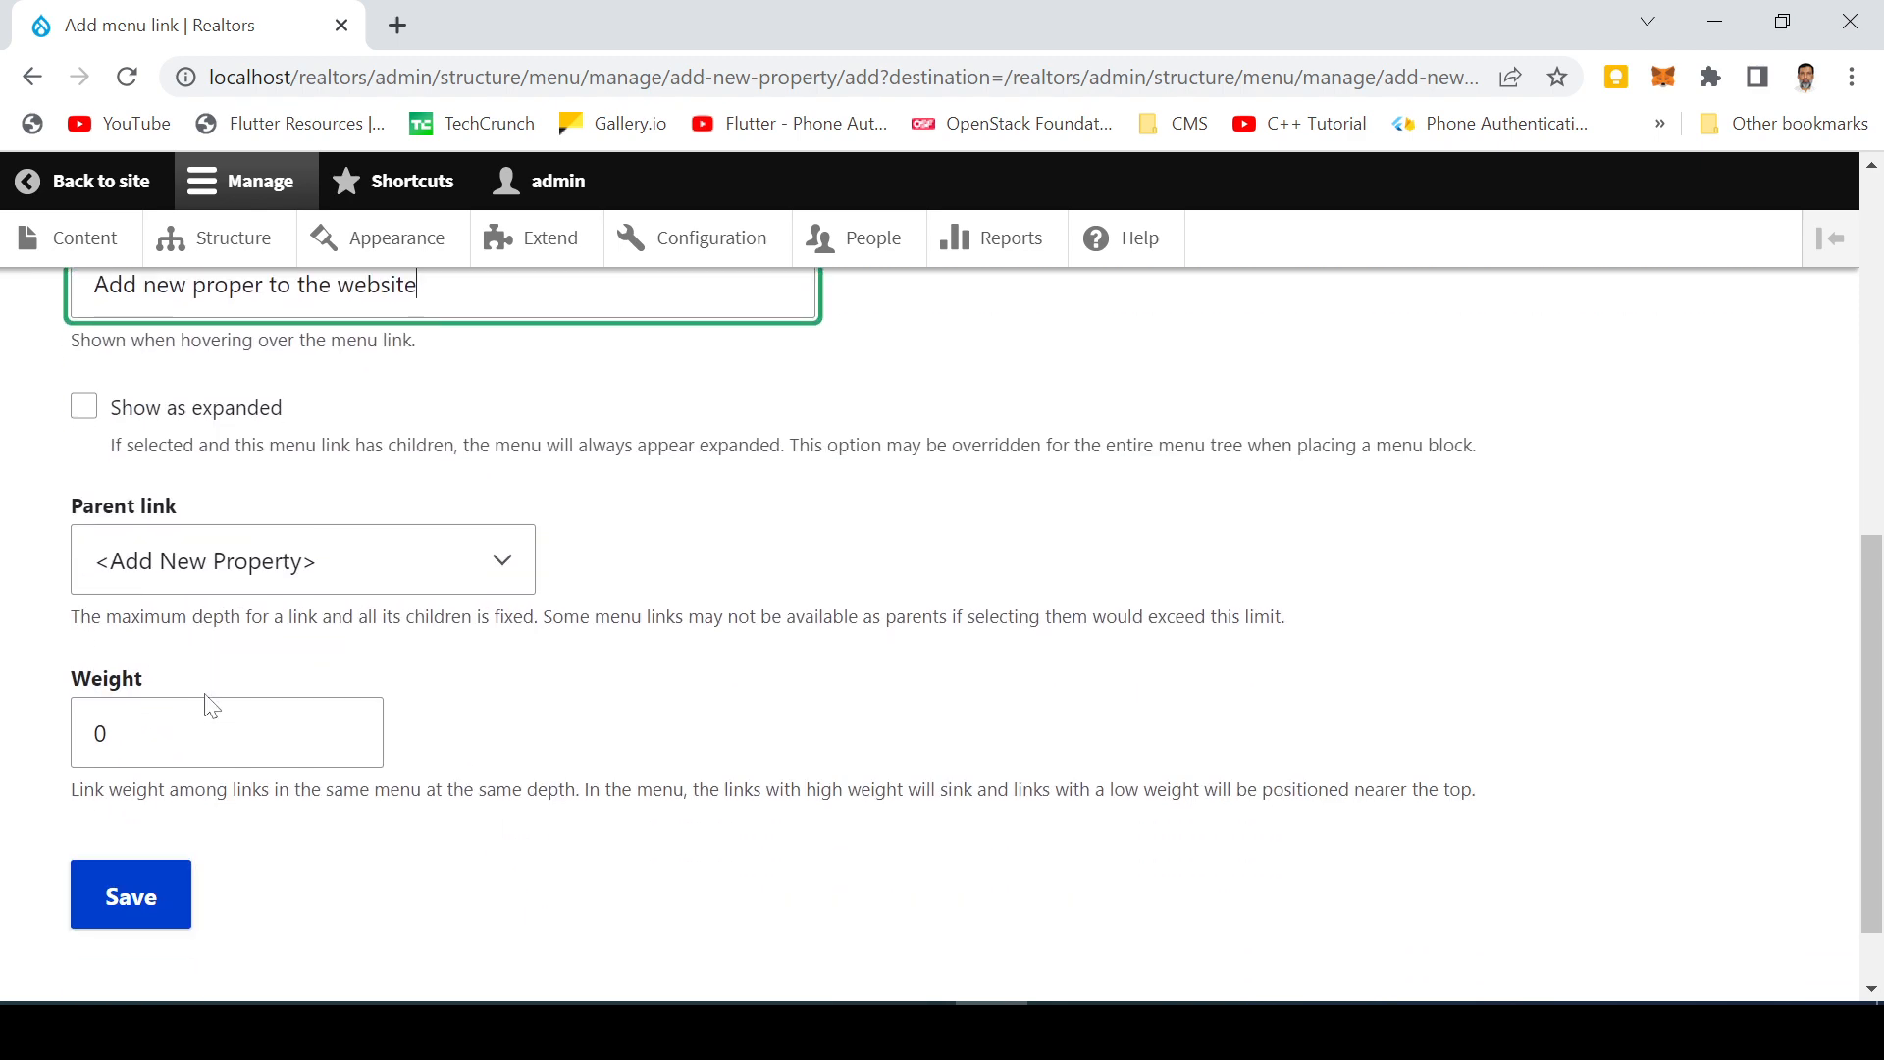
scroll(123, 735, up, 8)
scroll(122, 736, down, 8)
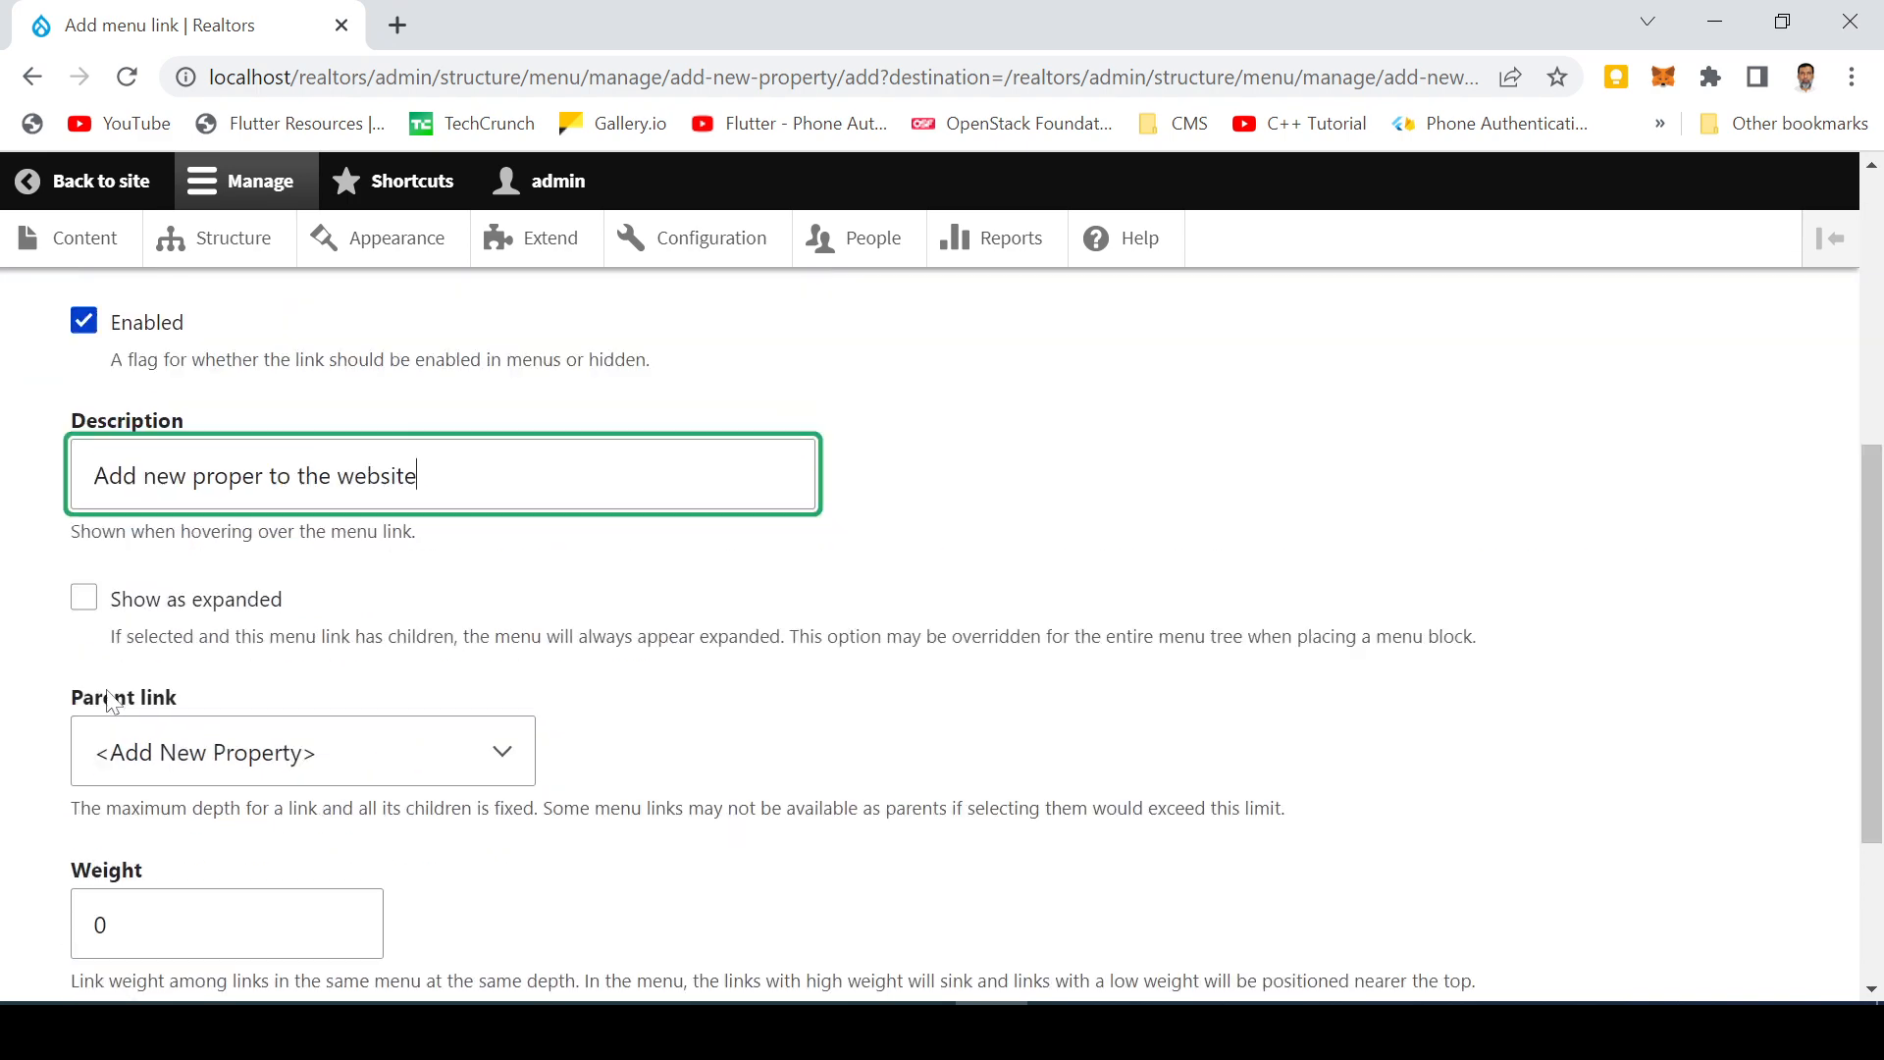
click(147, 804)
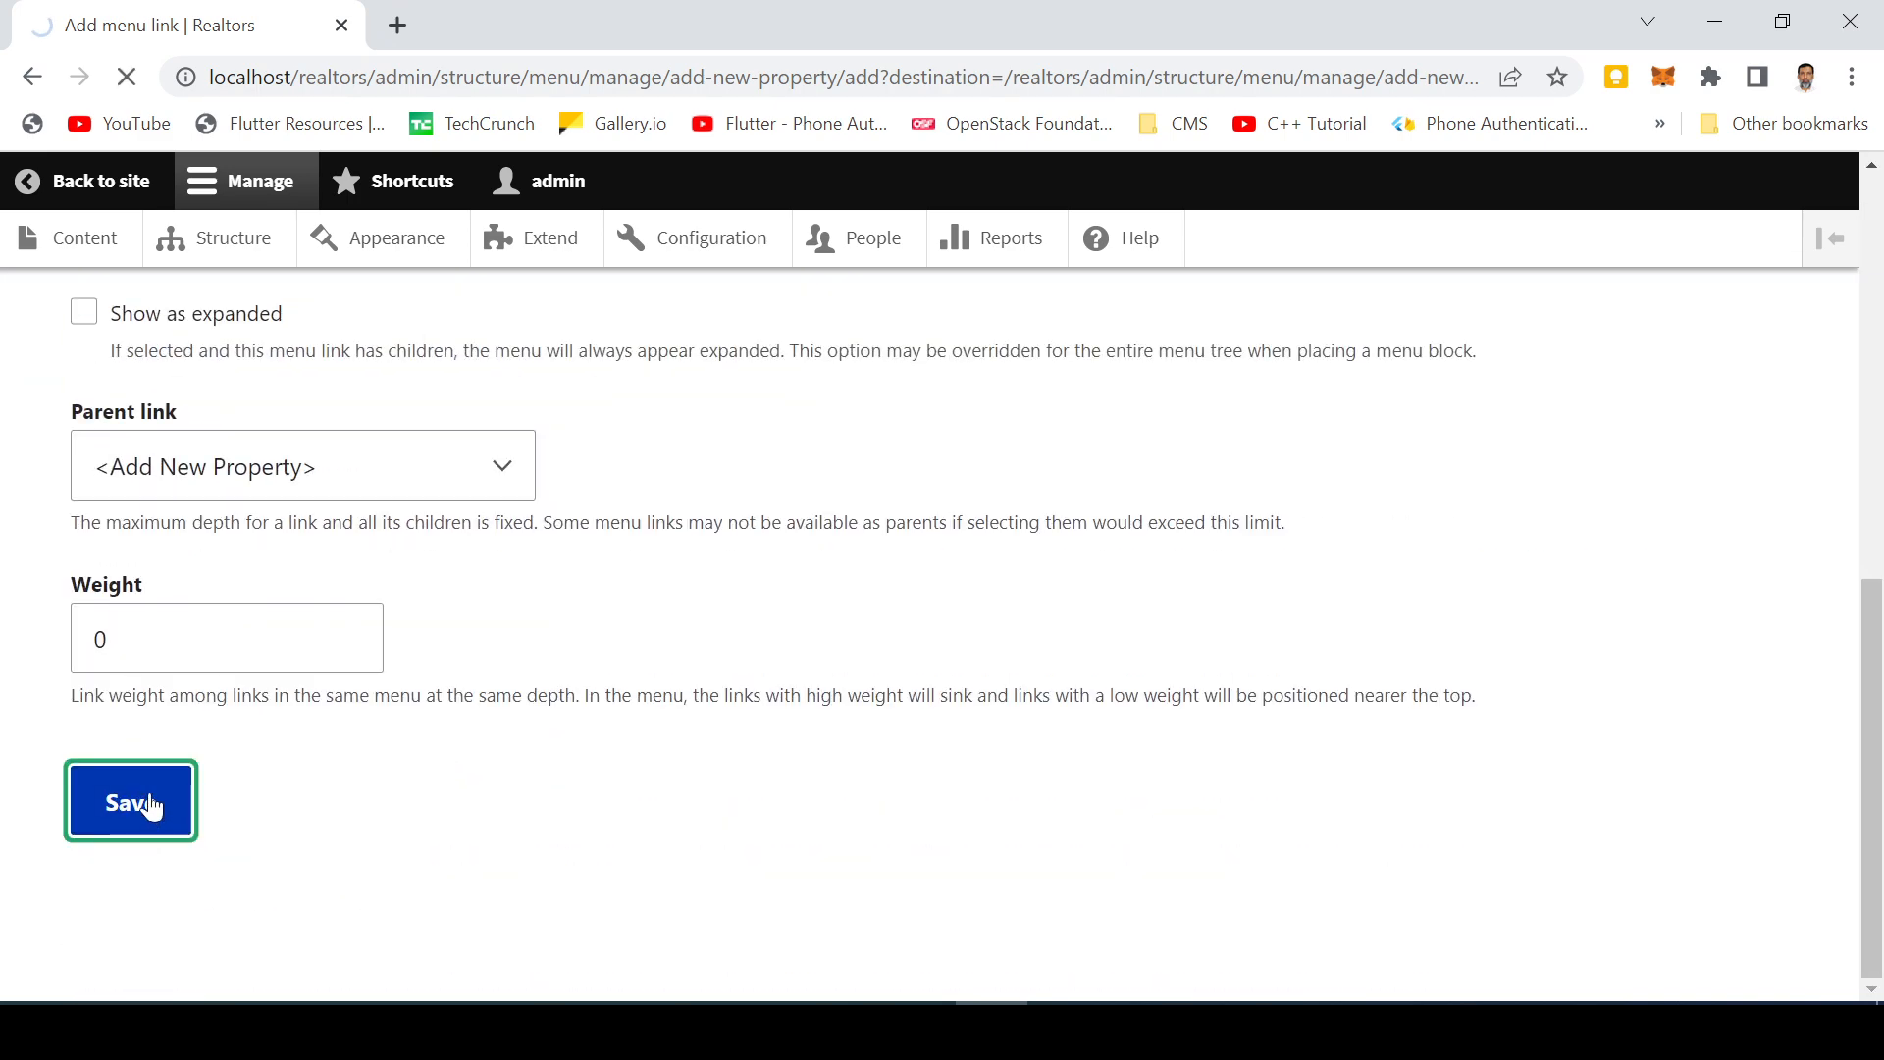
scroll(608, 716, down, 6)
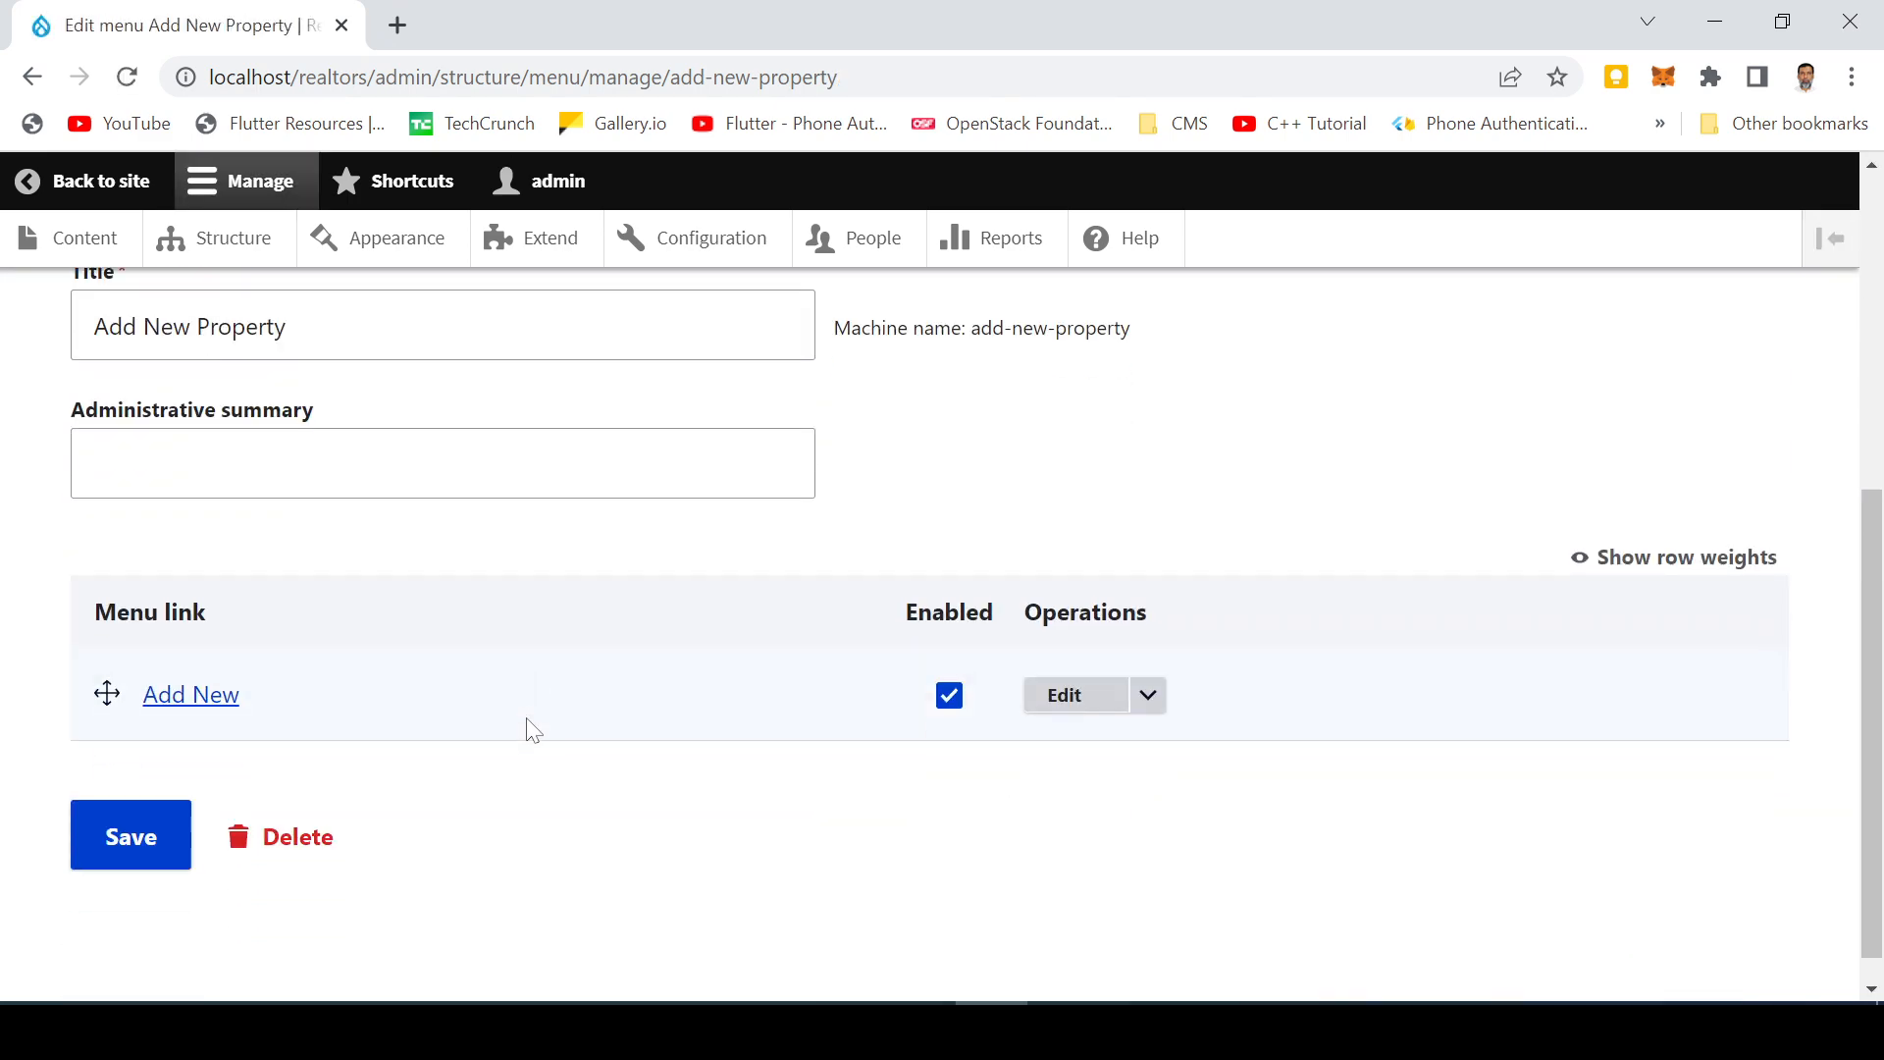
click(124, 819)
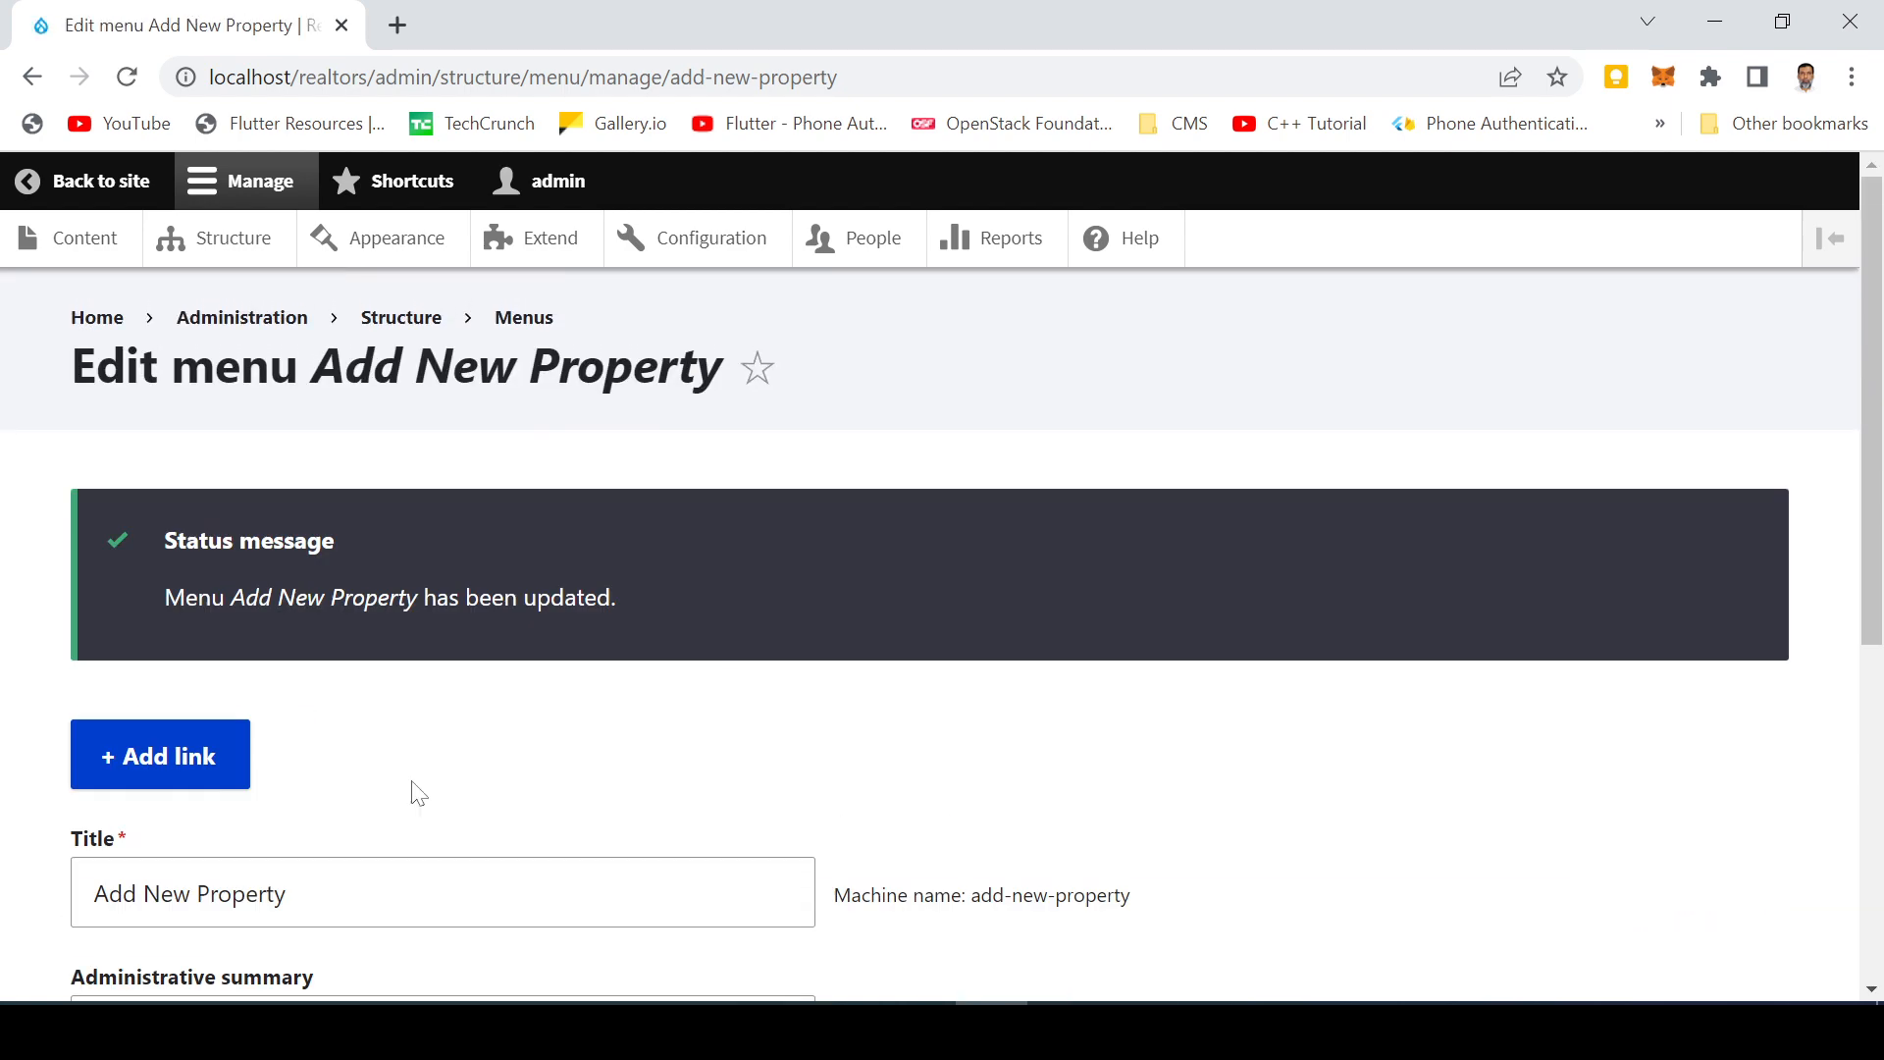
Step: Go to Structure > Block layout for Olivero and scroll down to the empty Sidebar region
click(248, 253)
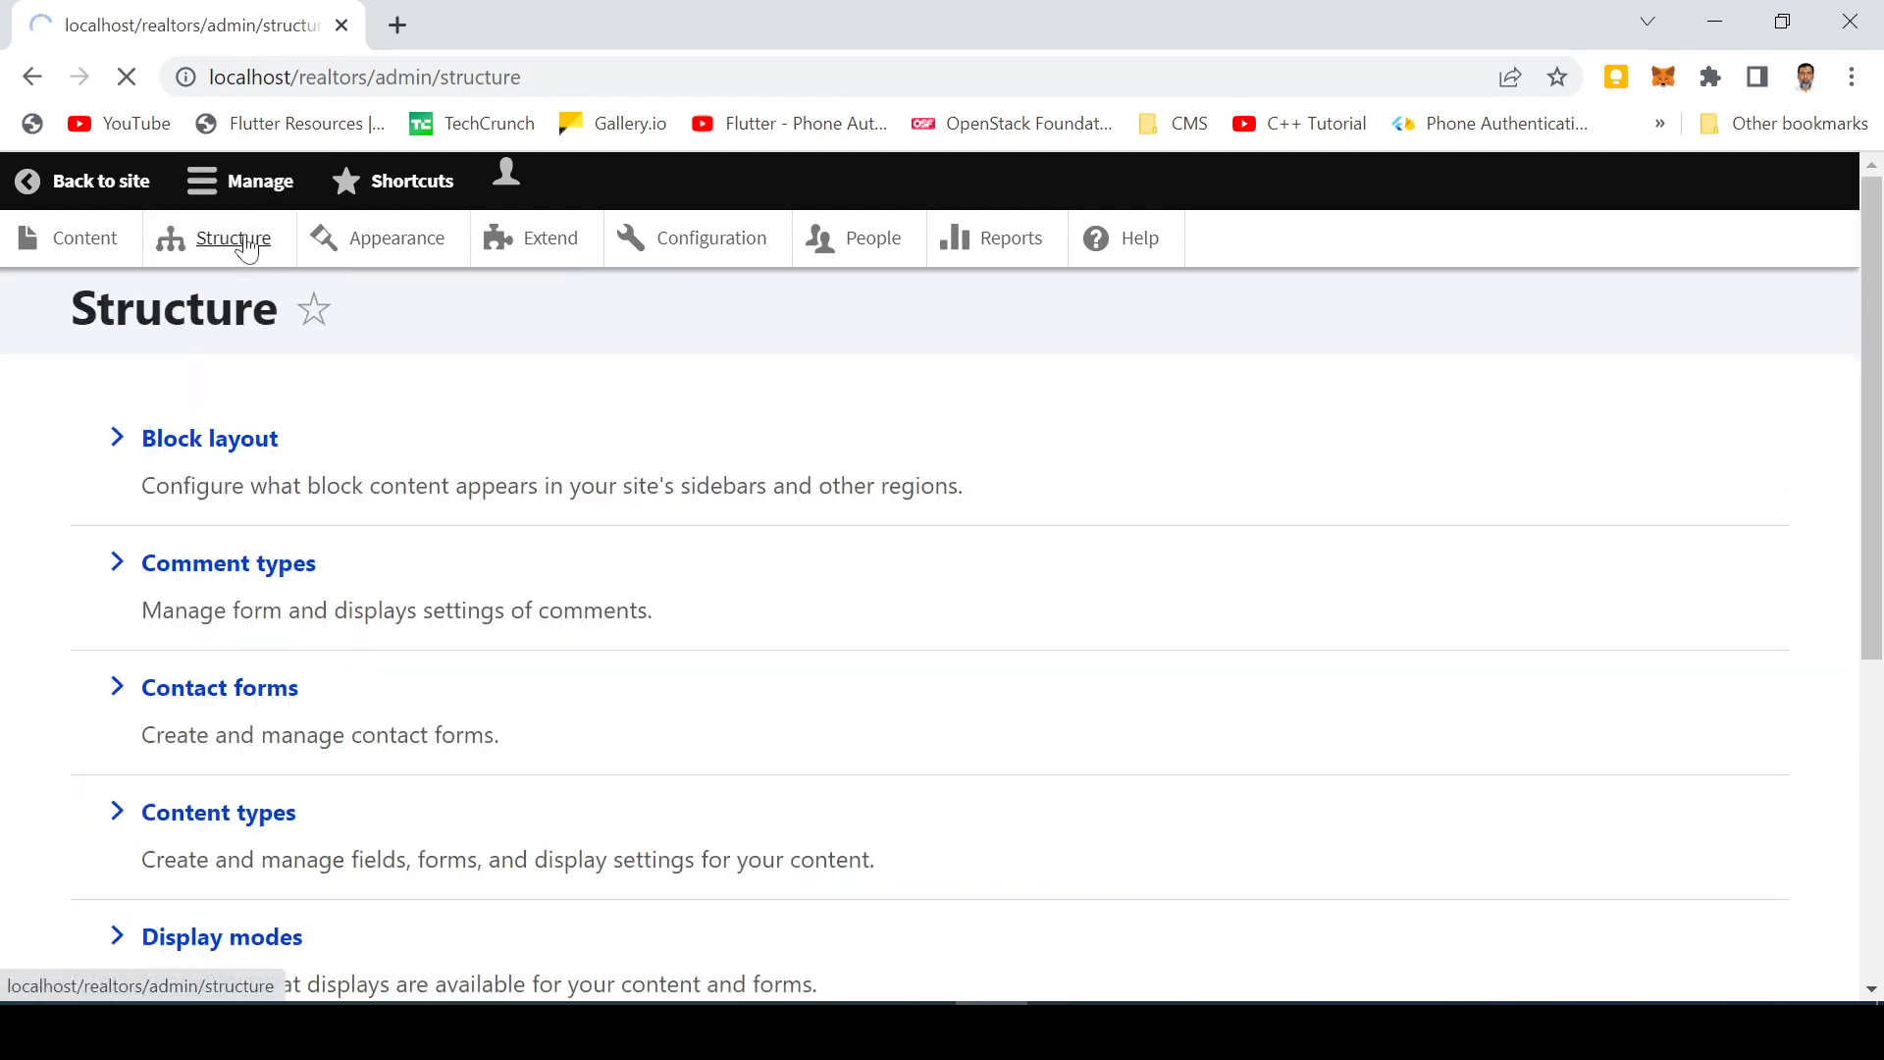
scroll(522, 647, down, 3)
scroll(397, 692, down, 3)
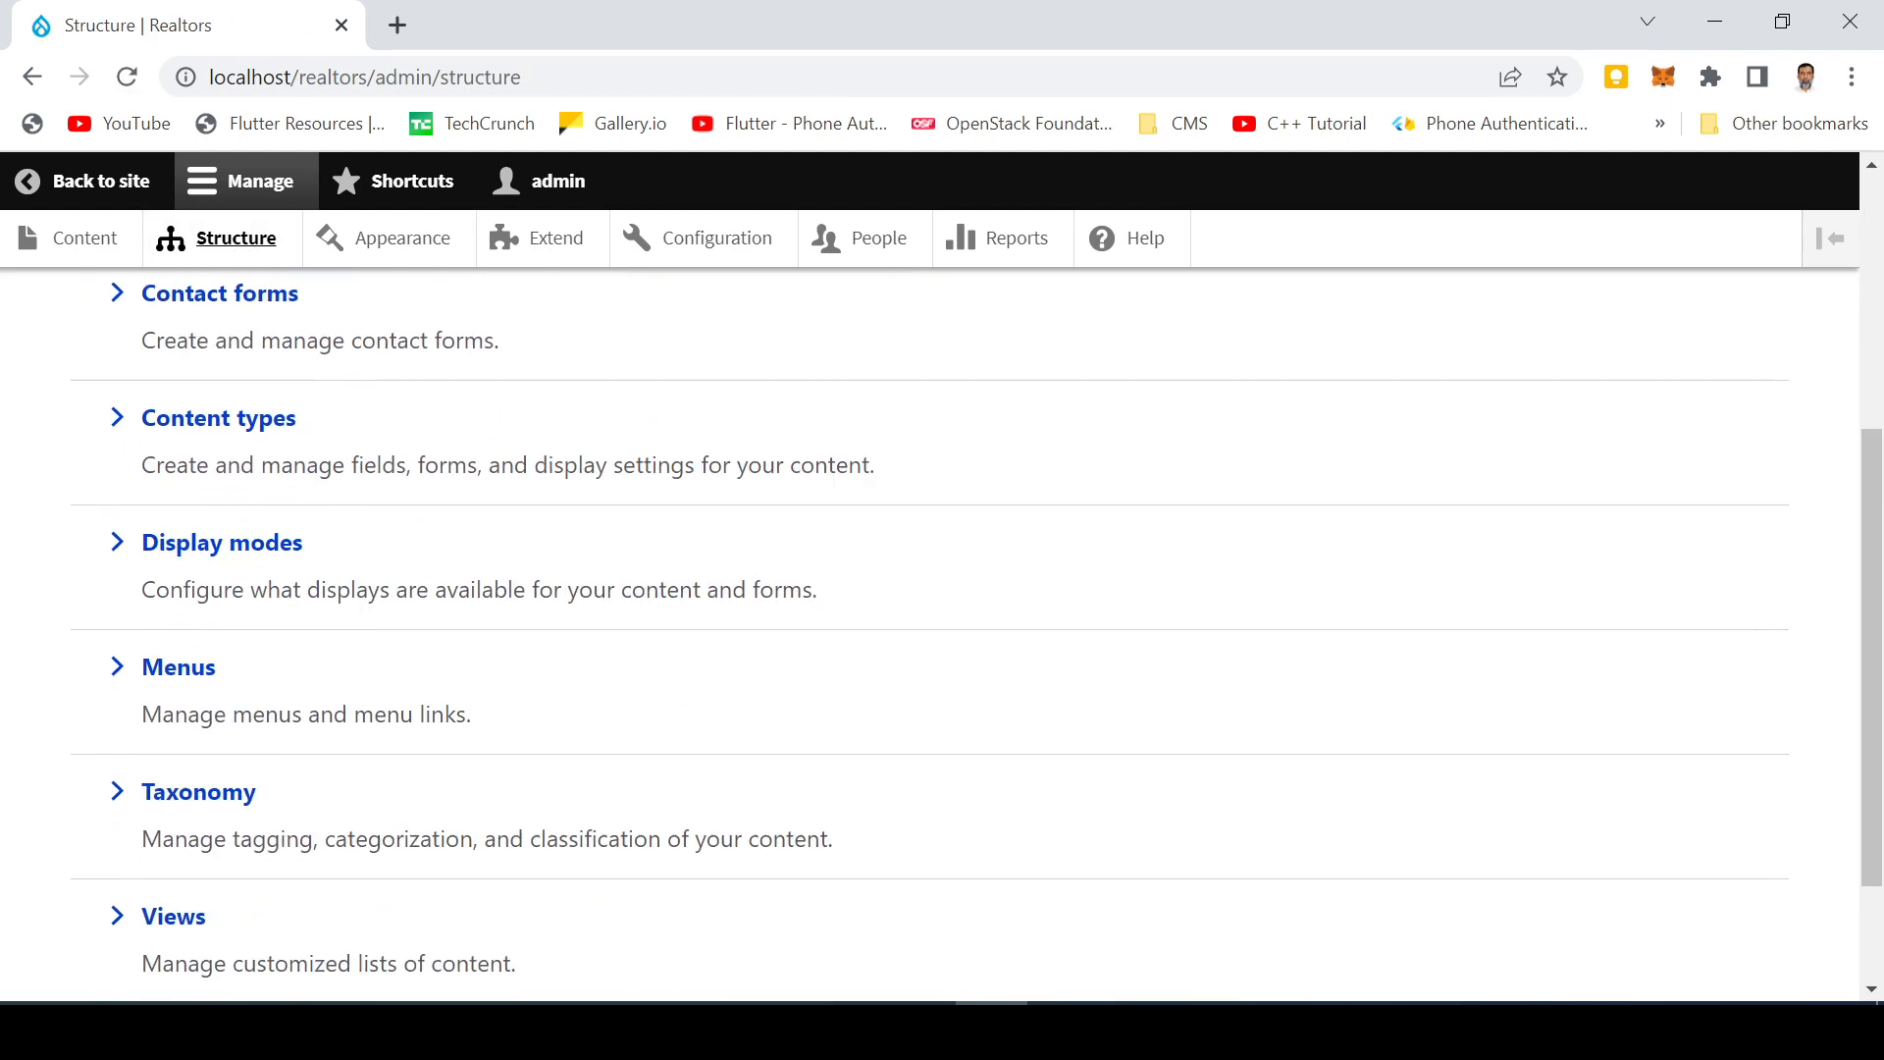
scroll(397, 692, up, 5)
scroll(397, 691, up, 2)
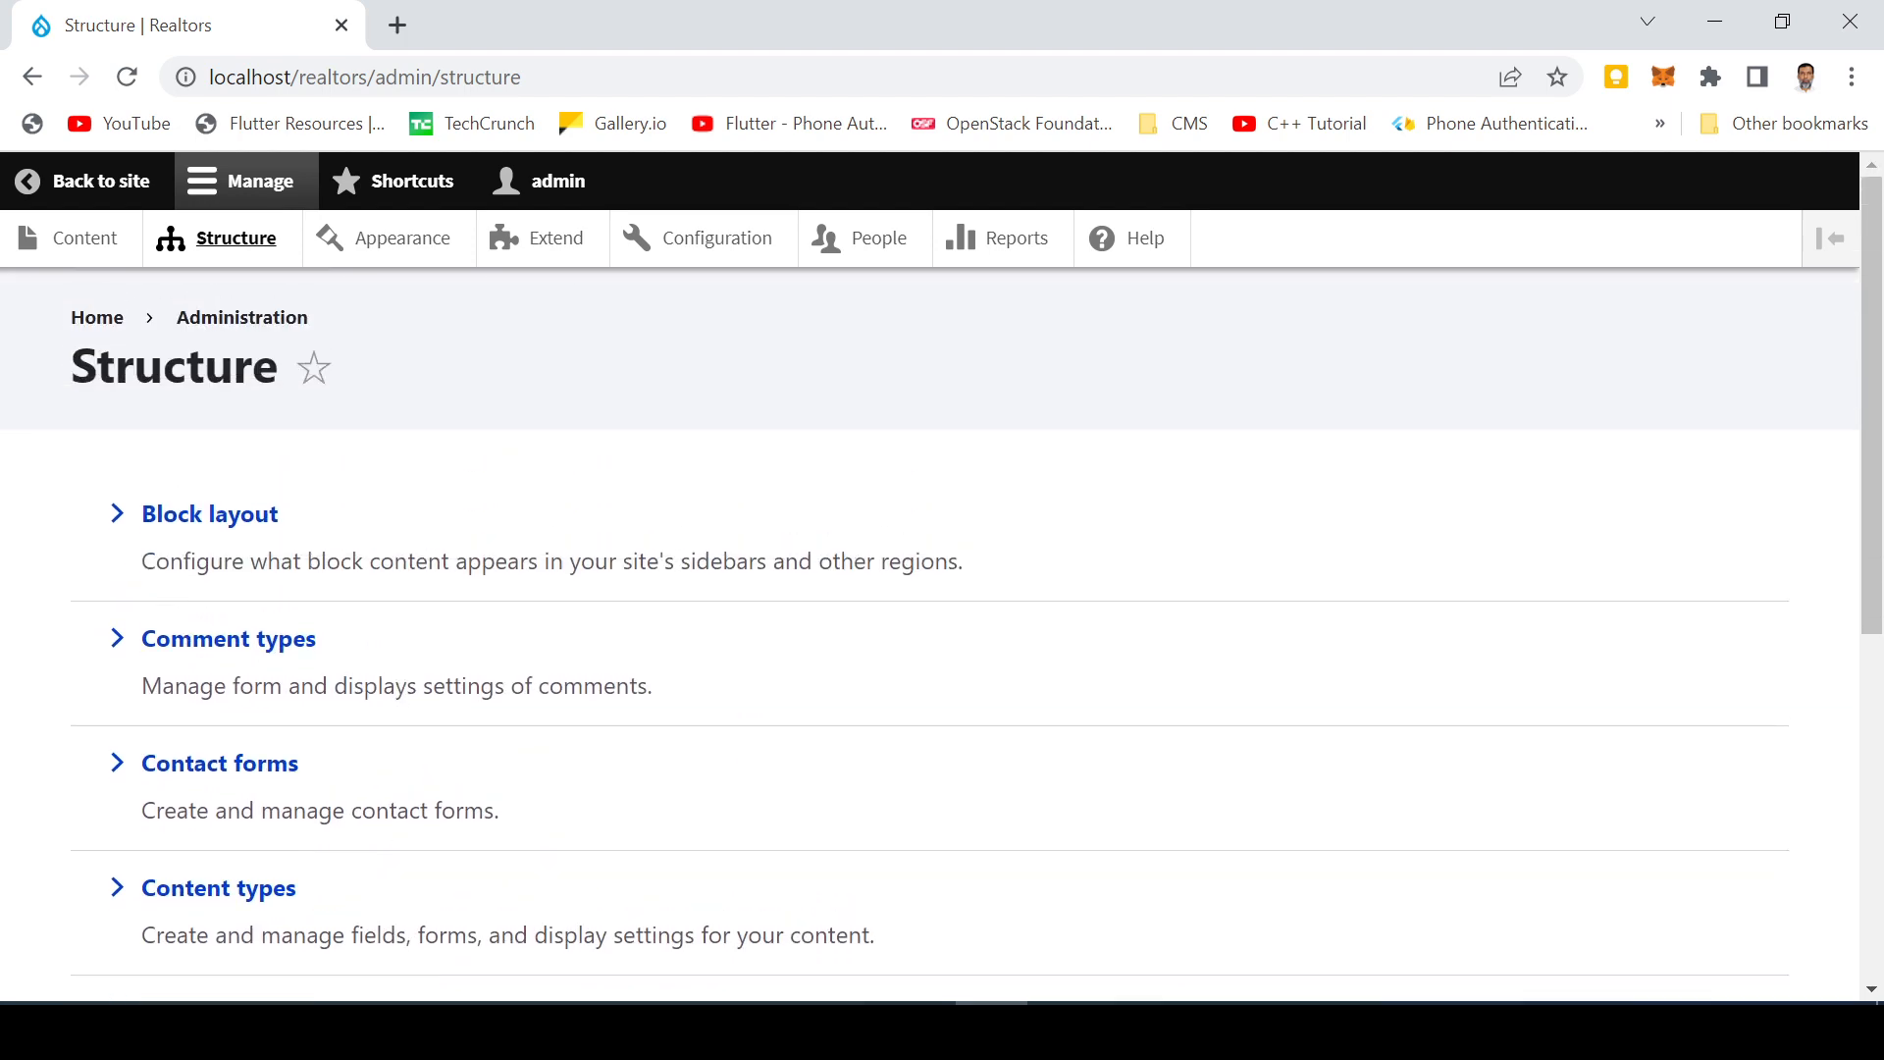
click(193, 534)
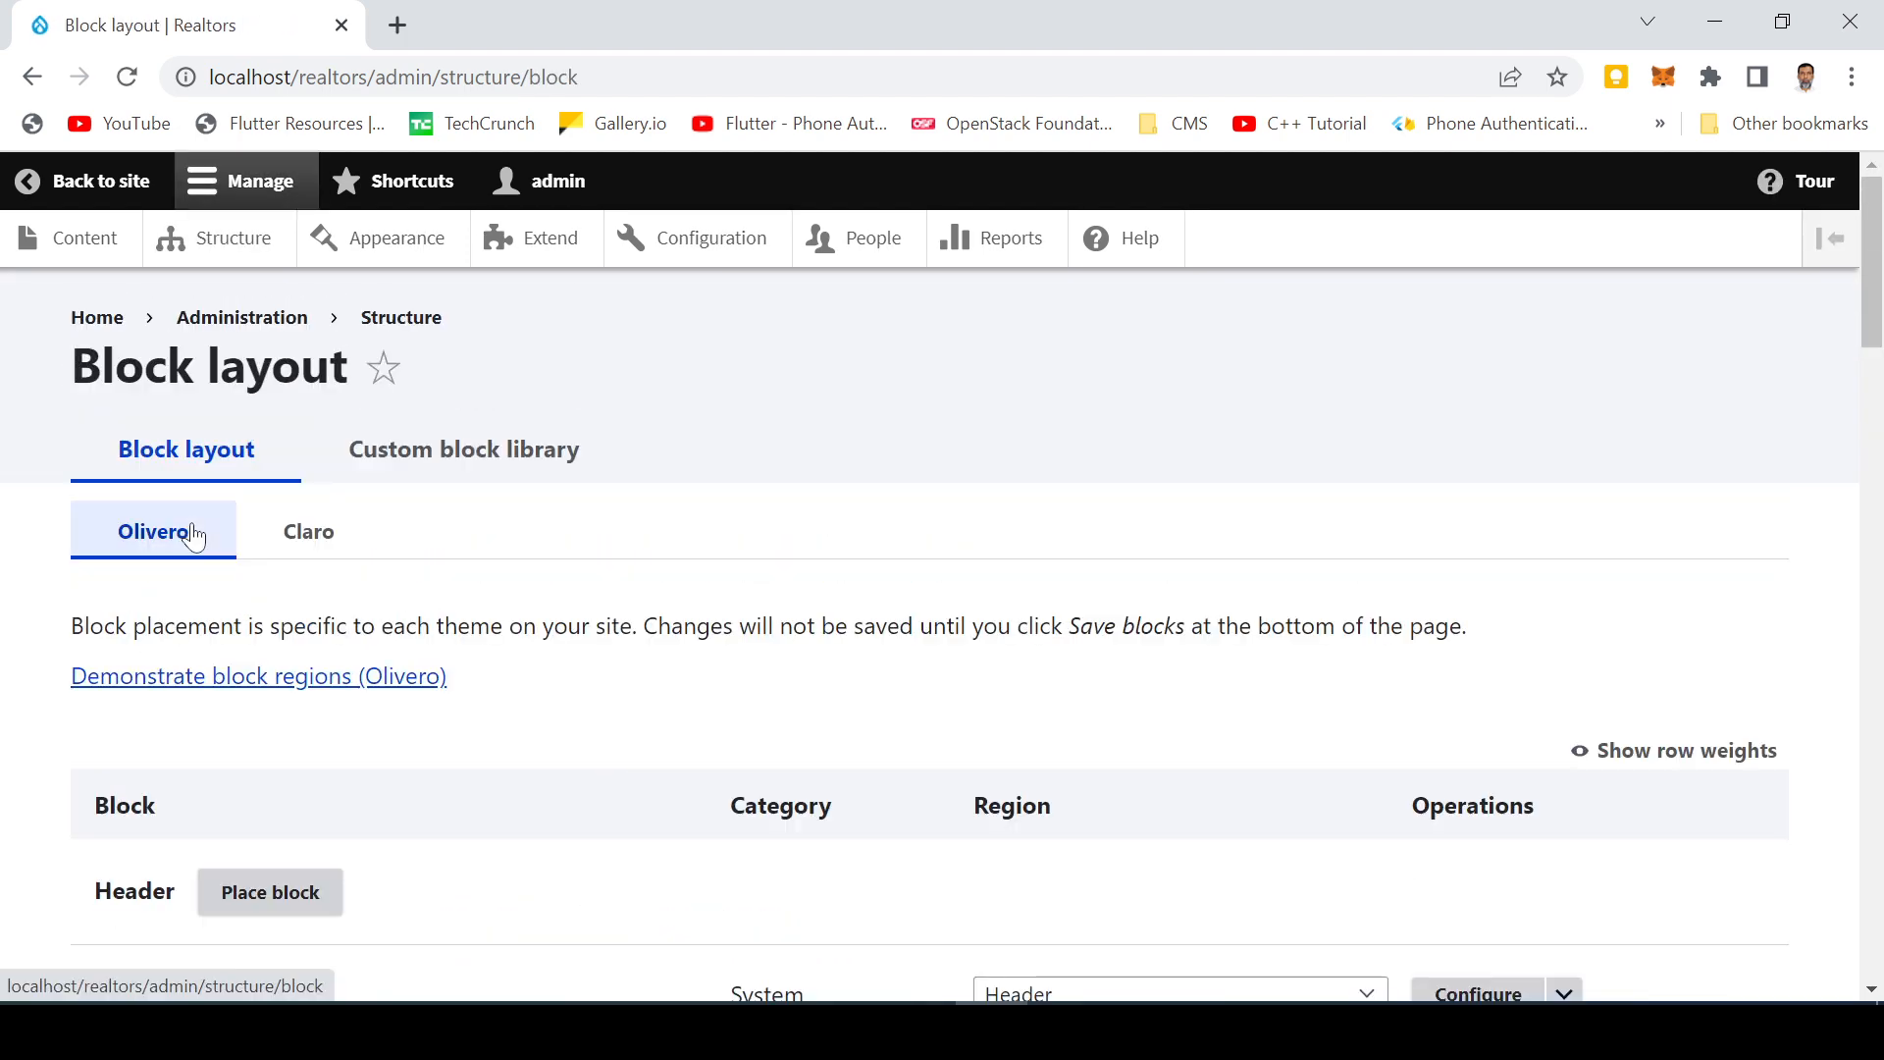
scroll(515, 731, down, 6)
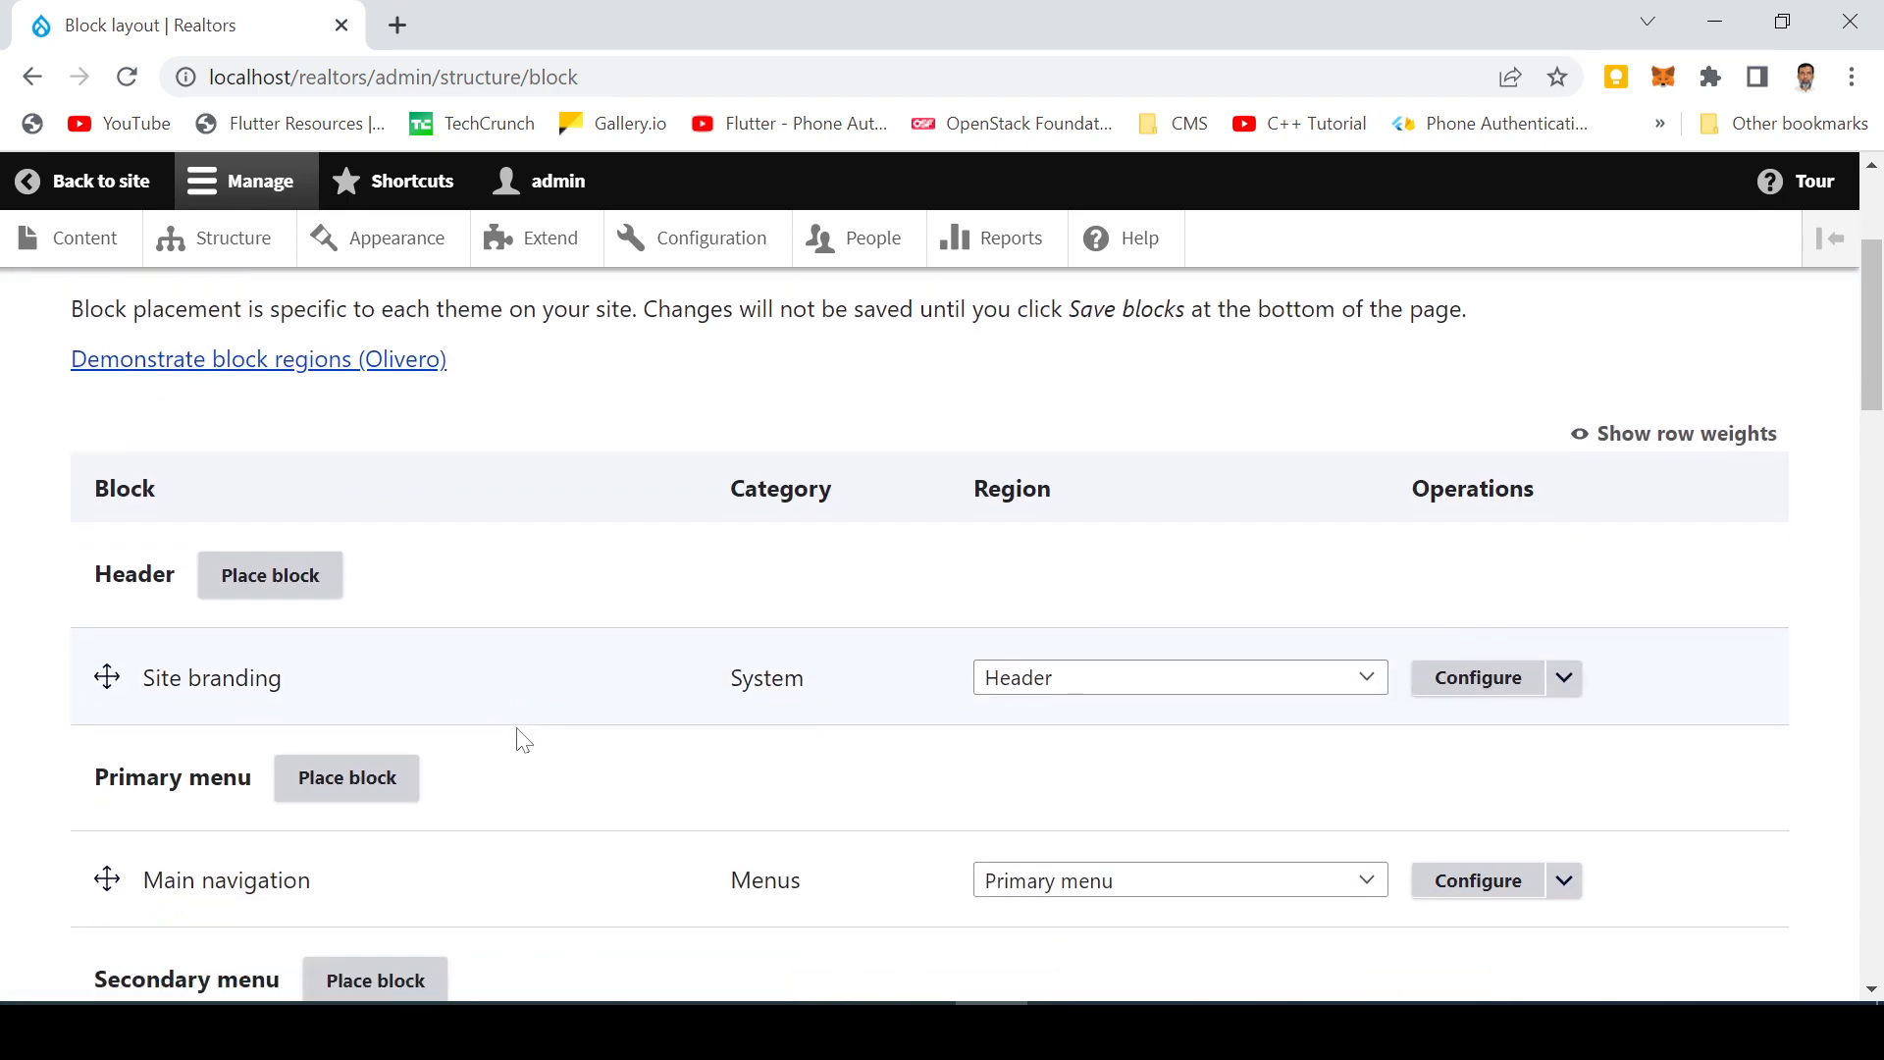
scroll(522, 741, down, 9)
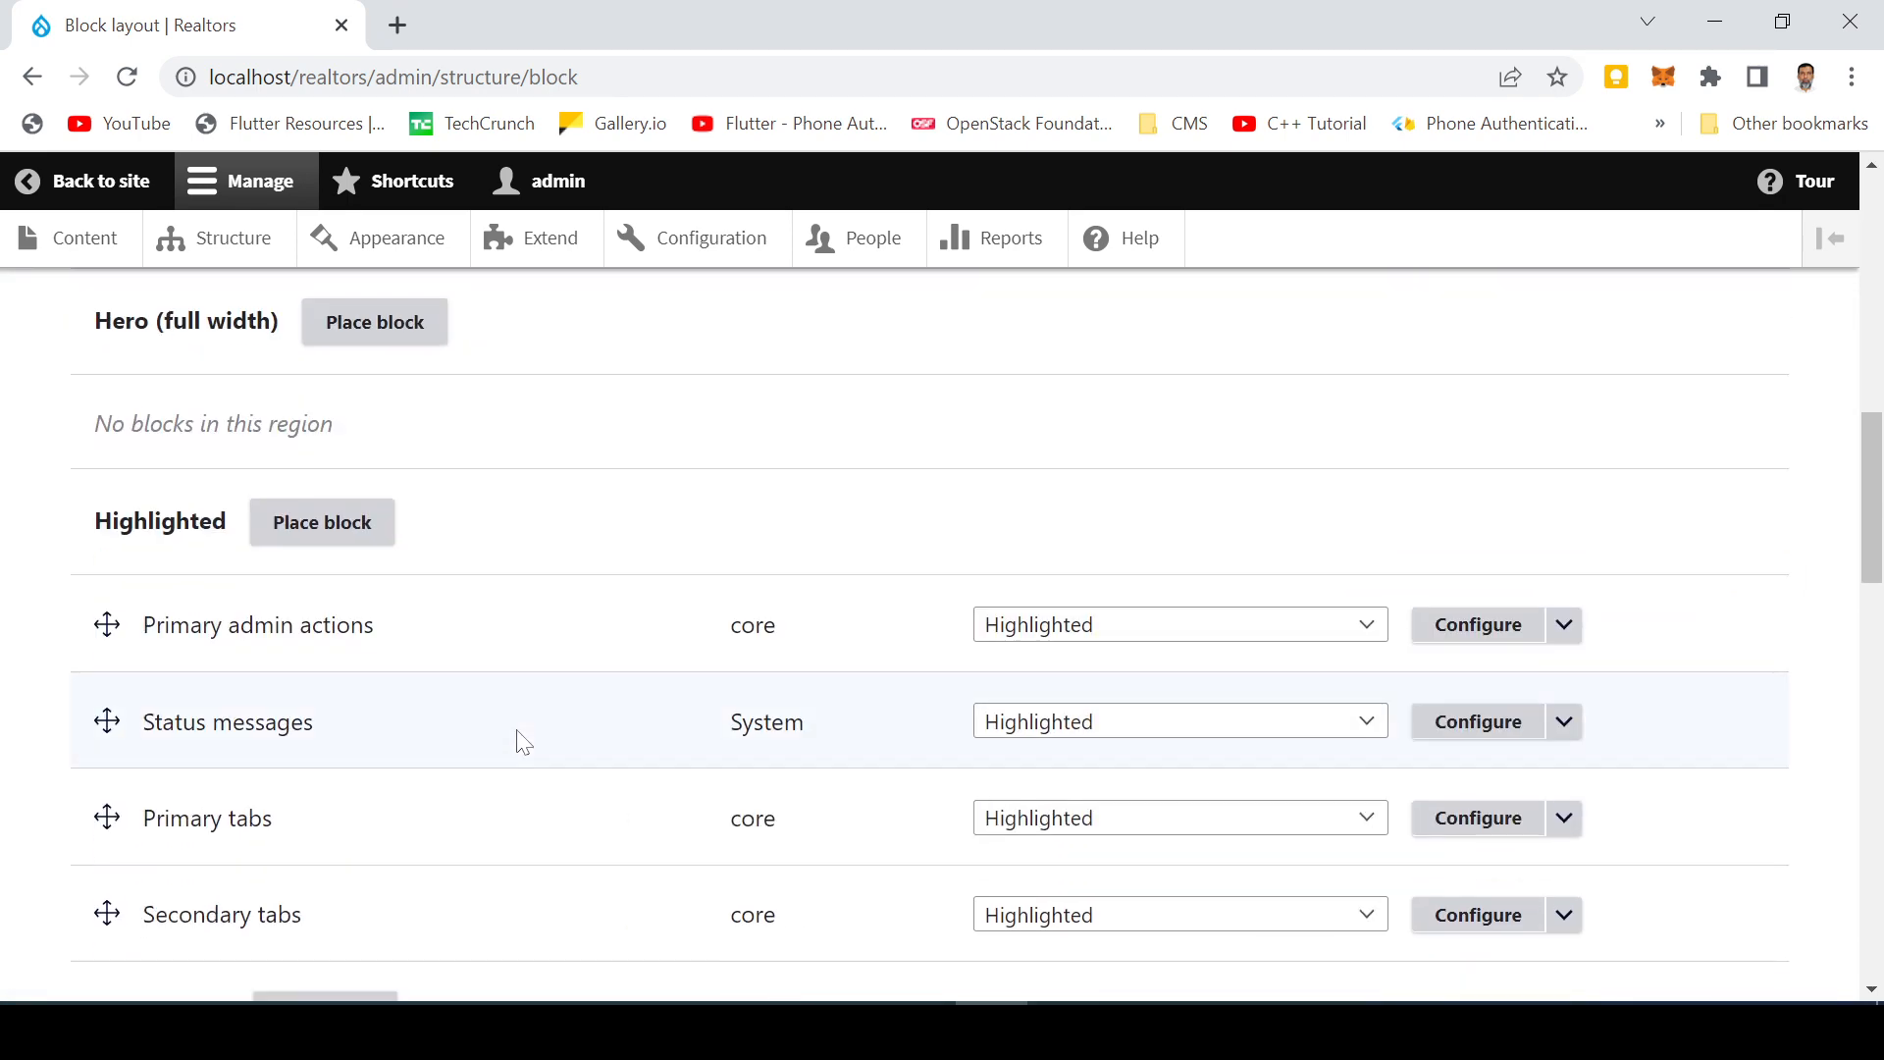
scroll(523, 741, down, 3)
scroll(522, 738, down, 8)
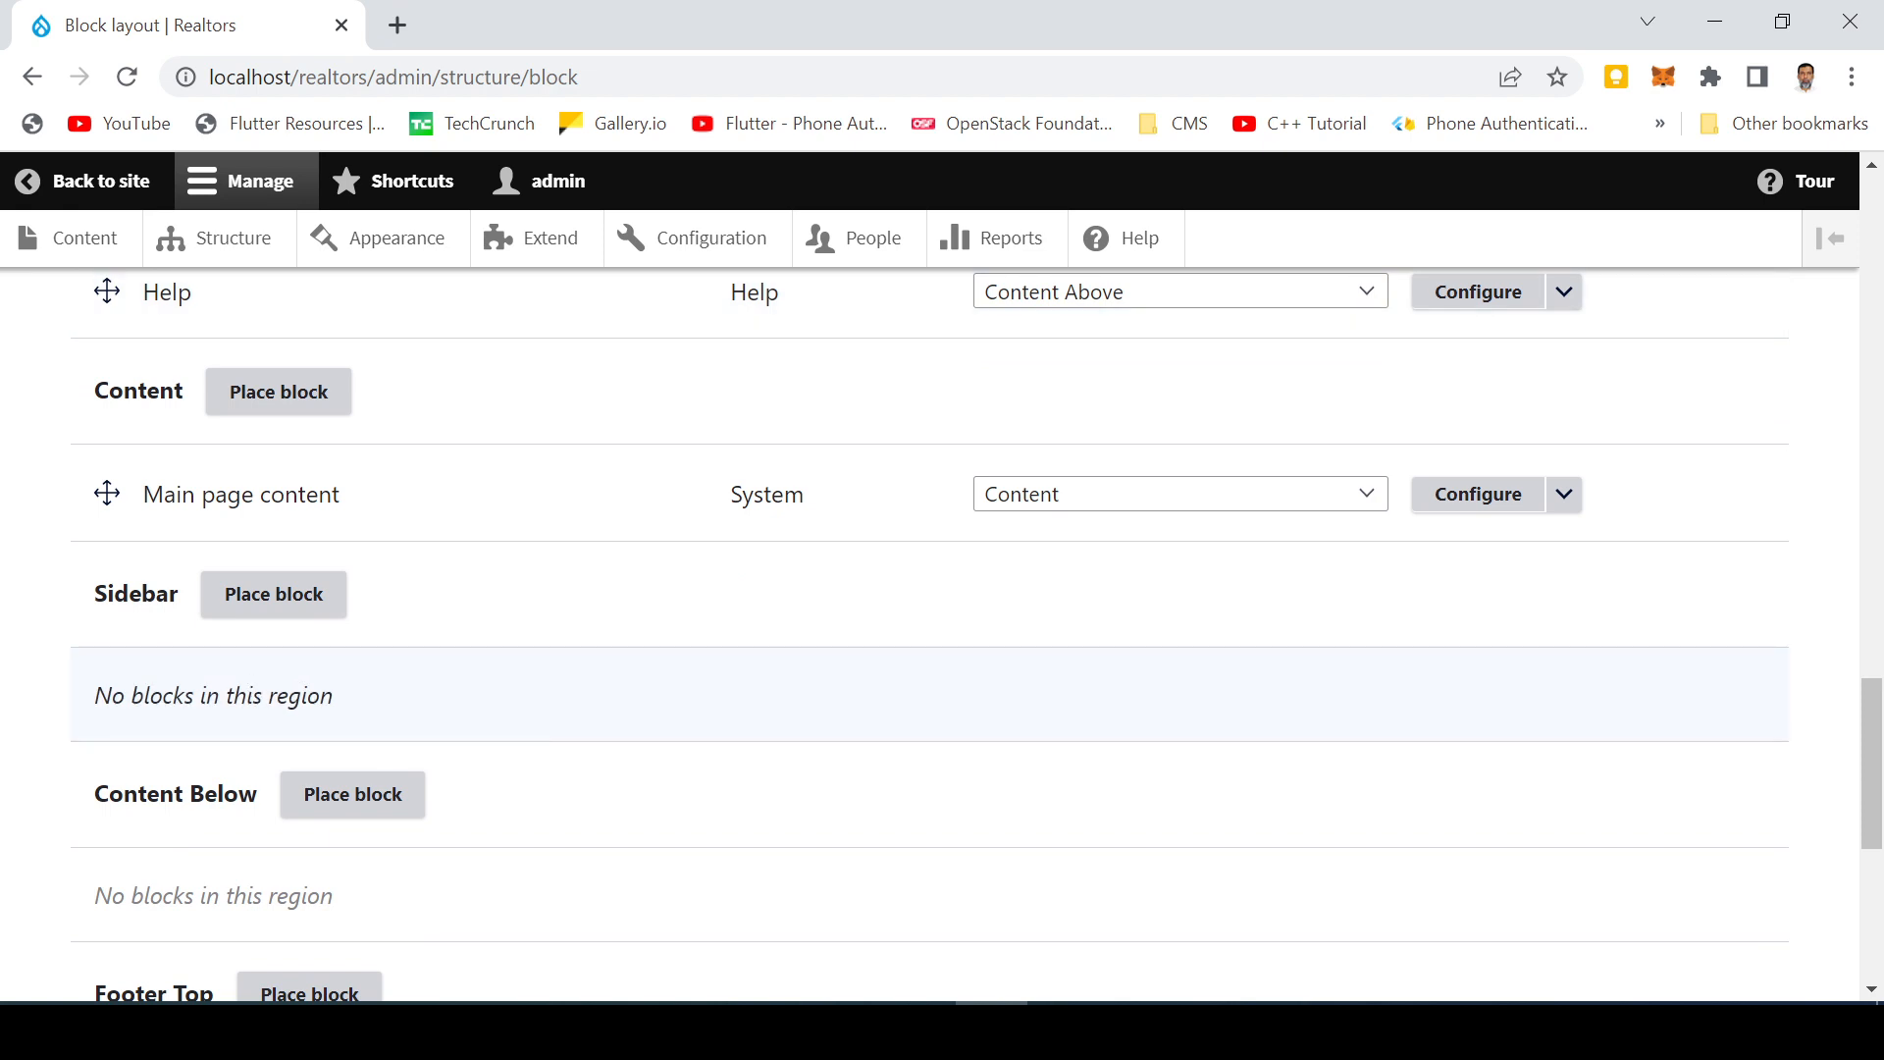
scroll(239, 517, down, 2)
Step: Filter the Sidebar's Place block list by 'add' and choose Add New Property
click(285, 447)
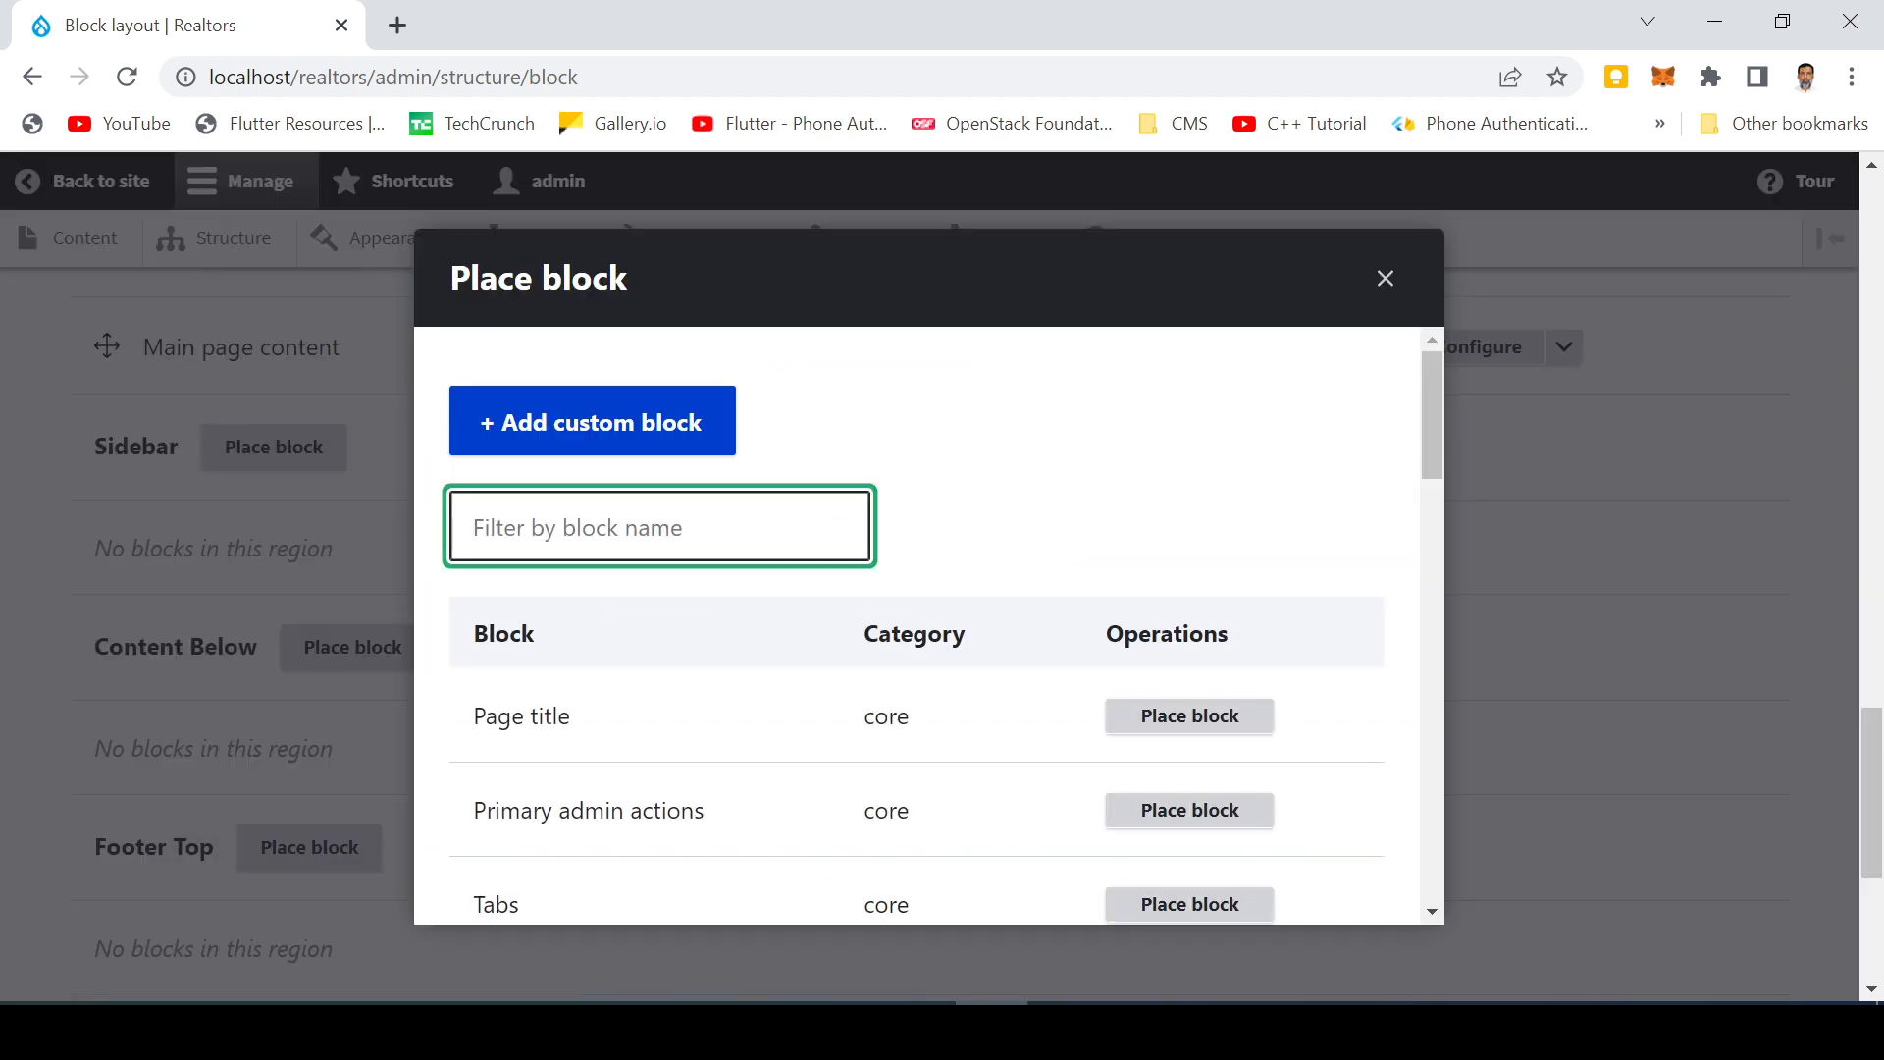
text(add)
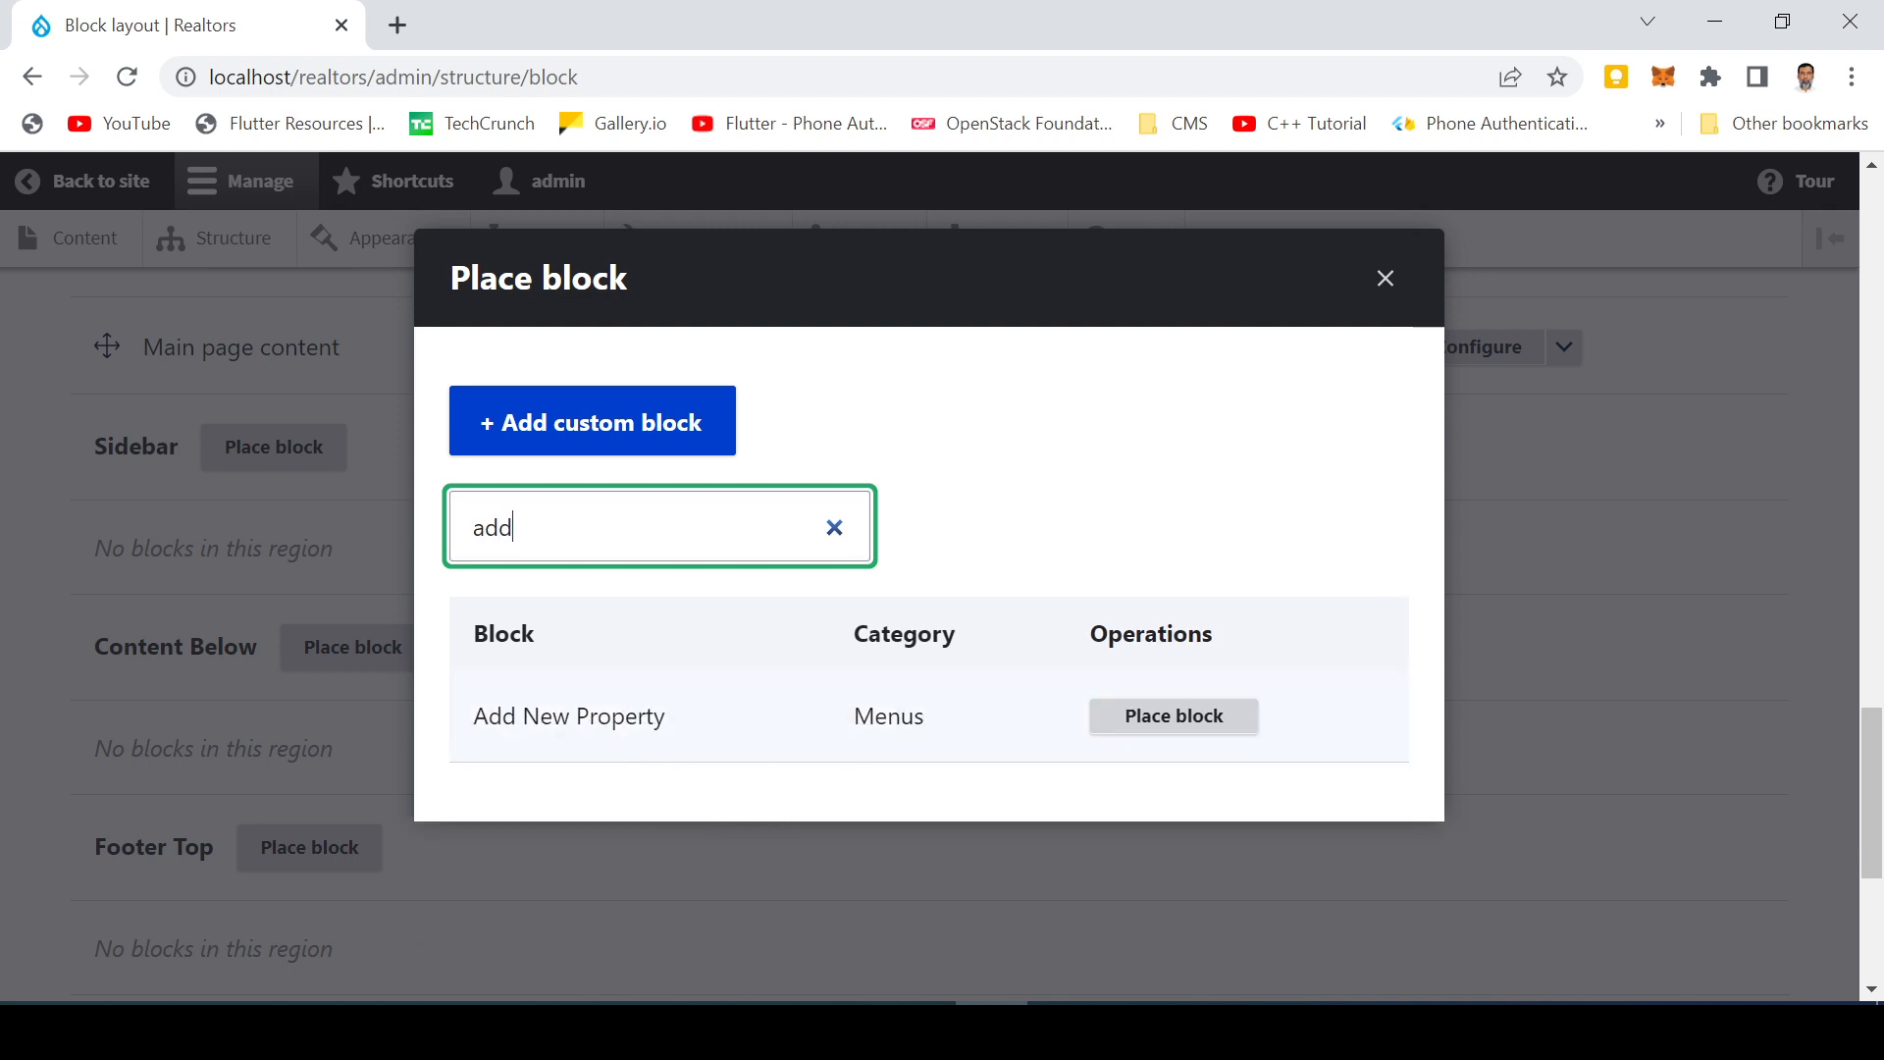
click(1138, 730)
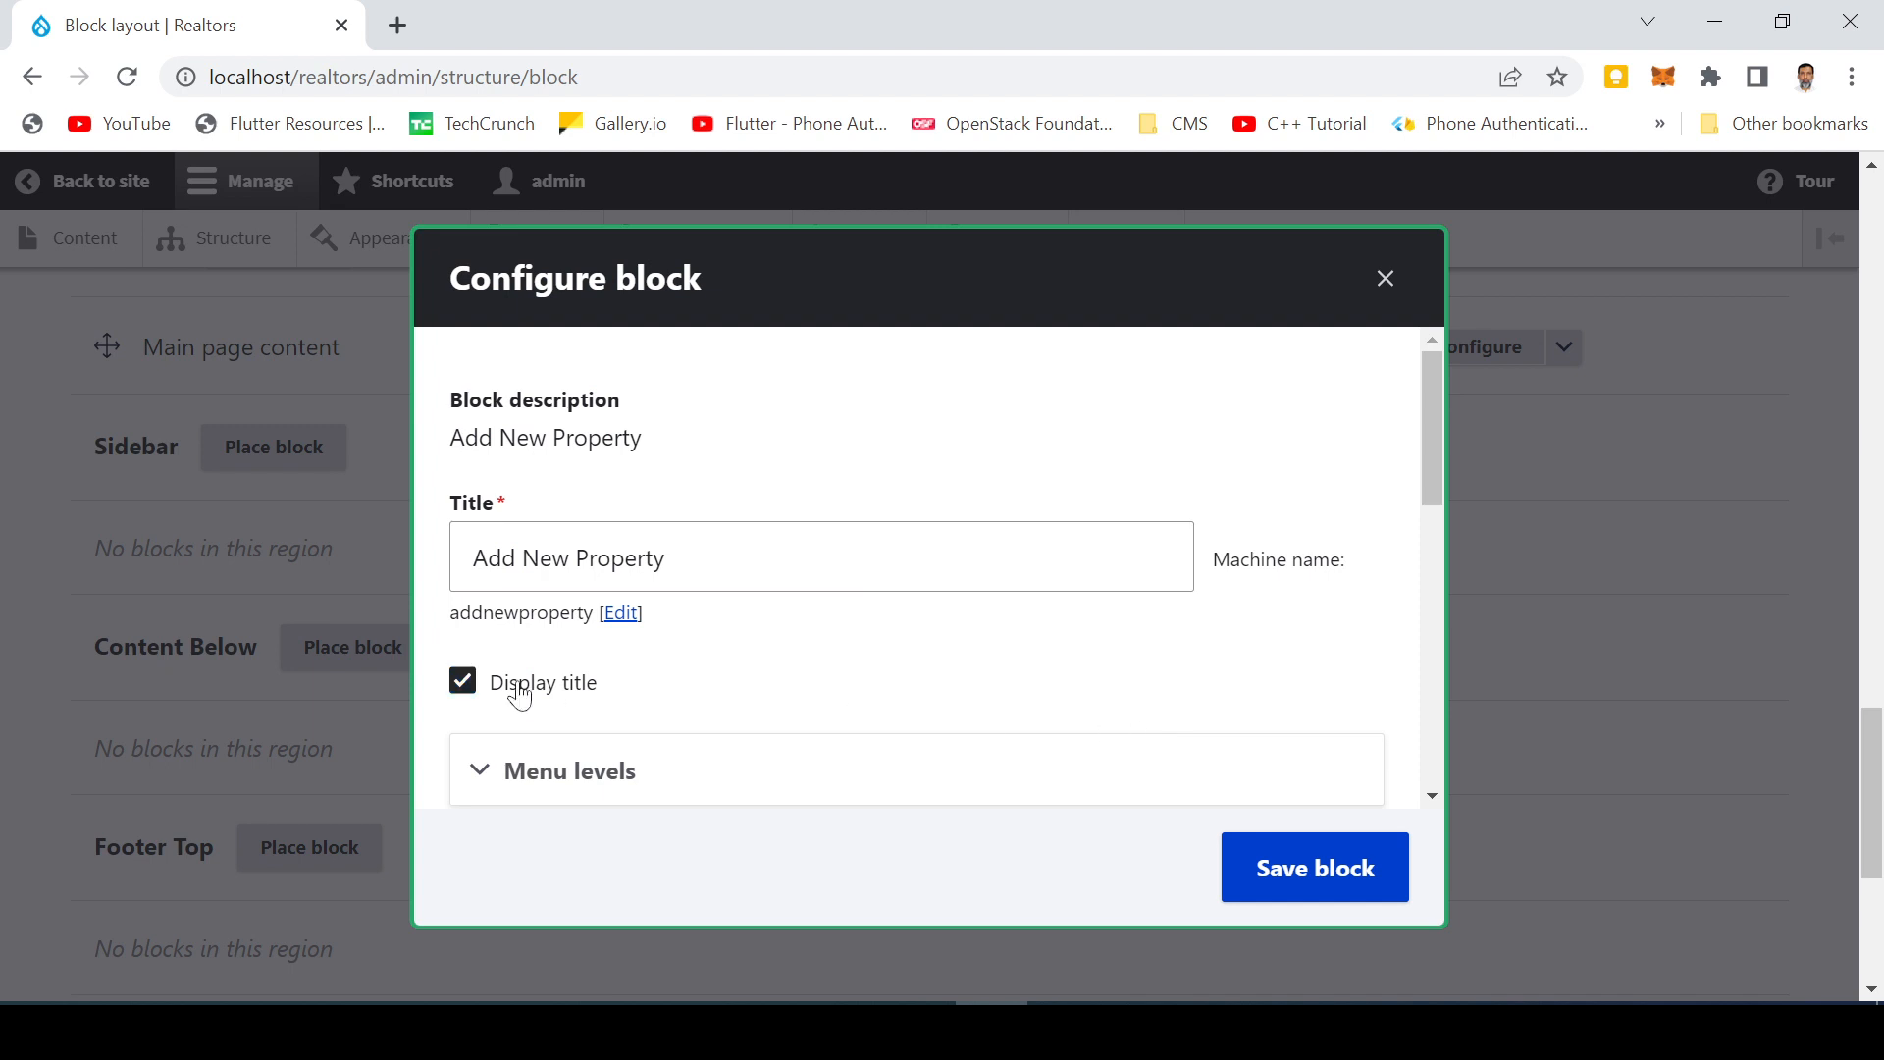
Step: Hide the block title, save it in the Sidebar, and save the block layout
click(463, 684)
scroll(893, 697, down, 3)
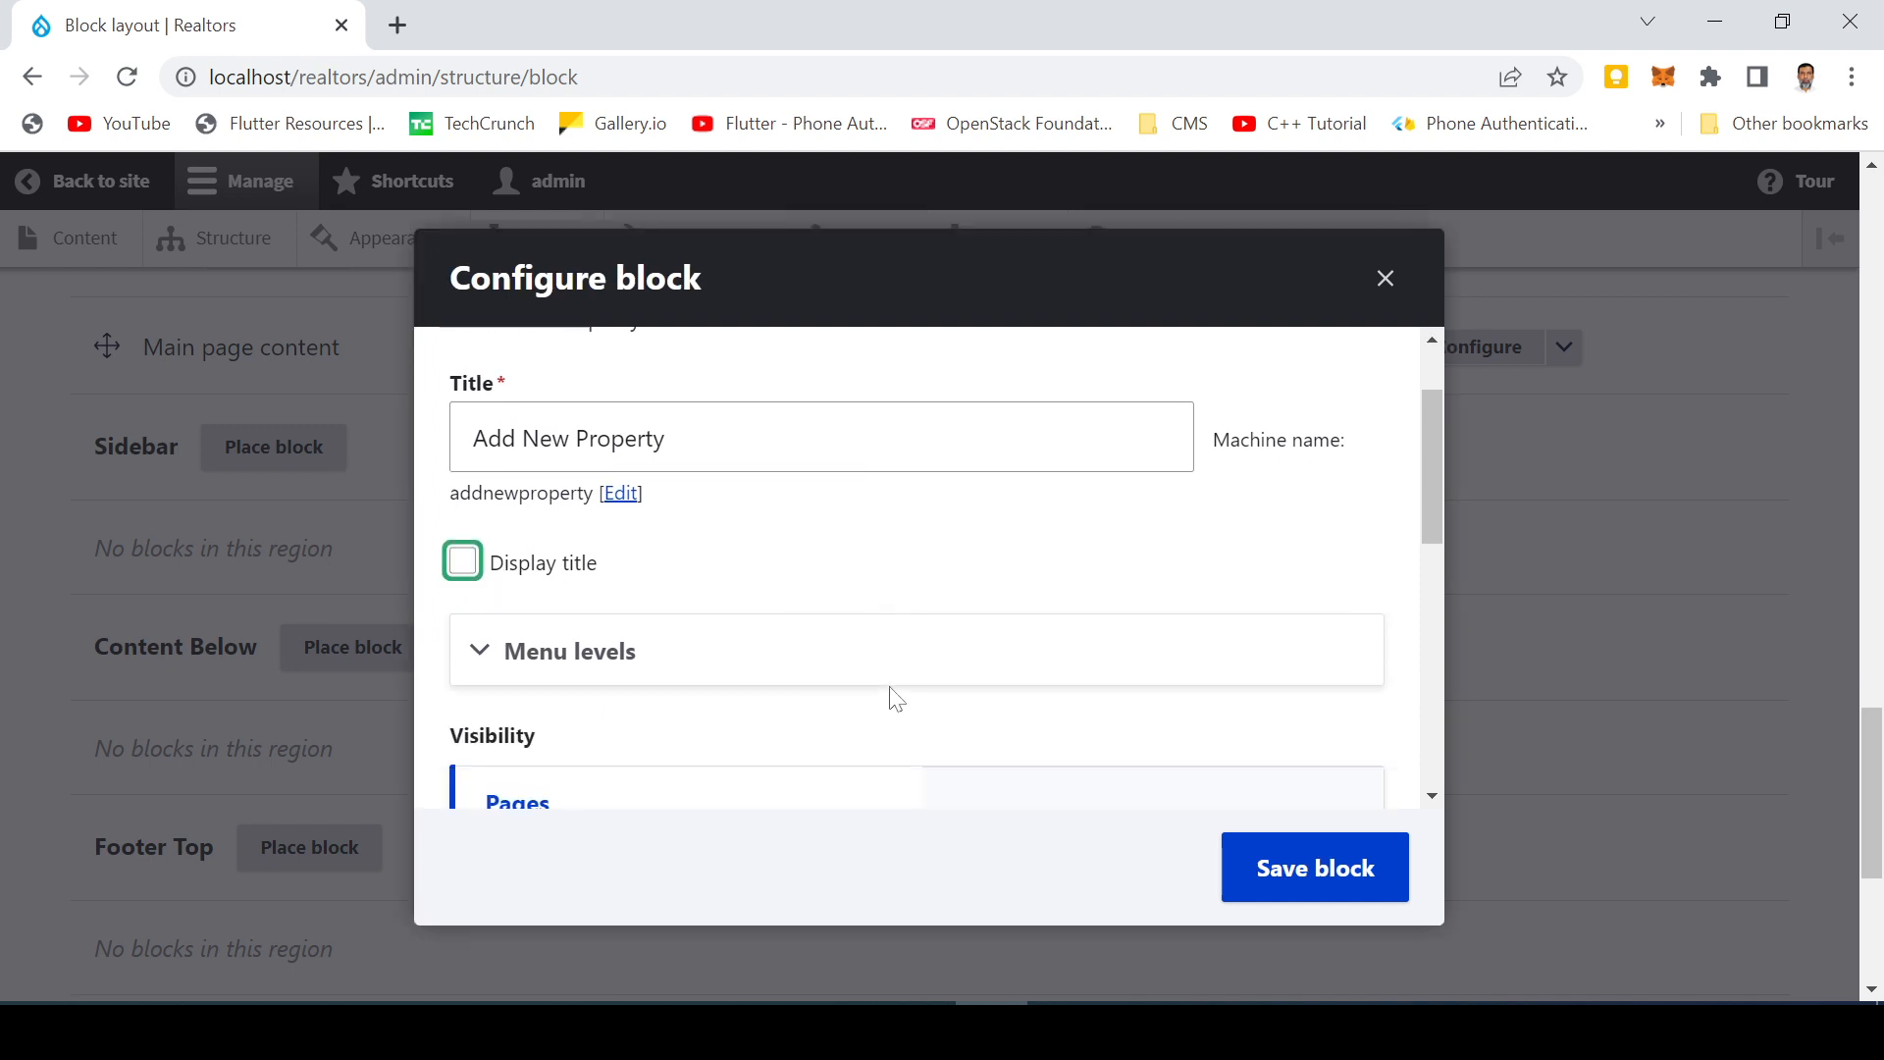
scroll(579, 500, up, 3)
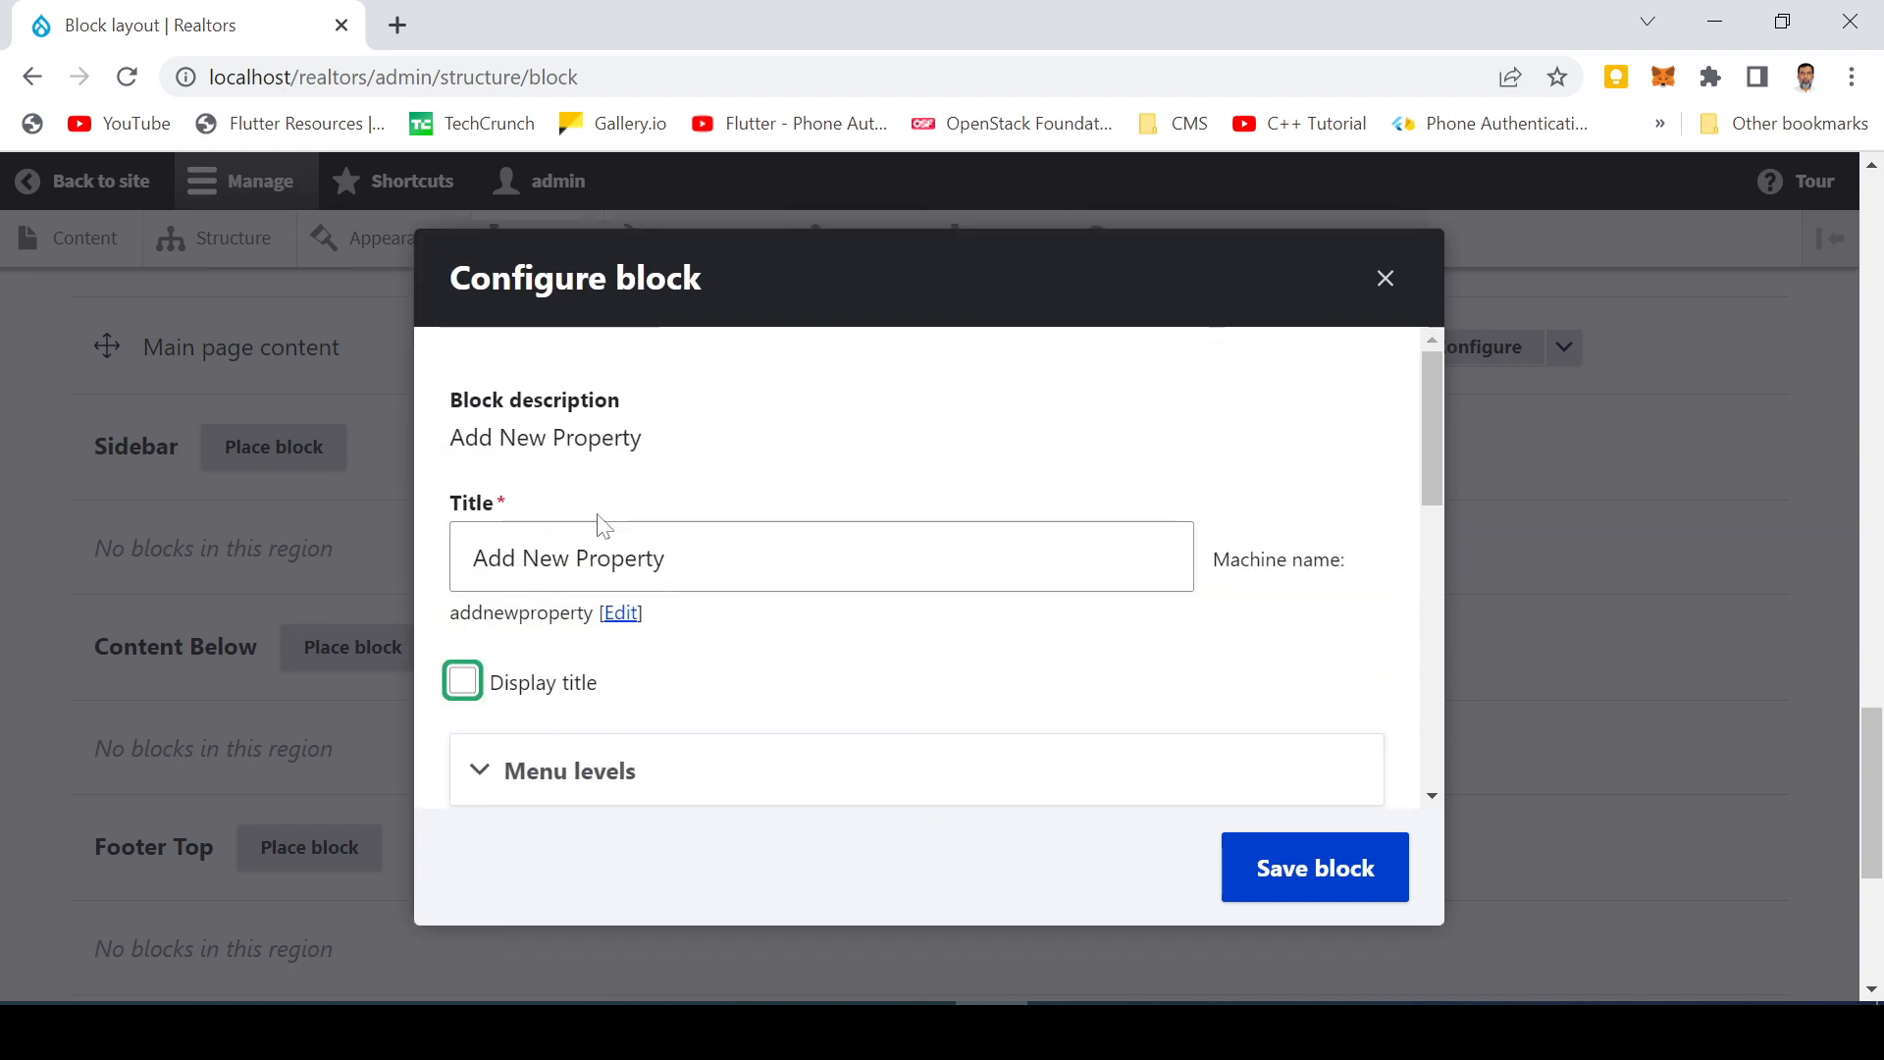
scroll(799, 608, down, 6)
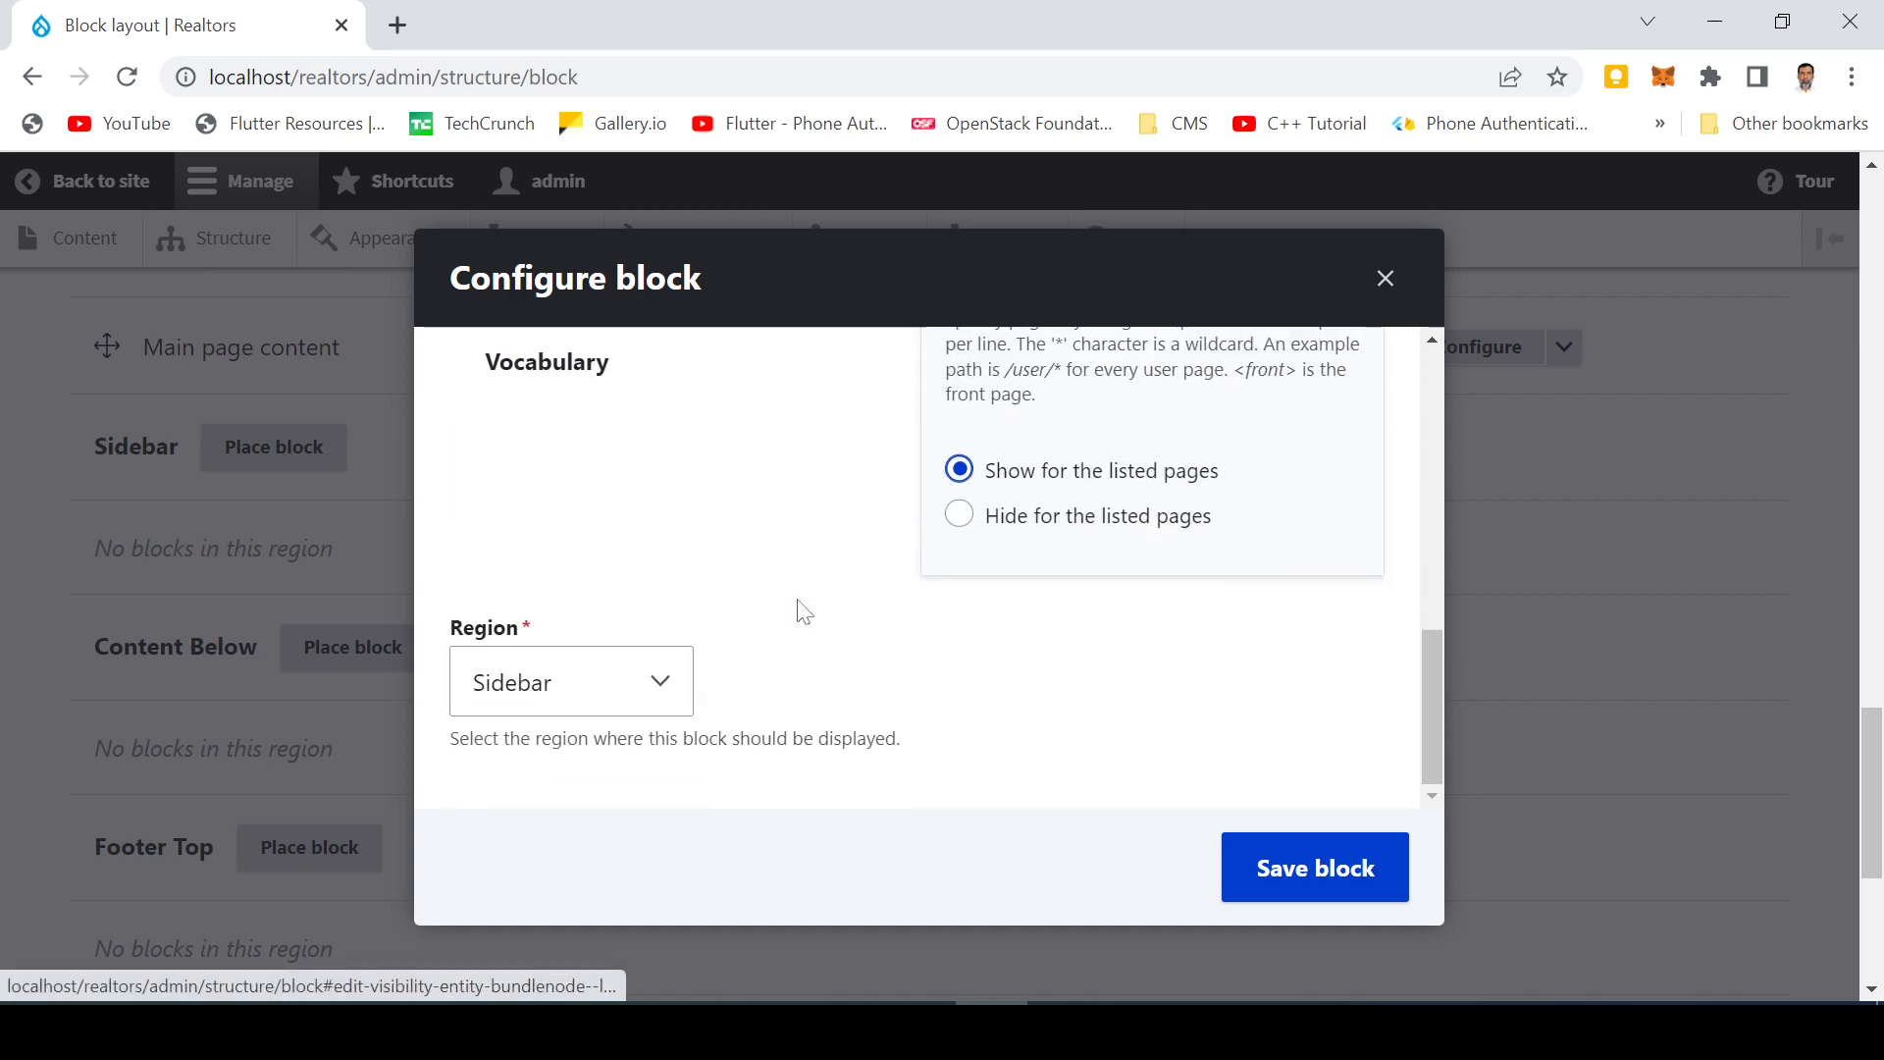
click(1293, 869)
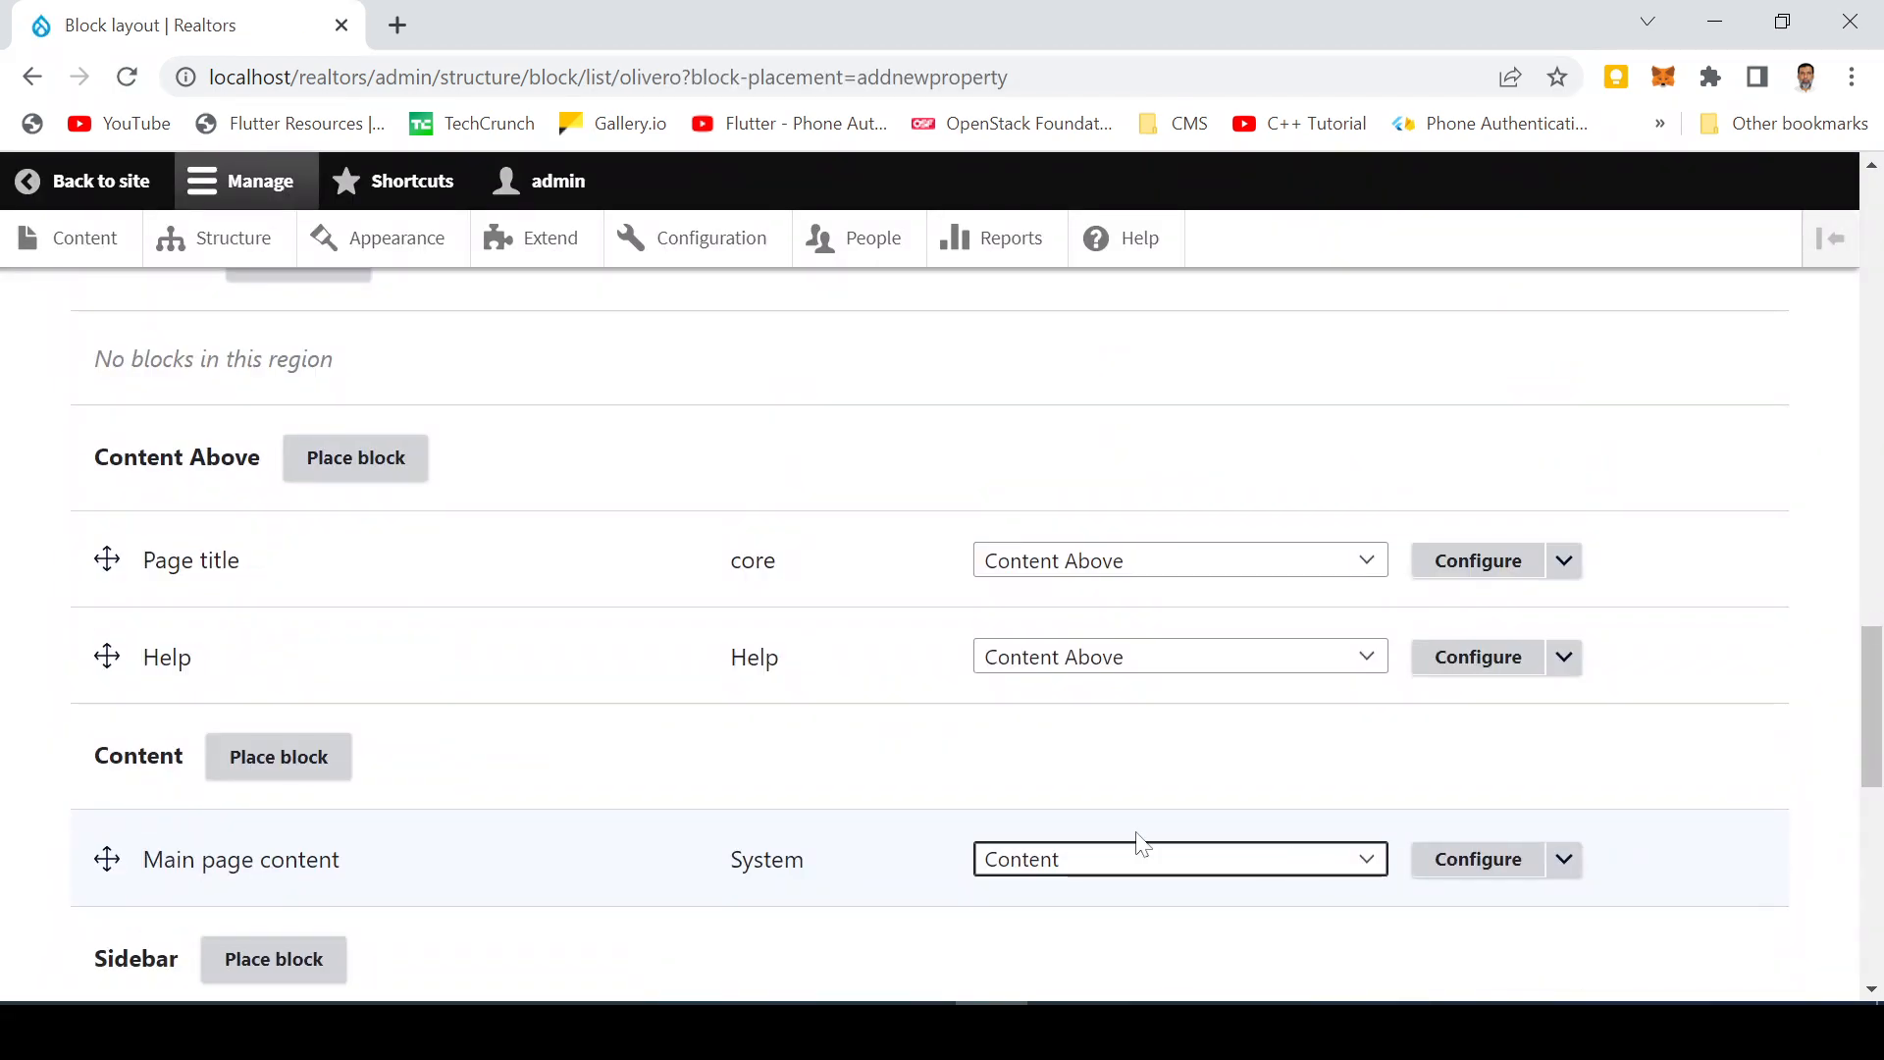
scroll(510, 753, down, 10)
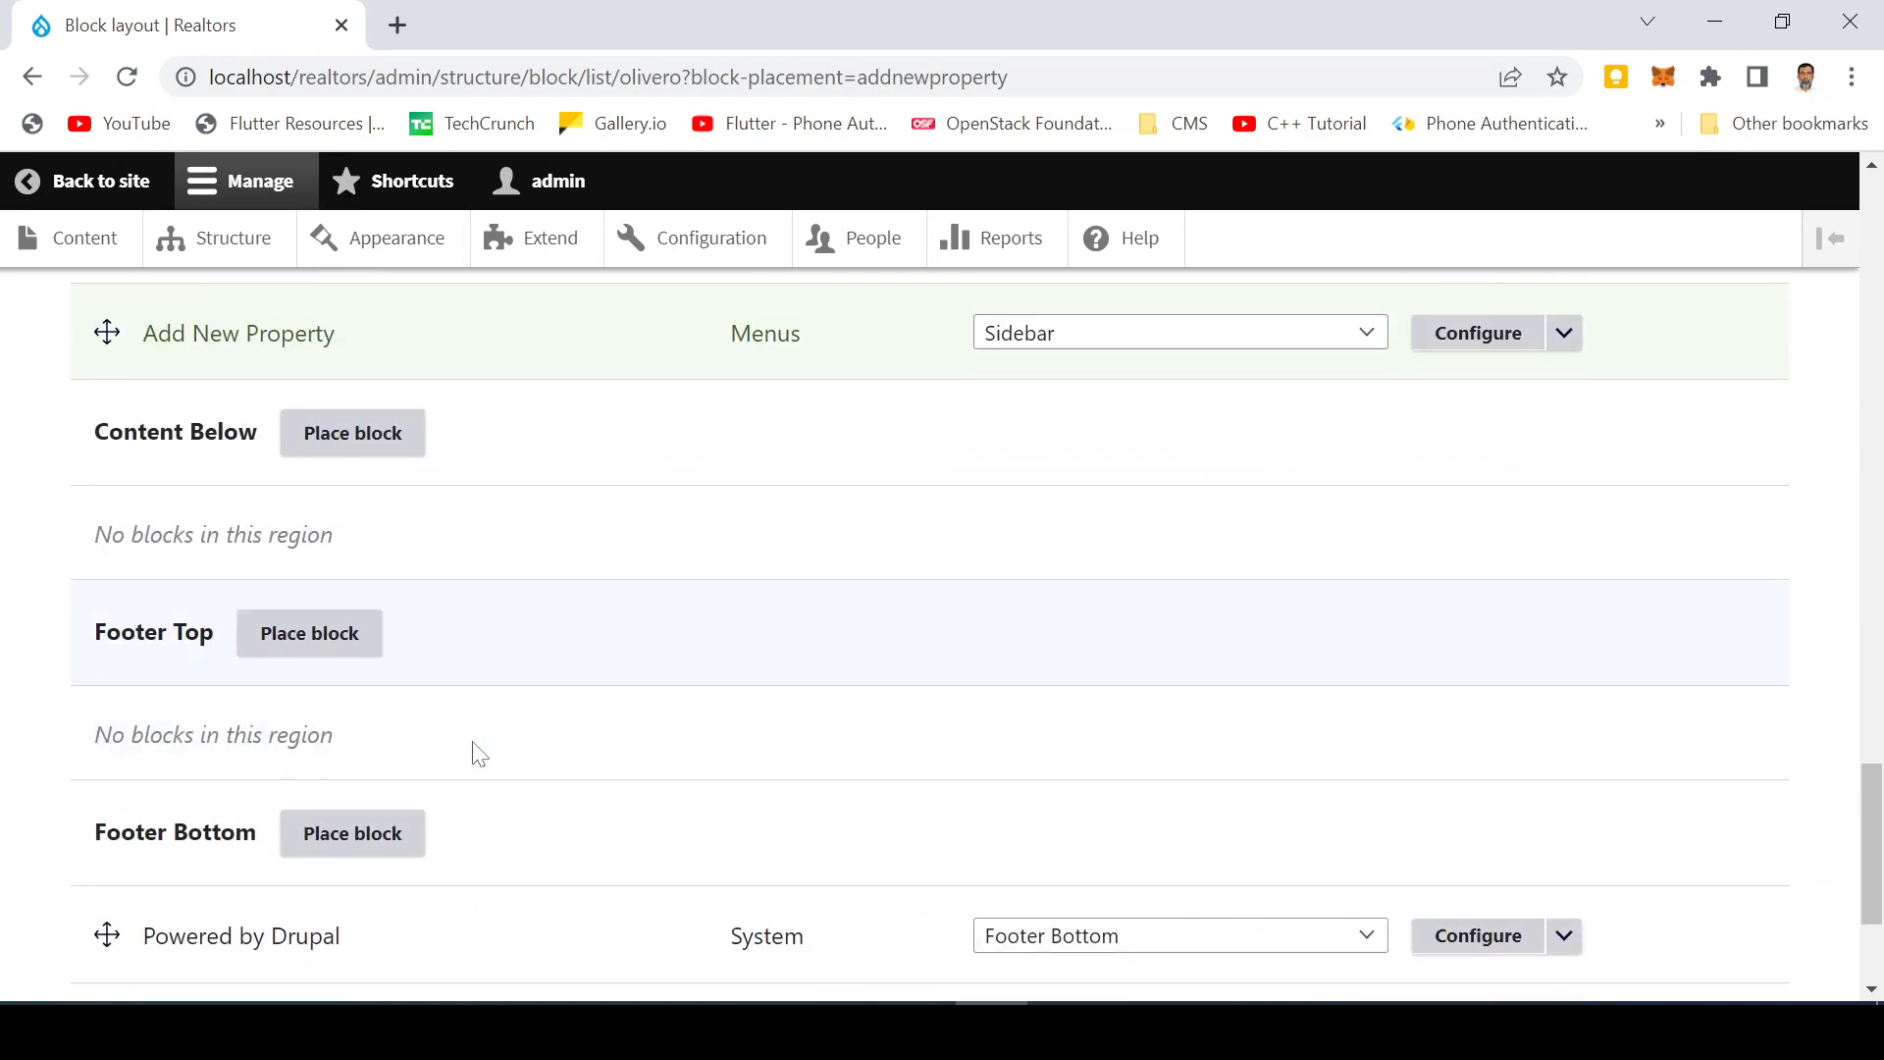
scroll(229, 765, up, 5)
scroll(215, 770, down, 5)
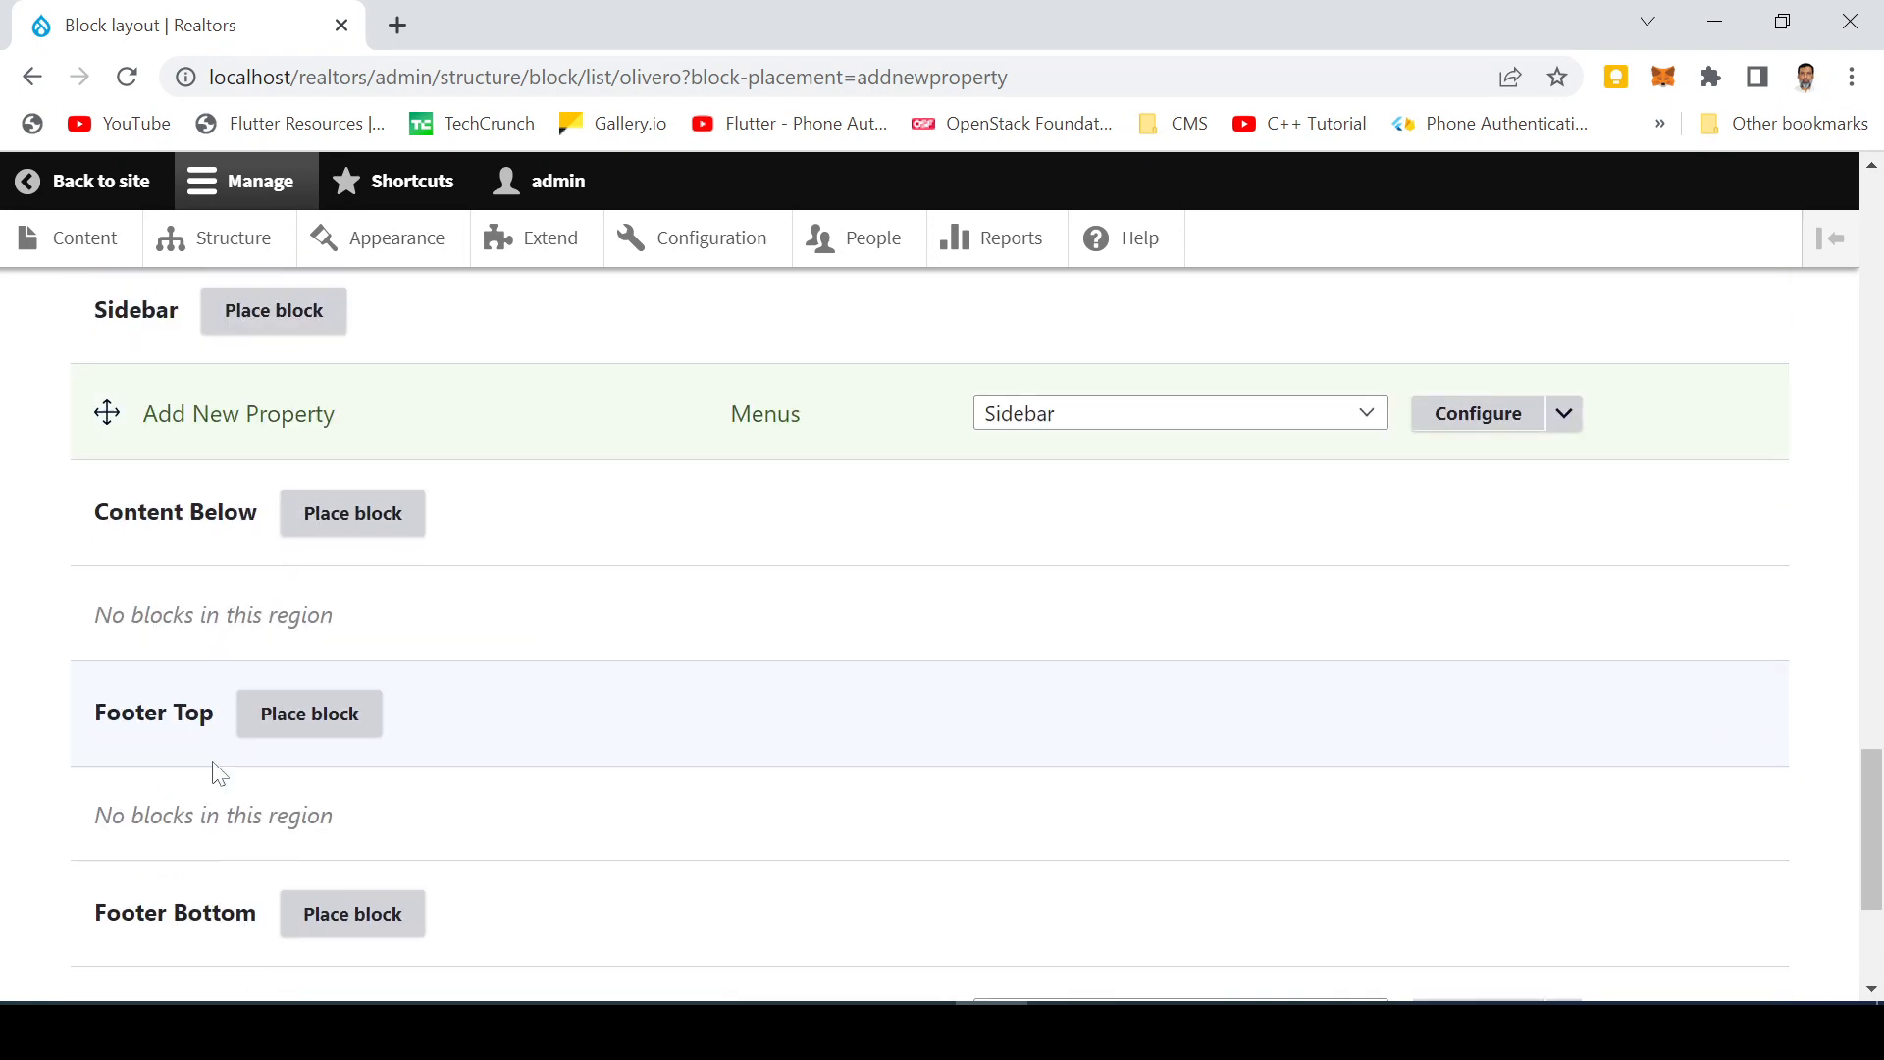
click(192, 827)
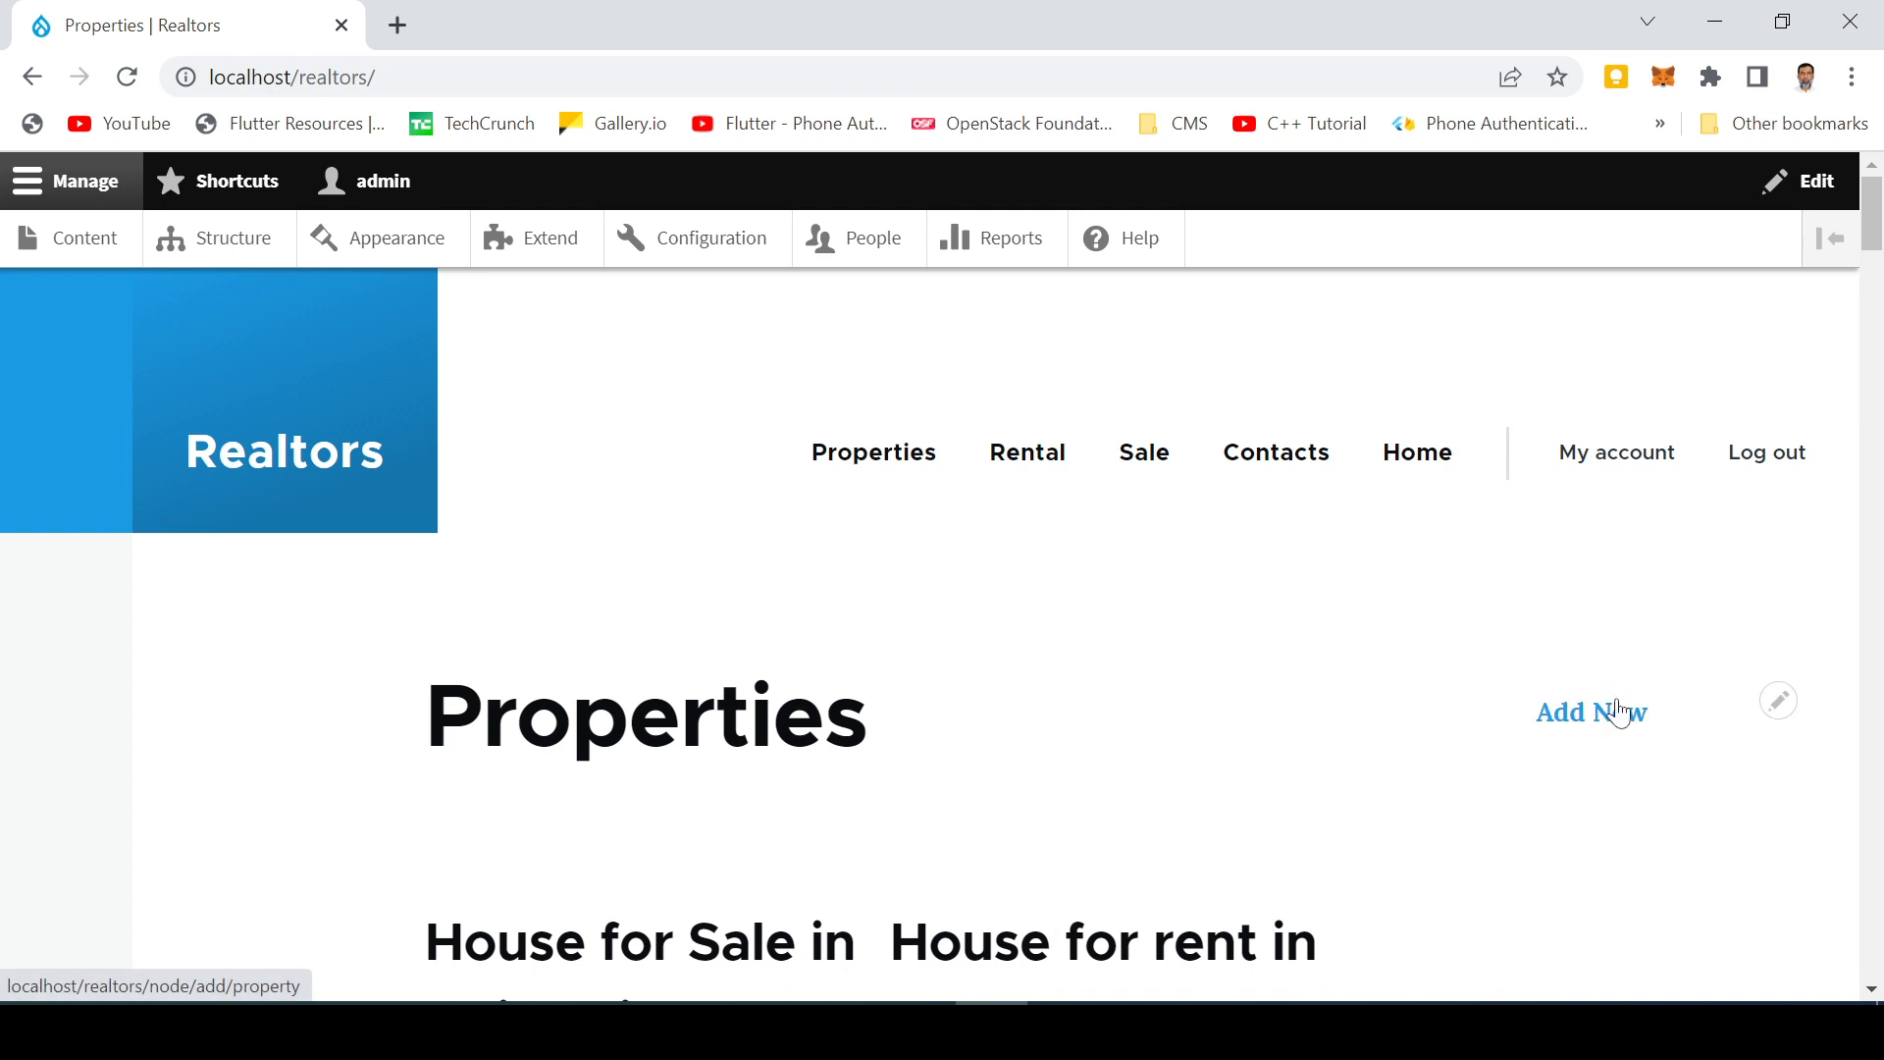
Step: Check that the Add New link opens the Create Property form, then return to the Properties front page
click(1594, 726)
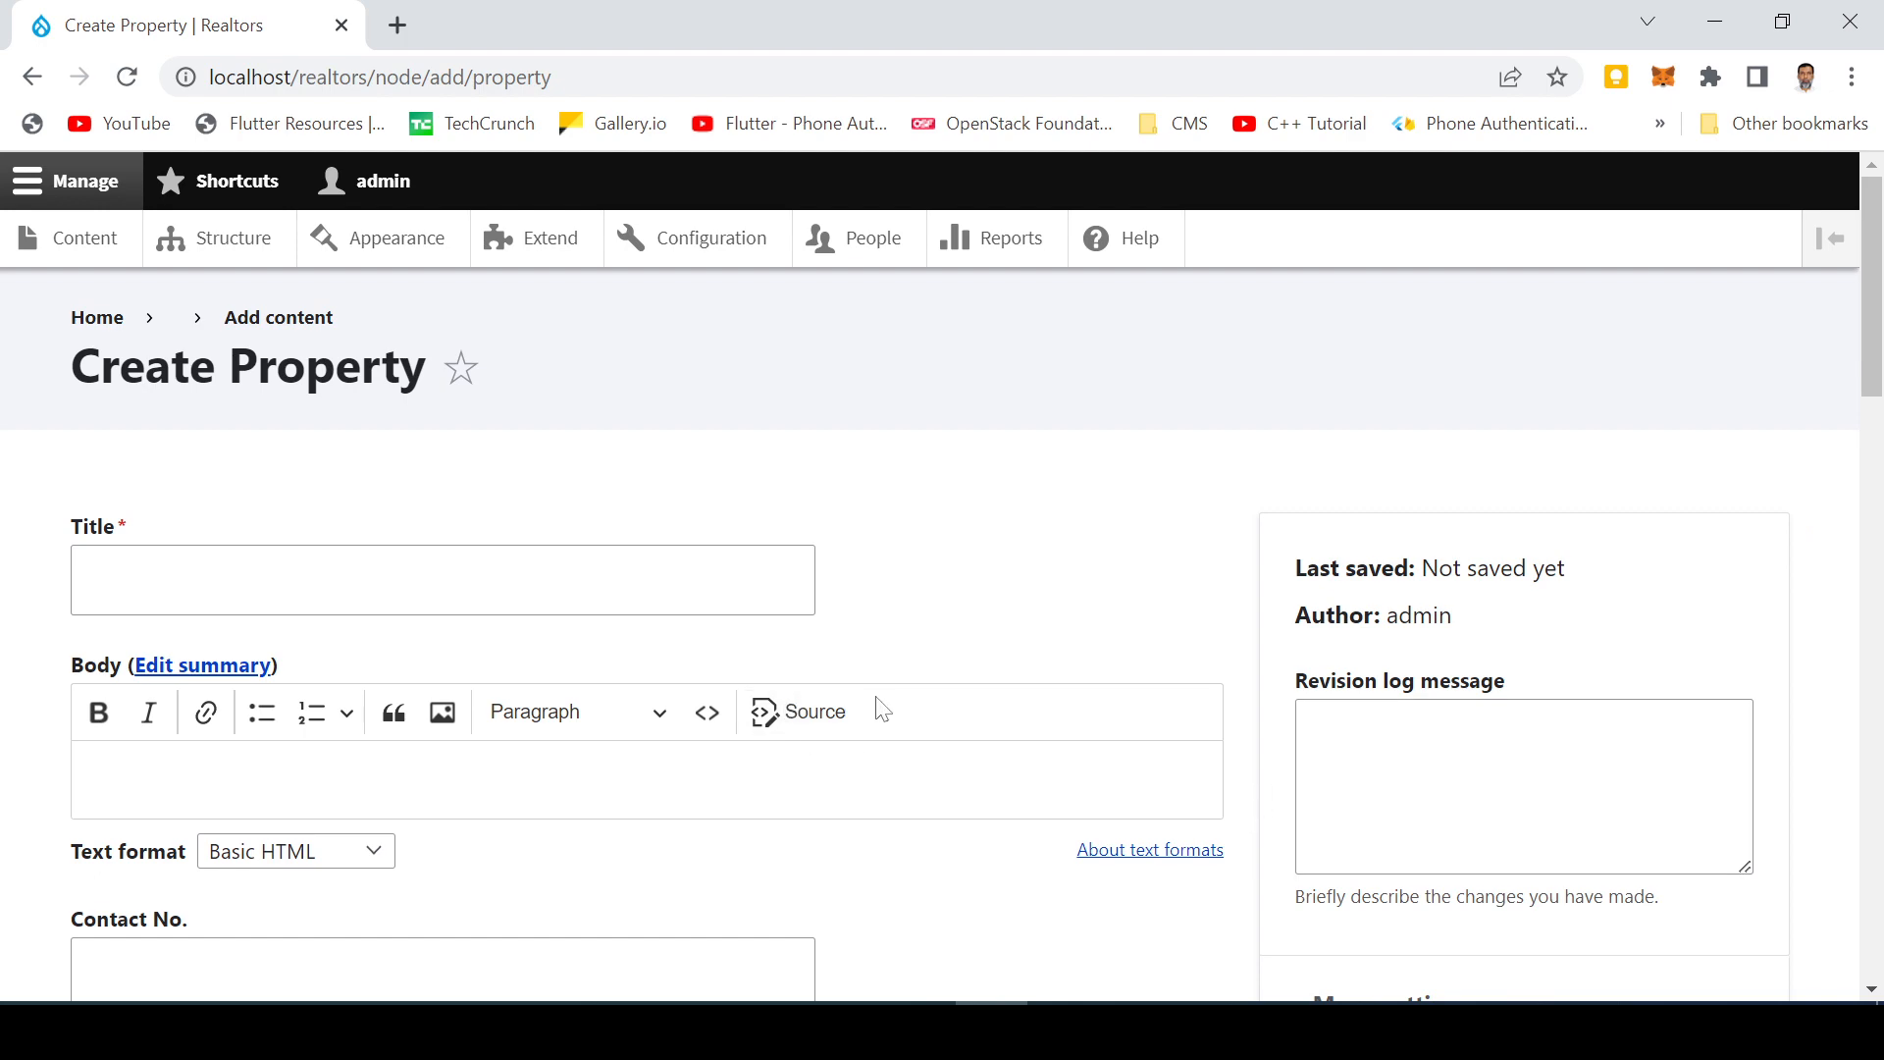
scroll(1131, 719, down, 2)
scroll(1131, 719, up, 2)
scroll(710, 691, down, 5)
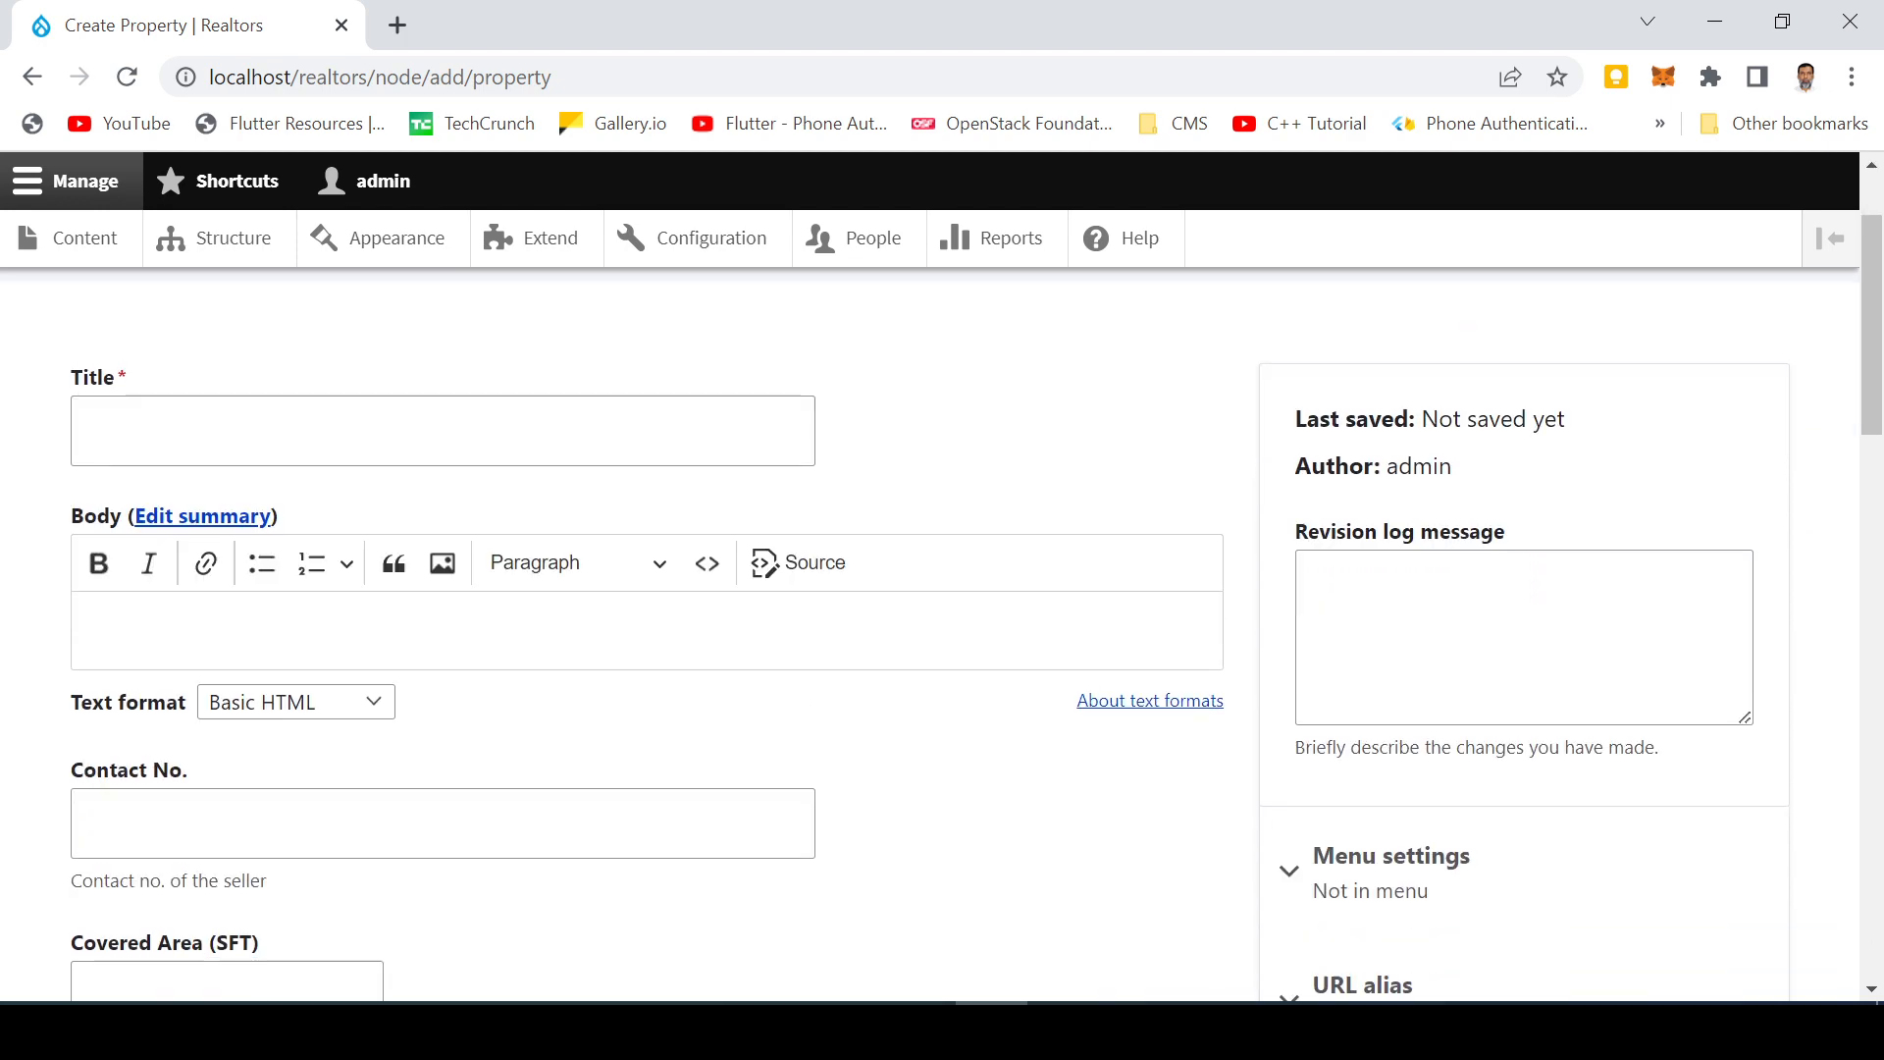
scroll(710, 691, down, 8)
scroll(698, 693, up, 12)
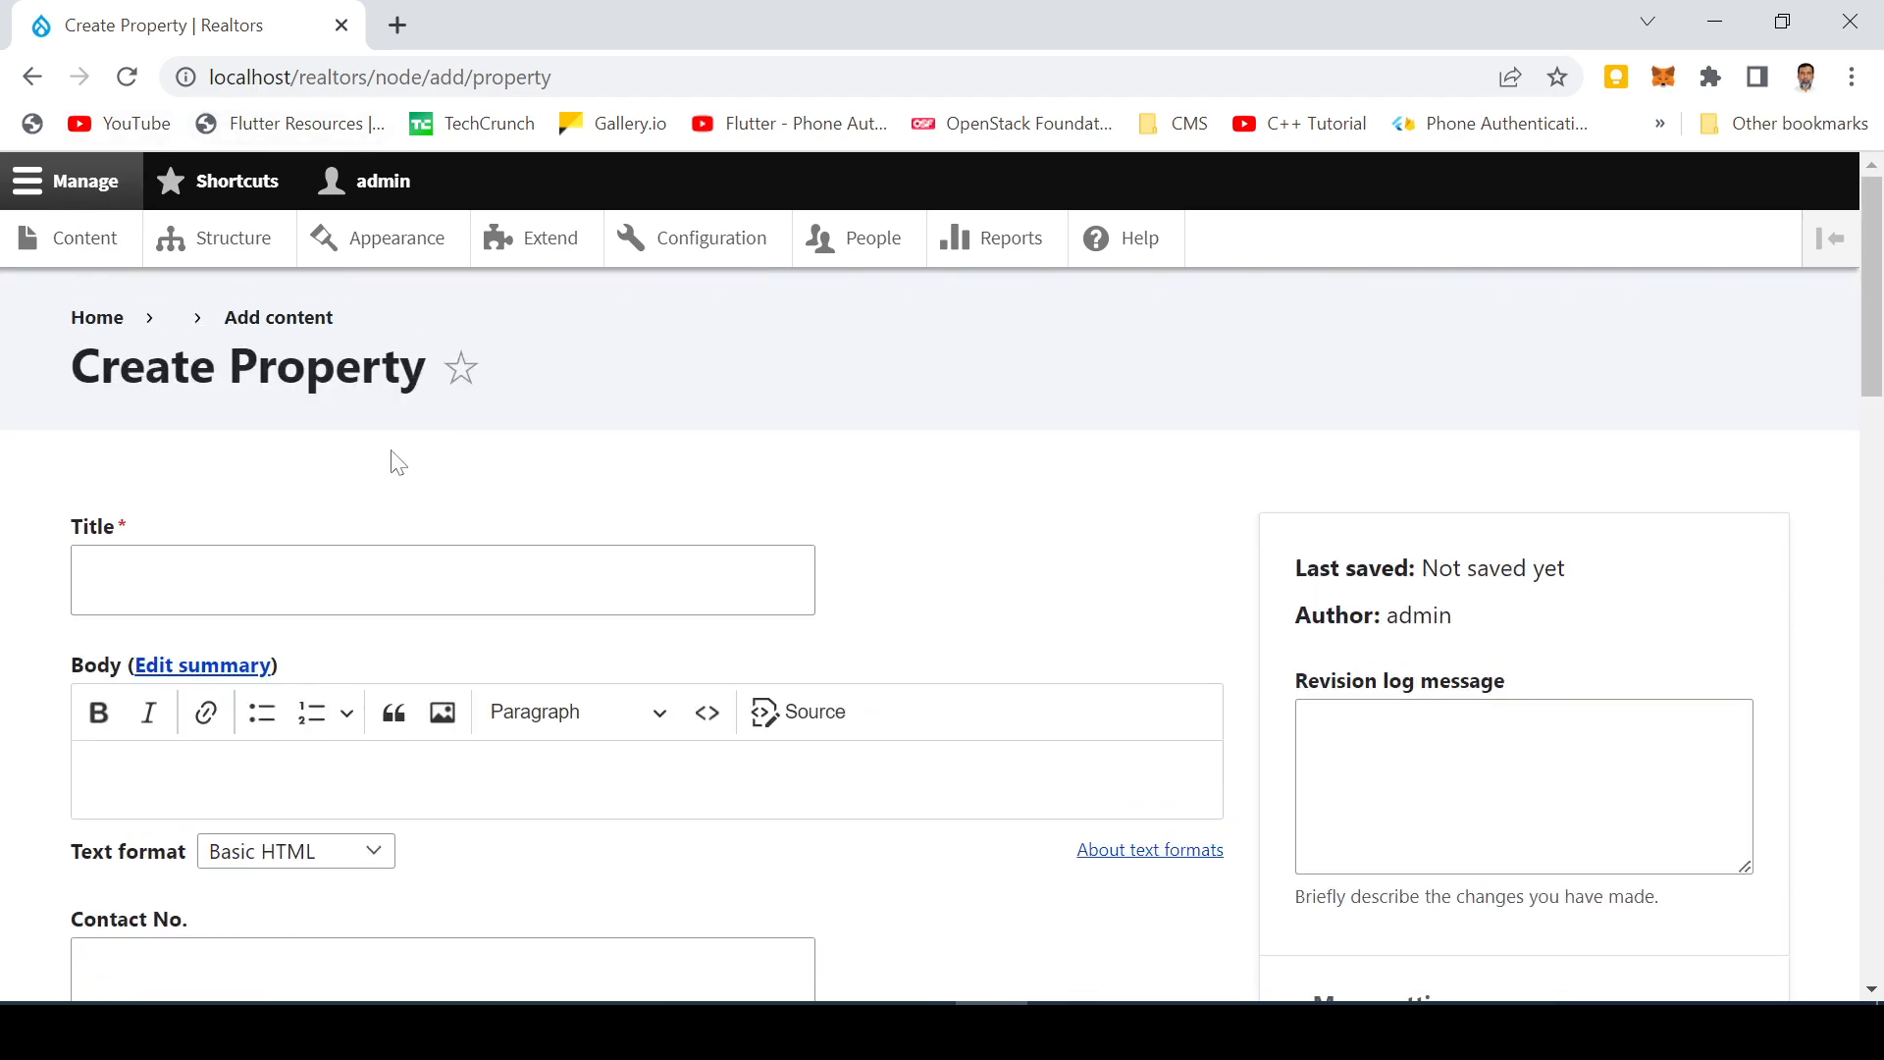
click(363, 579)
click(78, 189)
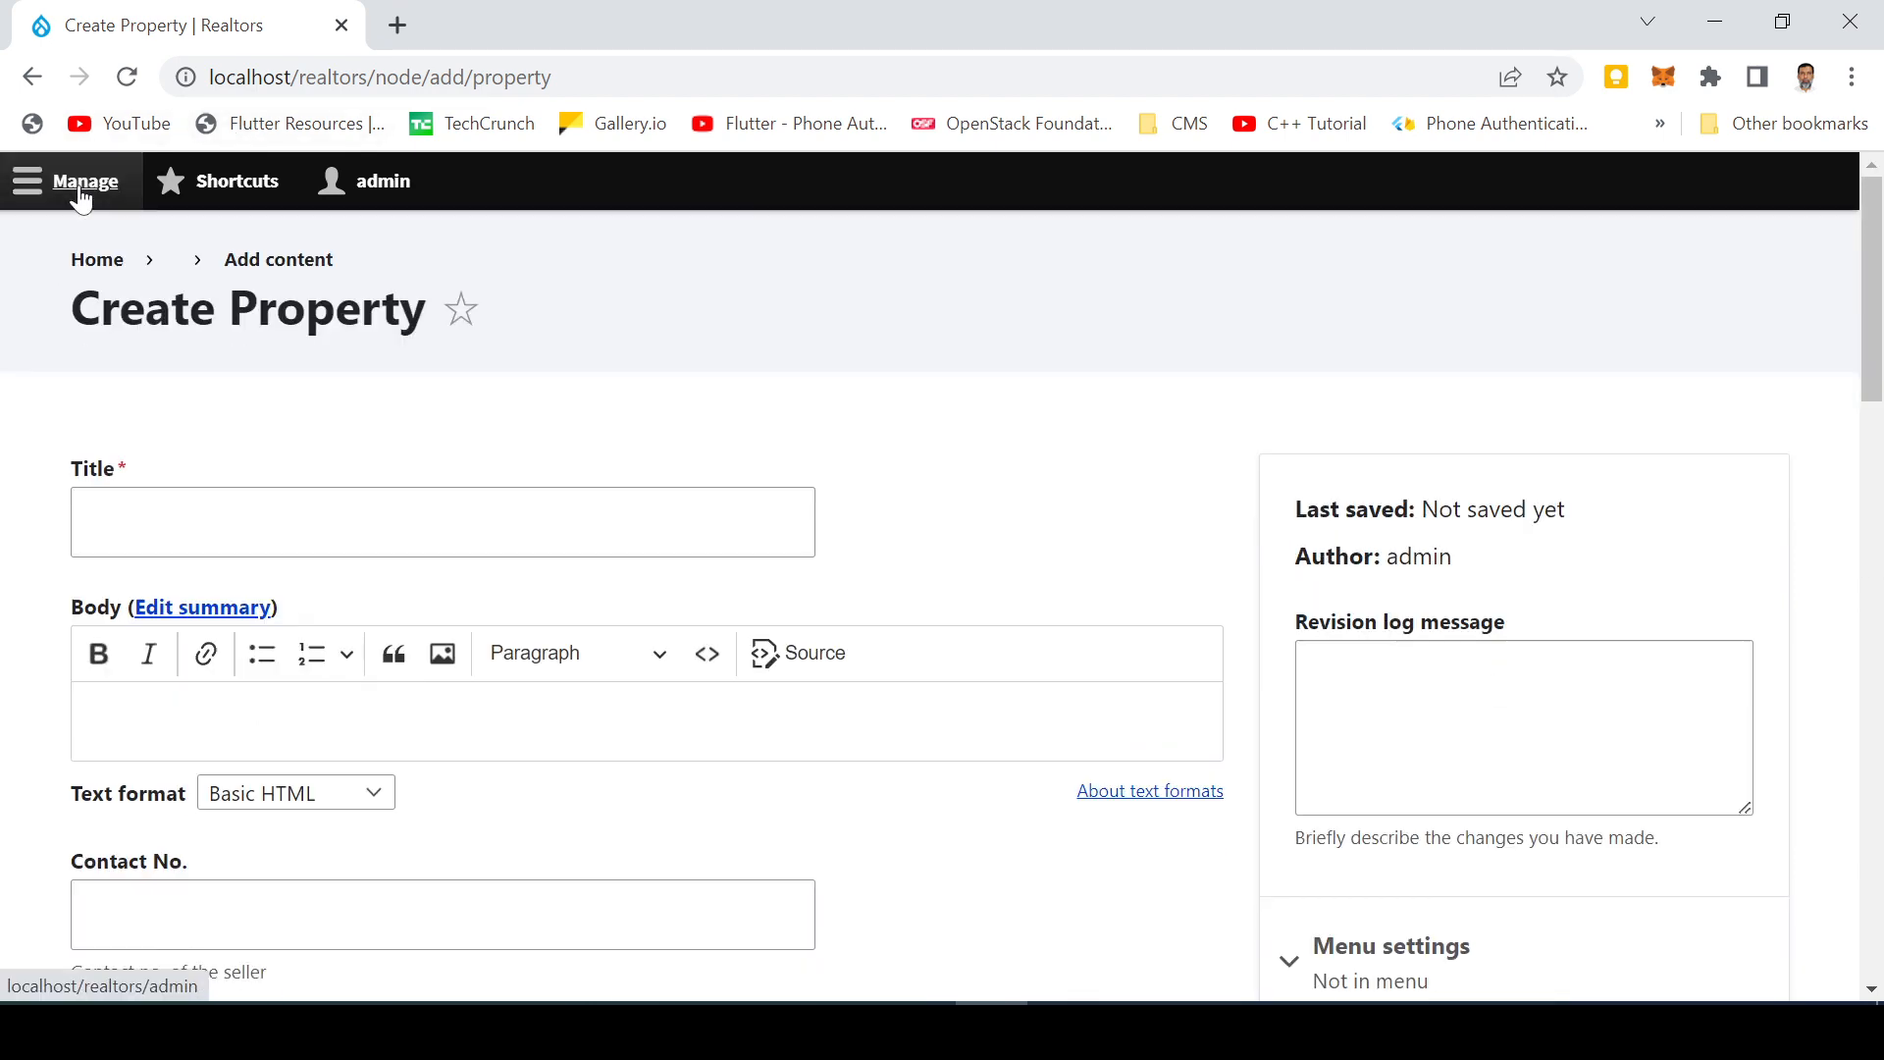
click(97, 261)
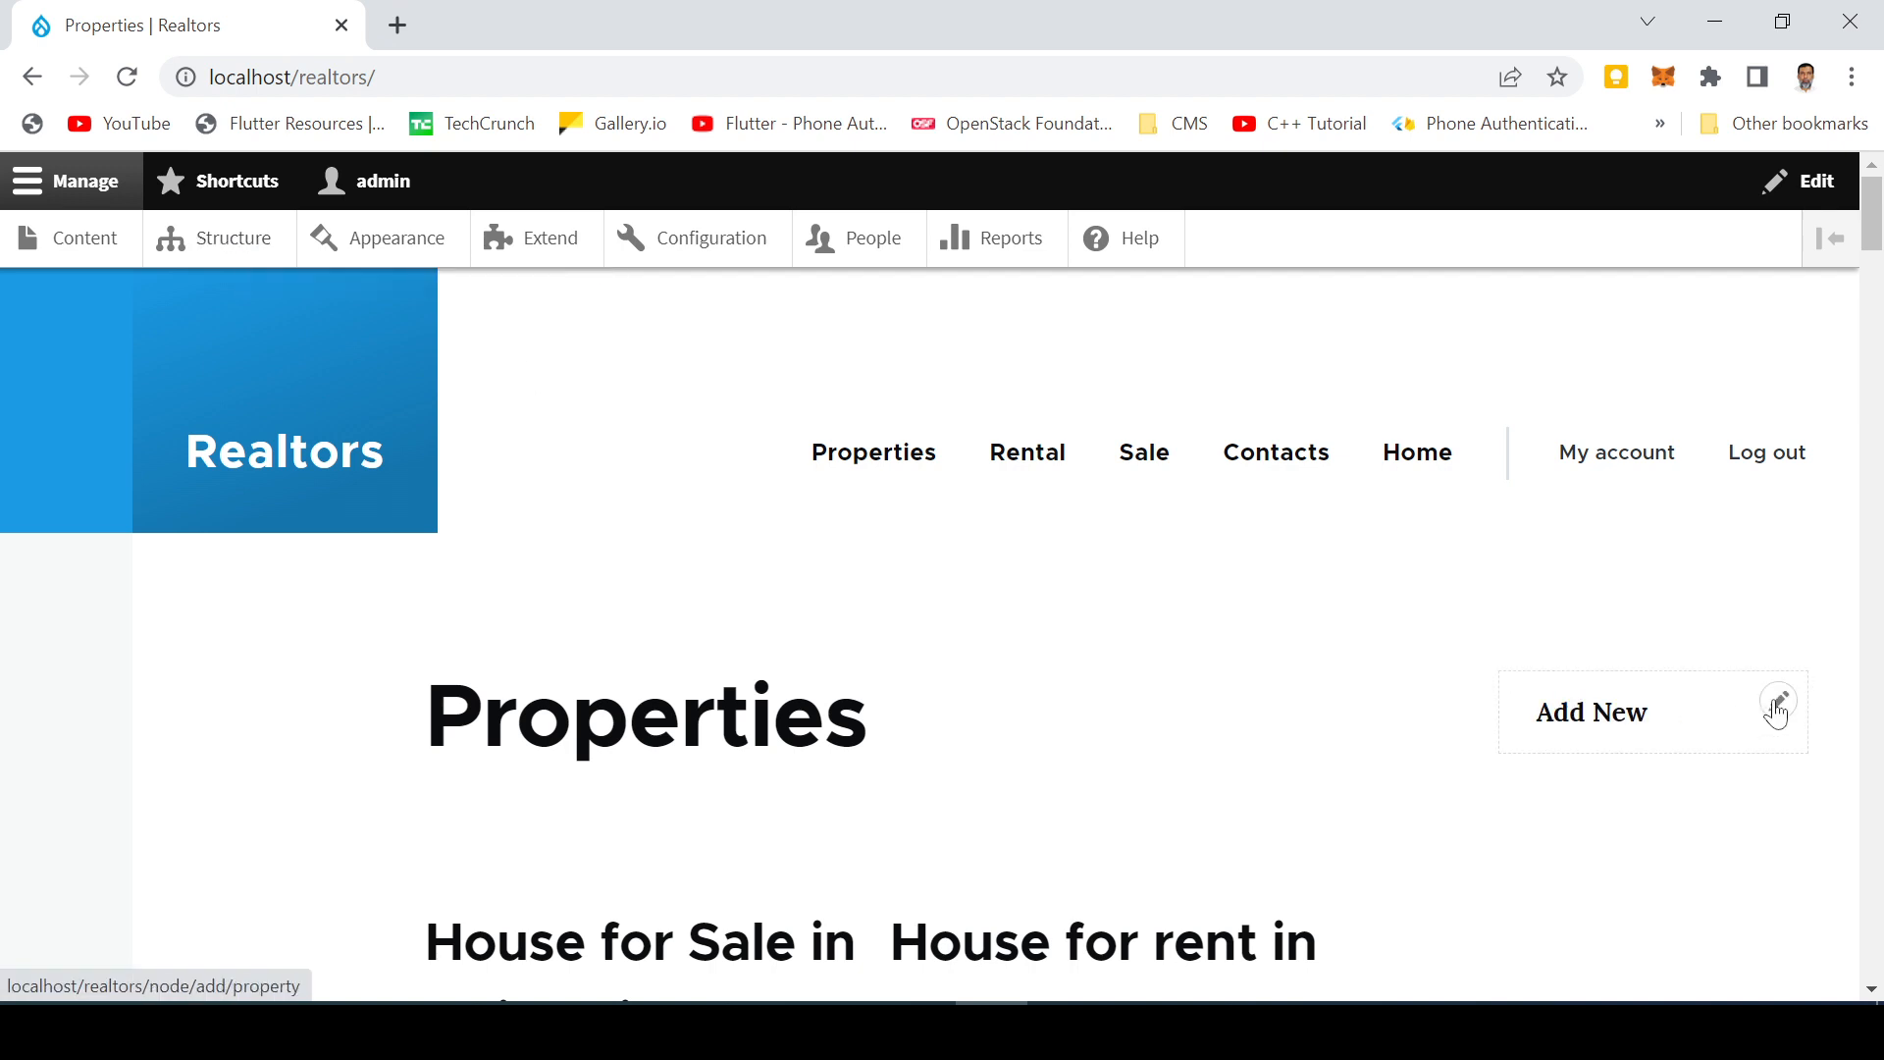
Step: Open the Add New Property block's configuration and tick Authenticated user under Roles
click(1777, 705)
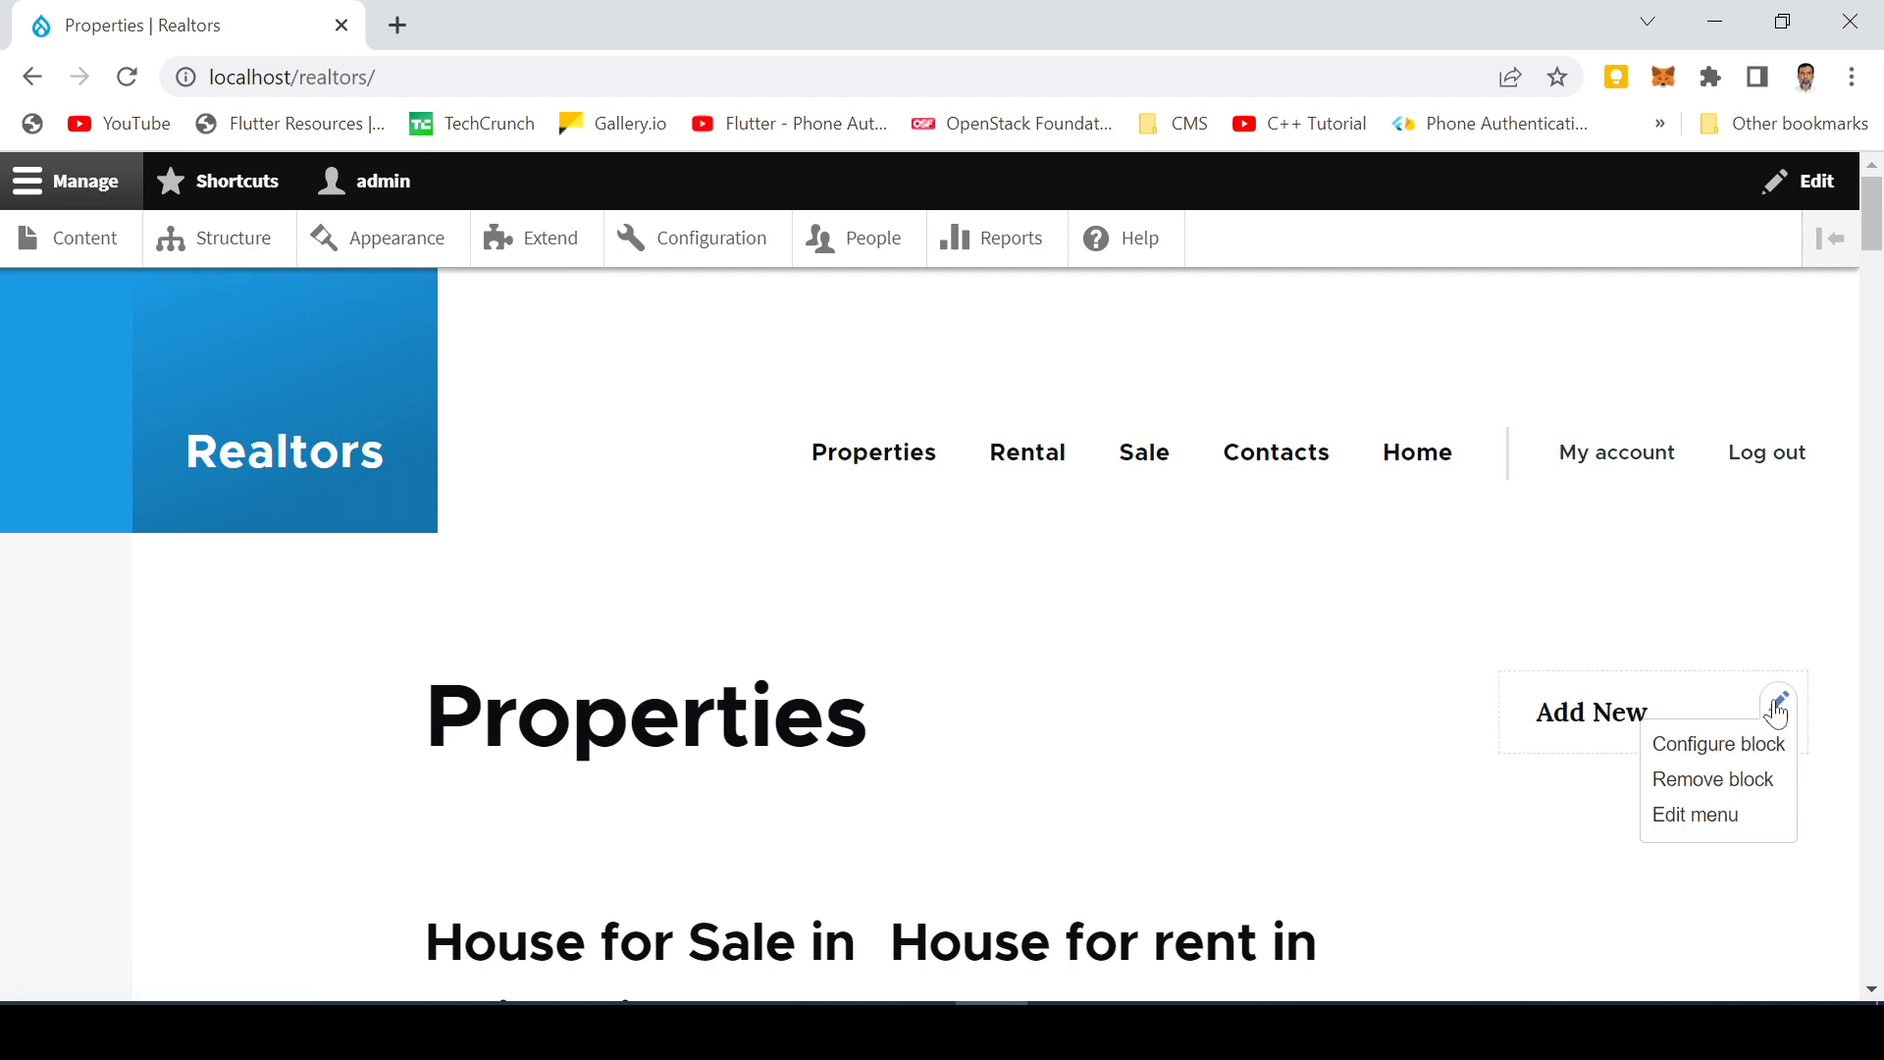
click(1731, 745)
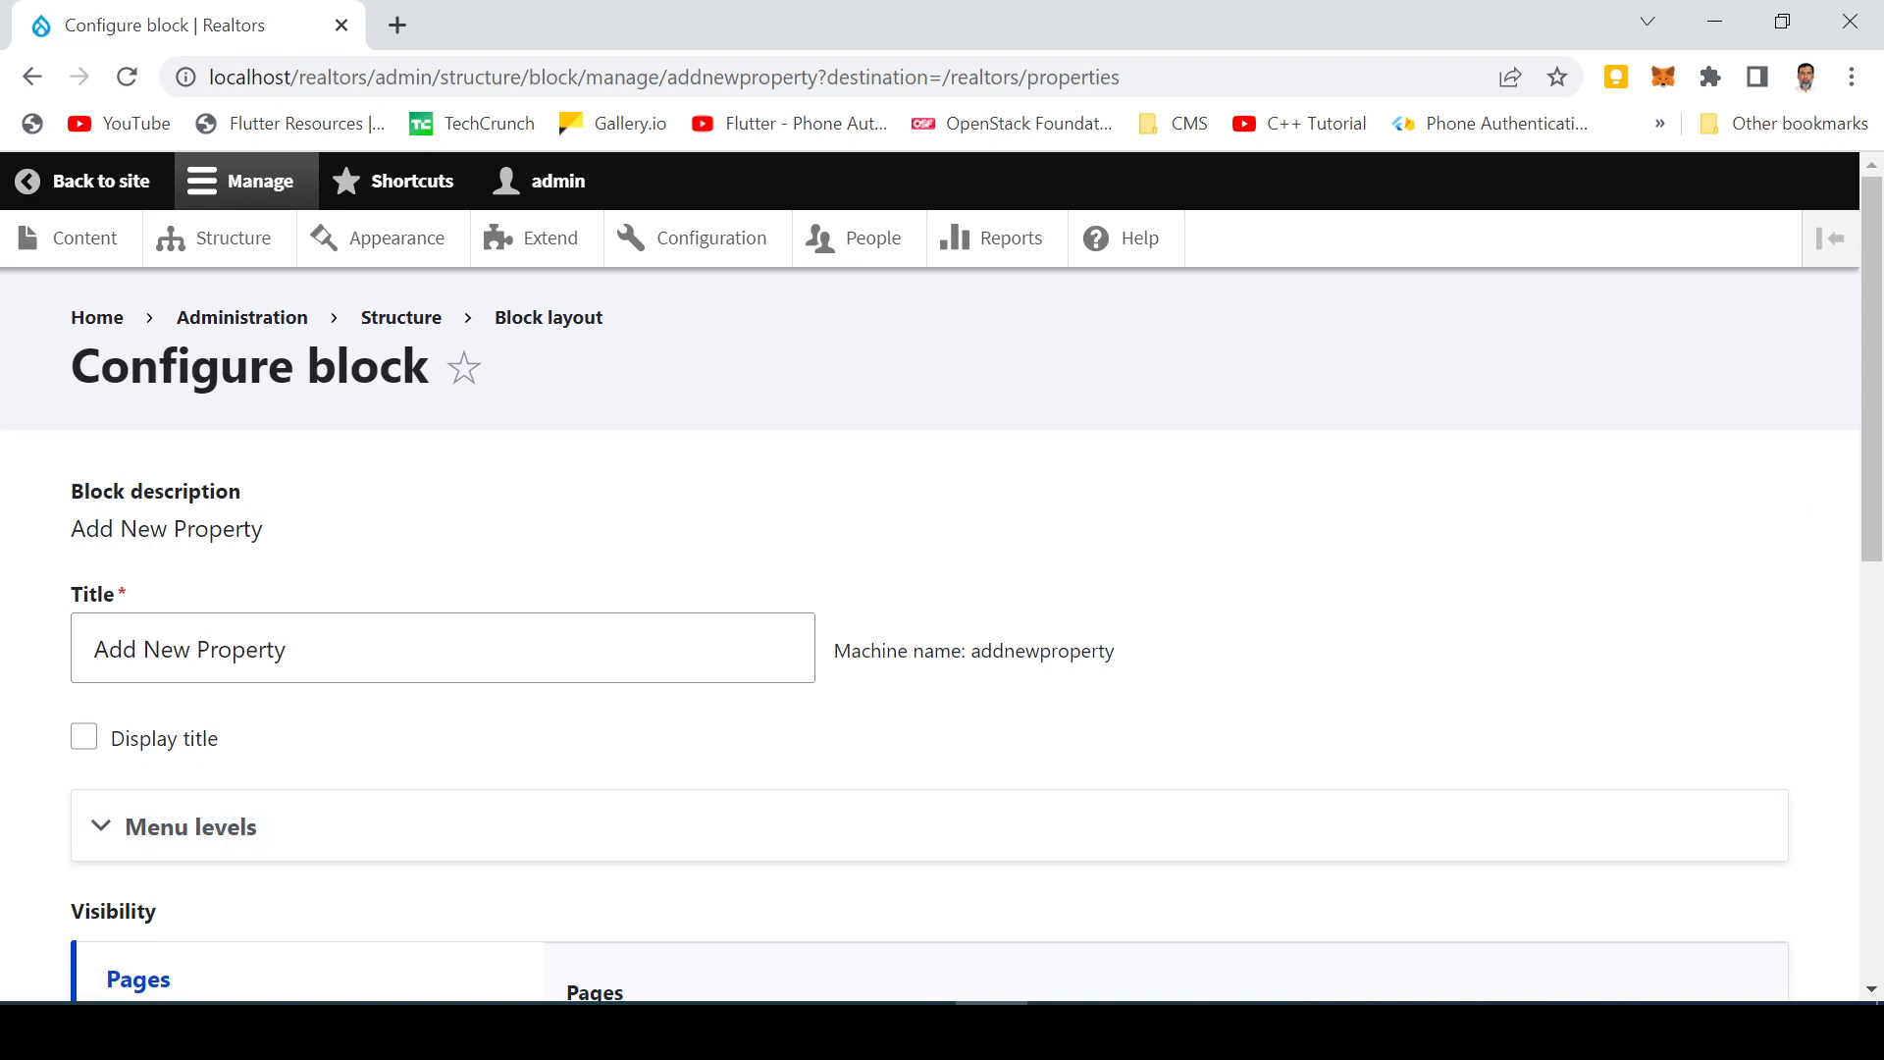
scroll(945, 661, down, 5)
click(200, 652)
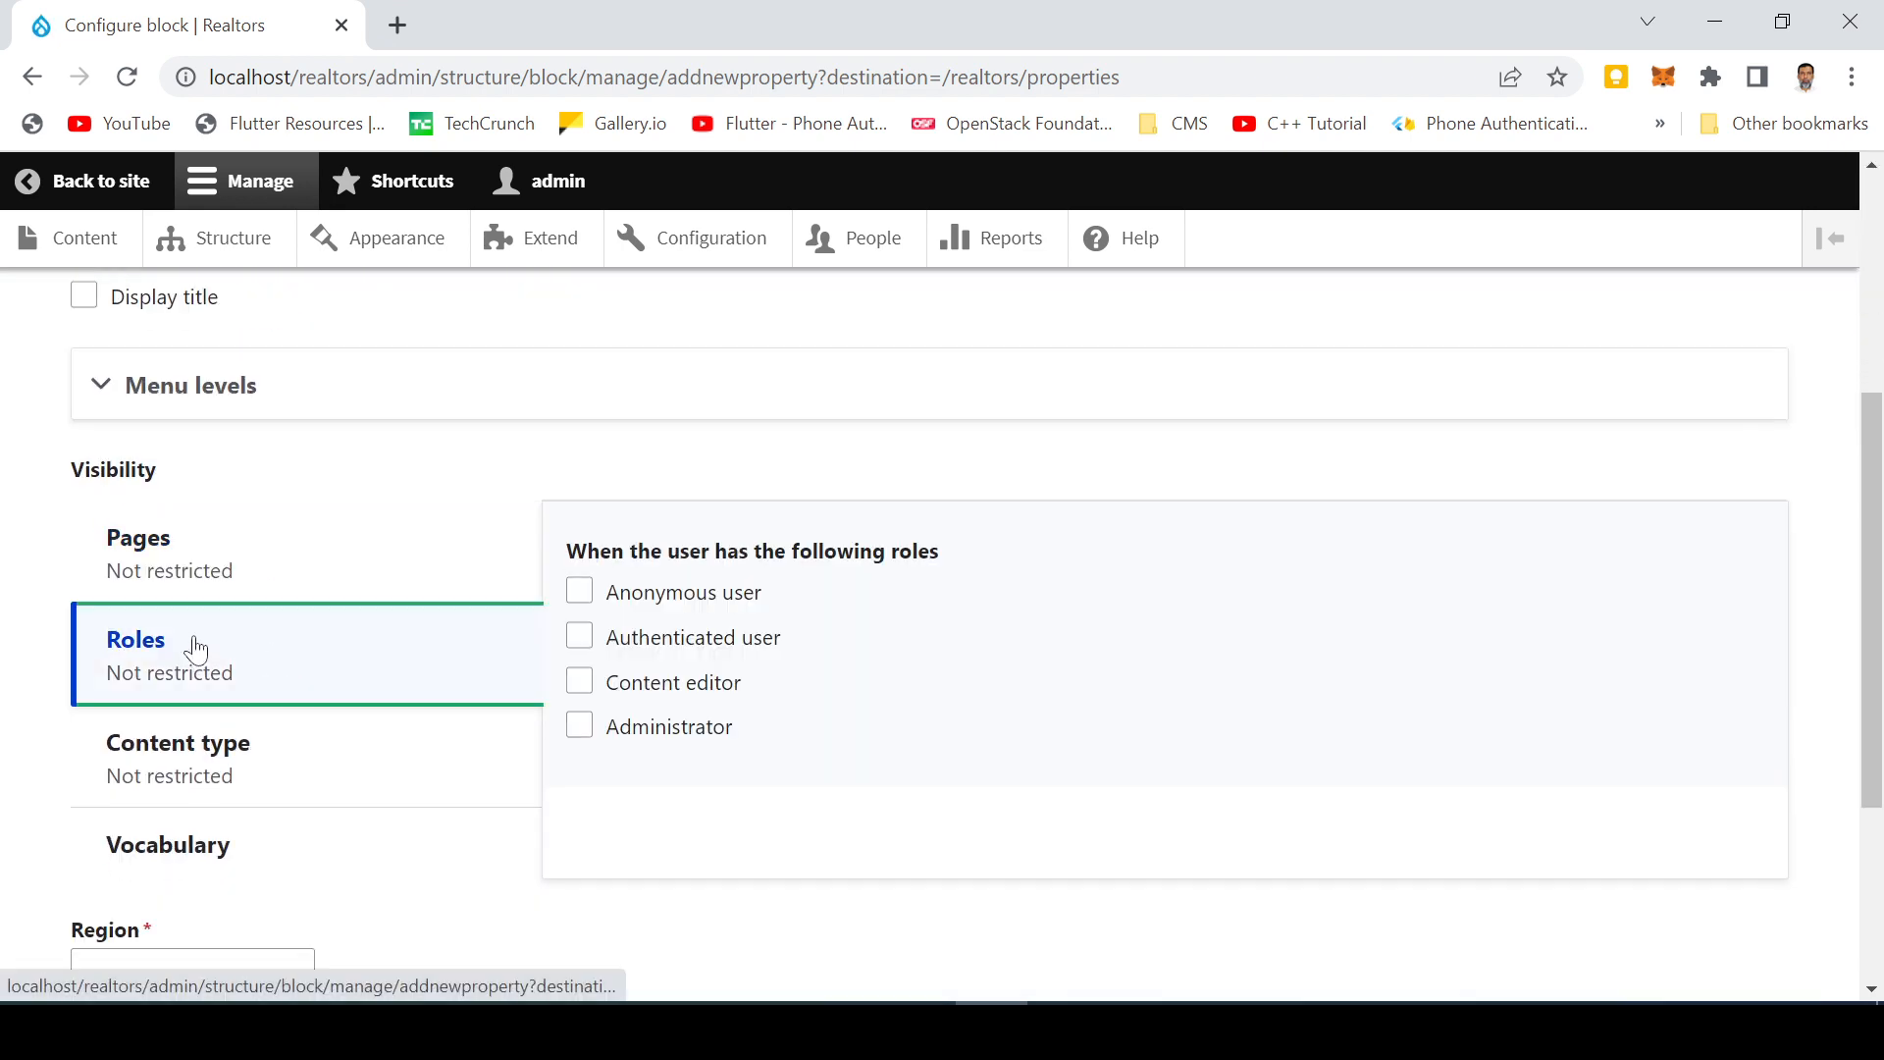
click(579, 636)
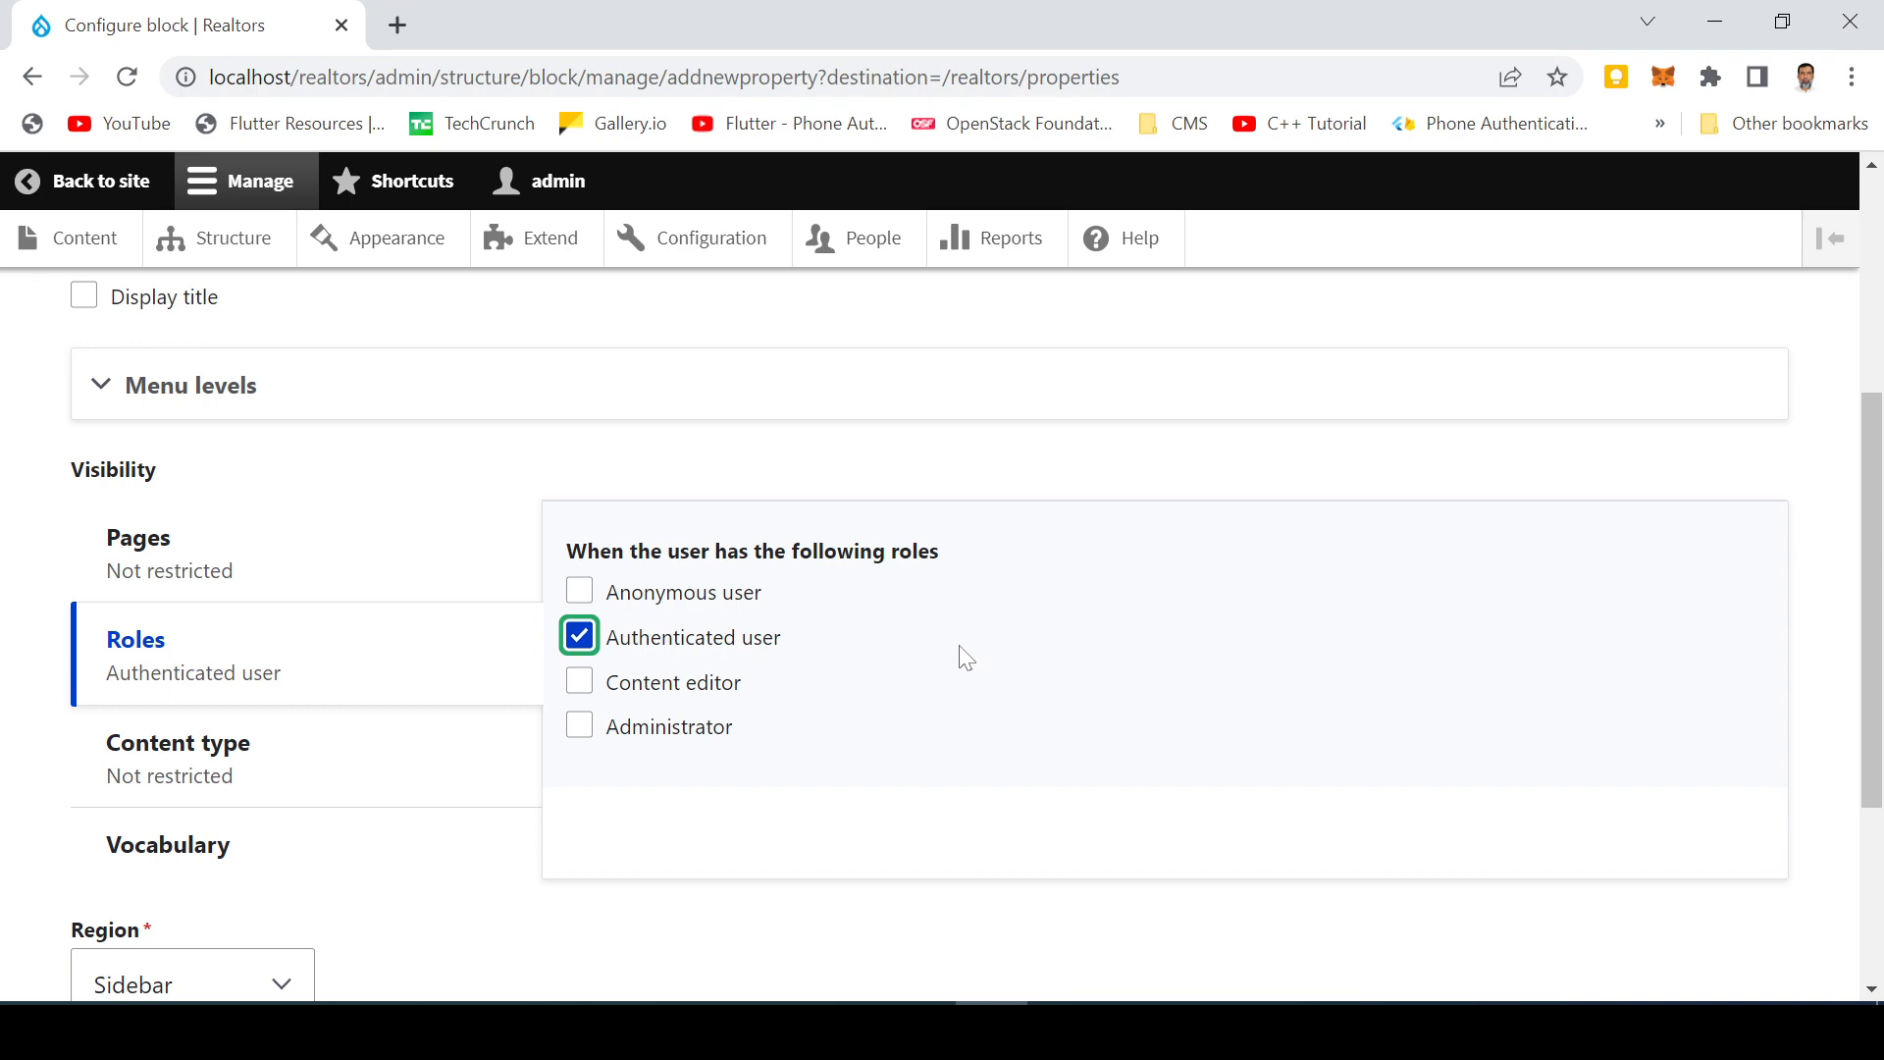
Step: Also tick Content editor and Administrator, then save the block
scroll(965, 657, down, 3)
scroll(955, 660, up, 3)
scroll(955, 660, down, 3)
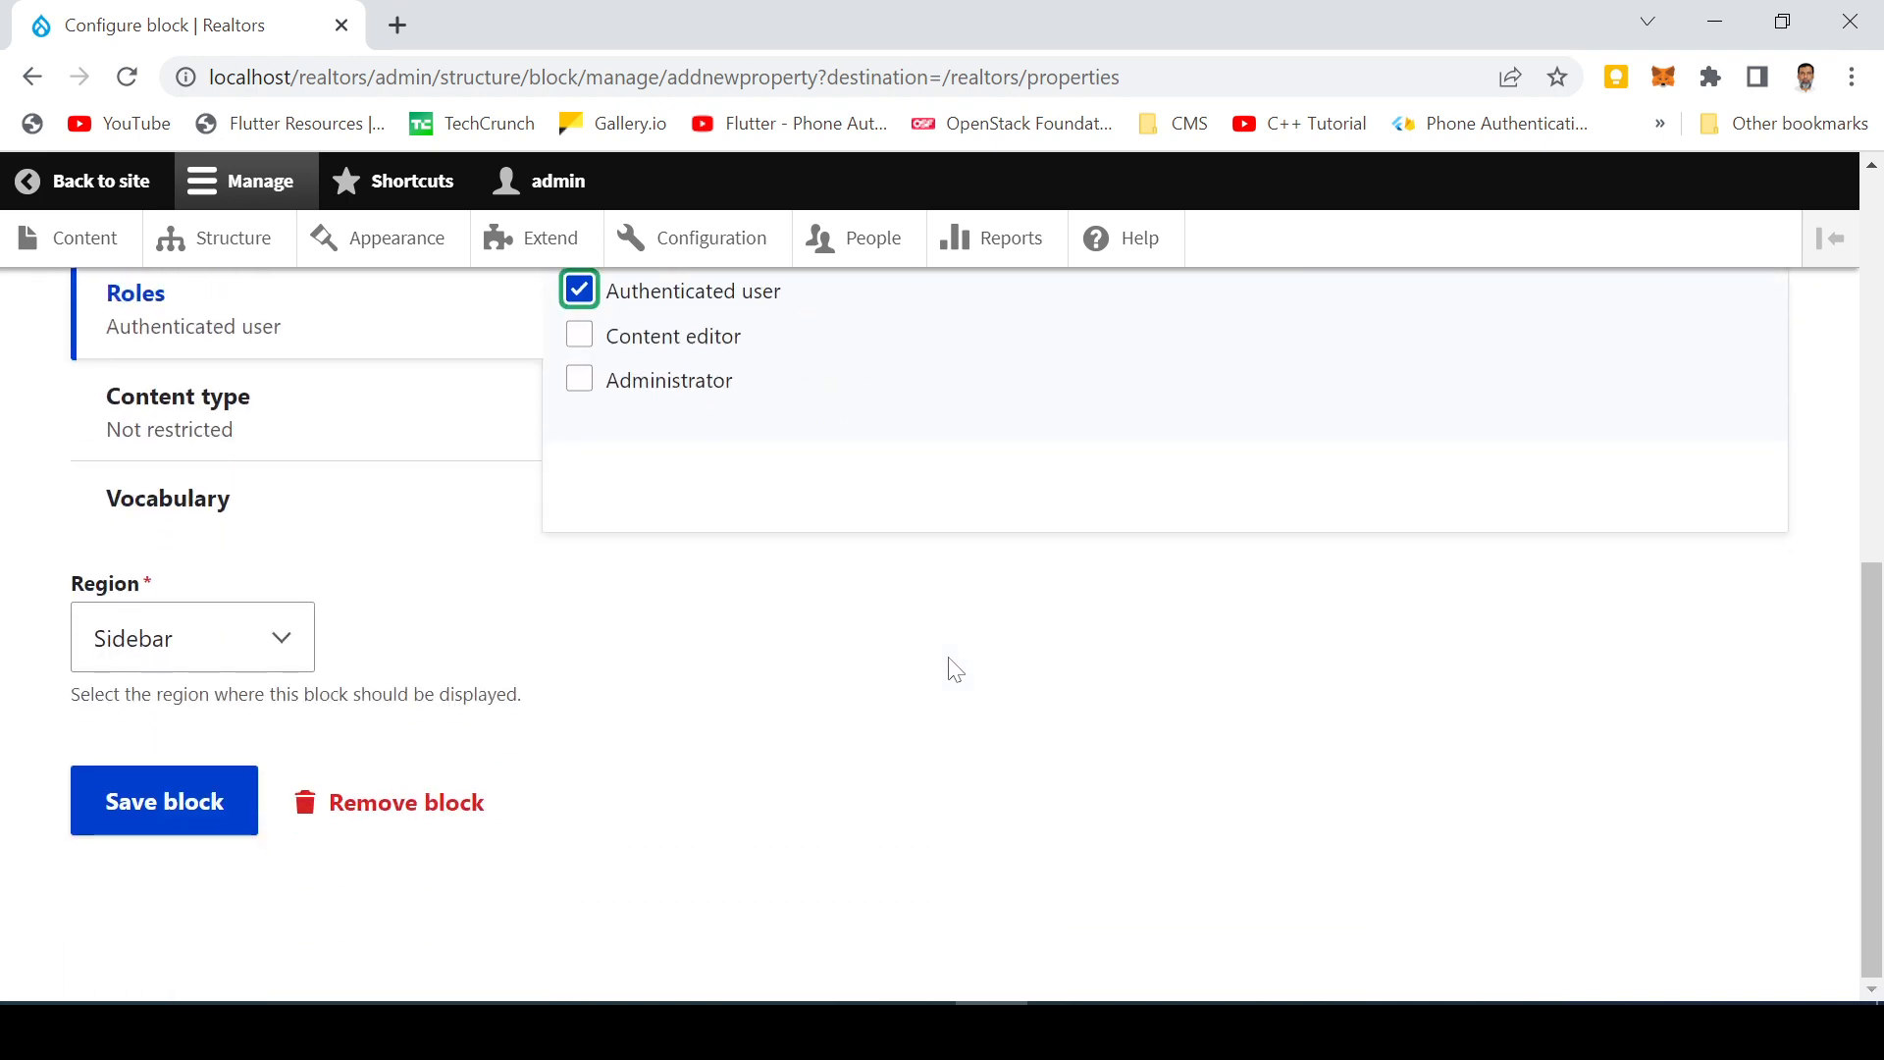
scroll(952, 665, up, 3)
scroll(951, 665, down, 3)
scroll(950, 671, up, 5)
click(579, 776)
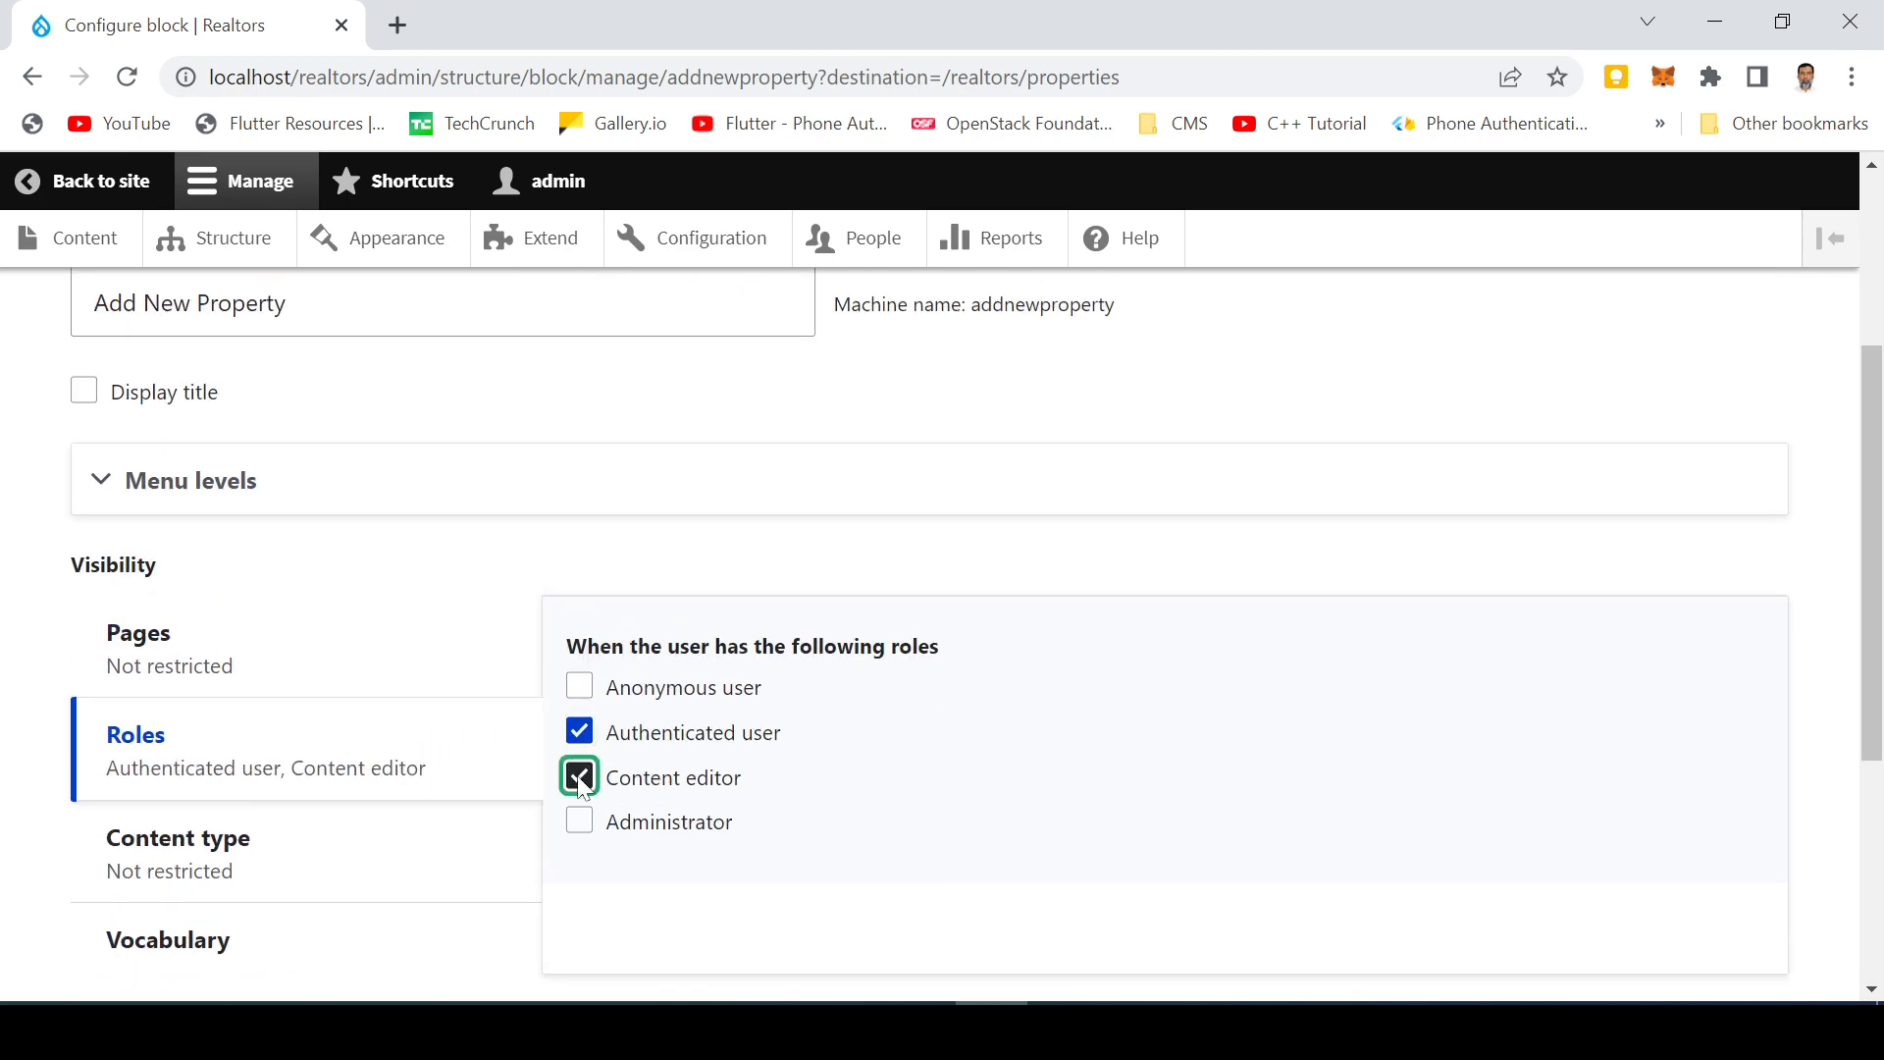
click(579, 826)
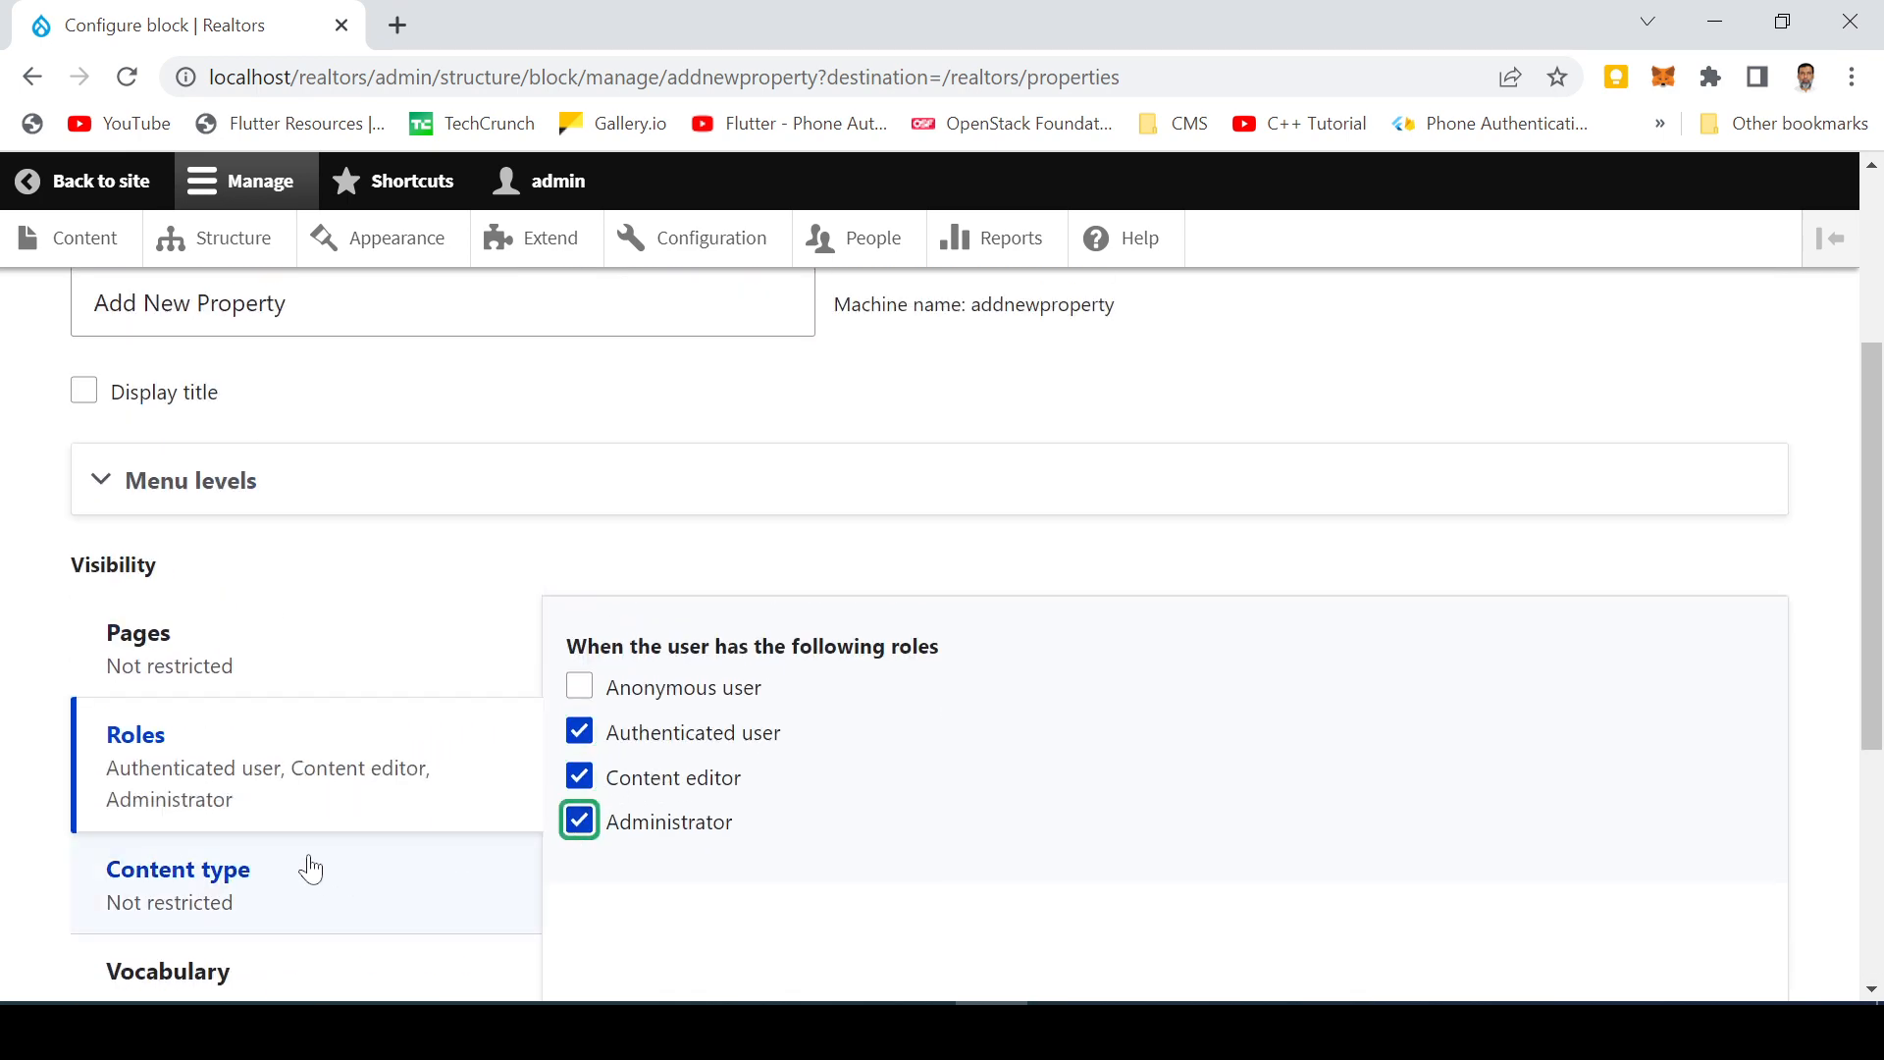
scroll(299, 859, down, 3)
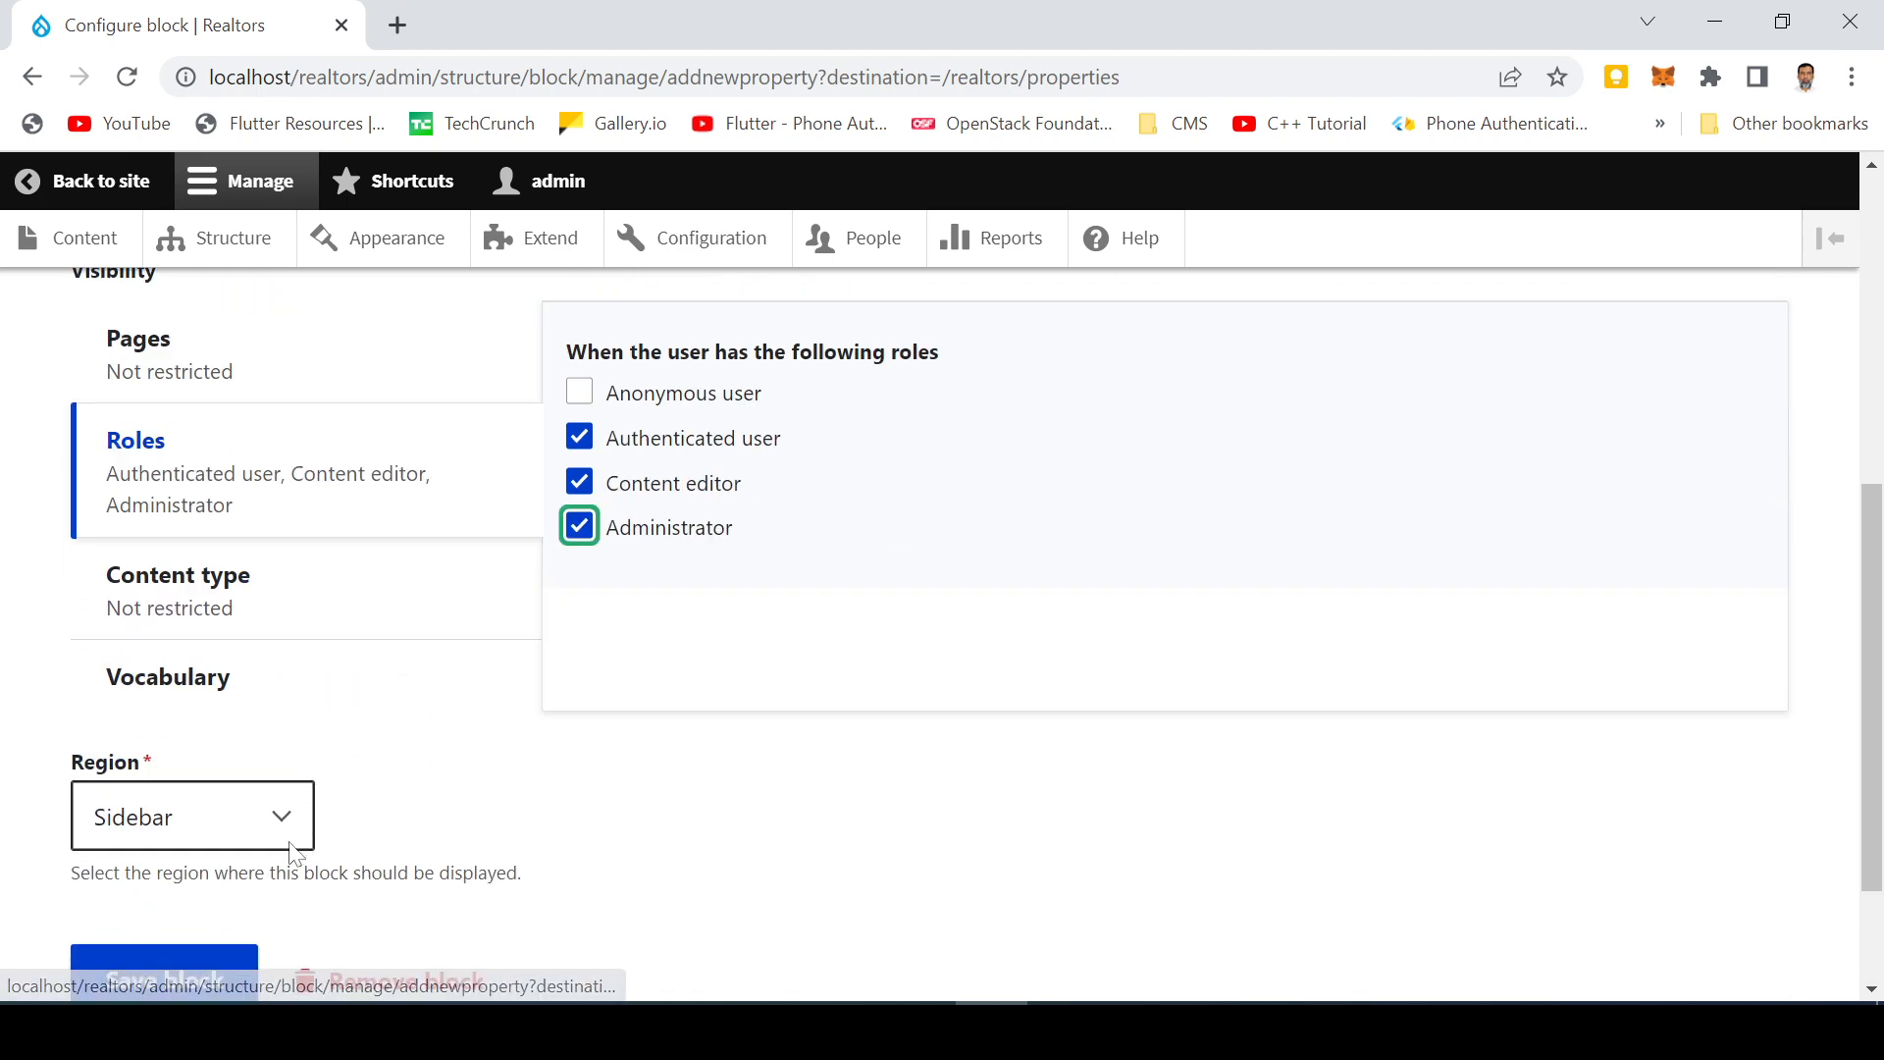
click(170, 981)
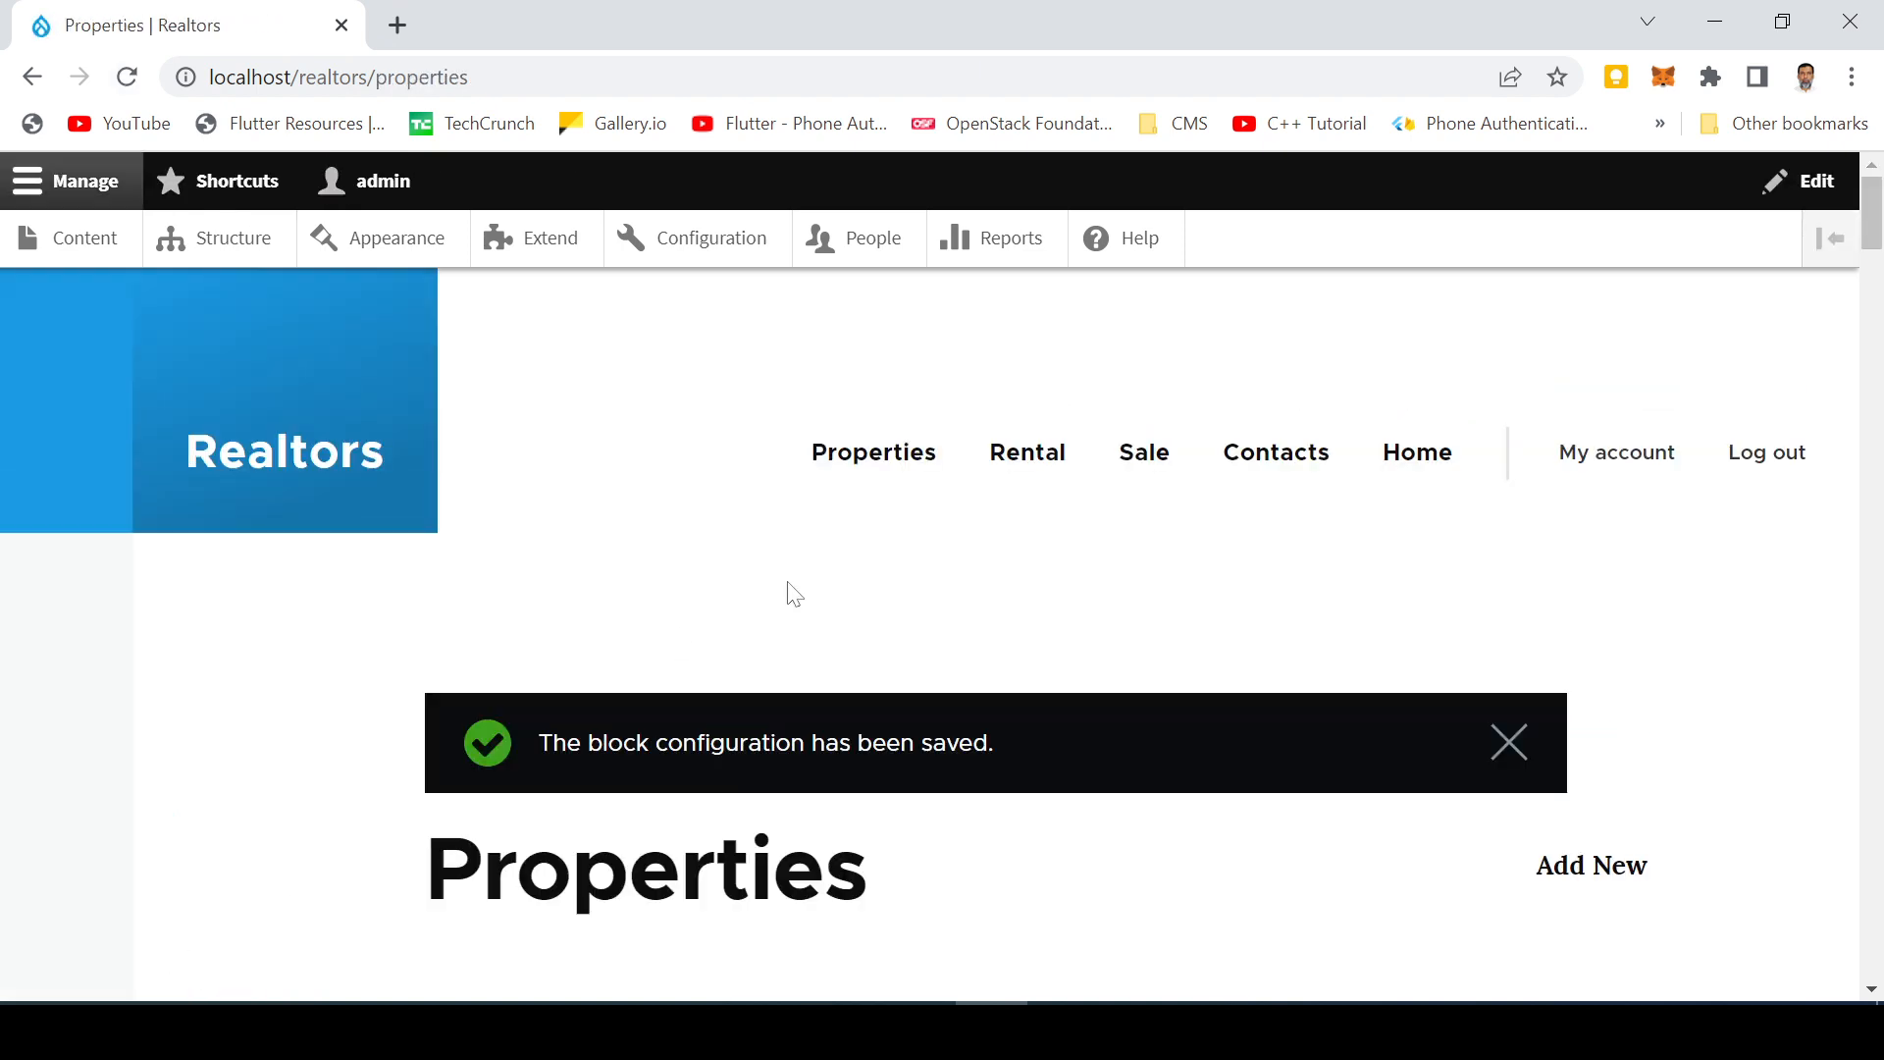
click(261, 458)
scroll(707, 618, down, 5)
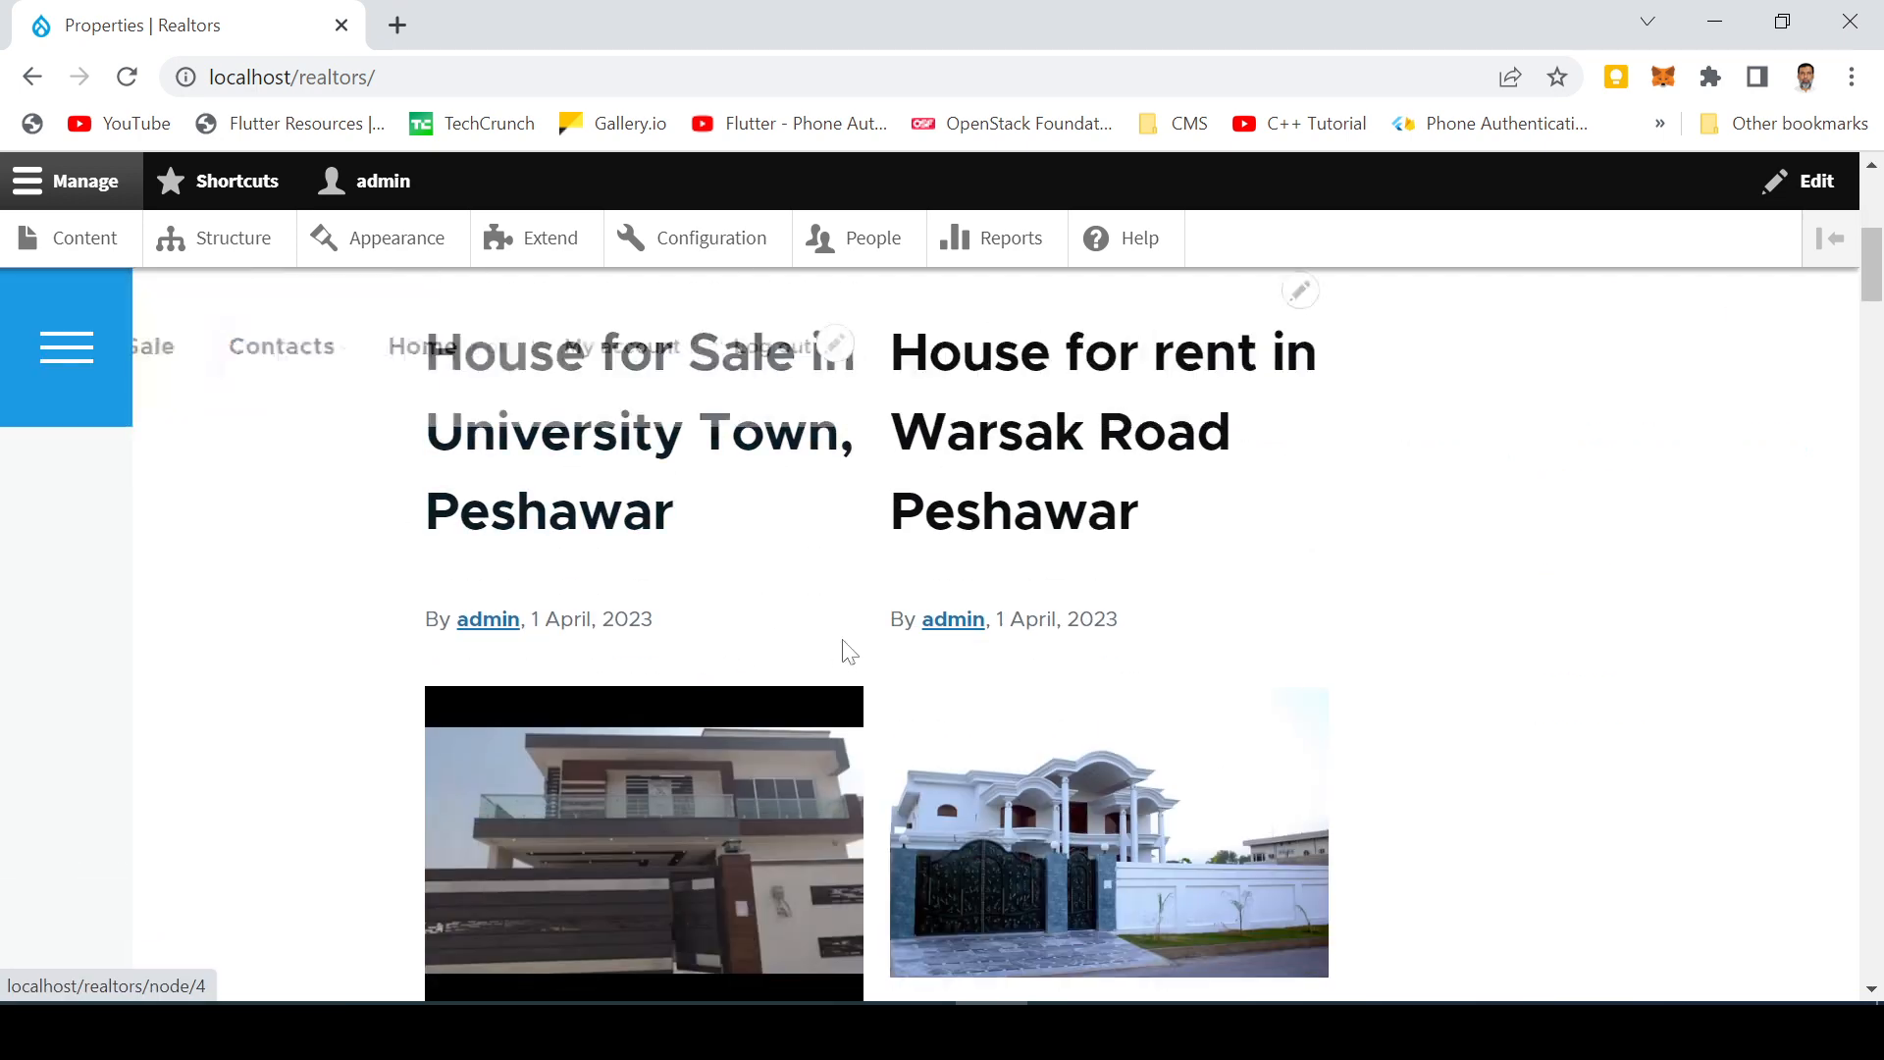
scroll(580, 679, up, 5)
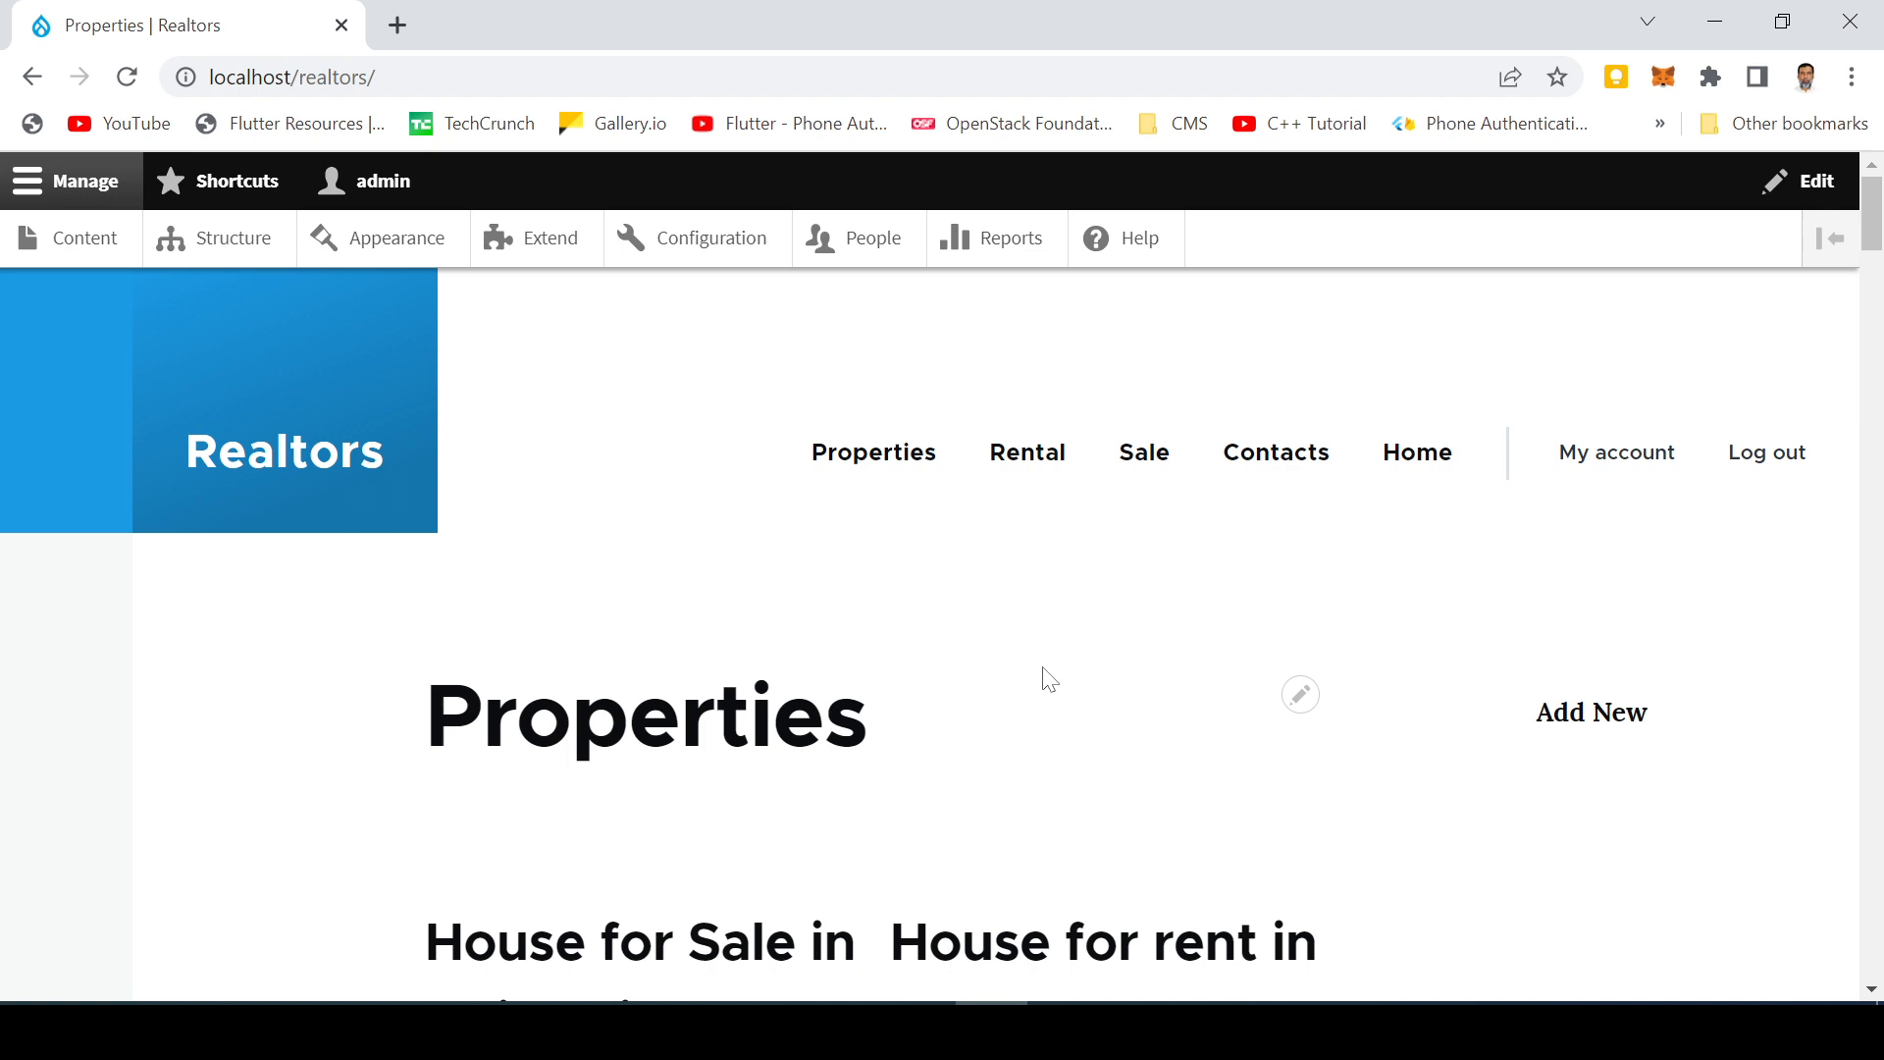
scroll(988, 622, down, 5)
scroll(979, 589, up, 5)
scroll(828, 660, down, 8)
scroll(694, 686, up, 8)
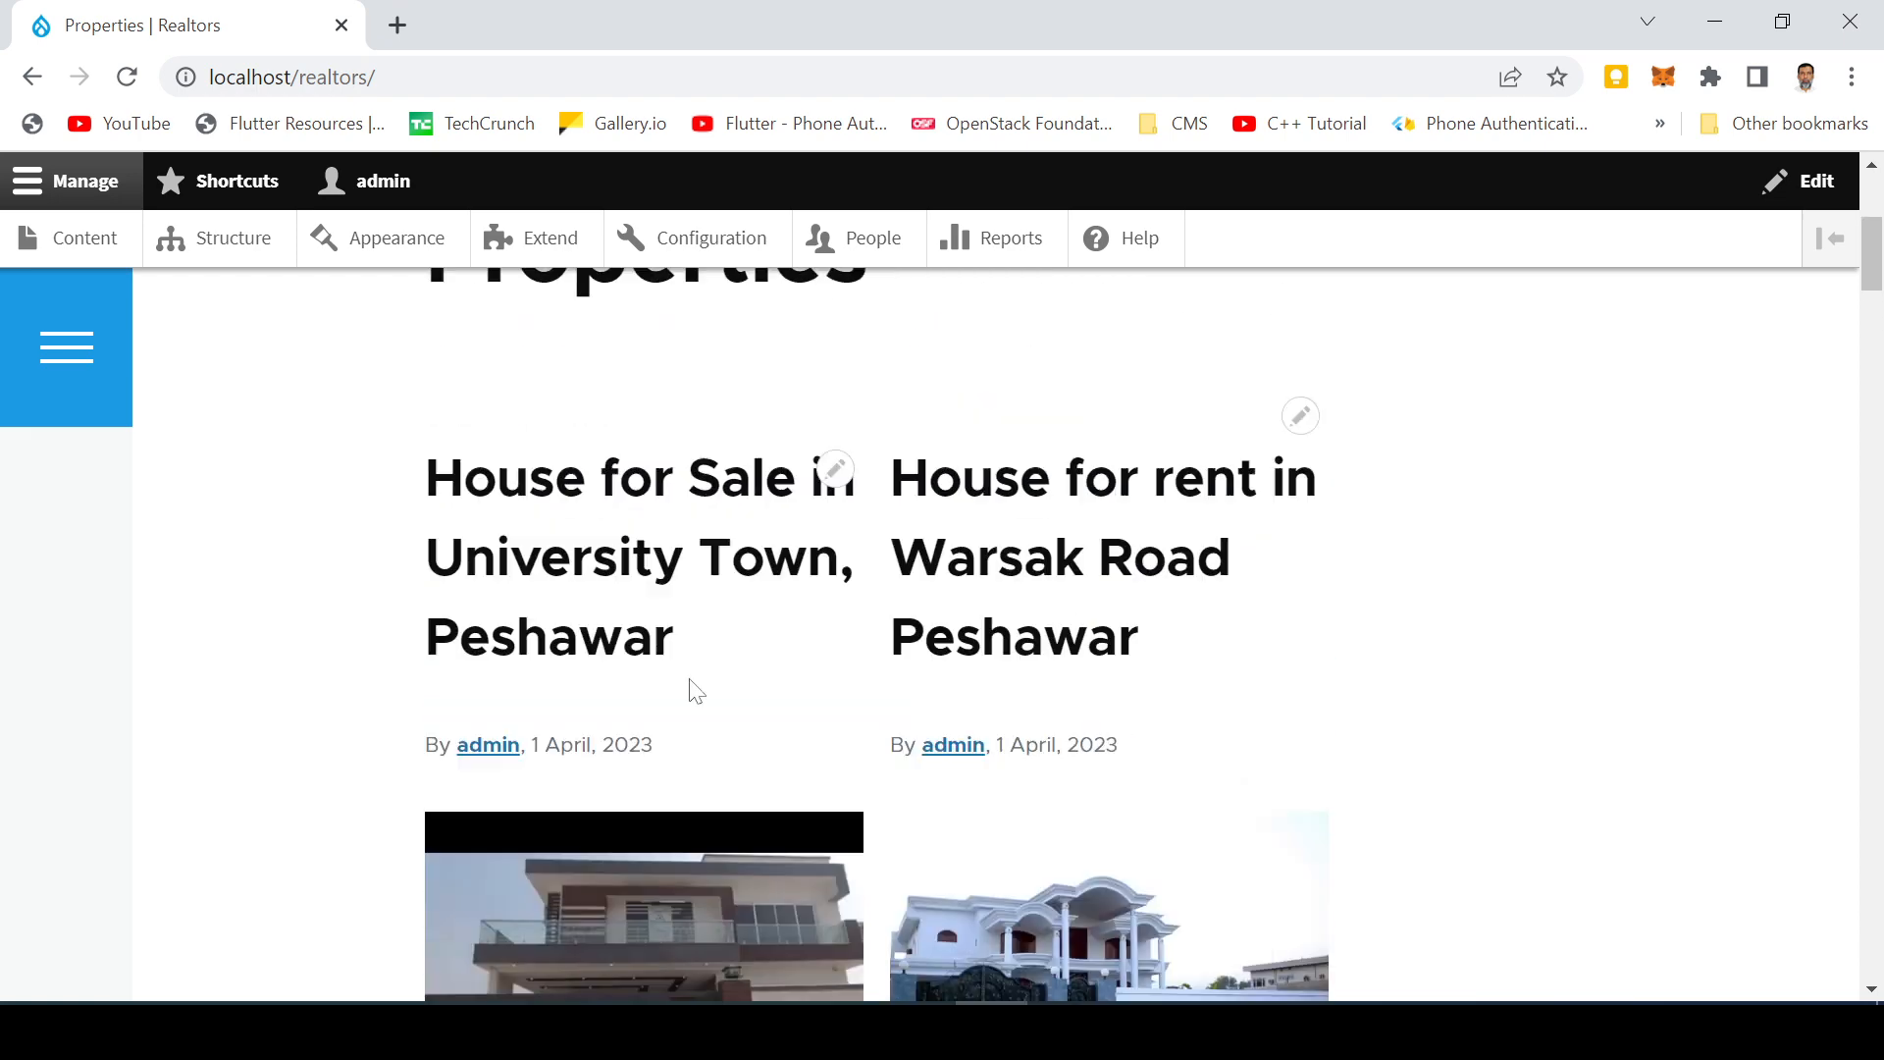